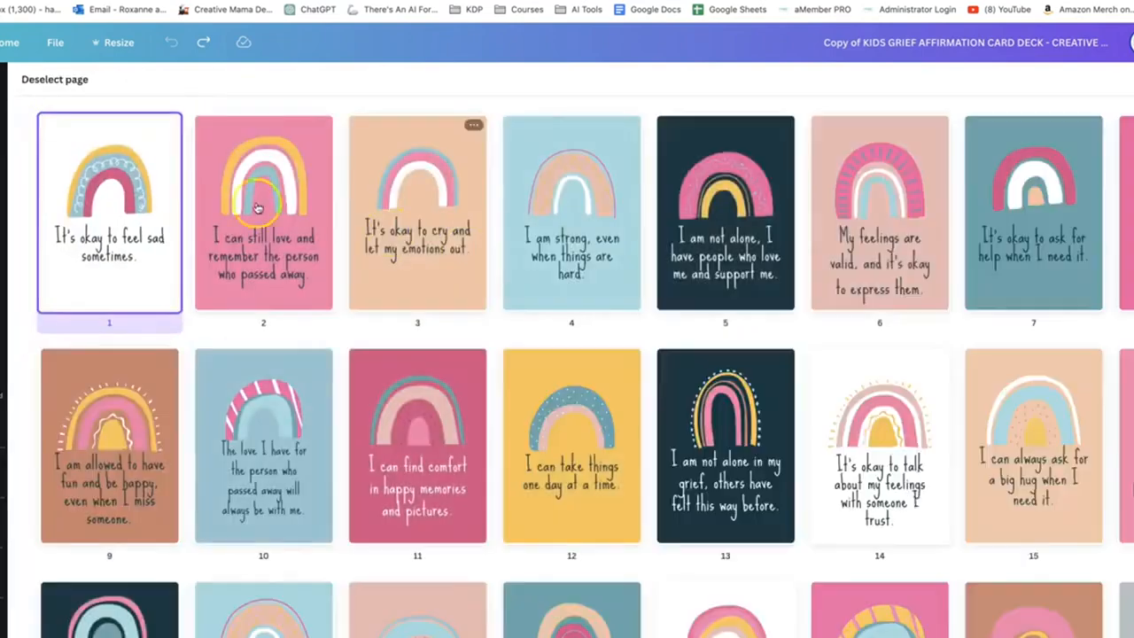
View the first affirmation card up close and return to the page overview
double_click(111, 208)
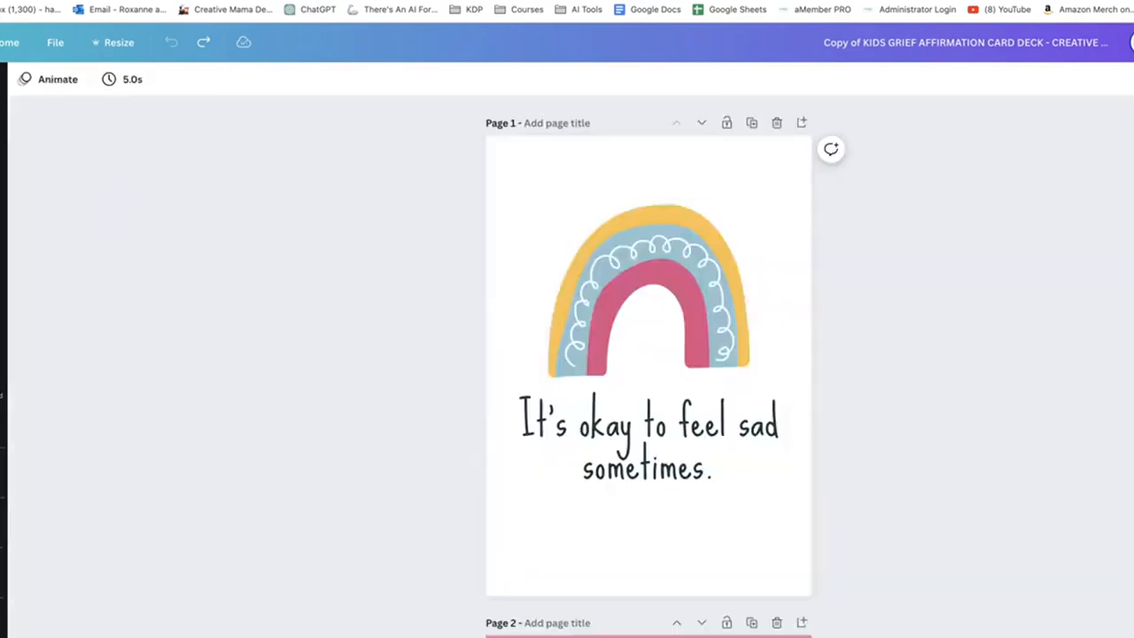
left_click(1113, 612)
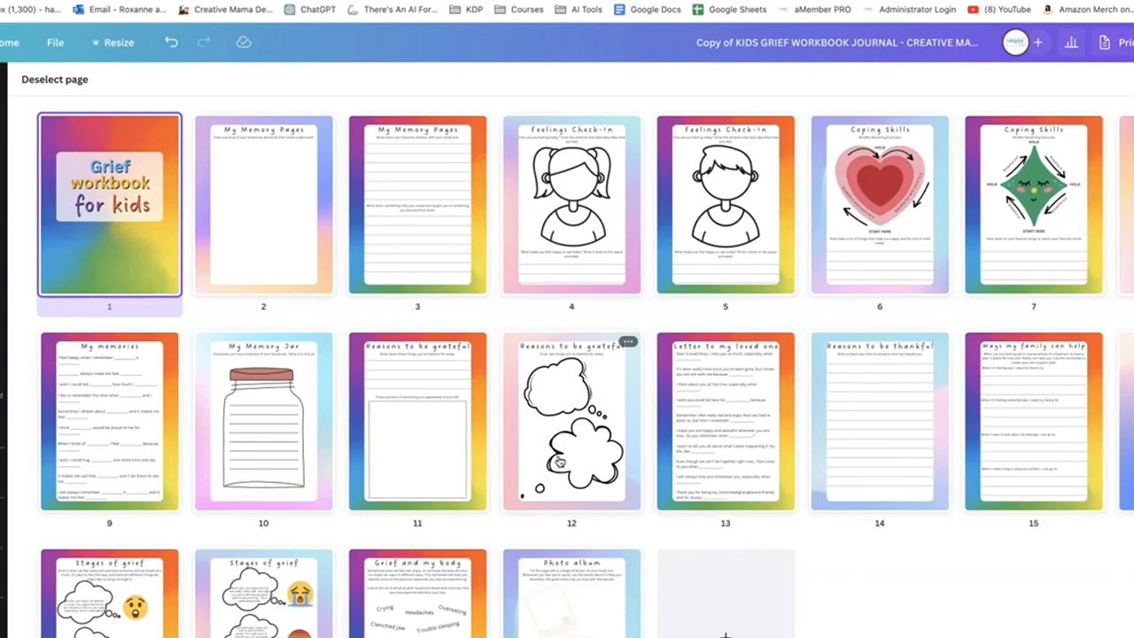
Examine the grief workbook's pages 3 to 9 up close, from the memory pages to the fill-in memories sheet
double_click(441, 188)
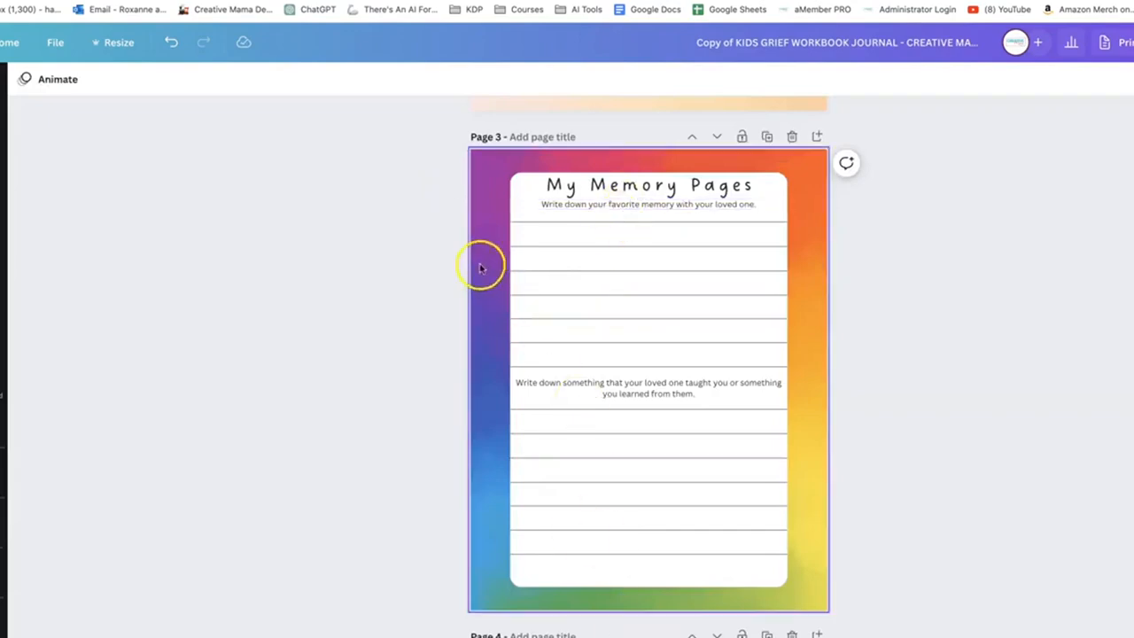
scroll(554, 435, "down", 5)
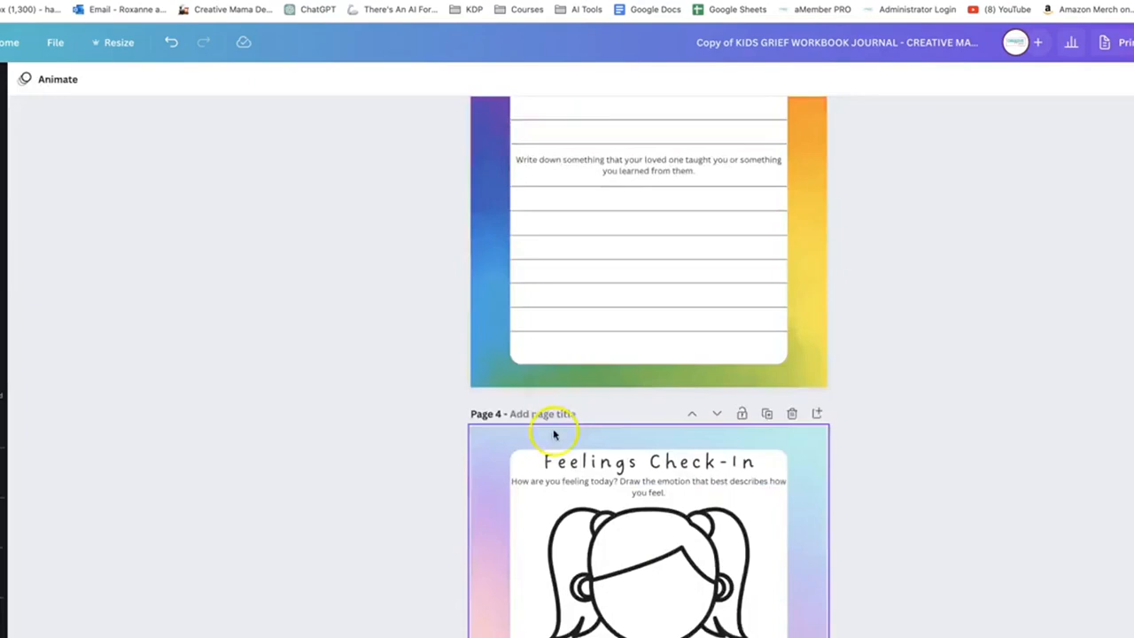
scroll(598, 570, "down", 10)
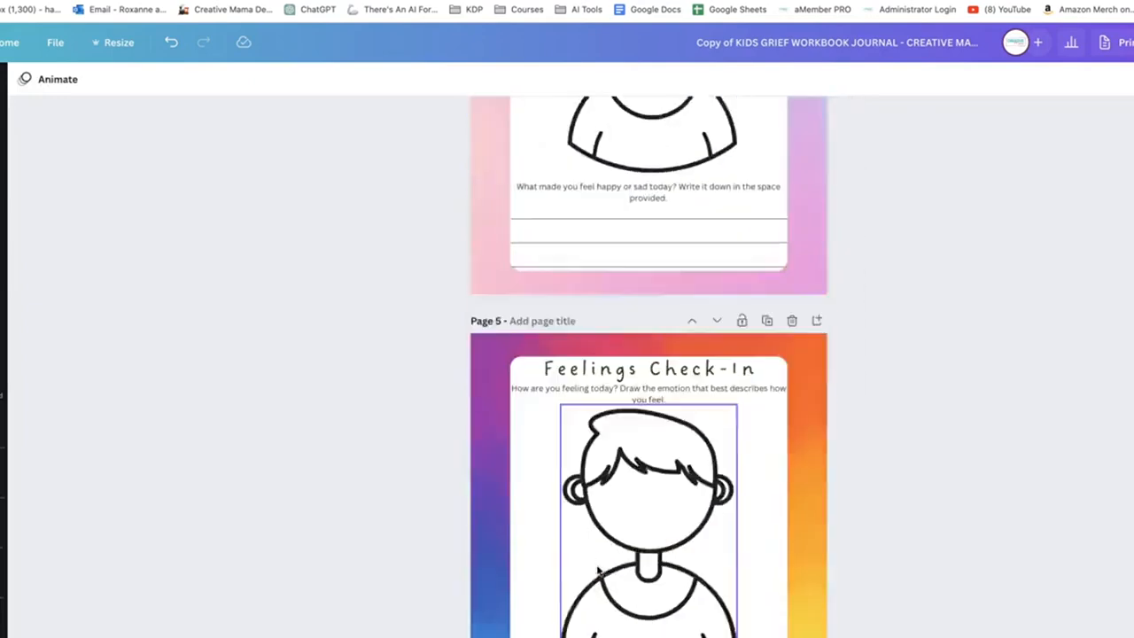
scroll(598, 569, "down", 2)
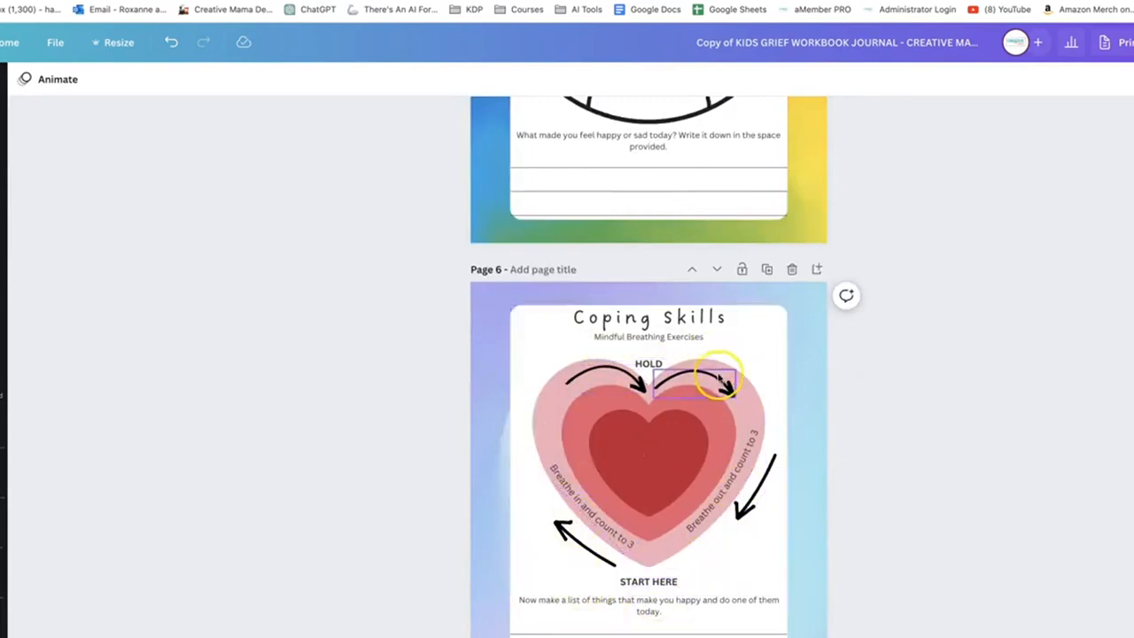
scroll(789, 420, "down", 7)
scroll(785, 425, "down", 18)
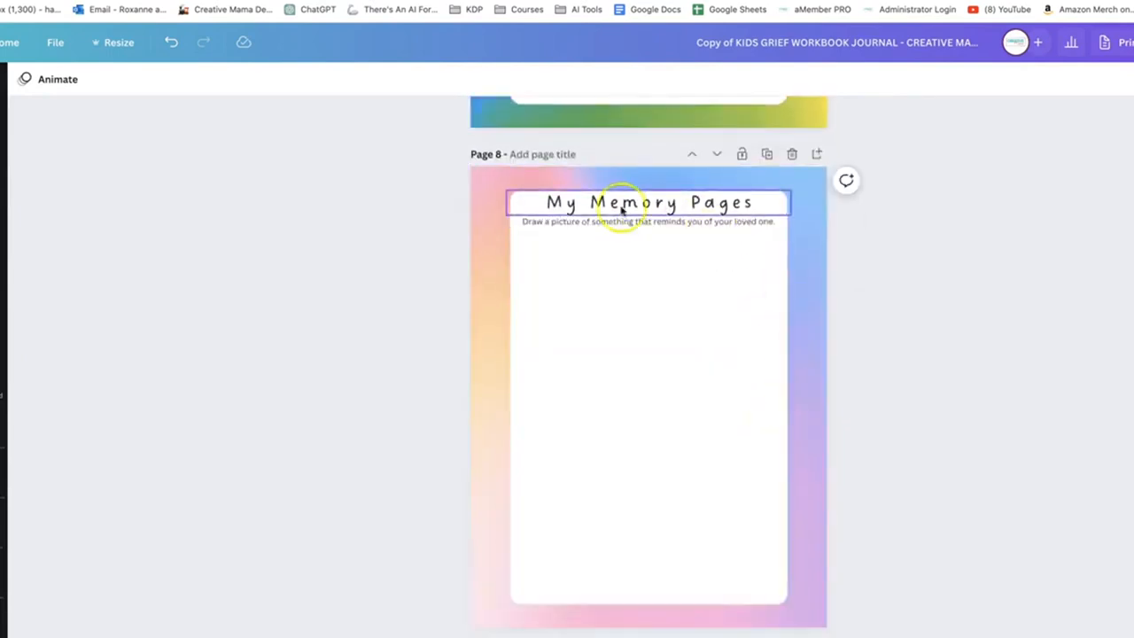
scroll(577, 395, "down", 5)
scroll(576, 395, "down", 2)
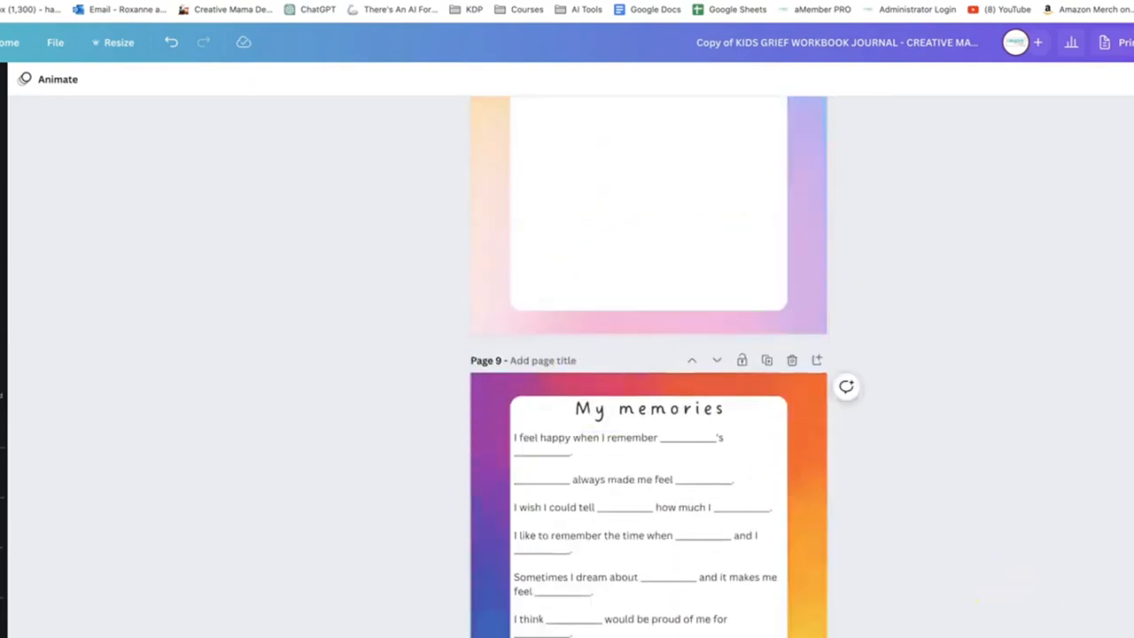
left_click(1063, 607)
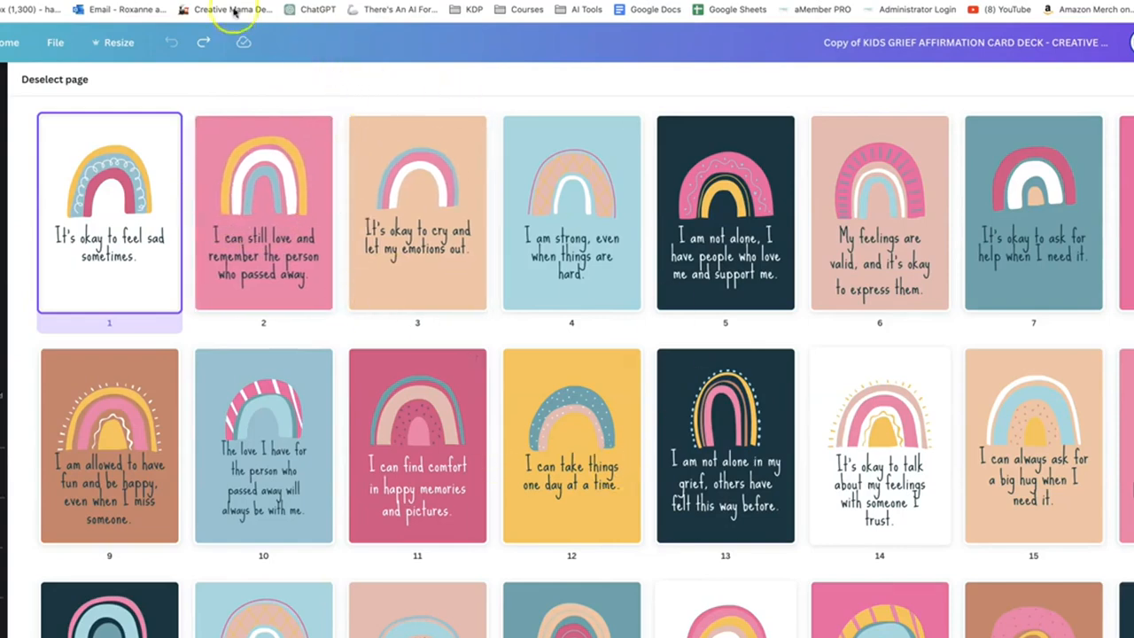
Open the resize options for the affirmation card deck
left_click(133, 1)
left_click(177, 1)
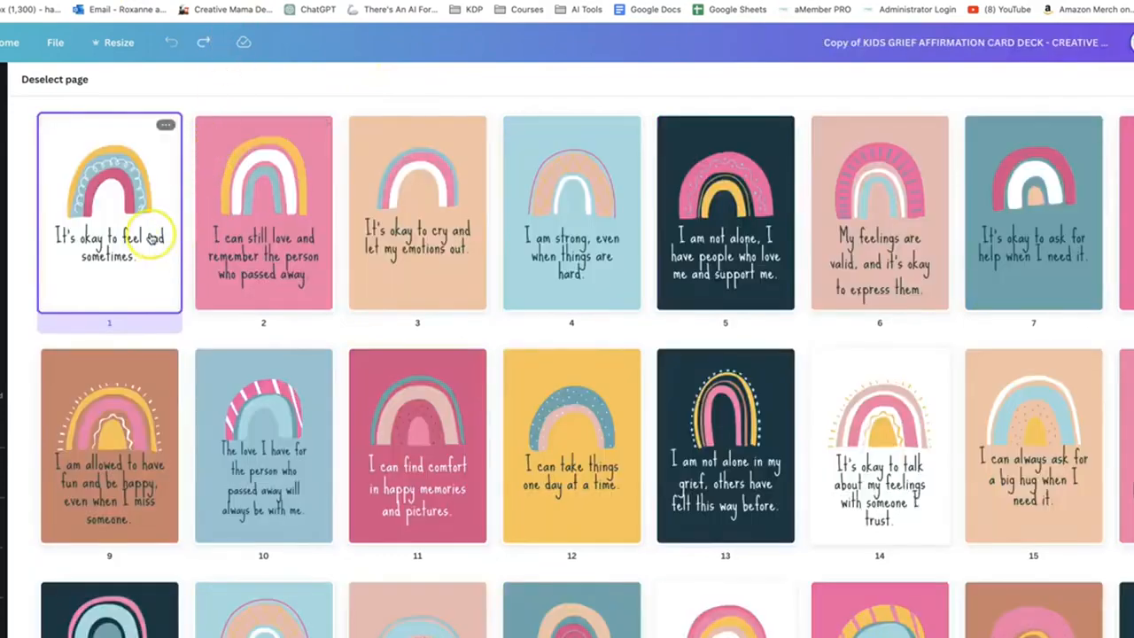
left_click(116, 51)
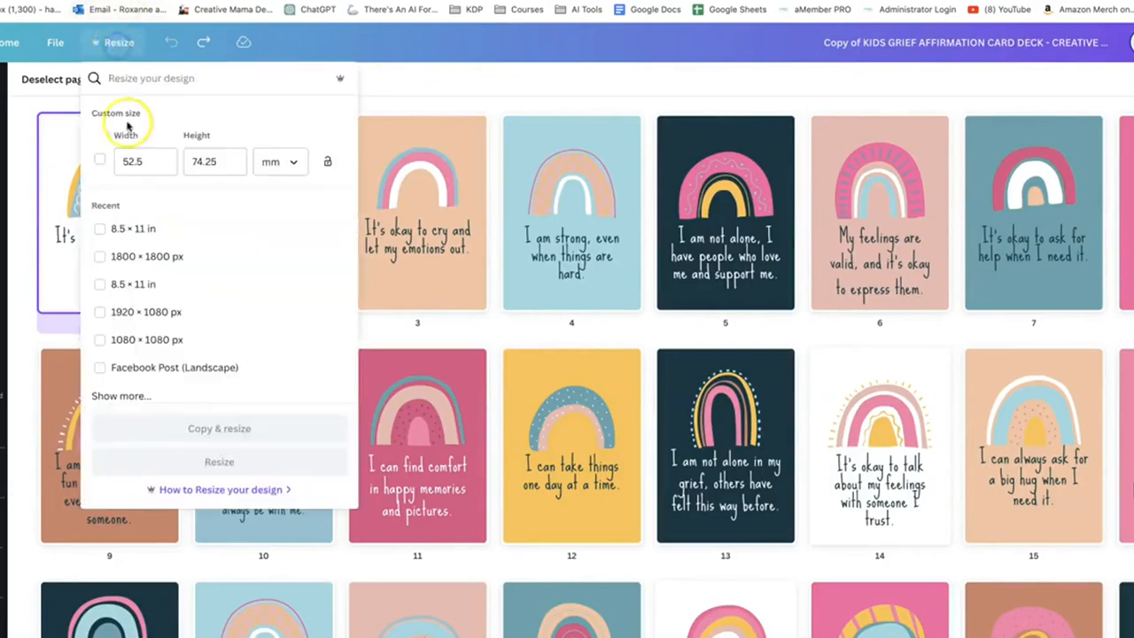
left_click(141, 160)
left_click(280, 163)
left_click(285, 201)
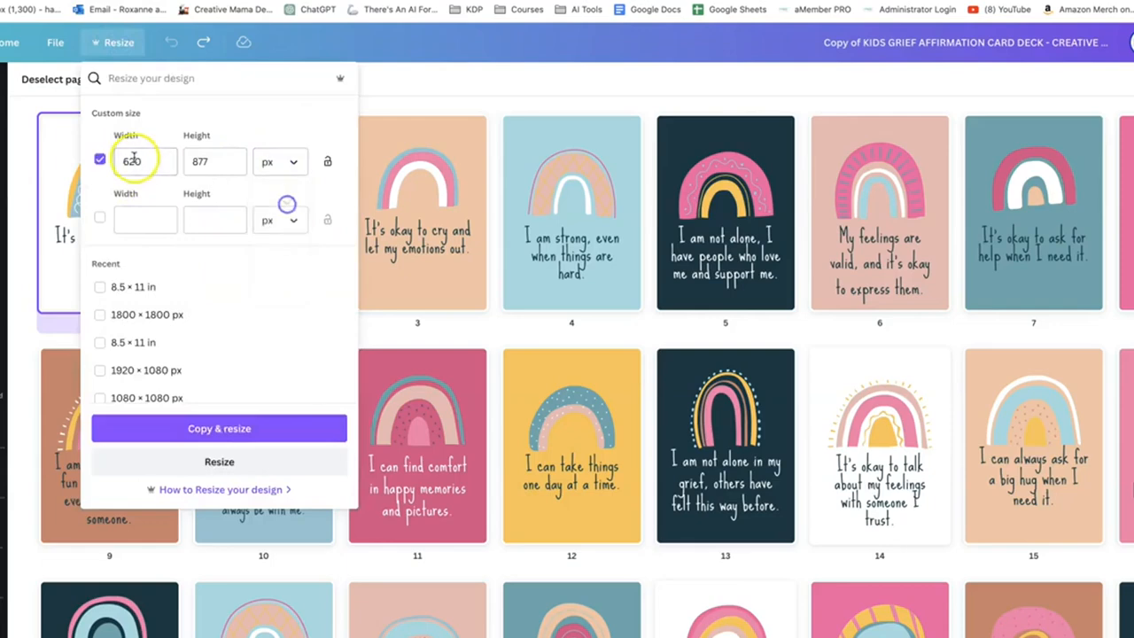
double_click(133, 159)
type("8")
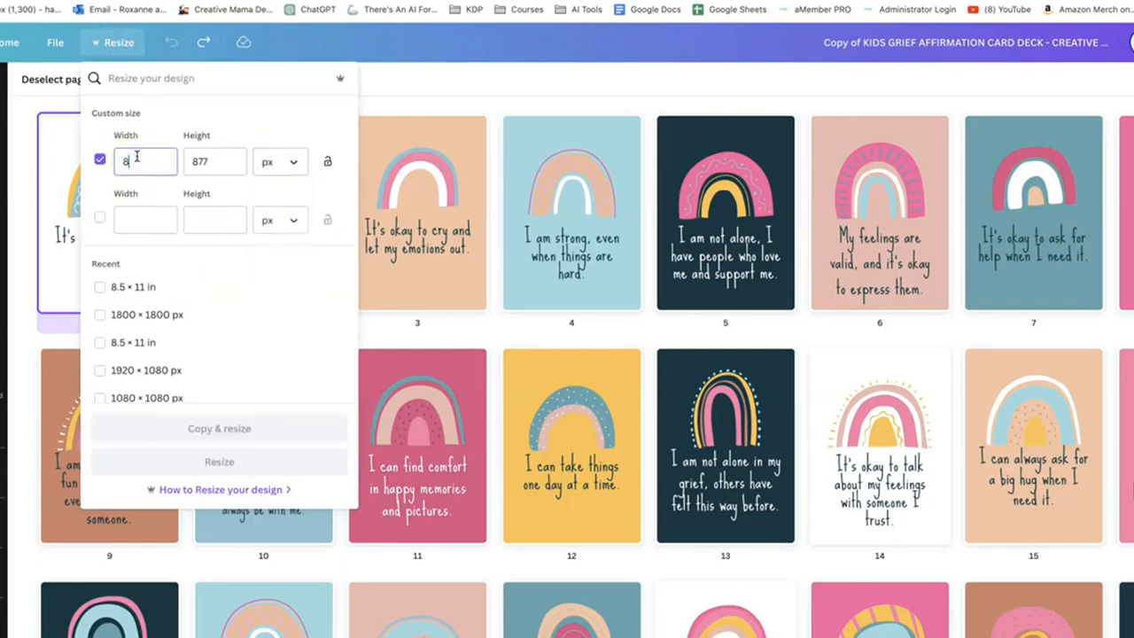
type(".5")
key("Tab")
type("1")
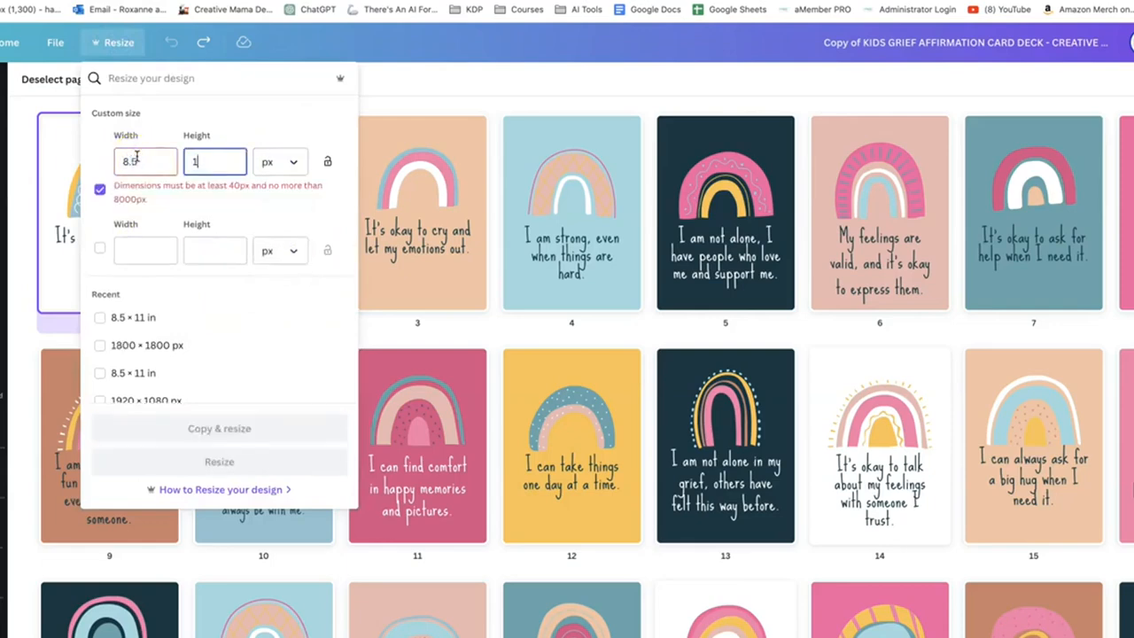
Set the custom size to 8.5 × 11 in and resize the existing card deck design
left_click(295, 165)
left_click(271, 224)
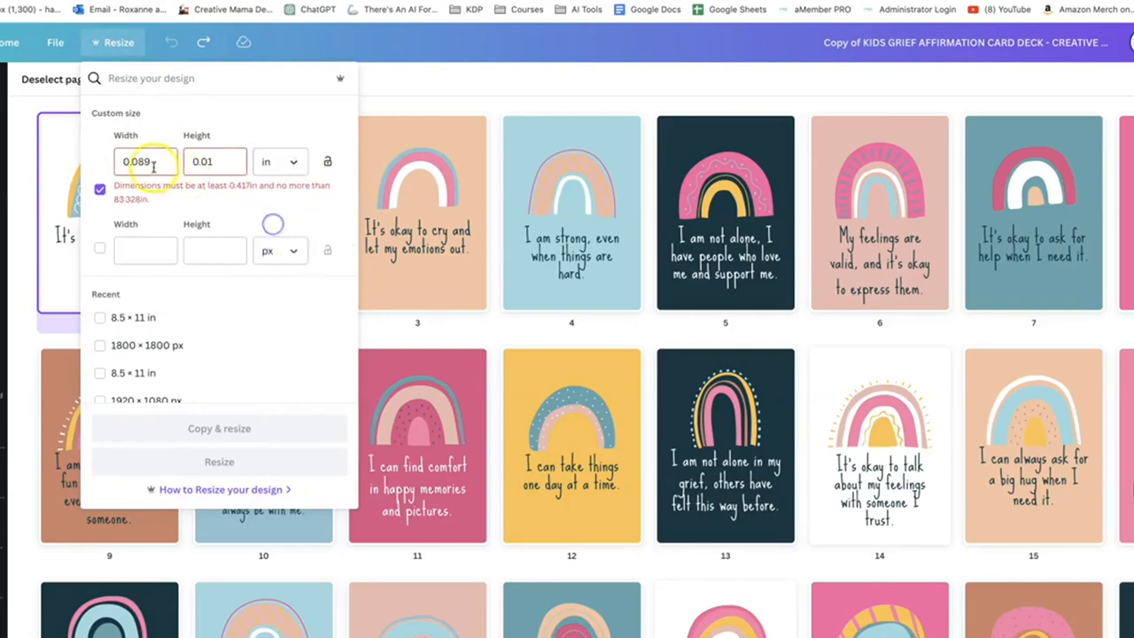
double_click(147, 163)
type("8.5")
double_click(215, 162)
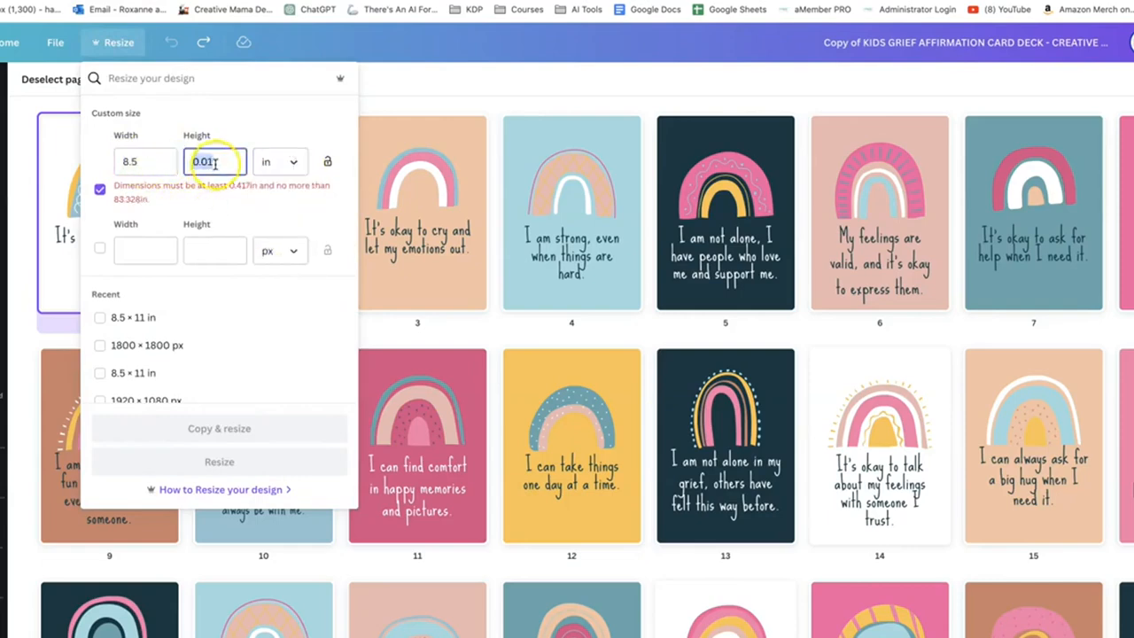
type("11")
left_click(183, 461)
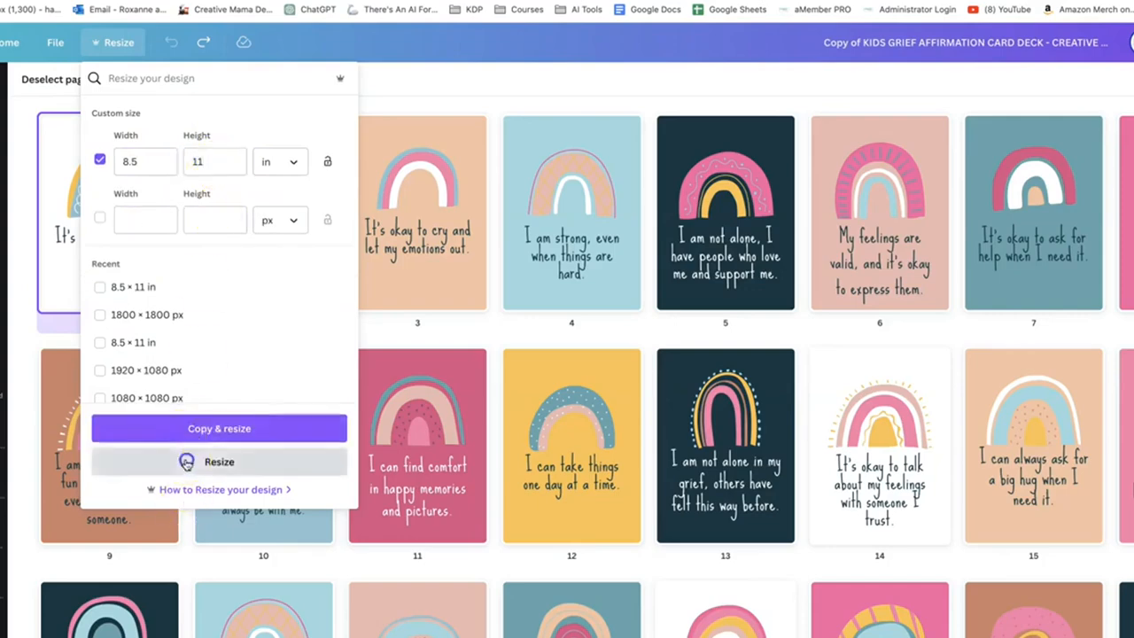
Select and copy the rainbow and the text "It's okay to feel sad sometimes." on the first affirmation card
left_click_drag(501, 182, 833, 543)
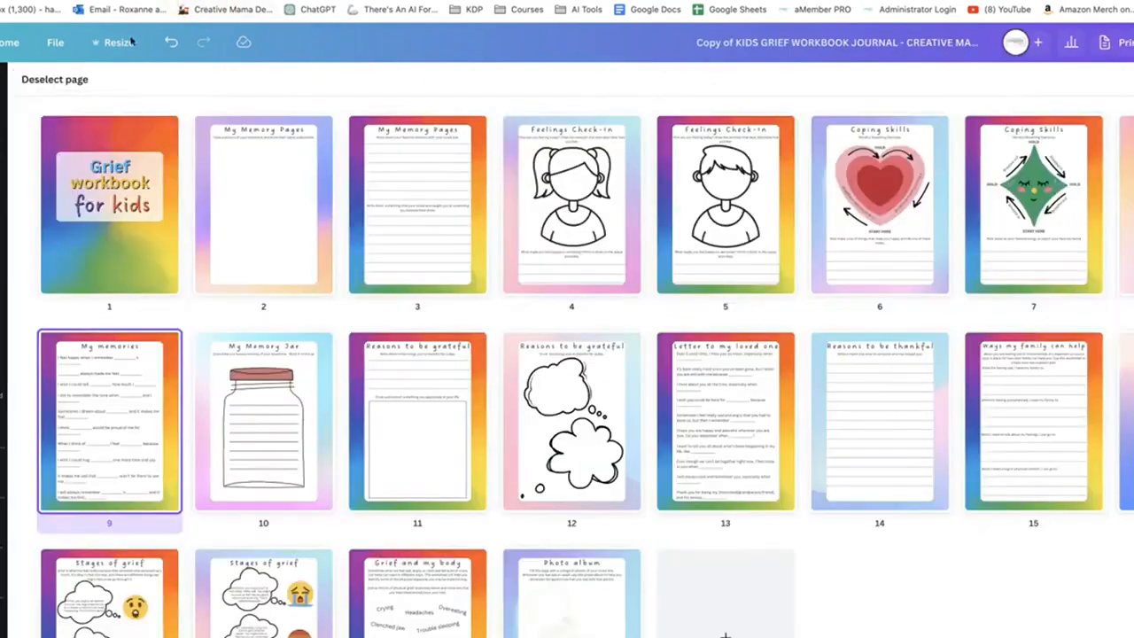
Duplicate page 2 of the grief workbook and move the copy to position 5, between the two Feelings Check-In pages
left_click(267, 204)
right_click(267, 203)
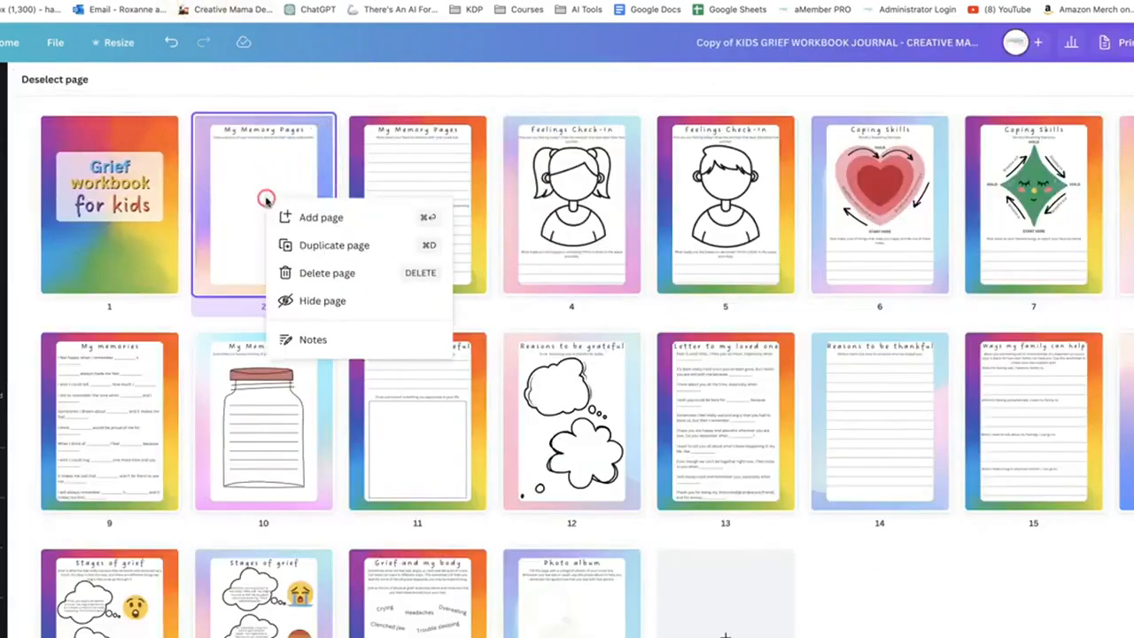
left_click(305, 246)
left_click_drag(384, 195, 711, 228)
Open page 5 and delete its "My Memory Pages" title and the drawing instruction below it
double_click(713, 228)
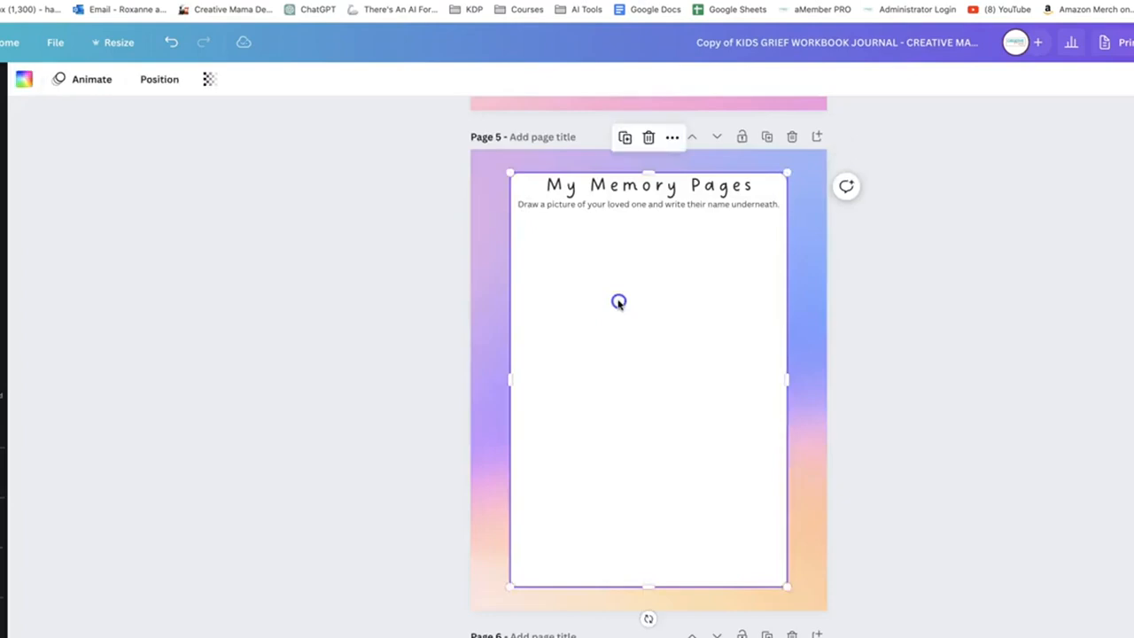
left_click(647, 185)
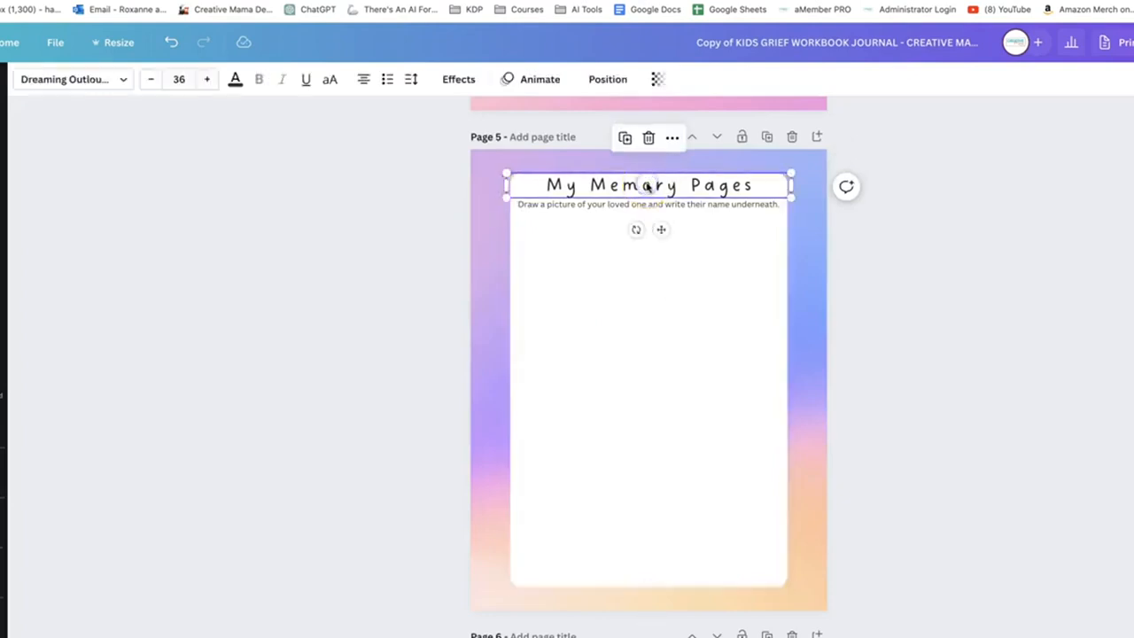
key("Delete")
left_click(630, 203)
key("Delete")
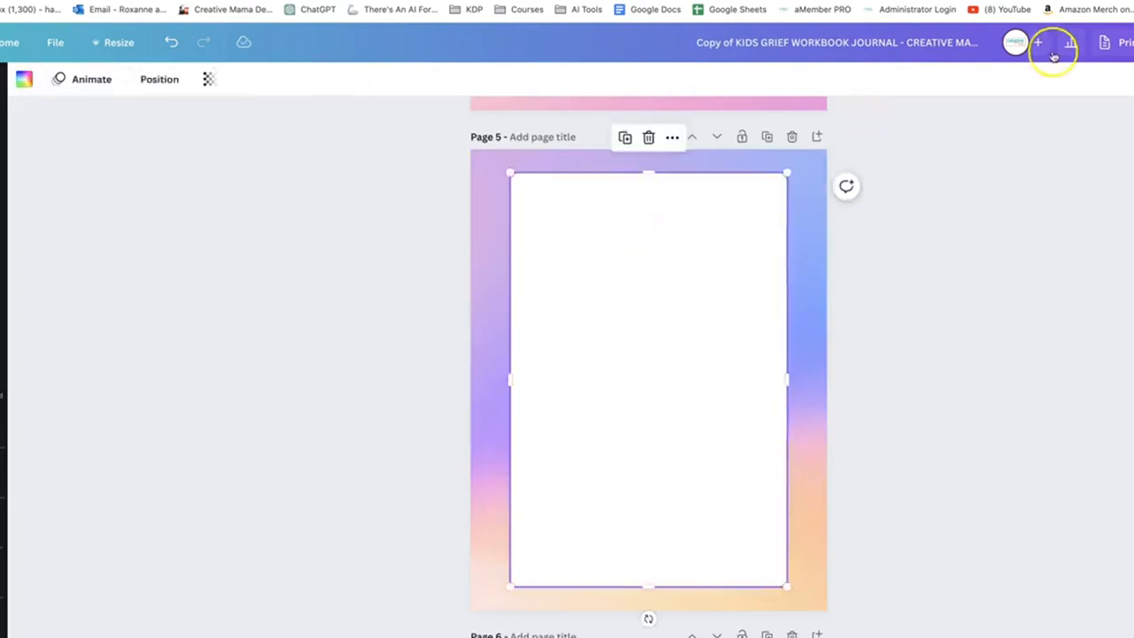
Lock the white rounded panel on page 5
right_click(645, 232)
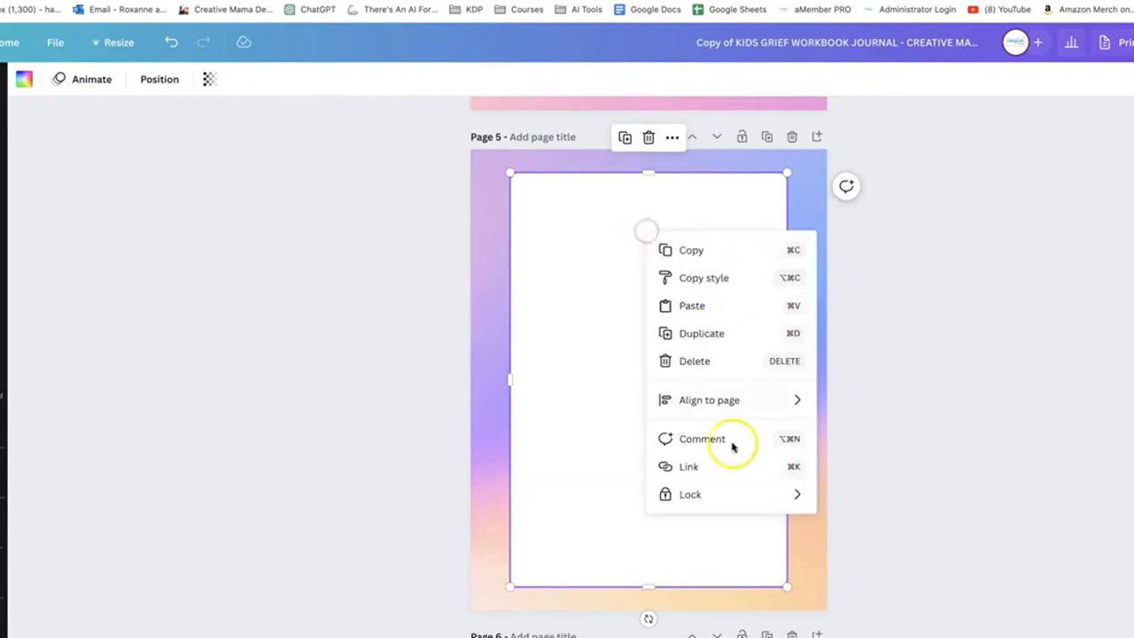
mouse_move(709, 494)
left_click(856, 501)
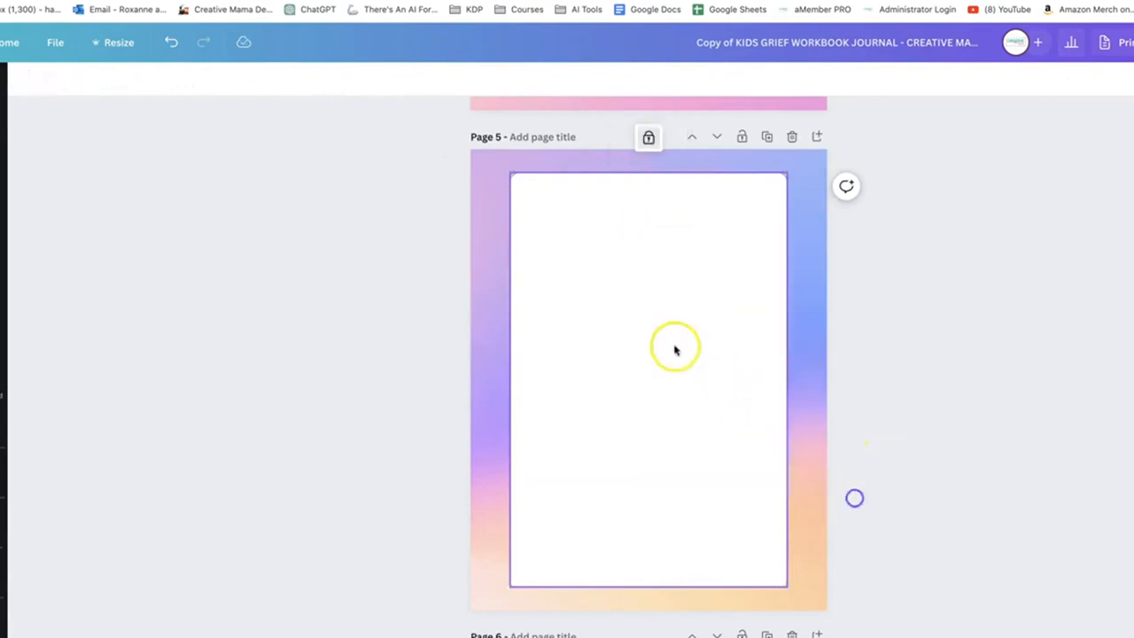
Paste the copied rainbow and affirmation text onto page 5 and position them slightly lower, centred on the white panel
left_click(674, 344)
key("super+v")
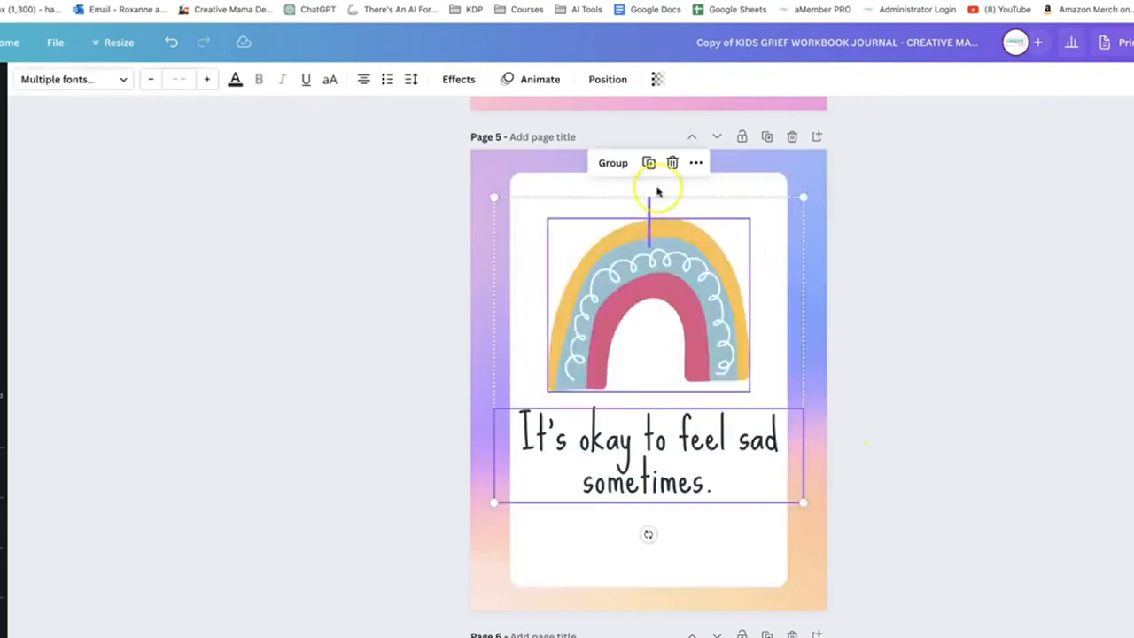
left_click_drag(676, 298, 669, 324)
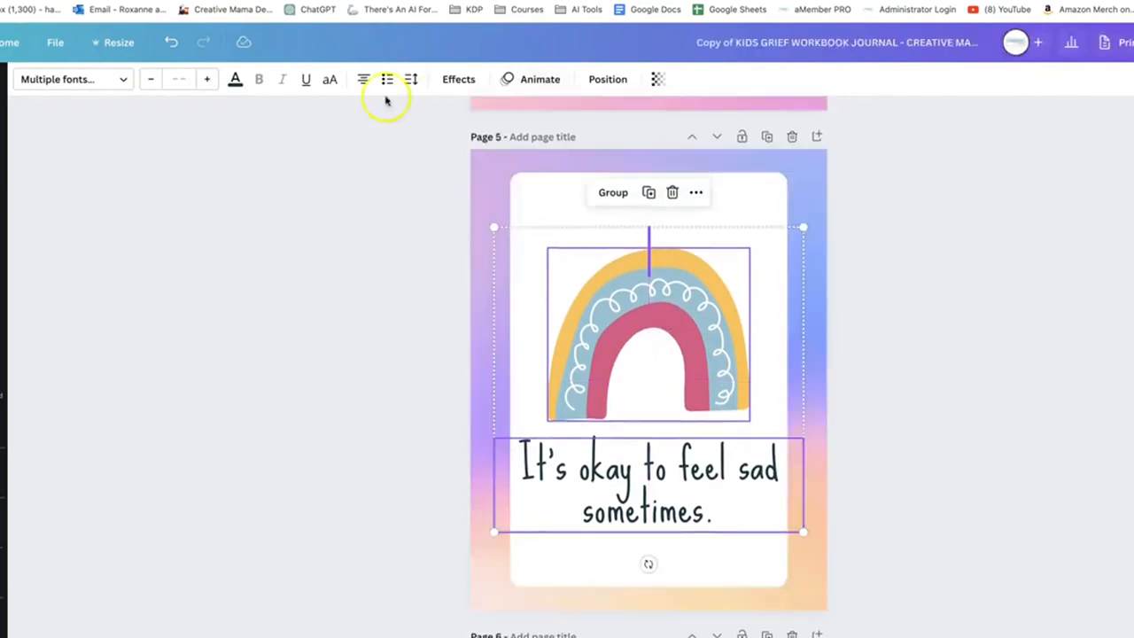
left_click(960, 518)
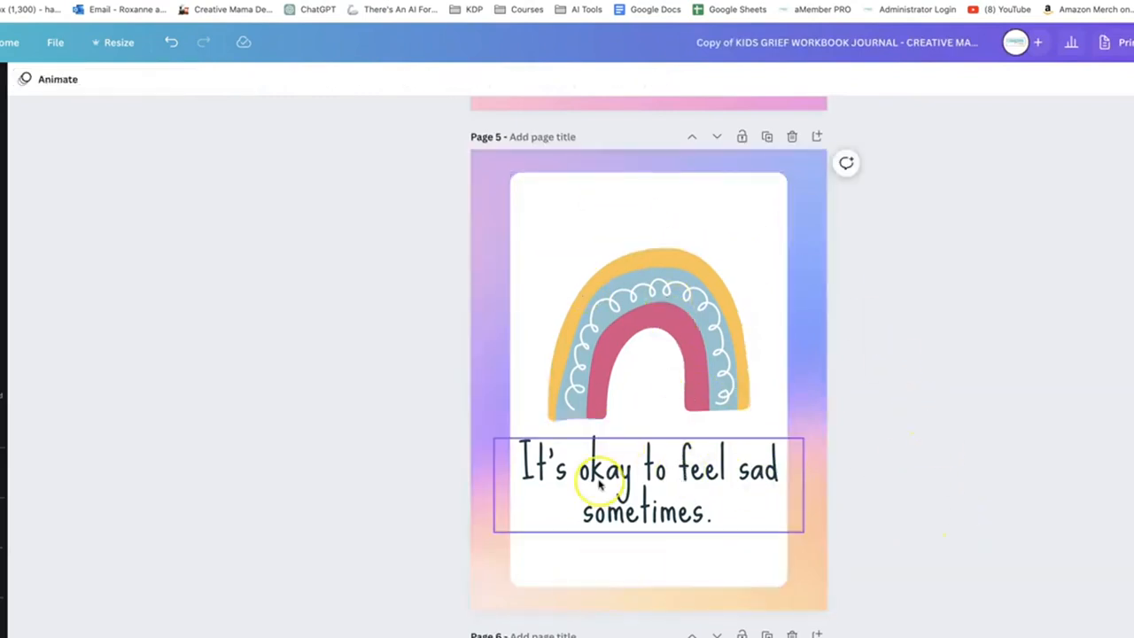
Review the new affirmation page between its neighbouring Feelings Check-In pages and return to the page overview
scroll(625, 380, "up", 3)
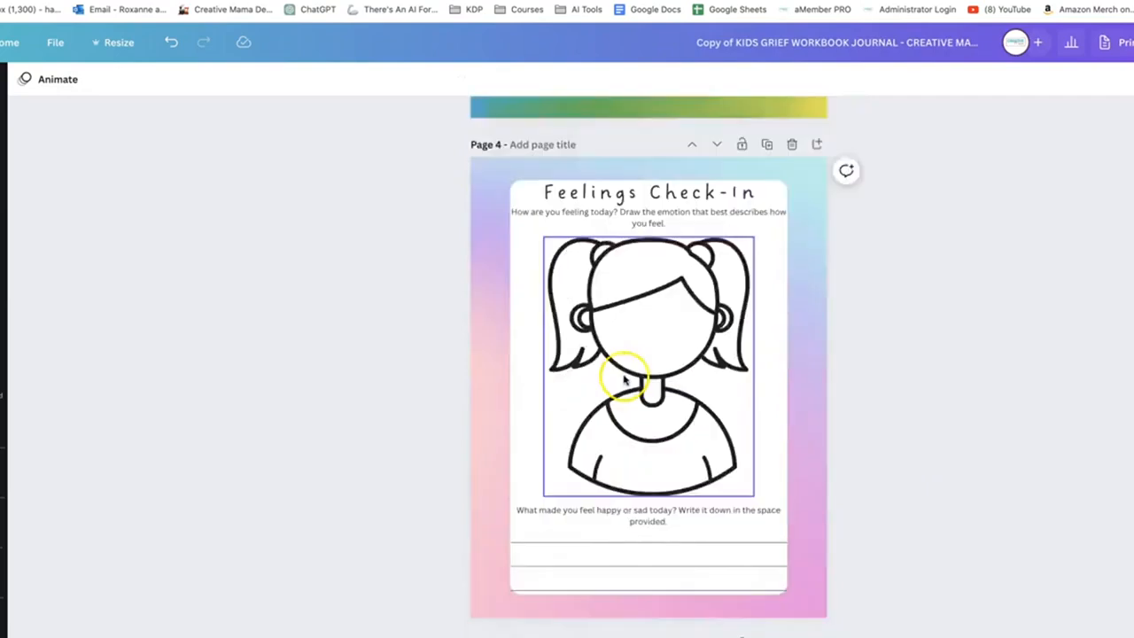
scroll(618, 602, "down", 4)
scroll(618, 605, "down", 8)
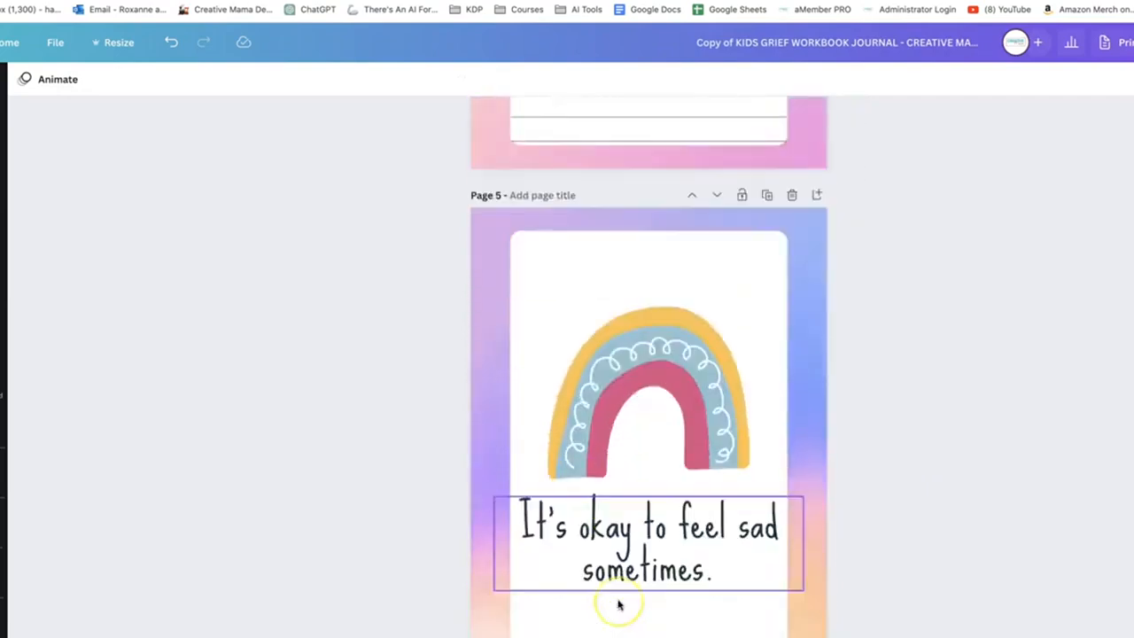
scroll(619, 605, "down", 2)
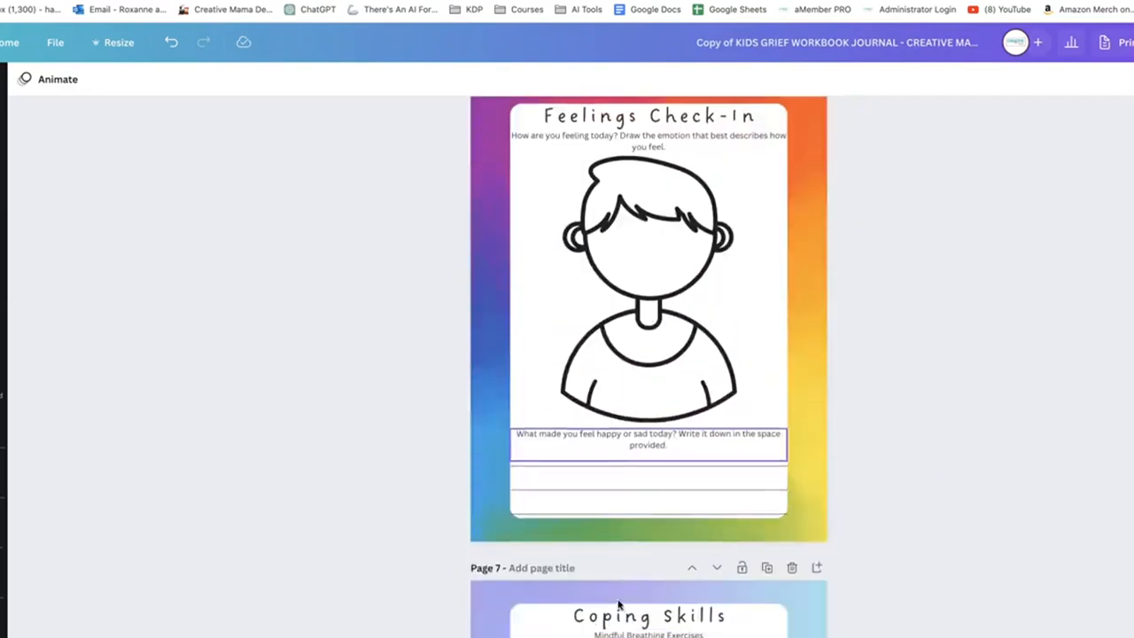
scroll(655, 511, "up", 1)
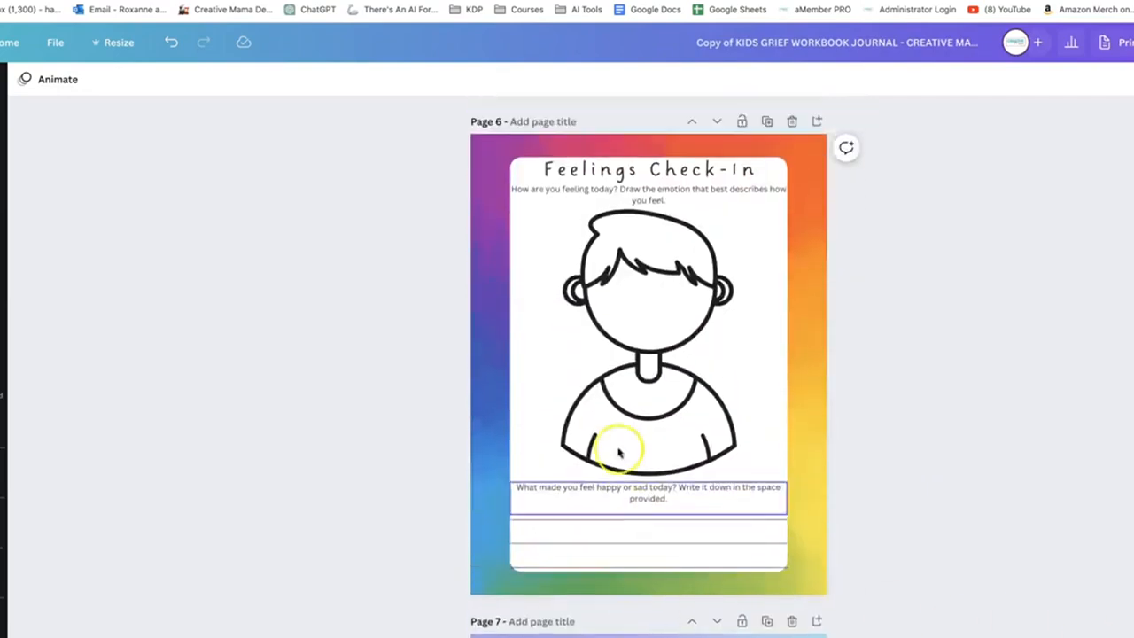
scroll(615, 460, "up", 5)
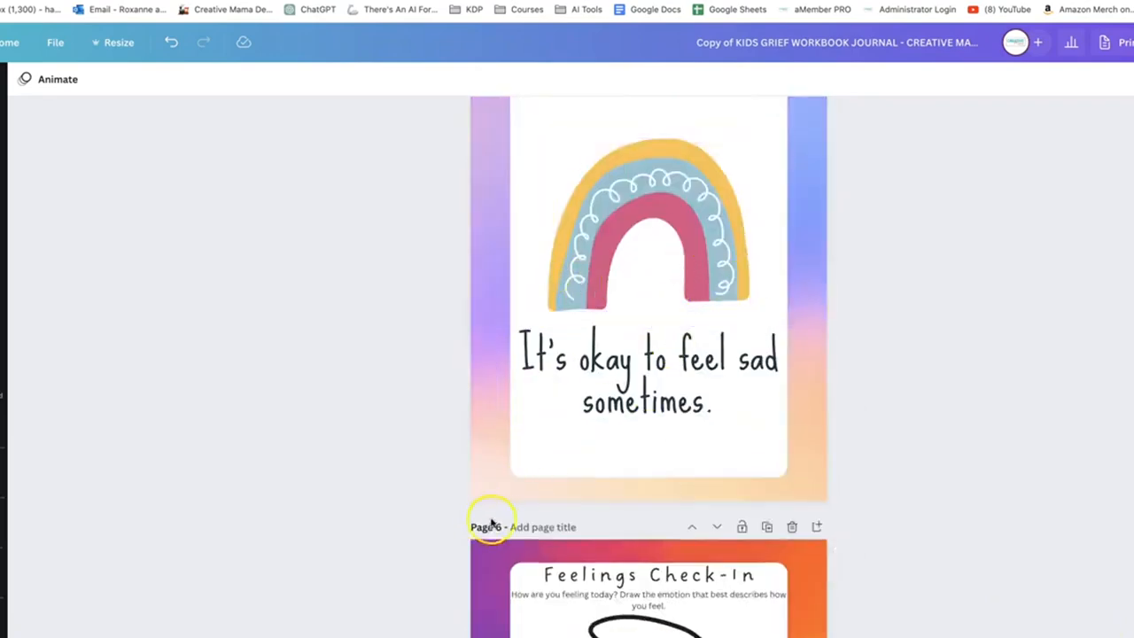
left_click(1125, 634)
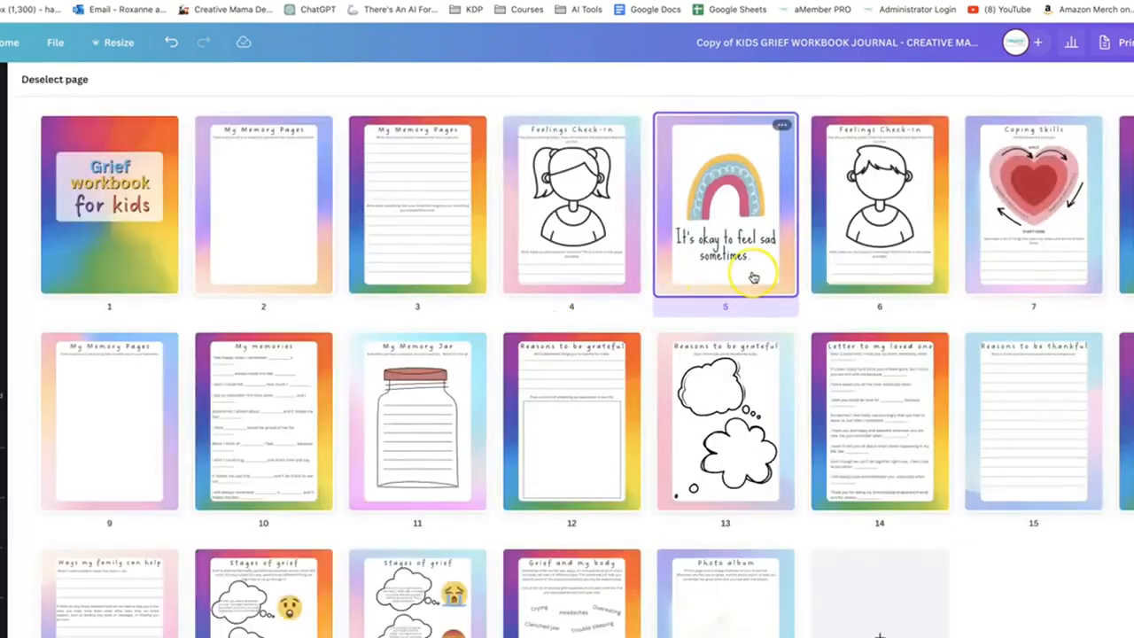
Duplicate the affirmation page three times and distribute the copies through the workbook as pages 9, 12 and 15
key("super+d")
left_click_drag(857, 258, 645, 434)
key("super+d")
key("super+d")
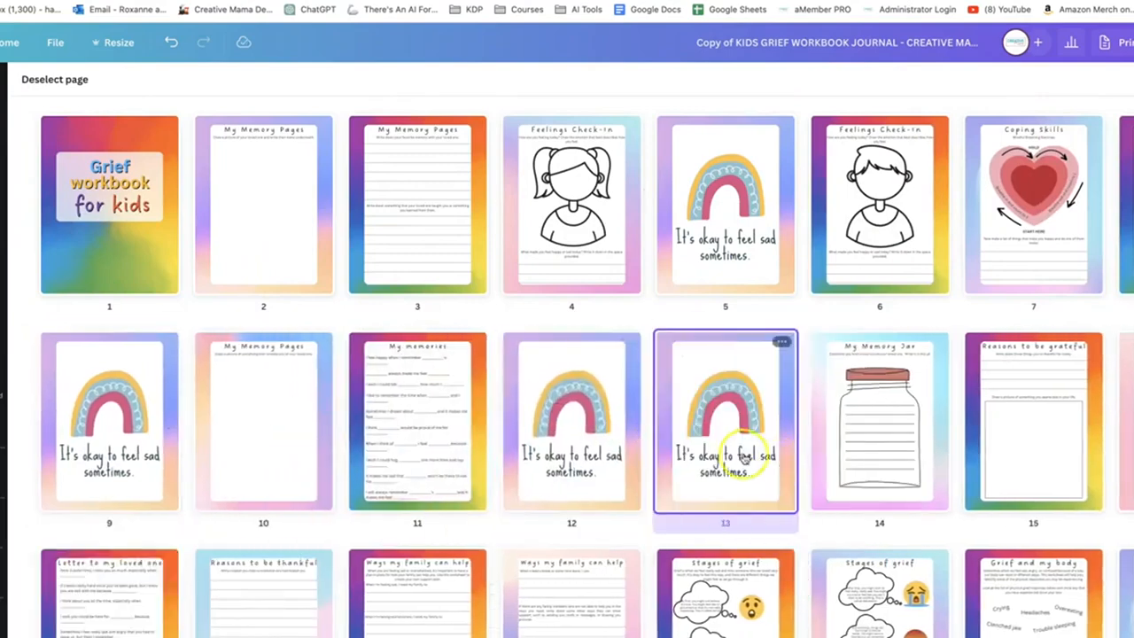
left_click_drag(735, 452, 1098, 425)
scroll(620, 443, "down", 2)
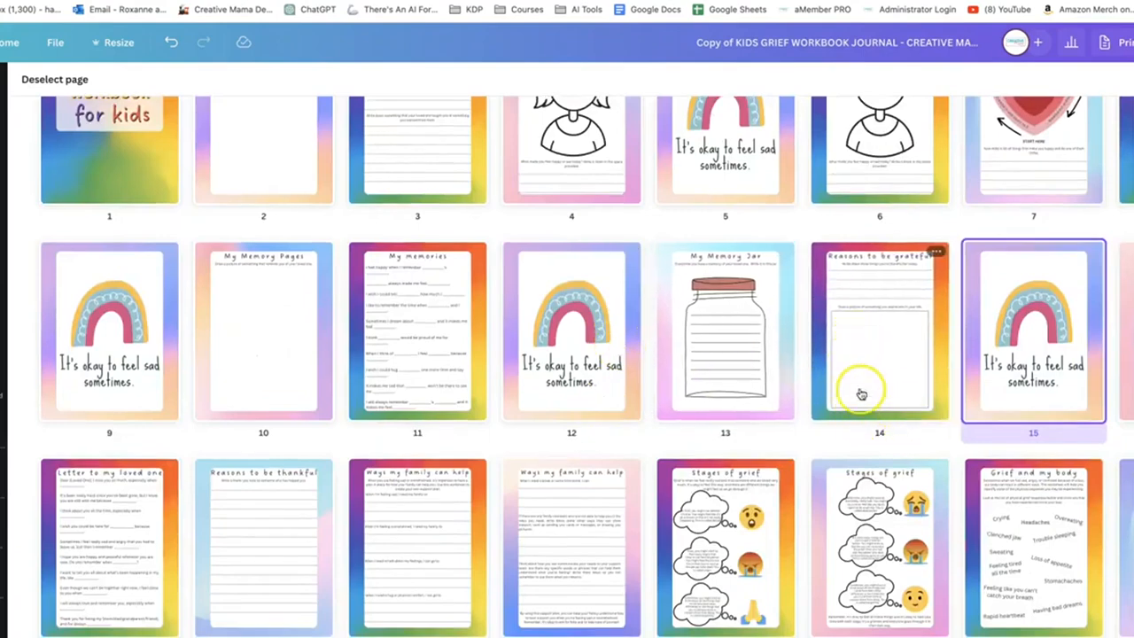
Duplicate the affirmation page twice more and place the copies in the workbook as pages 18 and 21
key("super+d")
left_click_drag(1133, 350, 324, 562)
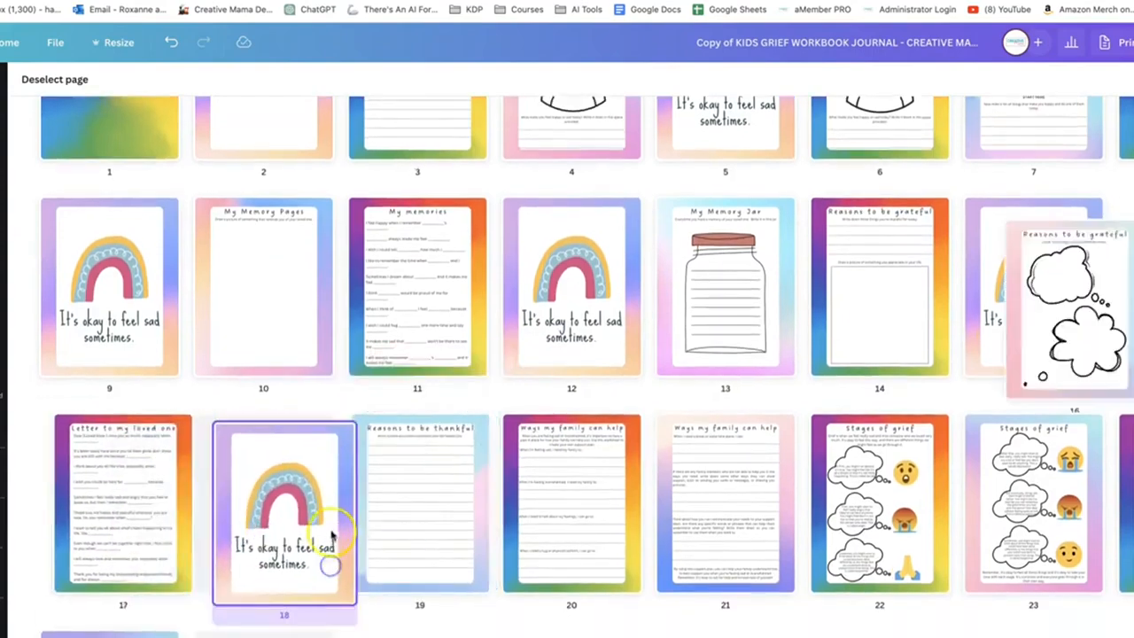
key("super+d")
left_click_drag(407, 531, 813, 541)
Duplicate the affirmation page again and place the further copies near the workbook's end as pages 25 and 28
key("super+d")
scroll(885, 443, "down", 3)
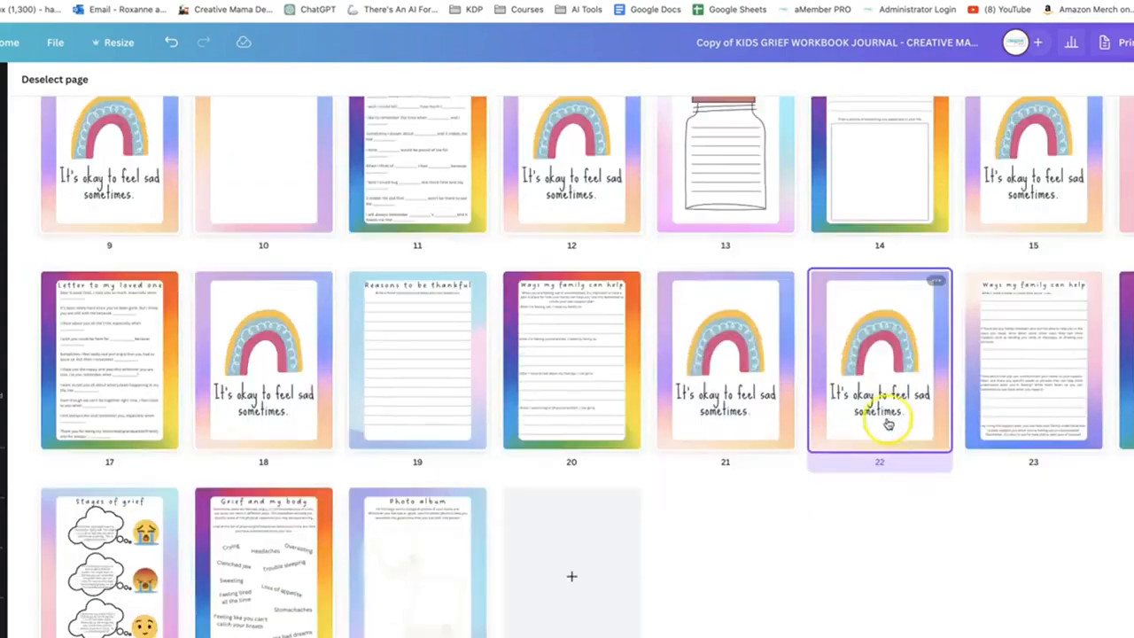
left_click_drag(885, 422, 666, 549)
key("super+d")
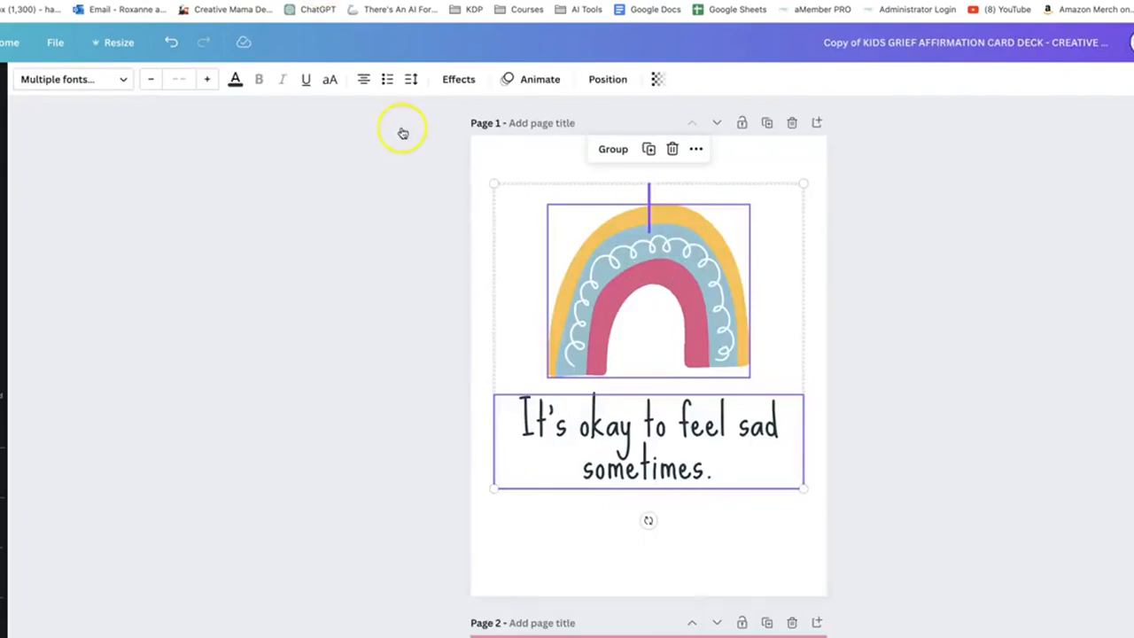
scroll(607, 410, "down", 6)
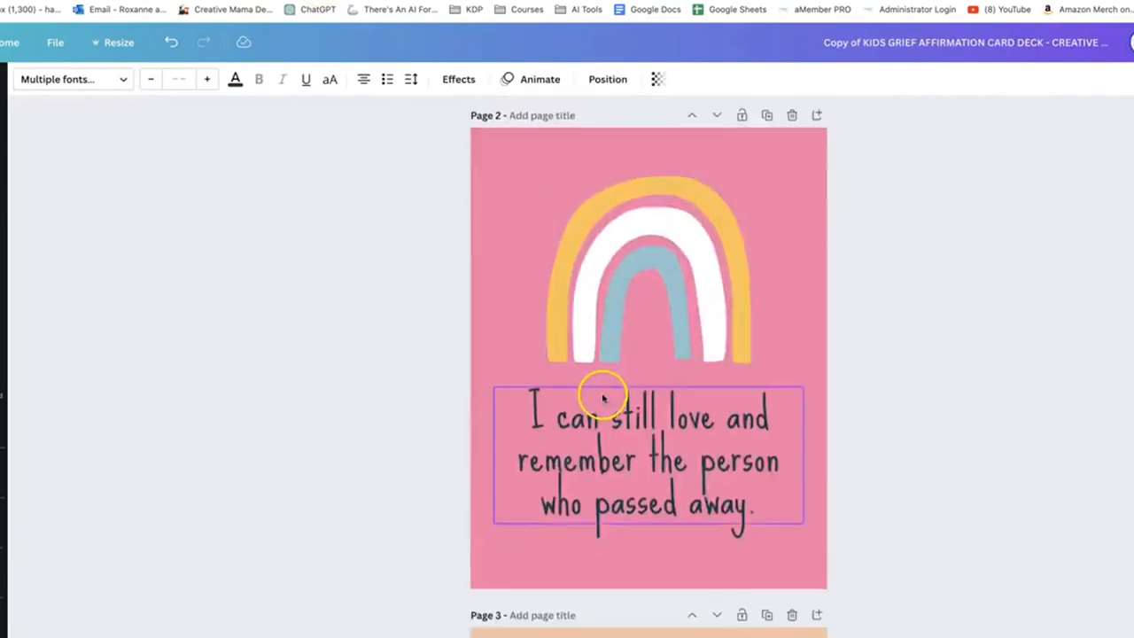
Copy the rainbow and "I can still love and remember the person who passed away." text from page 2 of the affirmation deck
left_click_drag(496, 180, 830, 517)
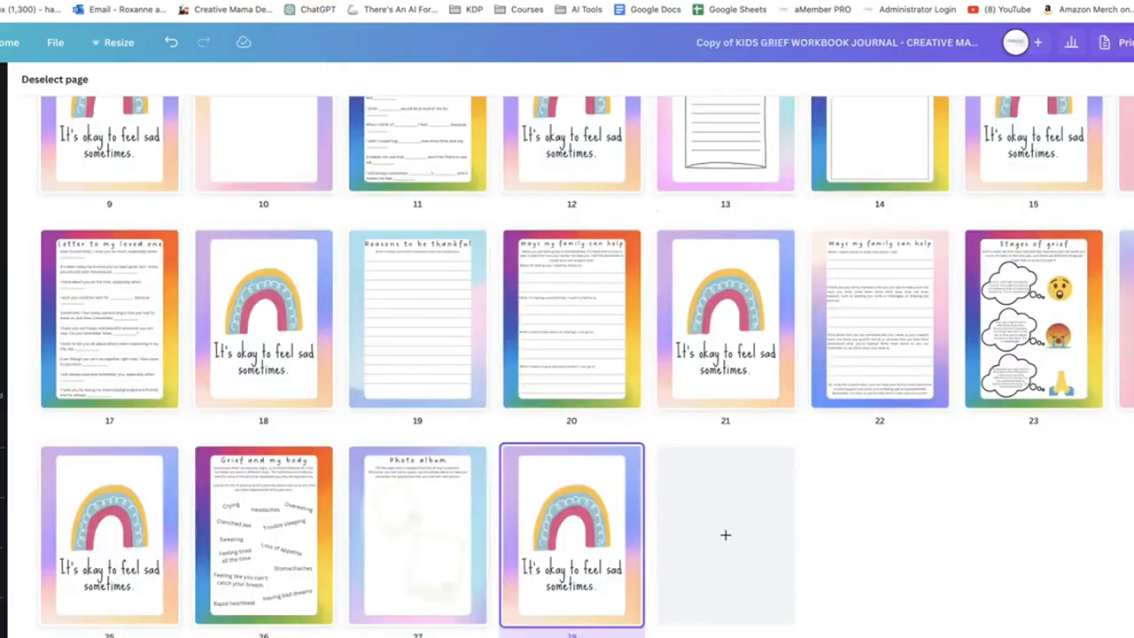
scroll(310, 245, "up", 6)
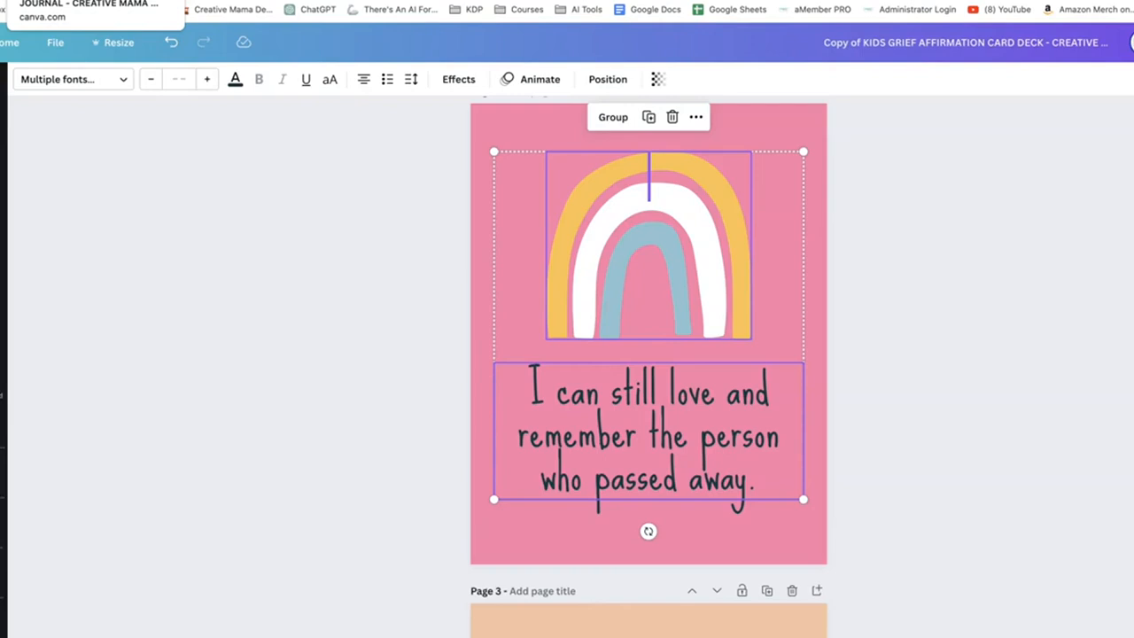
left_click(62, 1)
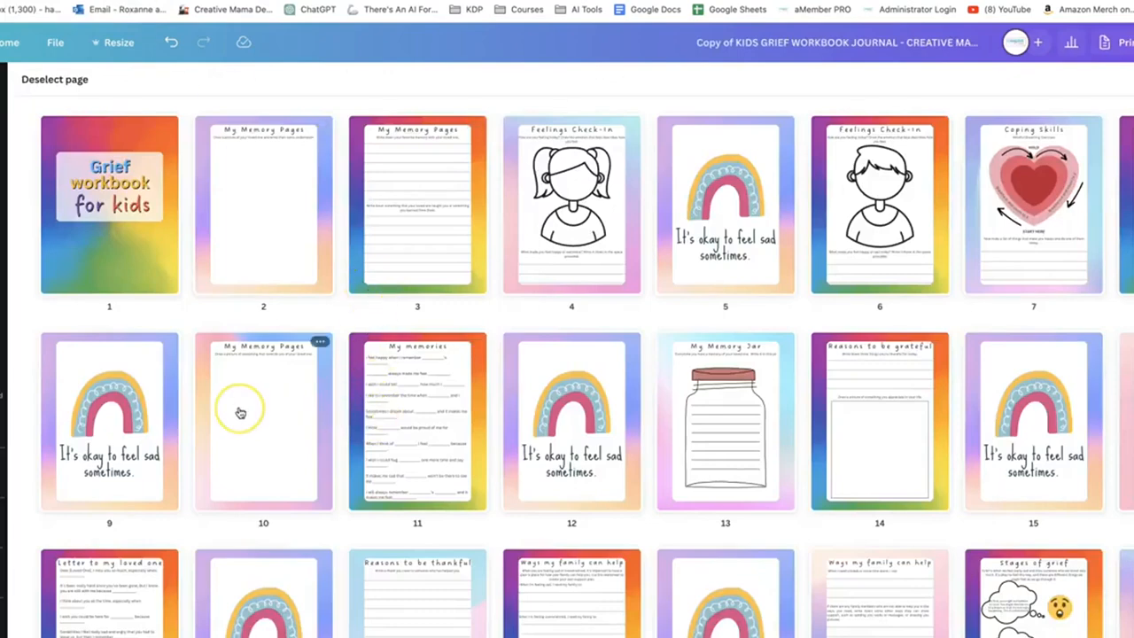
Delete the "My Memory Pages" heading and the drawing instruction from page 10 of the workbook
double_click(295, 390)
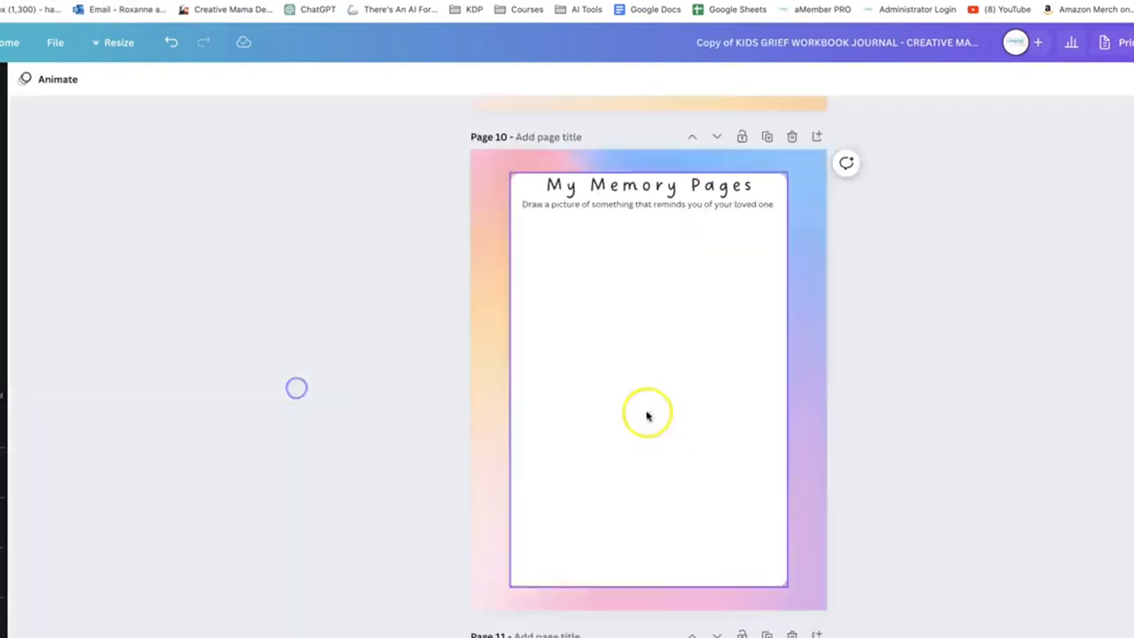
left_click(659, 188)
key("Delete")
left_click(645, 210)
key("Delete")
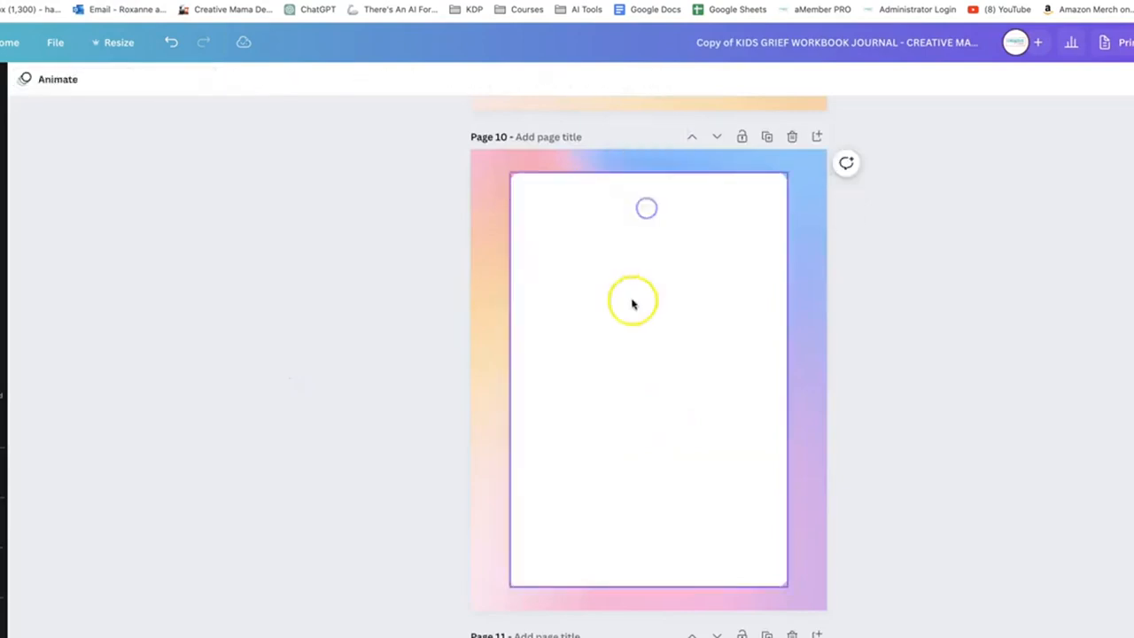
Paste the copied rainbow and affirmation text onto the white panel of page 10
left_click(631, 301)
key("ctrl+v")
left_click(631, 310)
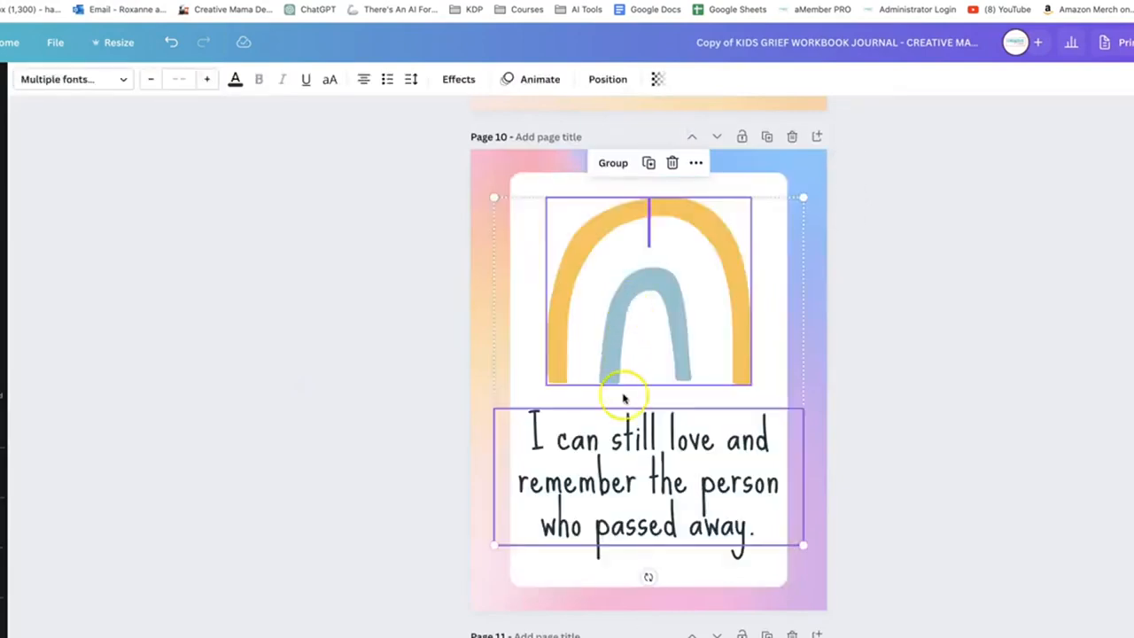
Copy the rainbow and "It's okay to cry and let my emotions out." text from page 3 of the affirmation deck
left_click(306, 1)
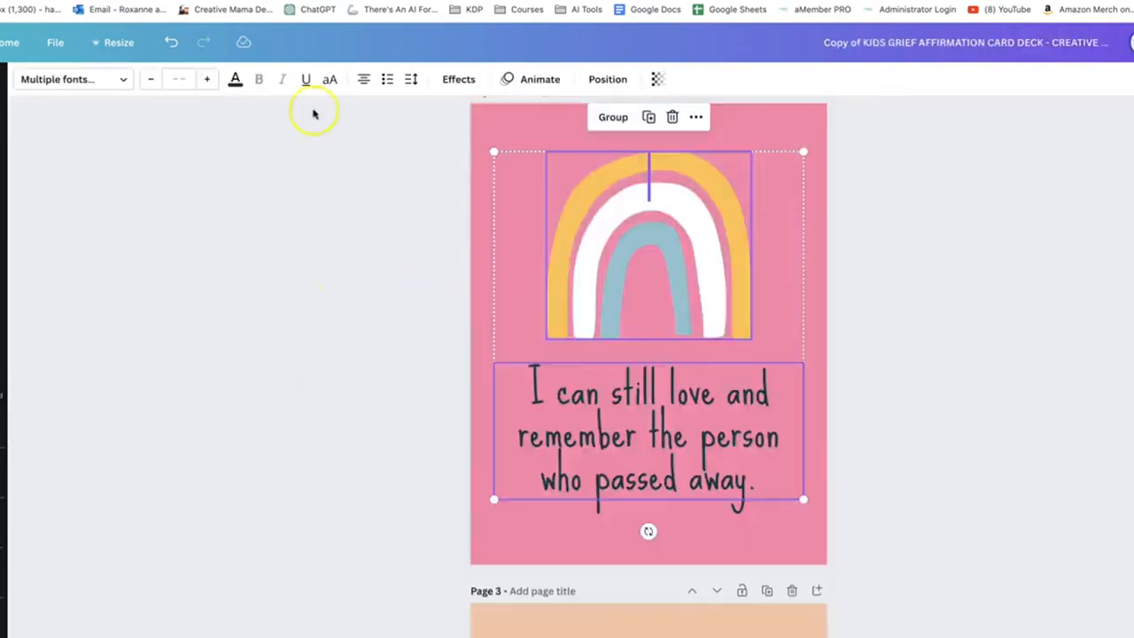
scroll(425, 381, "down", 5)
left_click_drag(514, 156, 742, 564)
left_click(221, 1)
Delete the rainbow and the "It's okay to feel sad sometimes." text from page 12 of the workbook
scroll(691, 388, "down", 18)
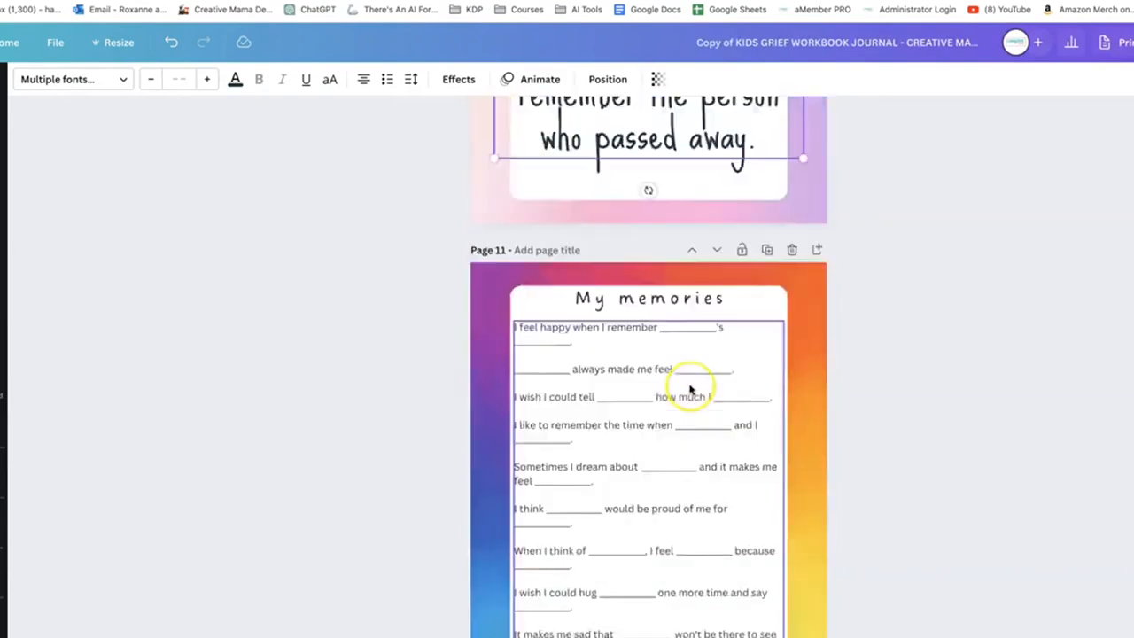
scroll(689, 390, "down", 10)
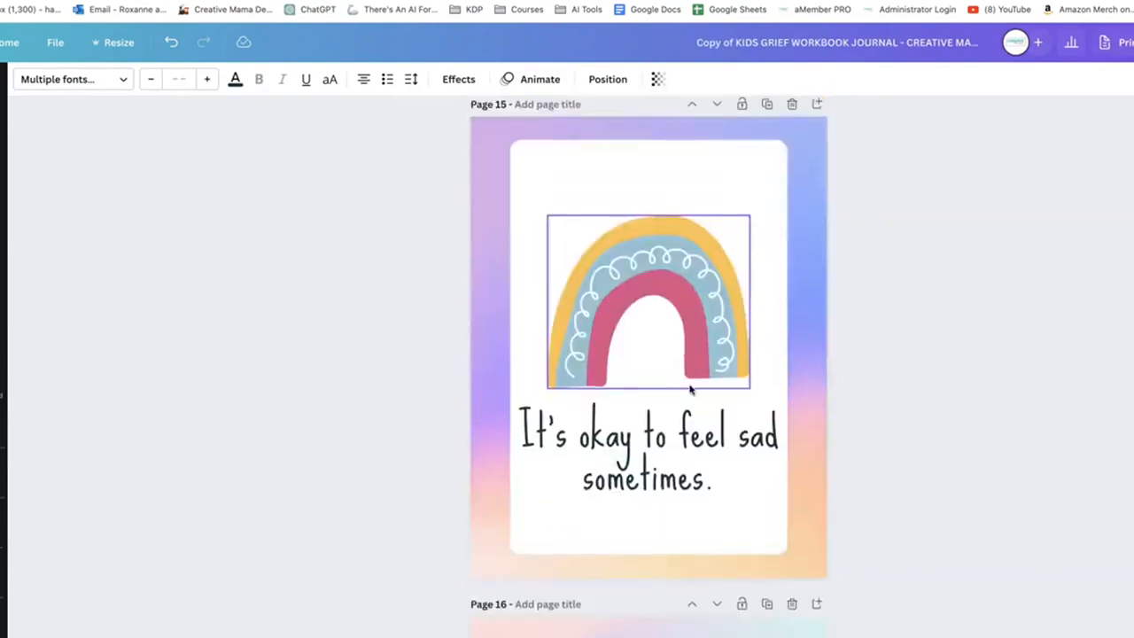
scroll(690, 390, "up", 16)
scroll(690, 390, "up", 1)
left_click(698, 429)
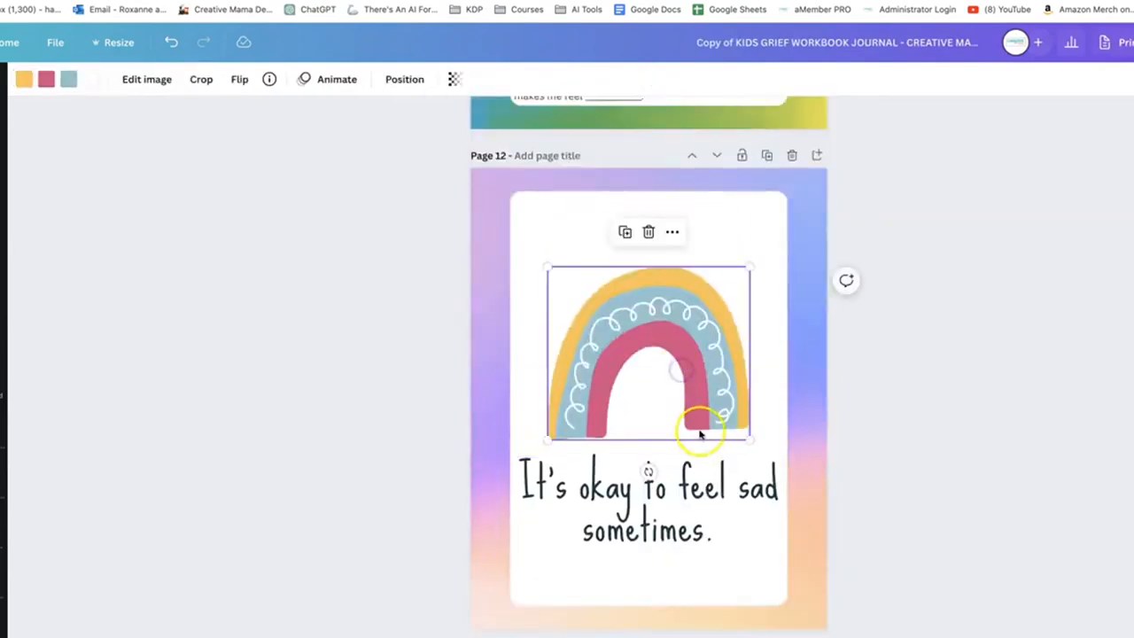
key("Delete")
left_click(671, 528)
key("Delete")
Paste the copied rainbow and affirmation text onto page 12 and move them slightly lower, centred on the white panel
left_click(650, 448)
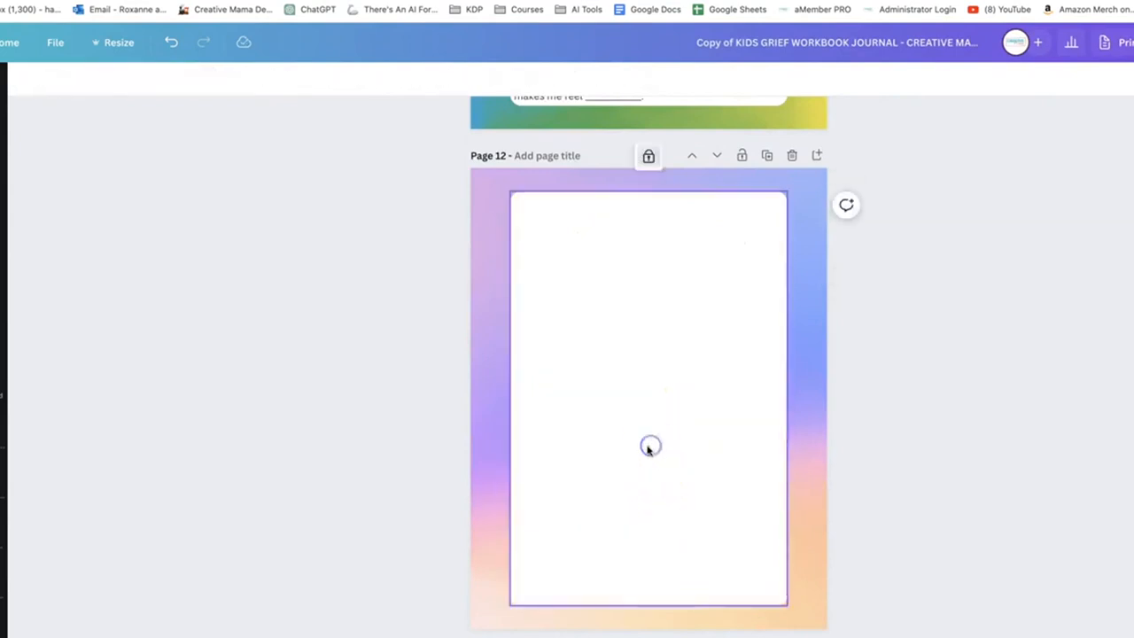
key("ctrl+v")
left_click_drag(600, 467, 601, 500)
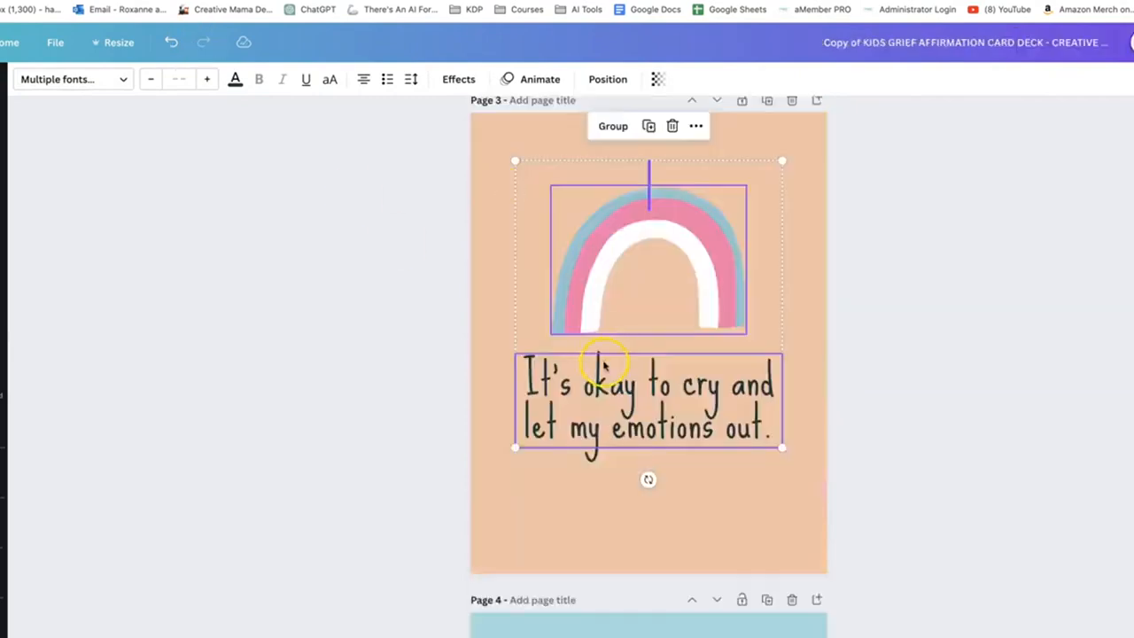
Replace page 15's rainbow and text with the "I am strong, even when things are hard." rainbow and text from page 4 of the deck
scroll(602, 355, "down", 5)
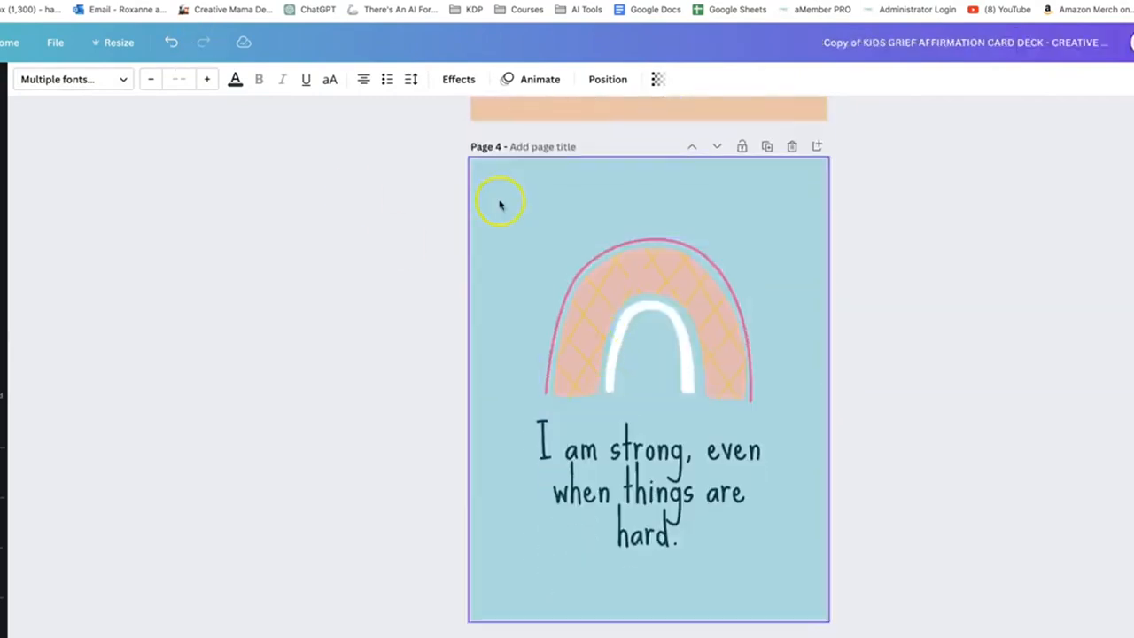
left_click_drag(503, 200, 896, 609)
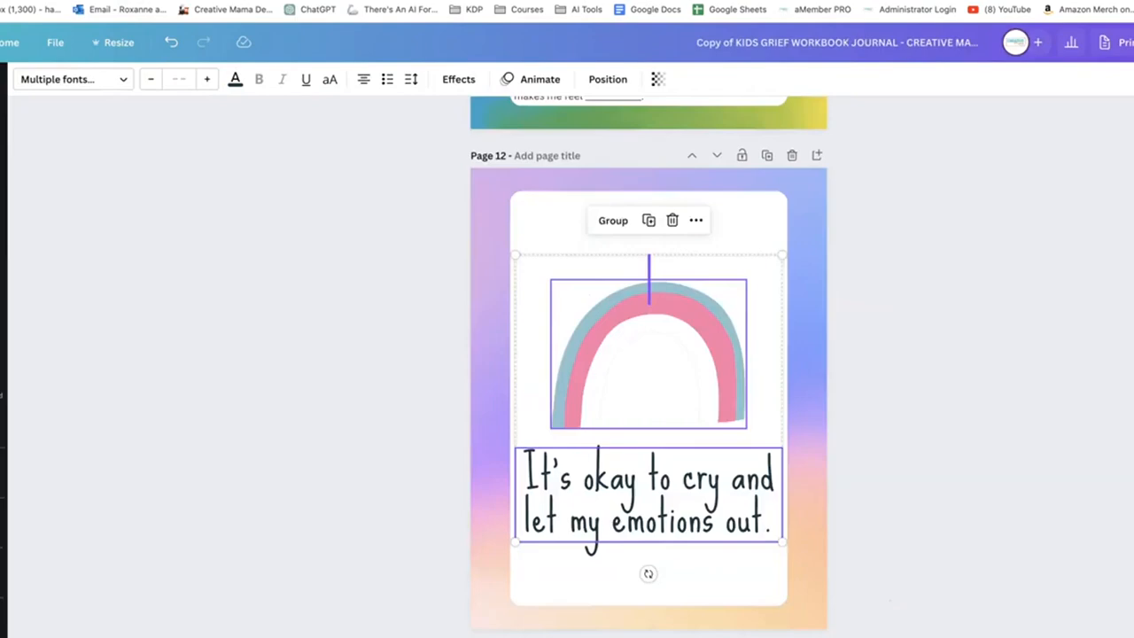
scroll(530, 213, "down", 15)
left_click(613, 253)
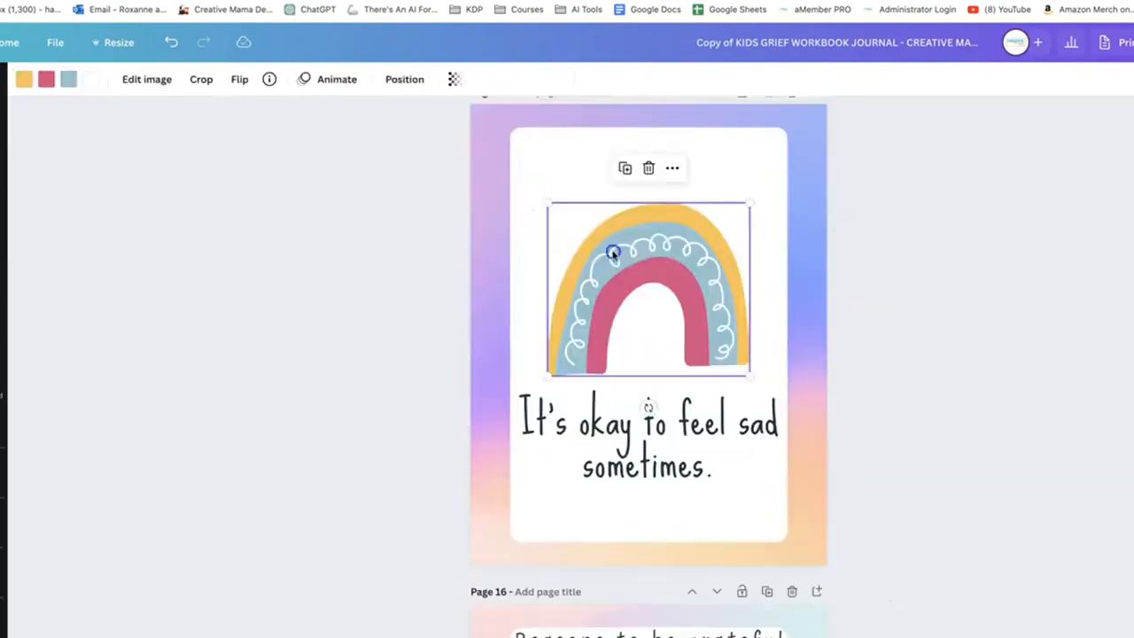
key("Delete")
left_click(625, 402)
key("Delete")
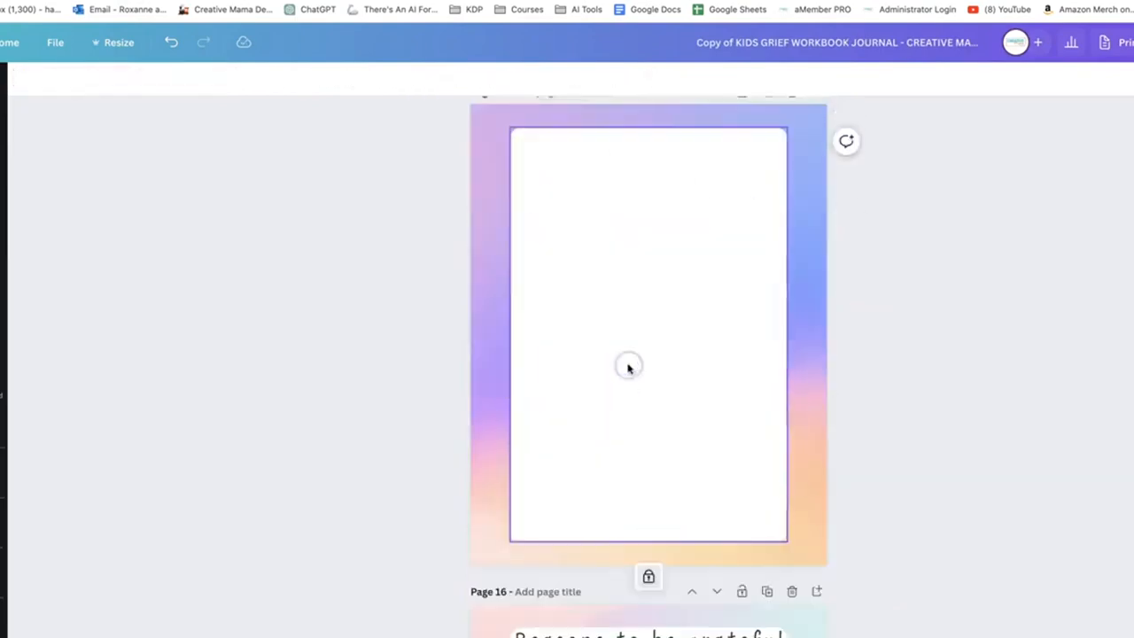
key("ctrl+v")
mouse_move(627, 350)
left_mouse_down()
mouse_move(628, 337)
mouse_move(627, 355)
left_mouse_up()
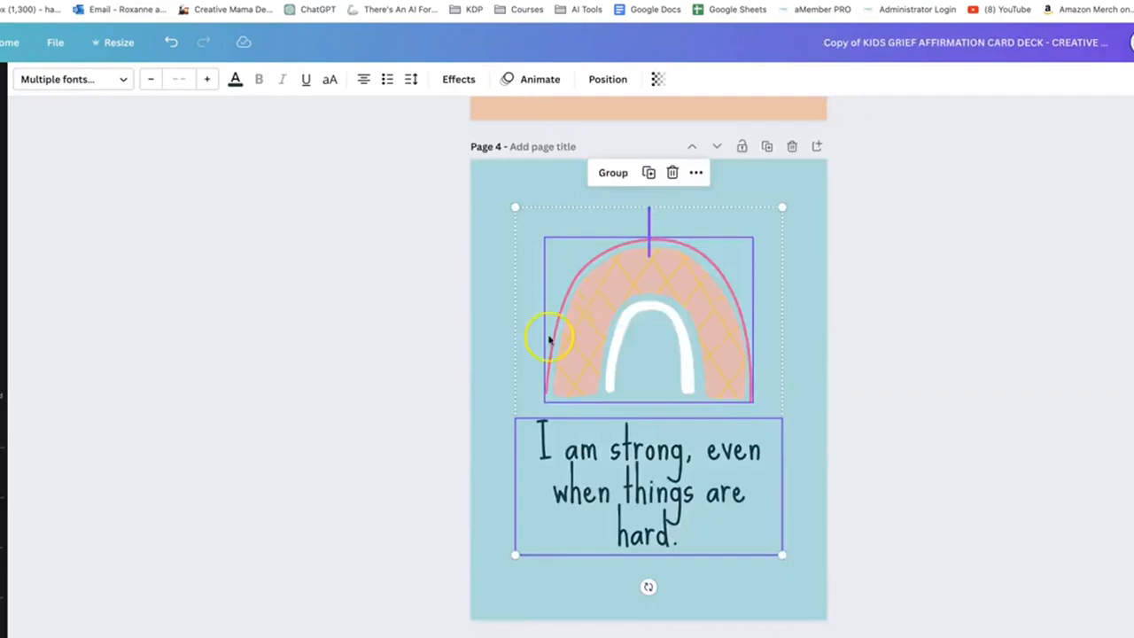
Replace page 18's rainbow and text with the "I am not alone" rainbow and text copied from page 5 of the affirmation deck
scroll(549, 333, "down", 6)
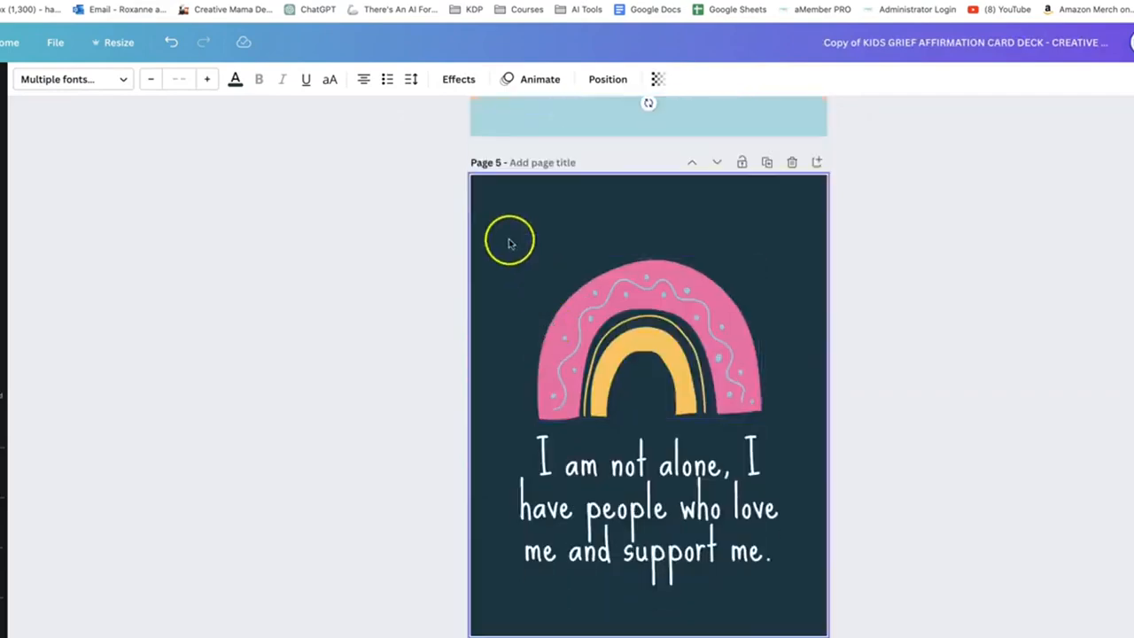
left_click_drag(508, 240, 742, 576)
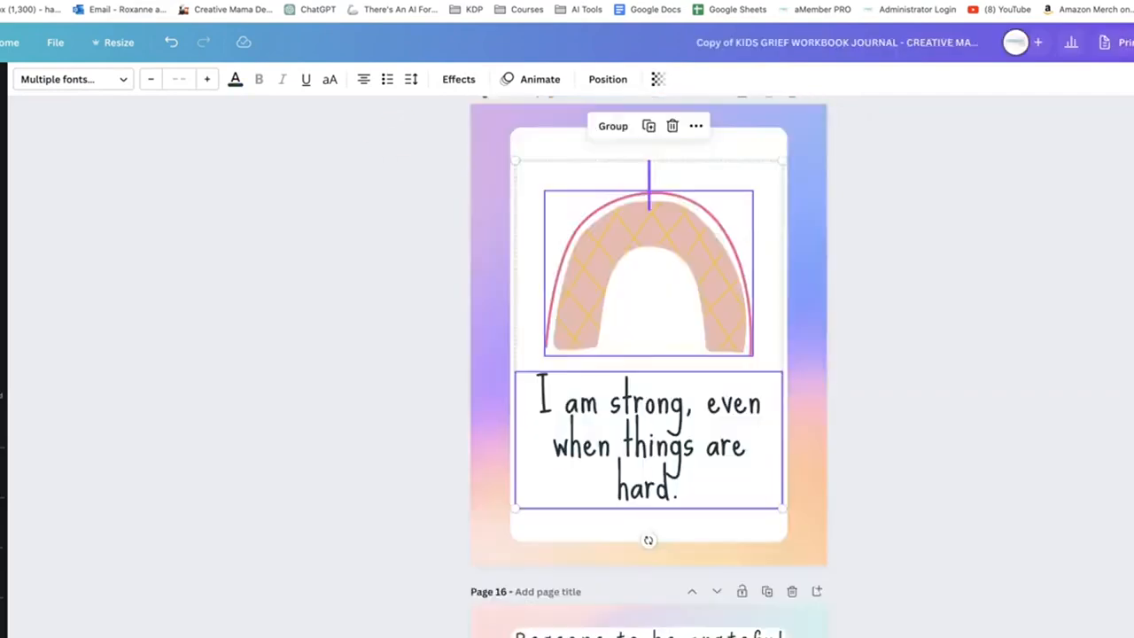
scroll(589, 276, "down", 10)
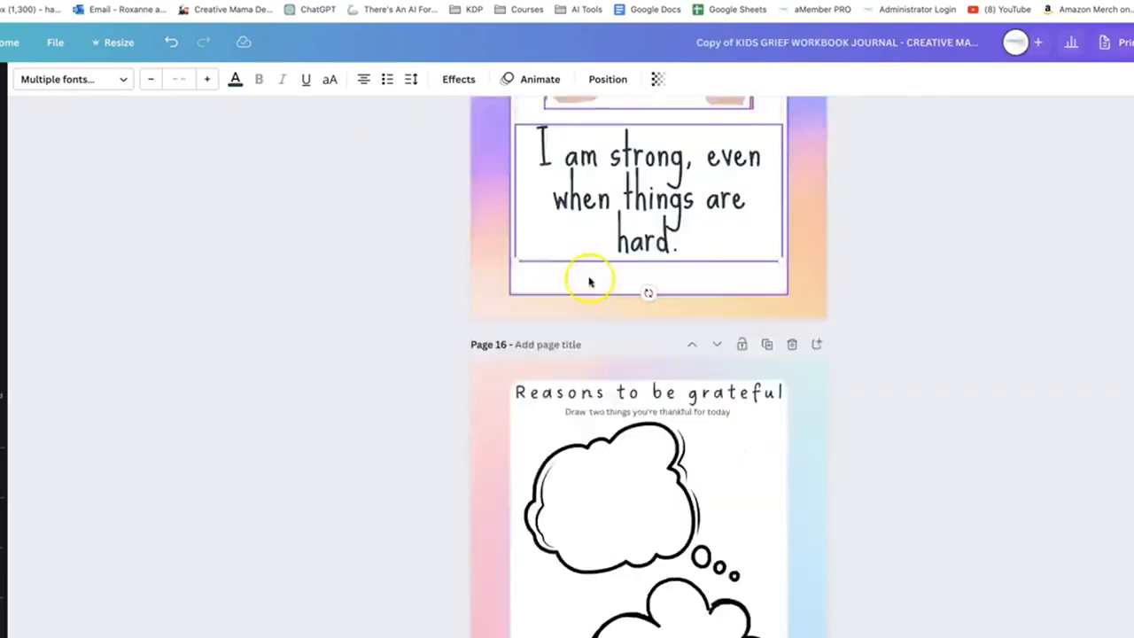
scroll(589, 276, "down", 5)
left_click(592, 306)
key("Delete")
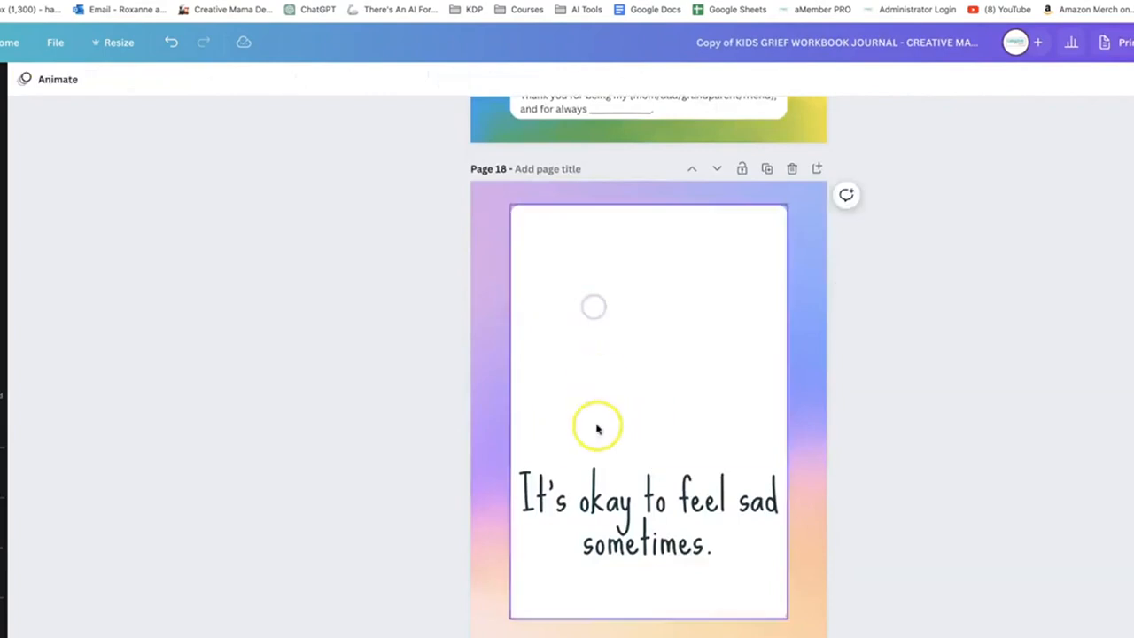
left_click(586, 493)
key("Delete")
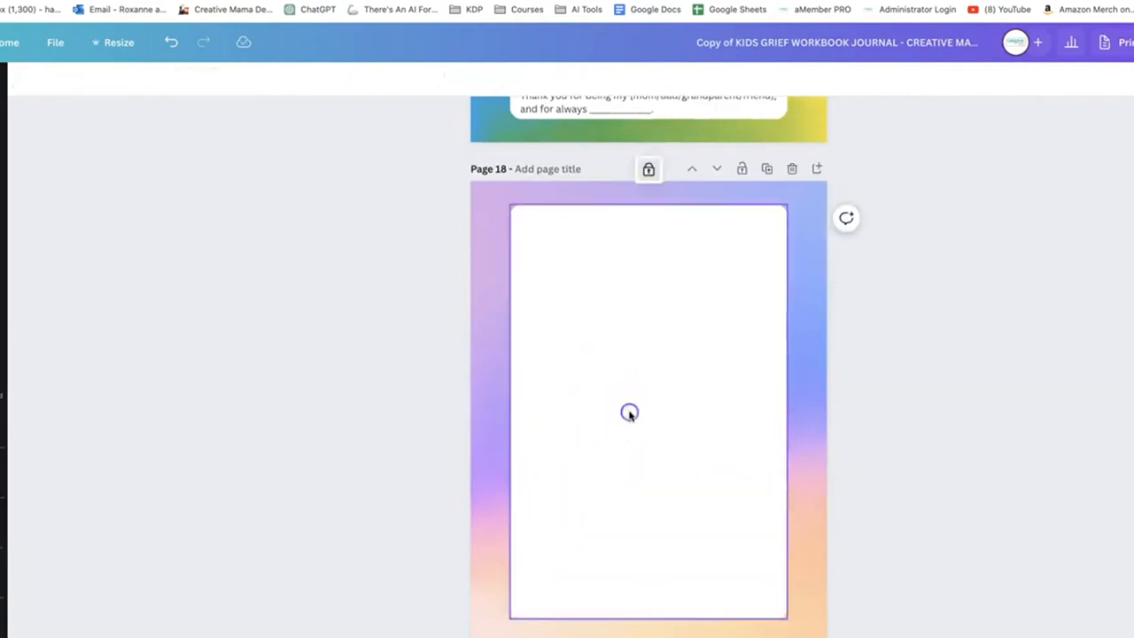
key("ctrl+v")
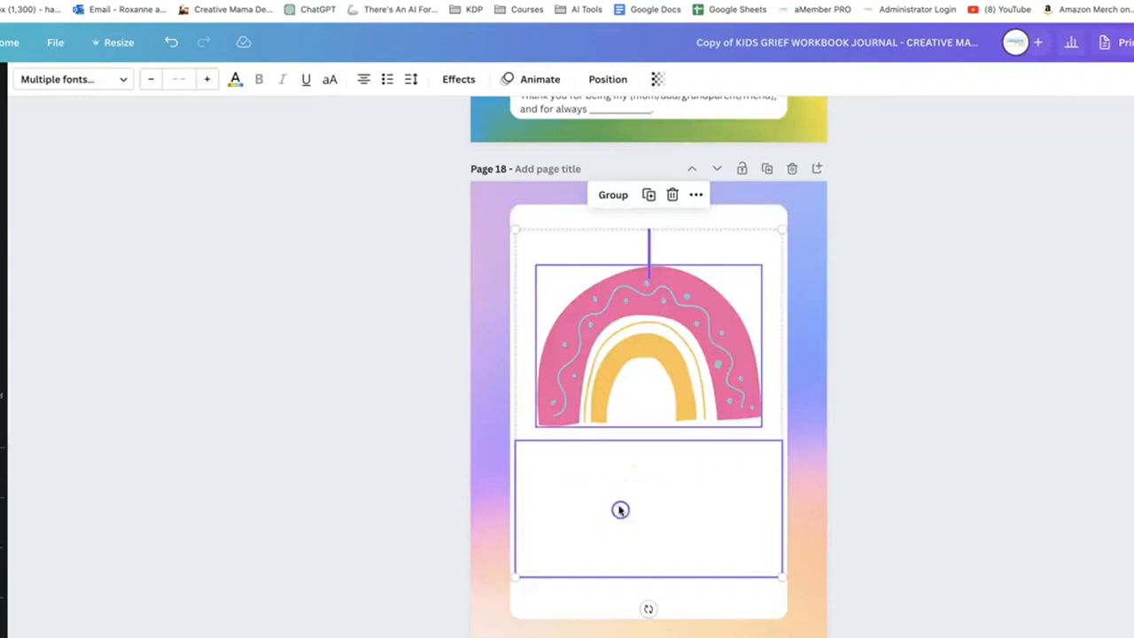
Recolour the white "I am not alone, I have people who love me and support me." text on page 18 to light blue
left_click(428, 509)
left_click(691, 506)
left_click(692, 508)
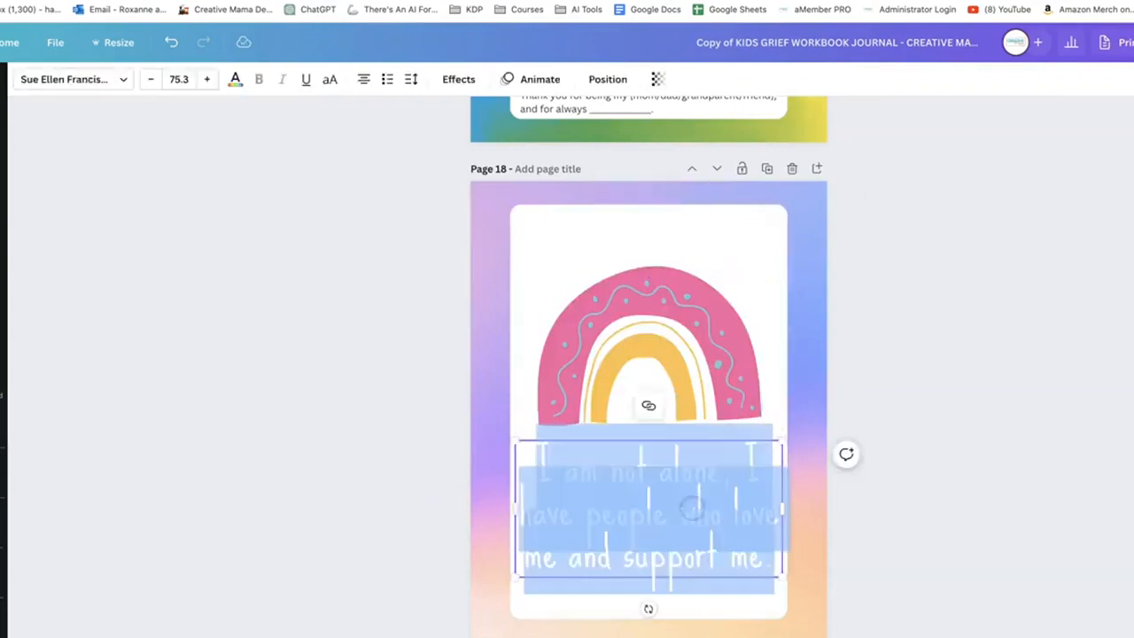
left_click(488, 393)
Delete the rainbow and the "It's okay to feel sad sometimes." text from page 21 of the workbook
scroll(488, 392, "down", 15)
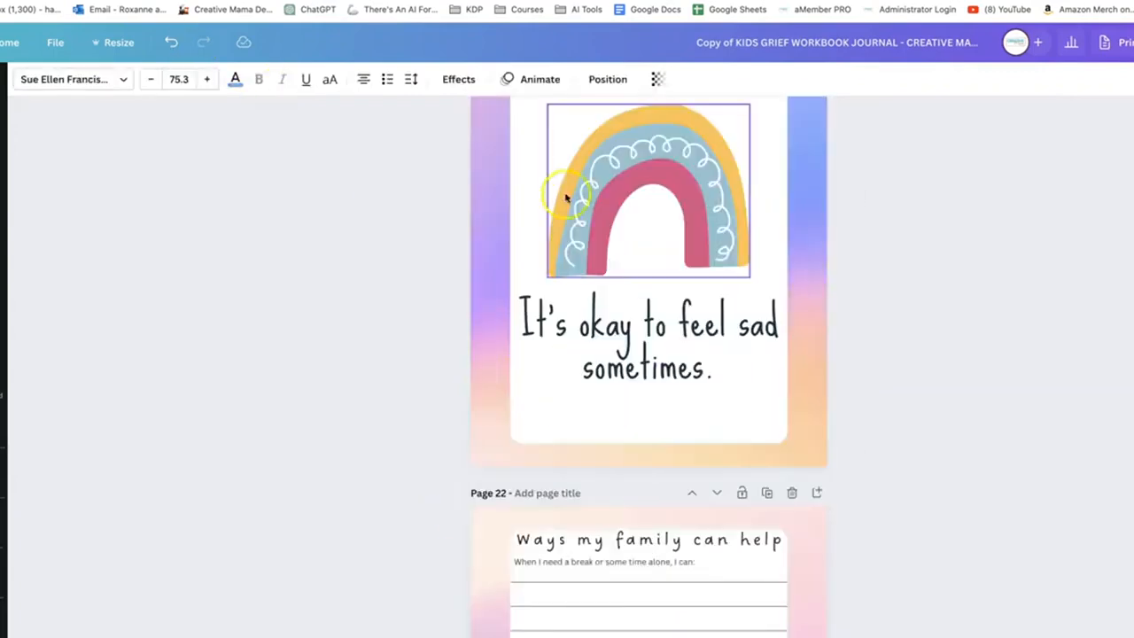
left_click(565, 197)
key("Delete")
left_click(607, 325)
key("Delete")
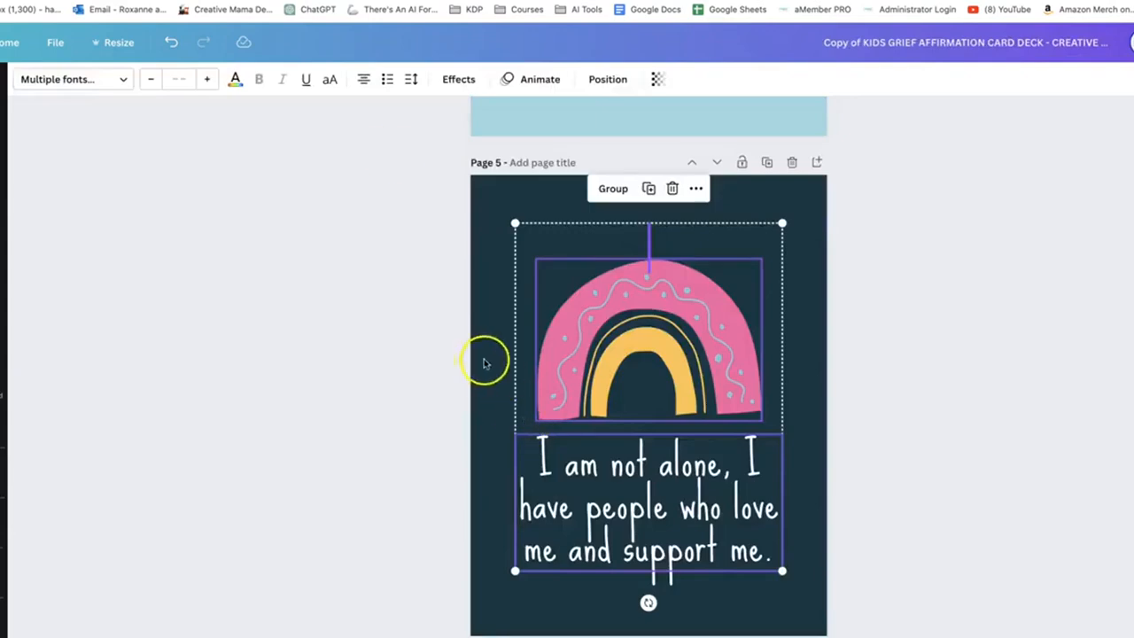
Copy the "My feelings are valid" rainbow and text from deck page 6 onto page 21, fitting them within the white panel
scroll(485, 363, "down", 5)
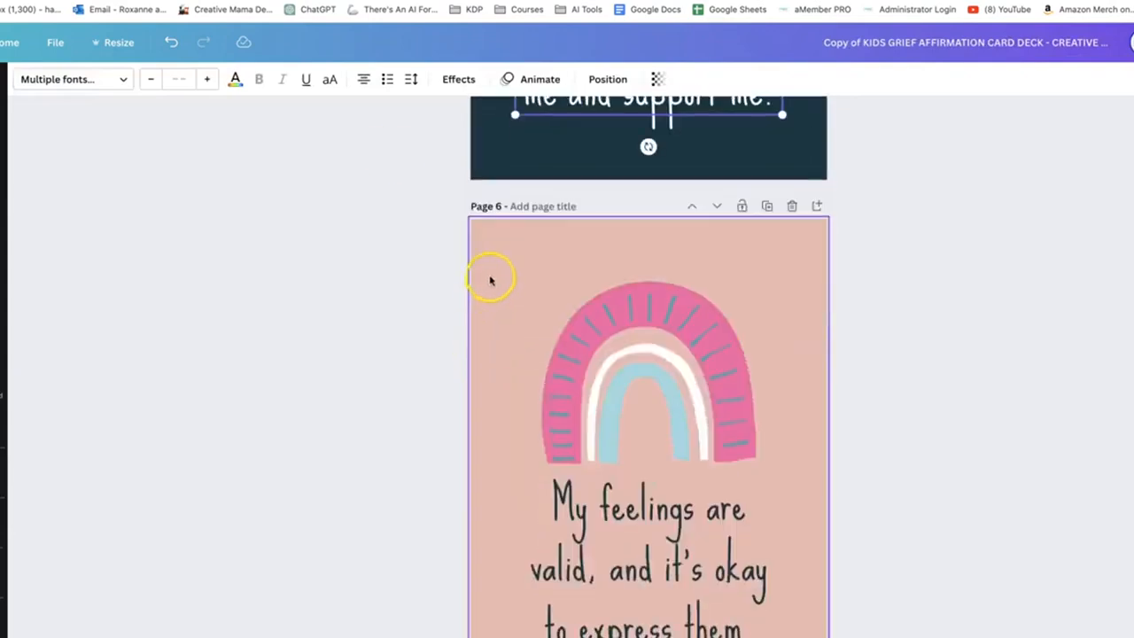
left_click_drag(491, 276, 753, 634)
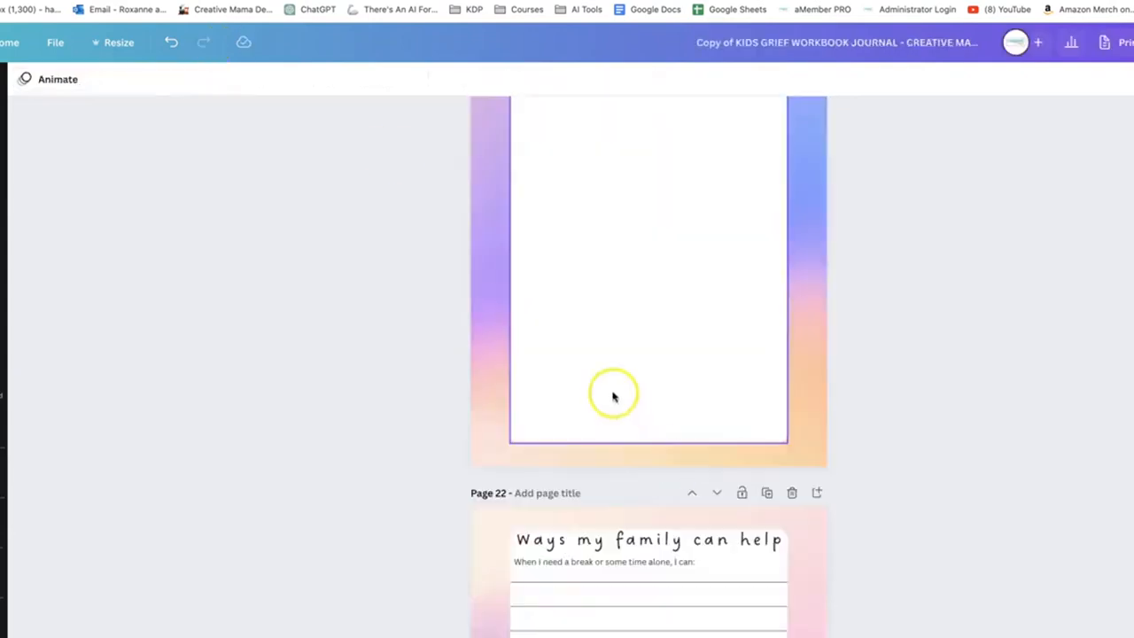
key("ctrl+v")
scroll(615, 316, "up", 2)
scroll(616, 316, "down", 1)
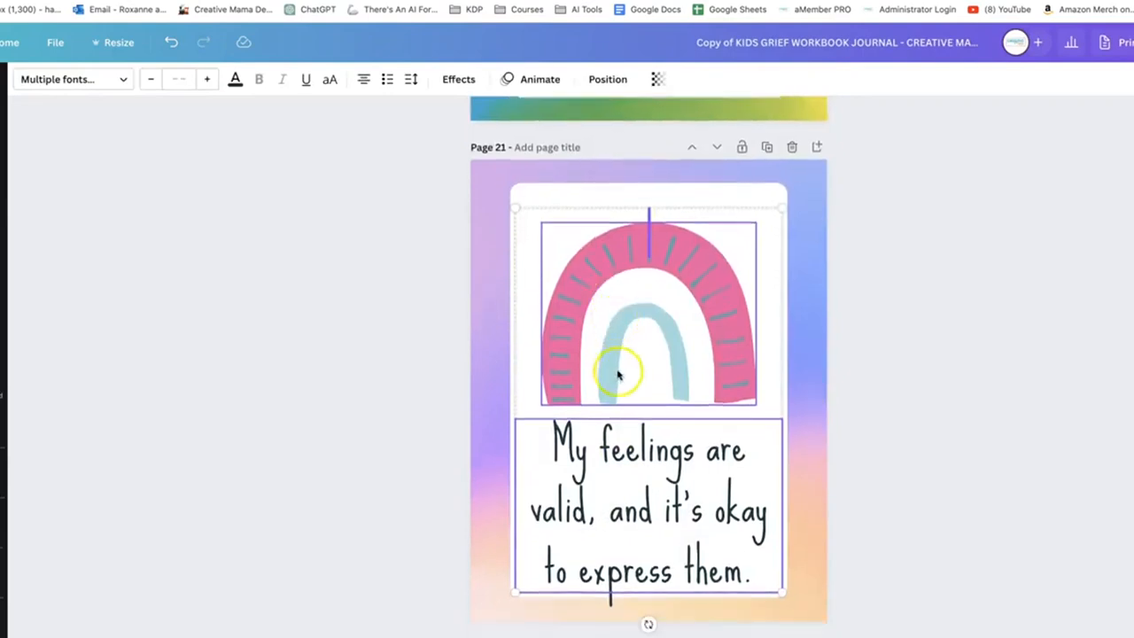
left_click_drag(617, 375, 618, 361)
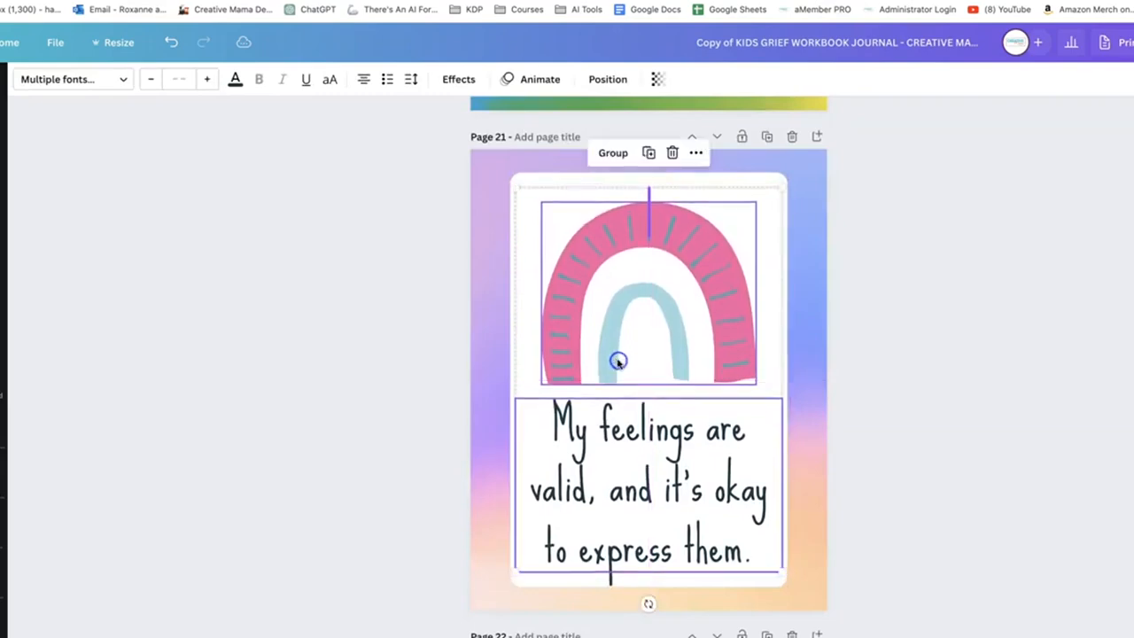
Look through the remaining workbook pages and review the whole page order in the overview
scroll(618, 362, "down", 20)
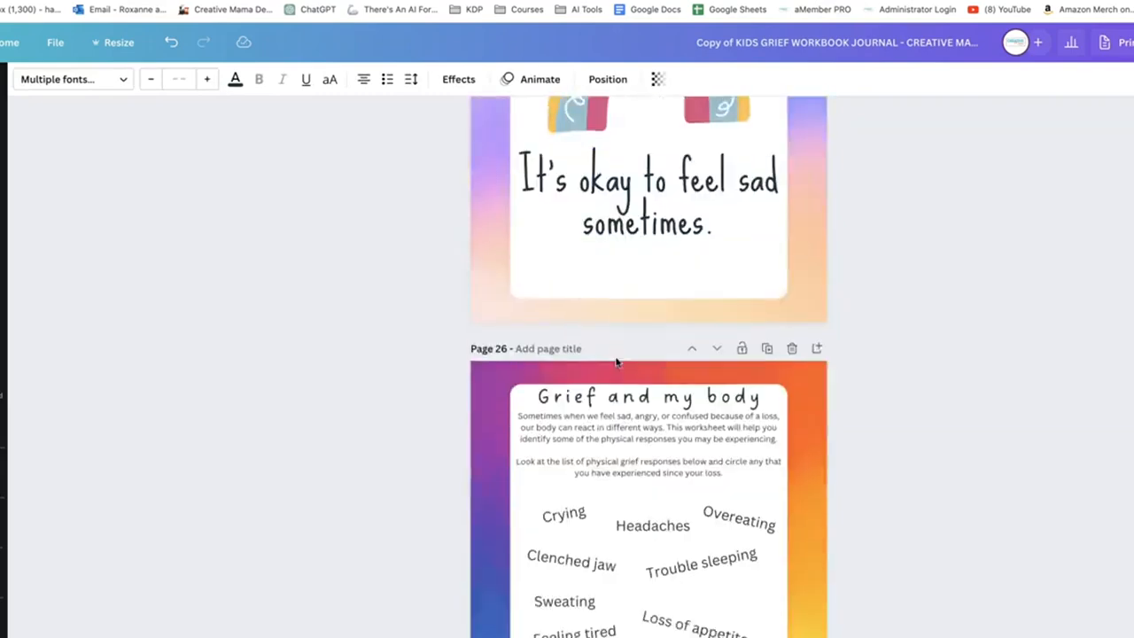
scroll(618, 362, "down", 3)
scroll(614, 362, "up", 6)
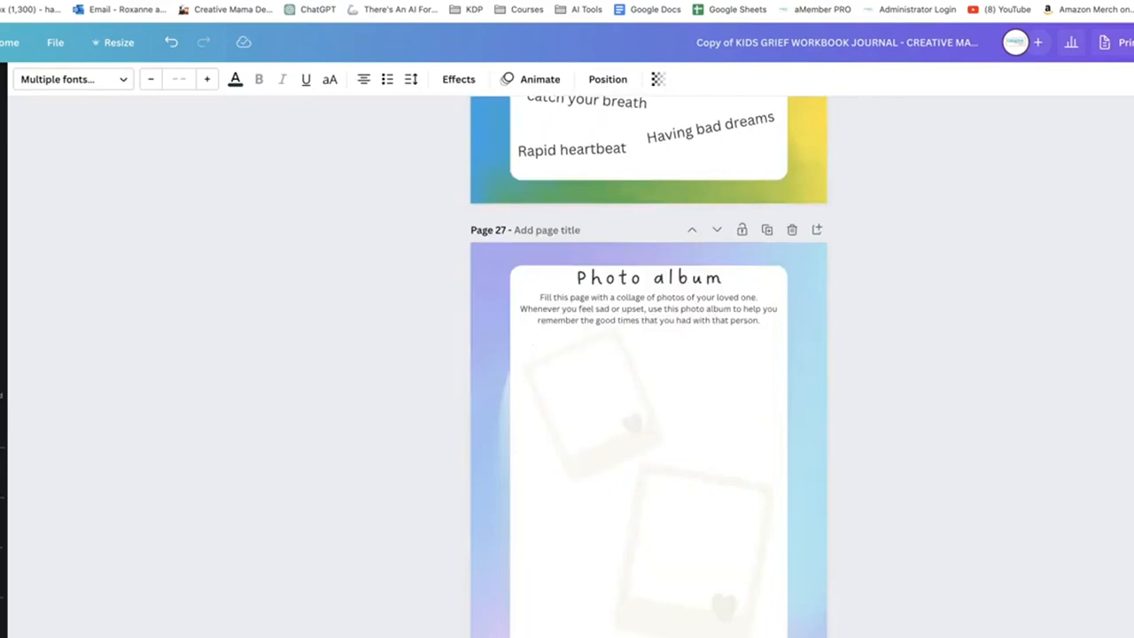
left_click(1132, 637)
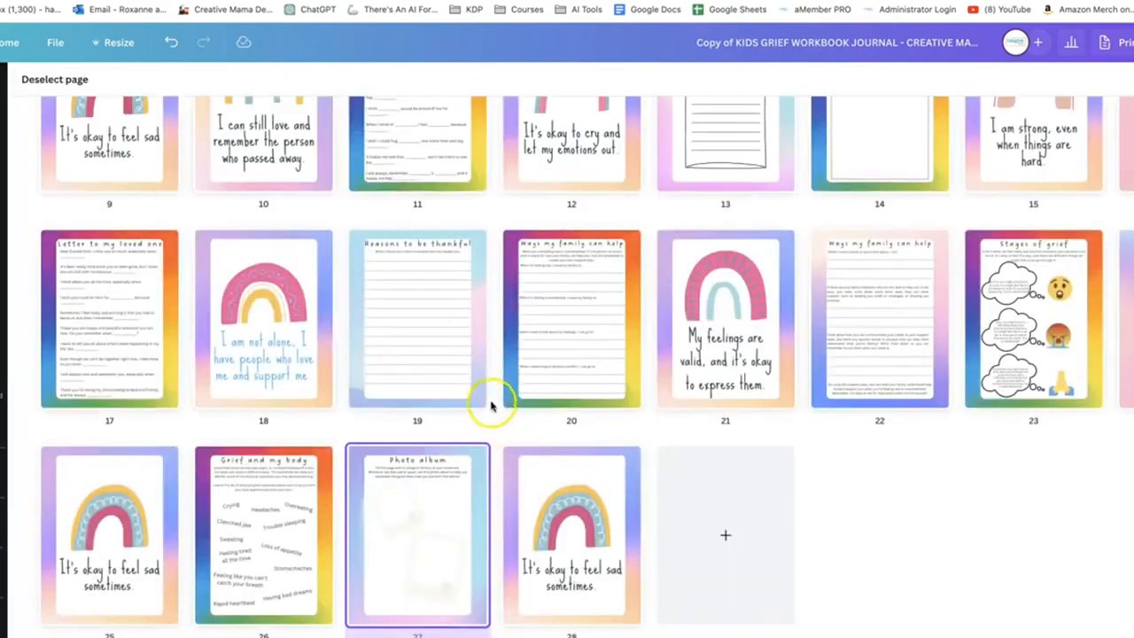
scroll(474, 397, "up", 3)
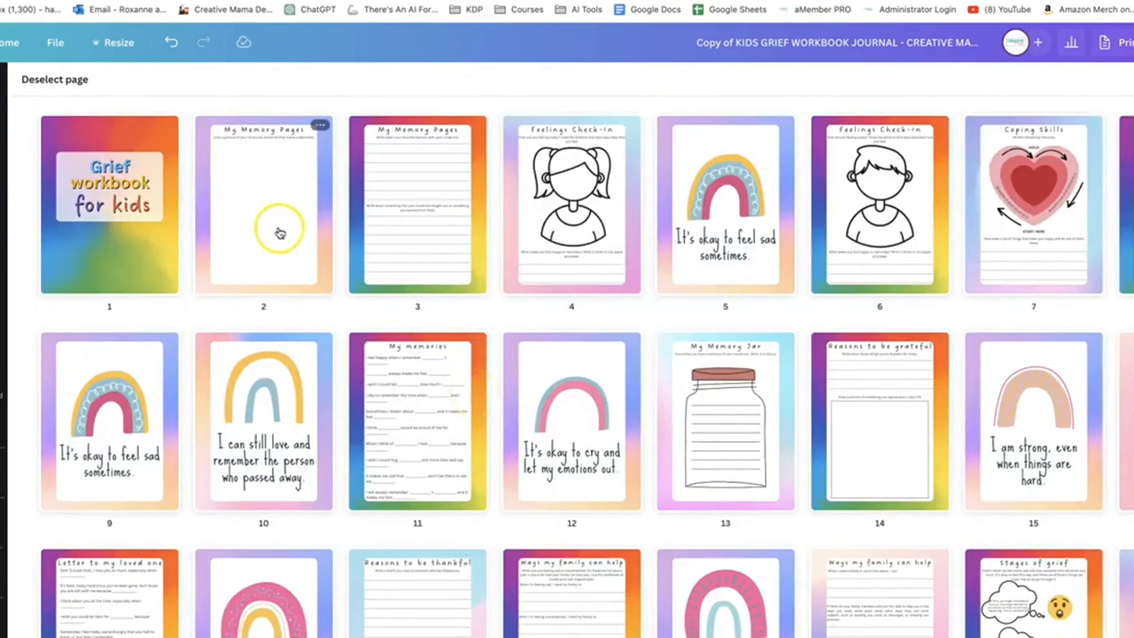
Check the workbook's page order in the overview and open page 12, "It's okay to cry and let my emotions out."
scroll(511, 371, "down", 3)
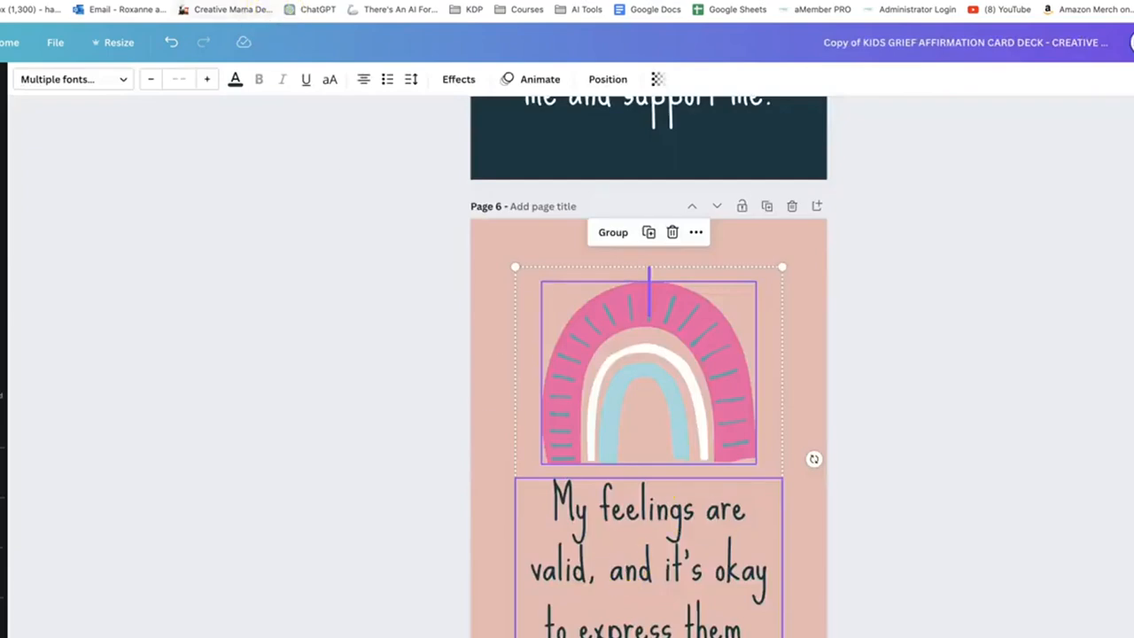
scroll(405, 425, "down", 4)
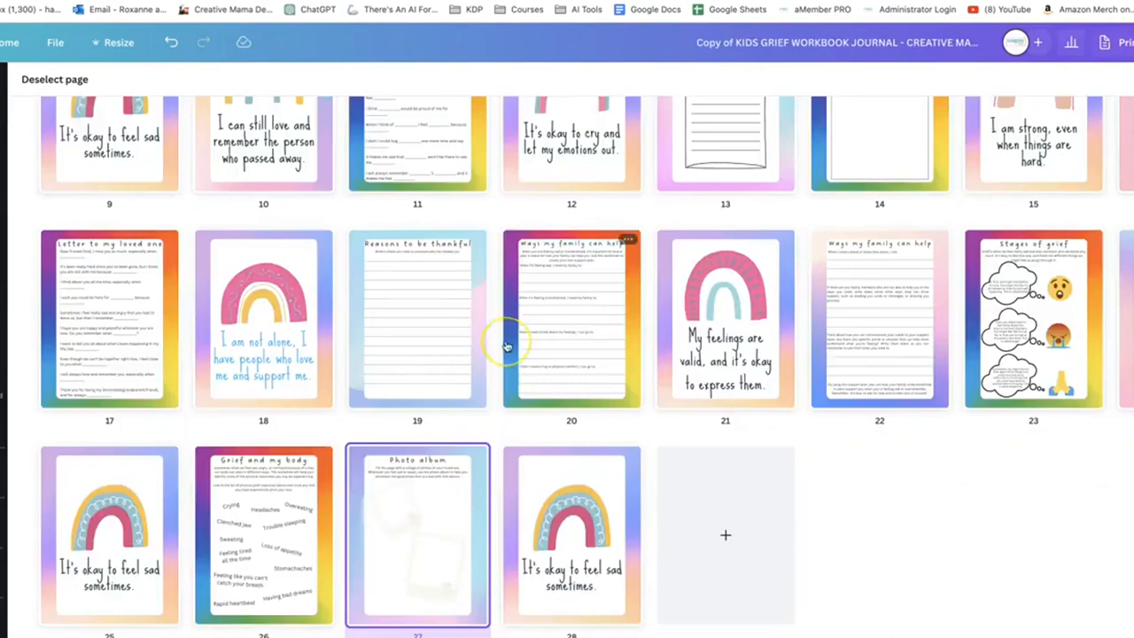
scroll(506, 346, "up", 4)
double_click(565, 425)
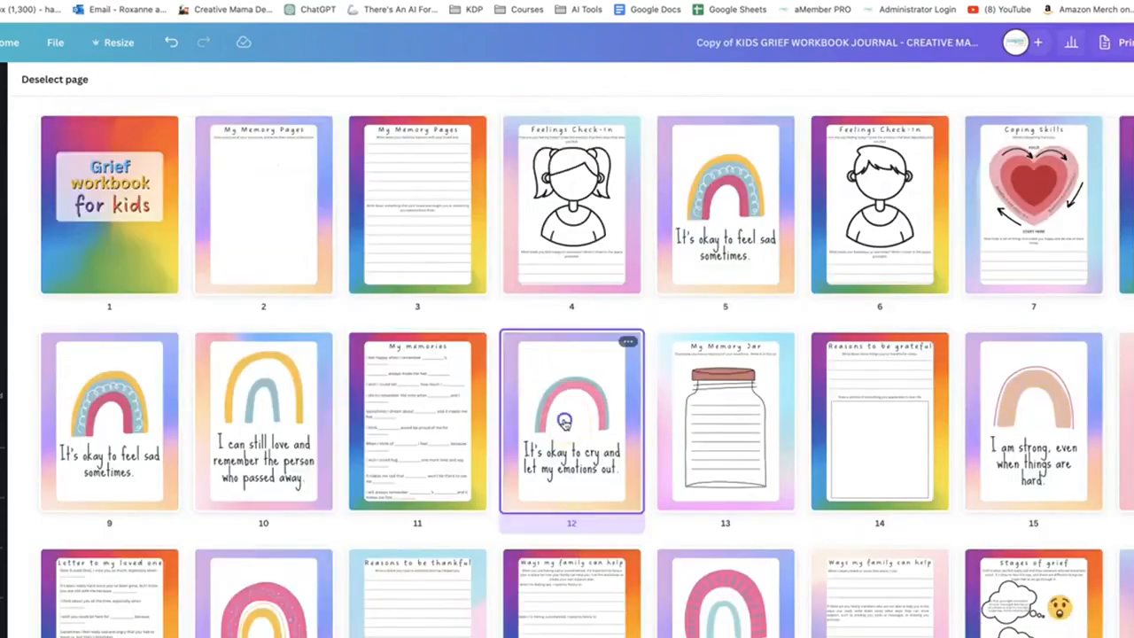
Search the element graphics for "doodle" and delete the rainbow from page 12
left_click(552, 403)
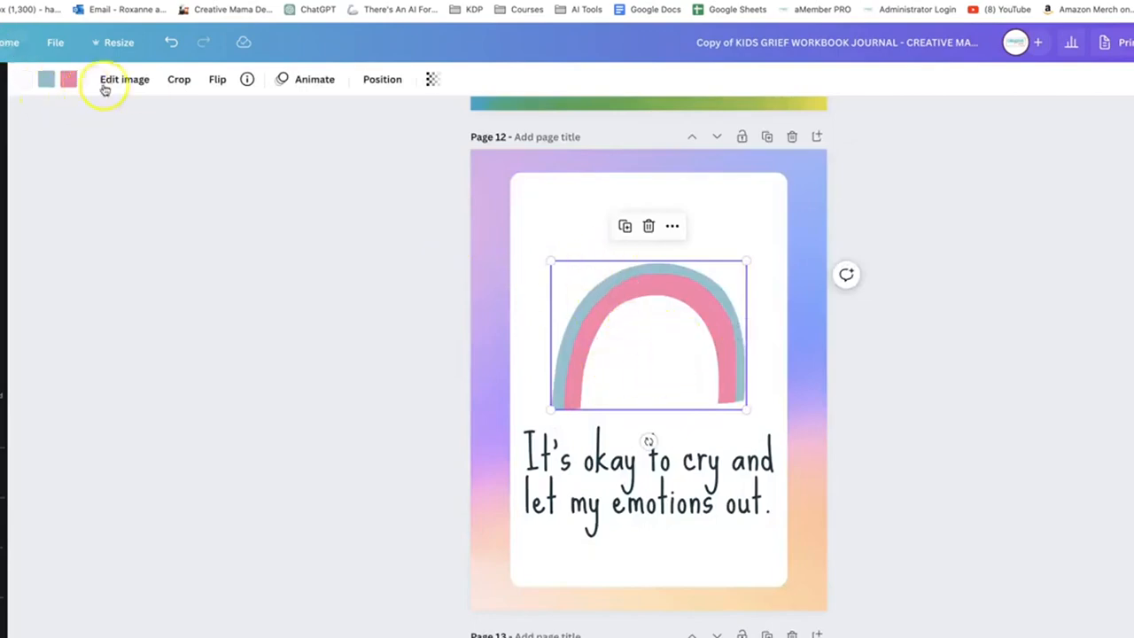
left_click(3, 146)
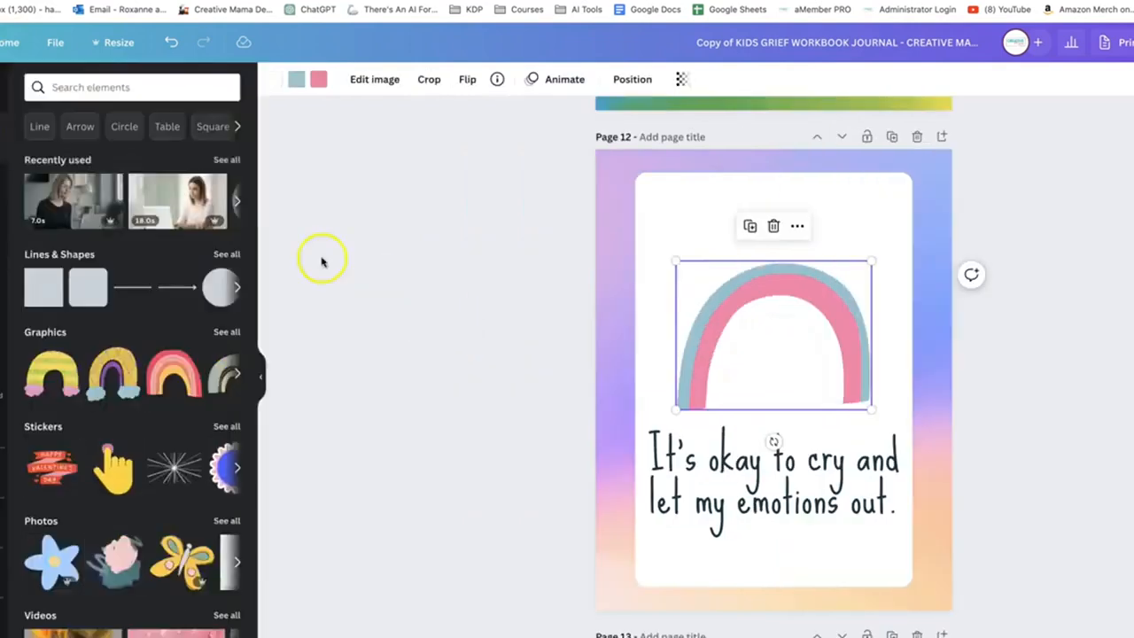
left_click(97, 85)
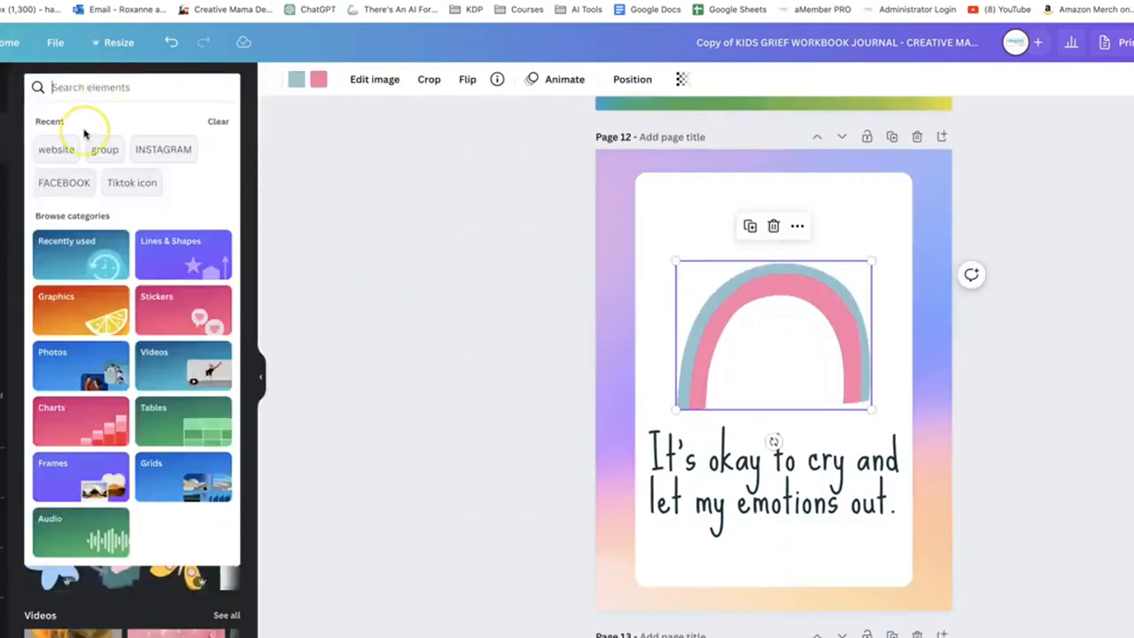
type("doodle")
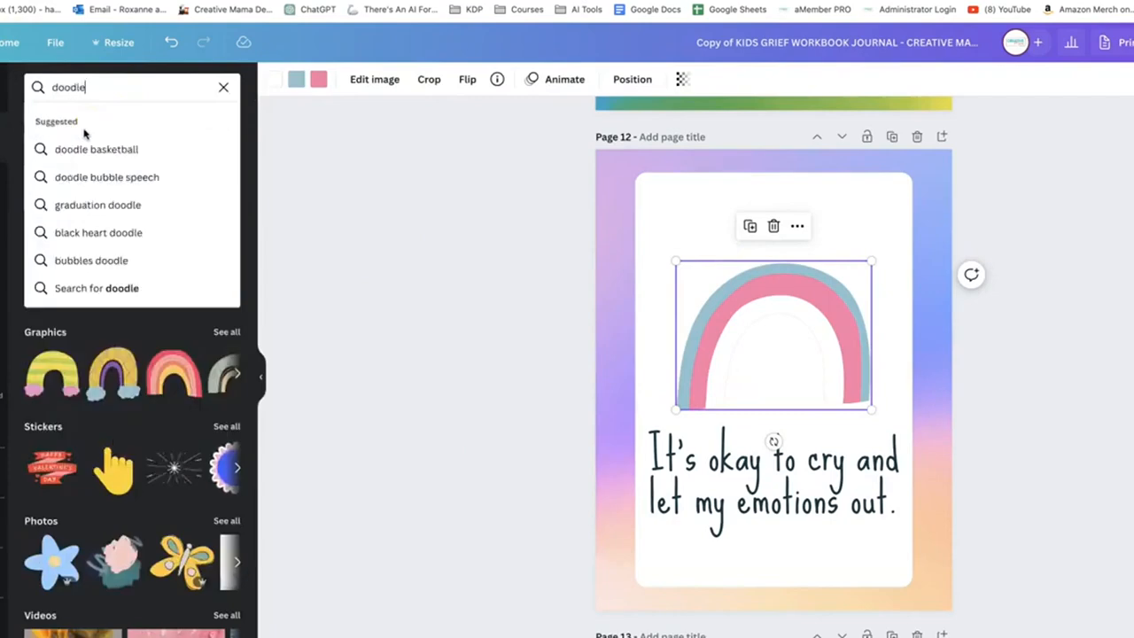
key("Return")
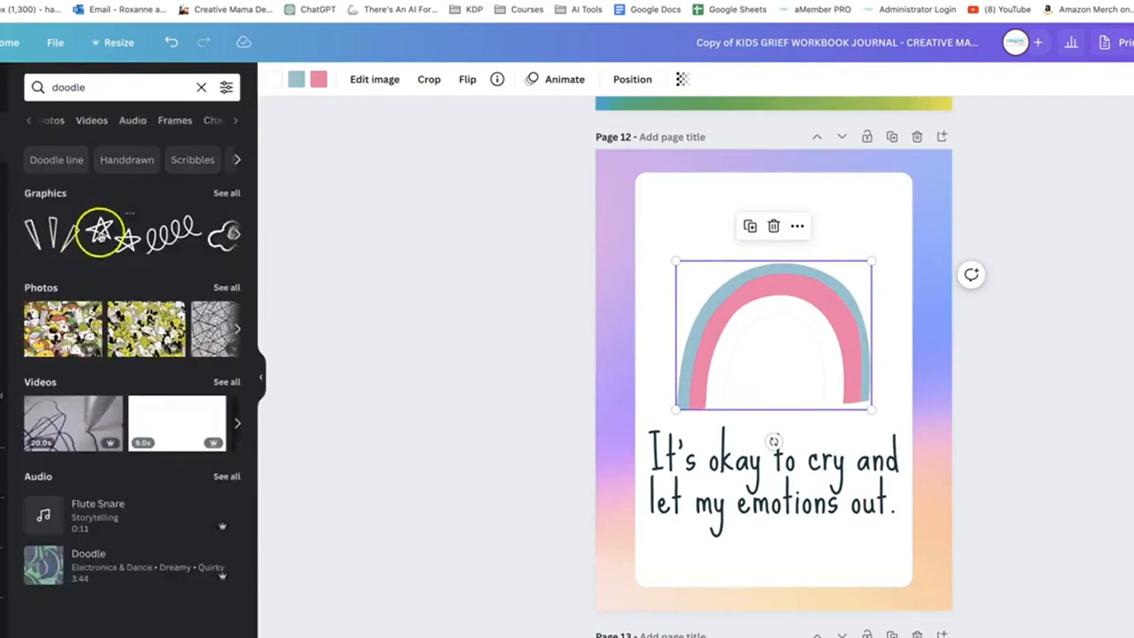
left_click(226, 193)
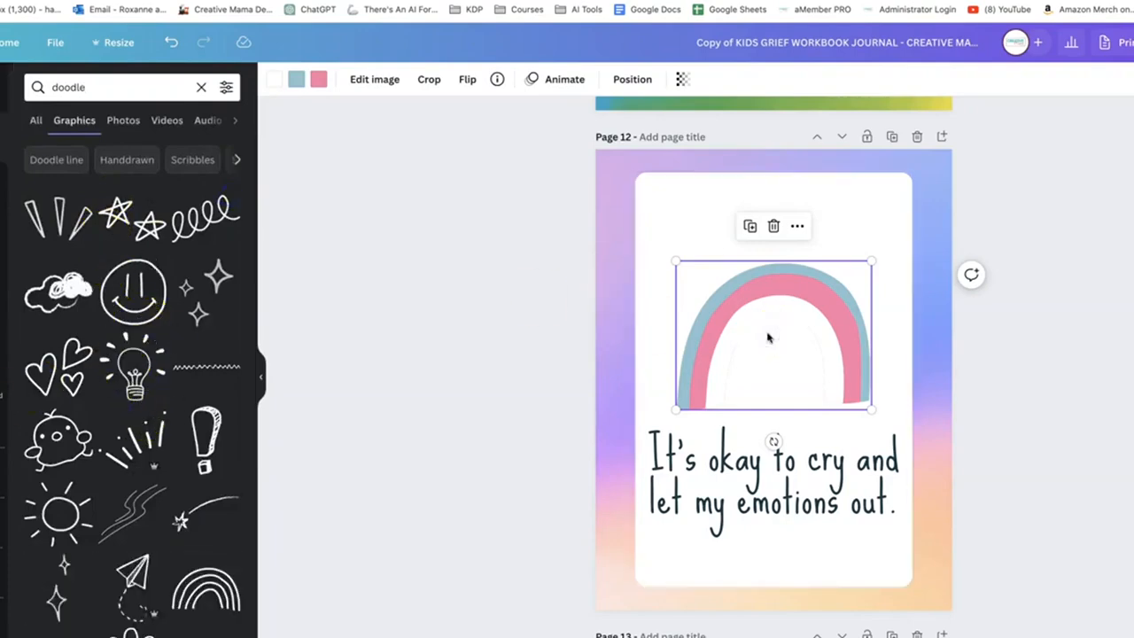
key("Delete")
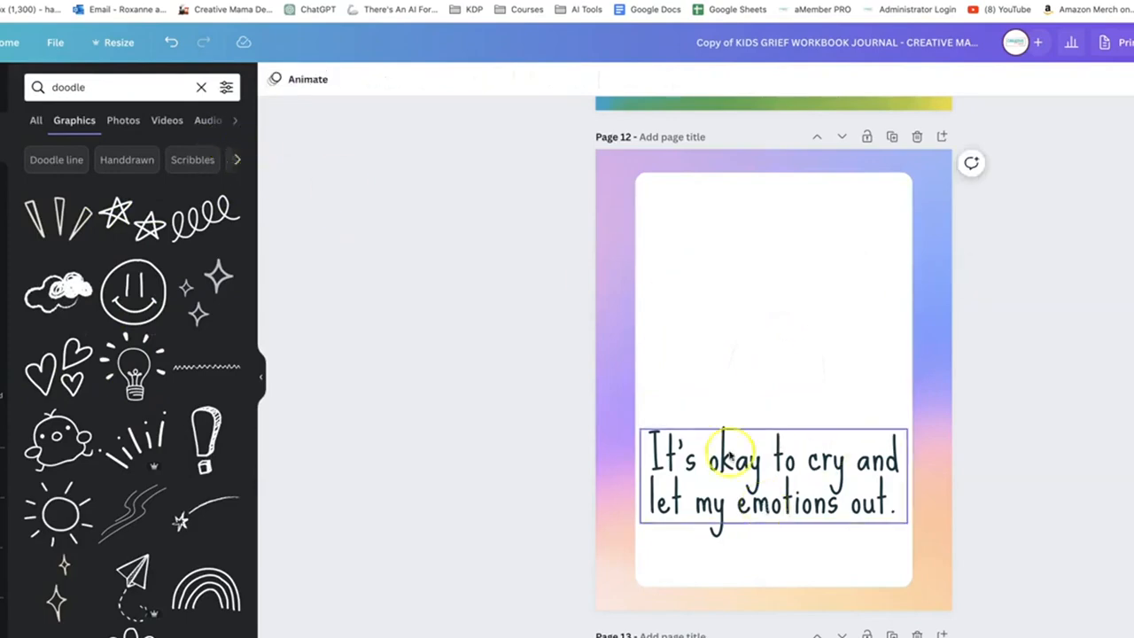
Search the graphics for "rain" and refine the search to "rain doodle"
left_click(143, 89)
double_click(140, 90)
type("rai")
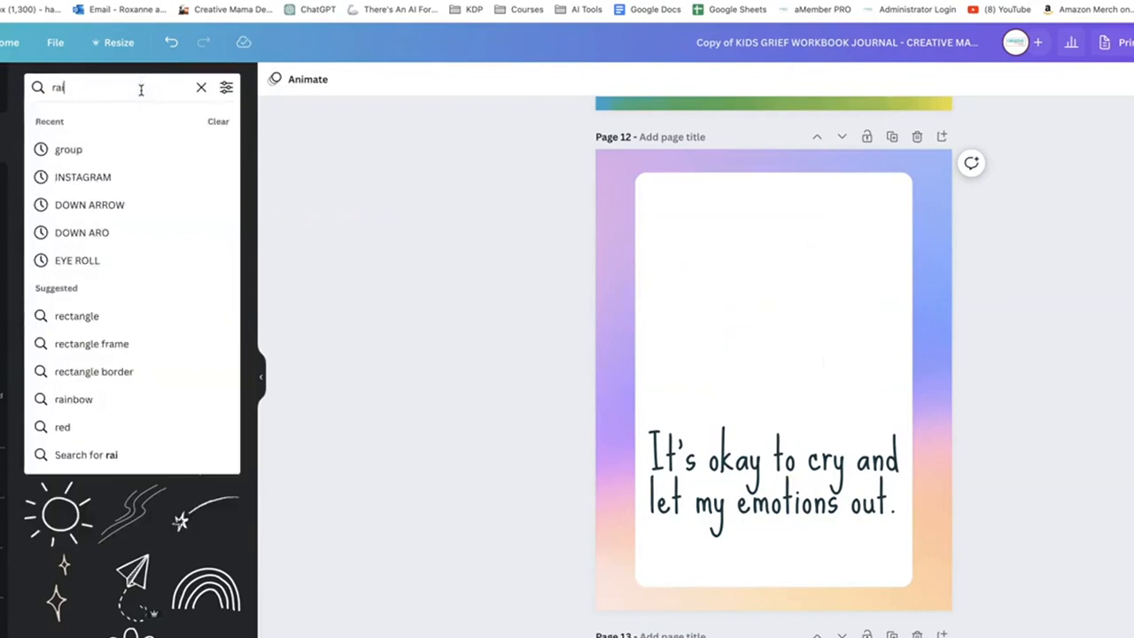
type("n")
key("Return")
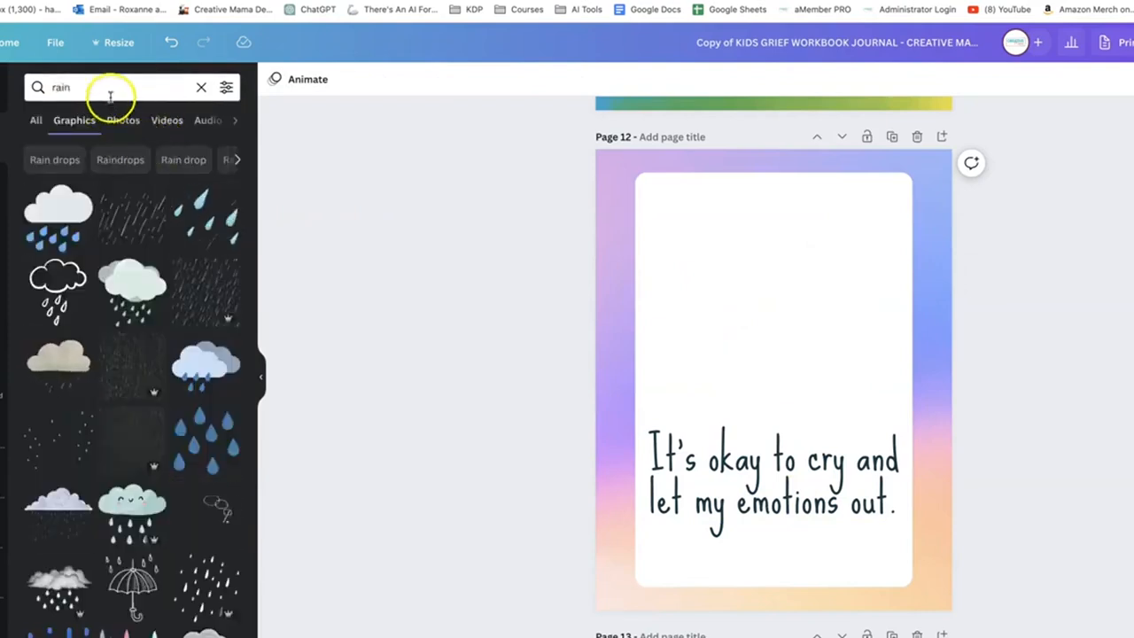
left_click(112, 87)
type("doodl")
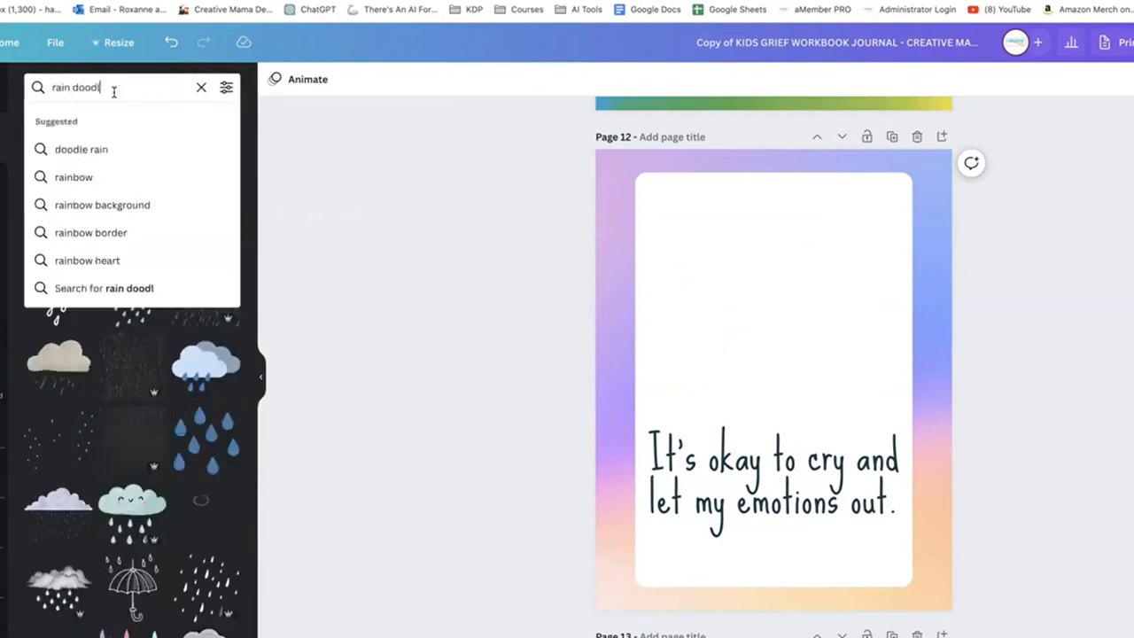
type("e")
key("Return")
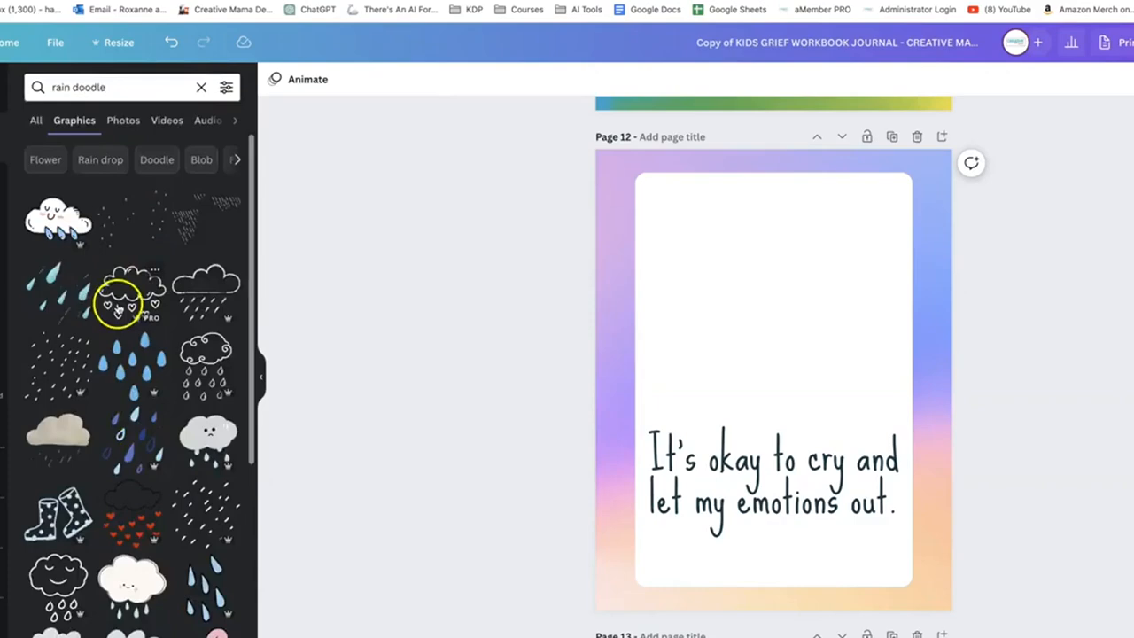
Browse the rain doodle graphics and filter them to static, free items
scroll(120, 376, "down", 3)
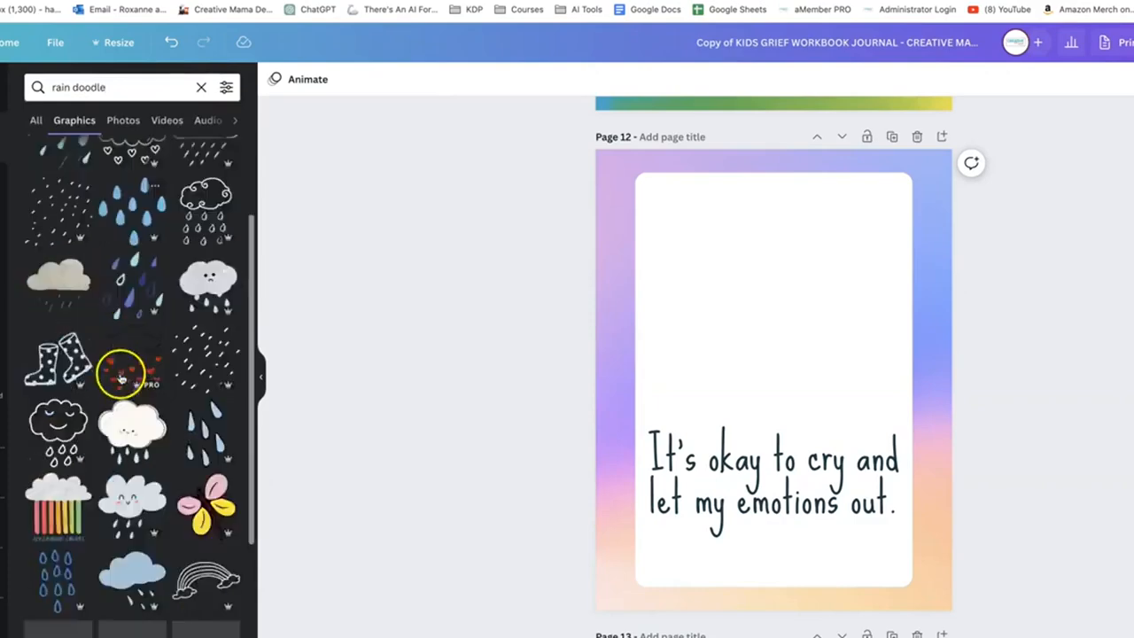
scroll(120, 376, "down", 5)
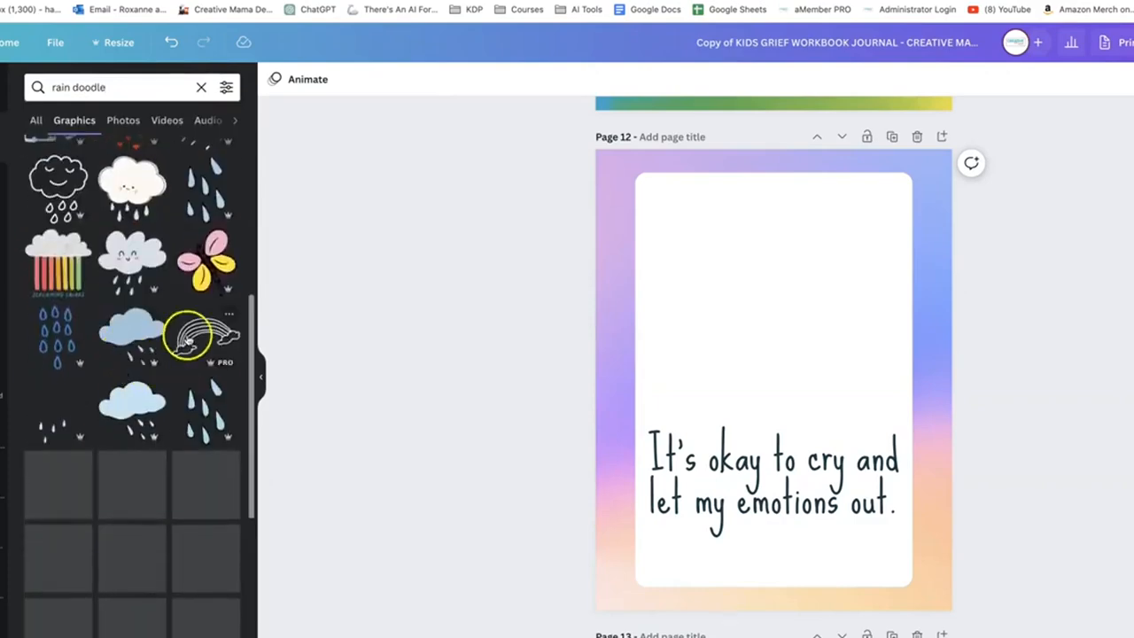
scroll(139, 392, "down", 10)
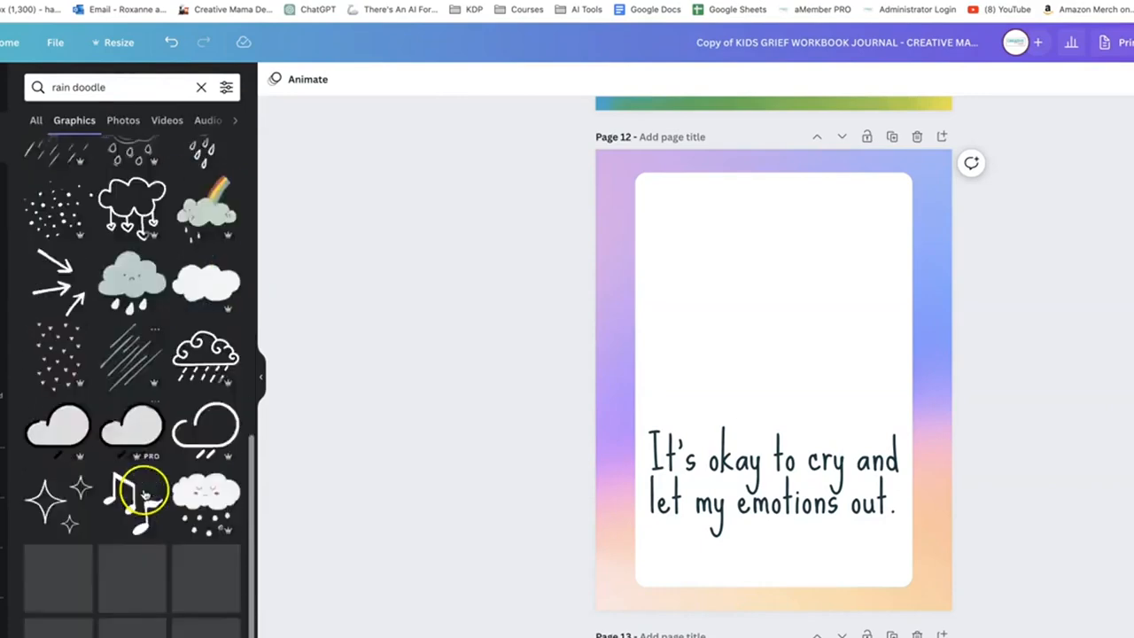
scroll(142, 492, "down", 2)
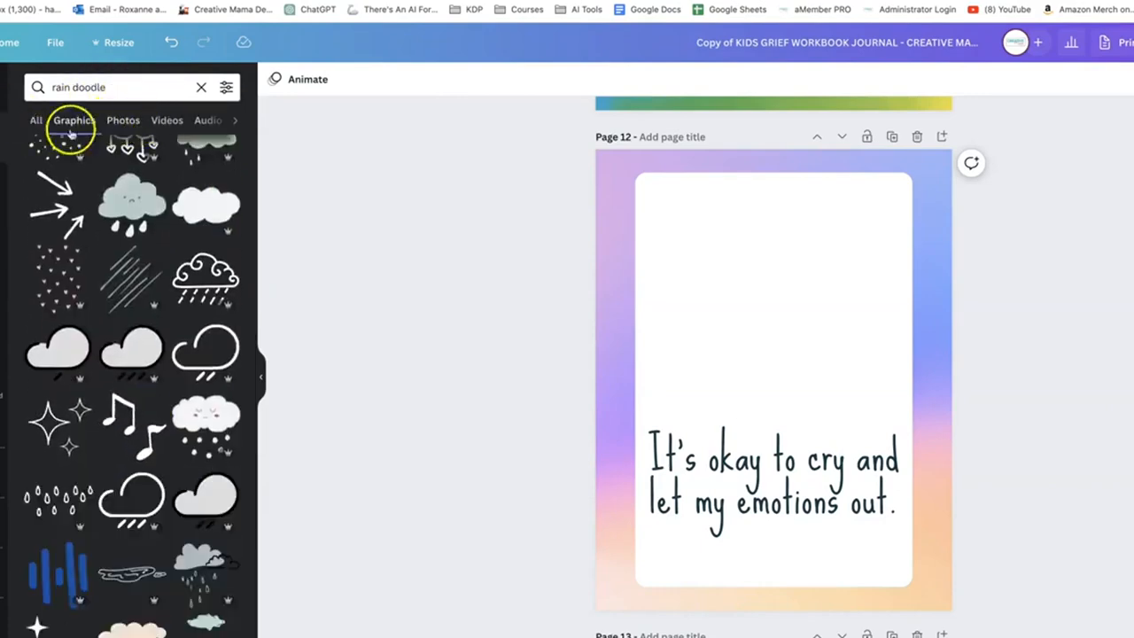
left_click(226, 87)
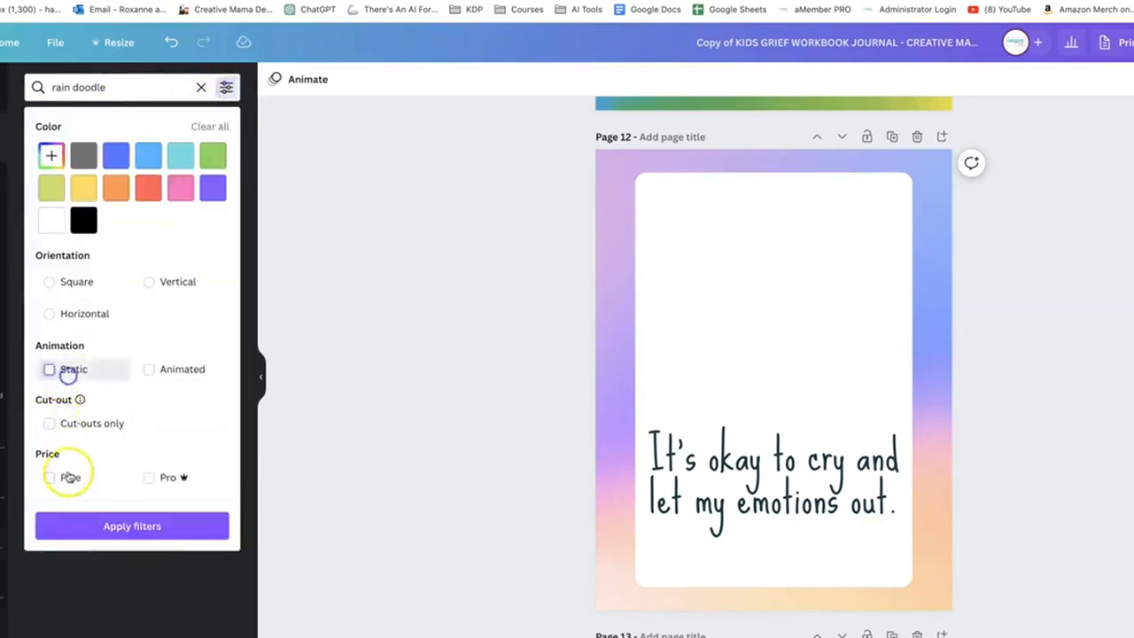
left_click(65, 478)
left_click(89, 526)
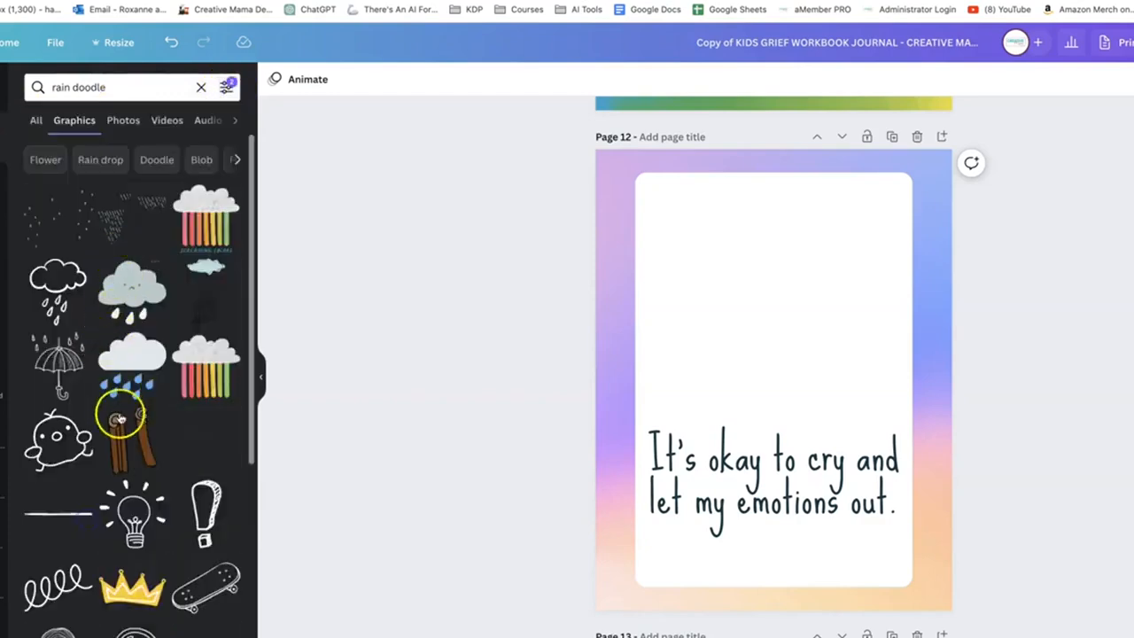
Place two black outline rainclouds with raindrops above the affirmation text on page 12
left_click_drag(119, 412, 744, 270)
left_click_drag(826, 334, 835, 328)
left_click(1012, 408)
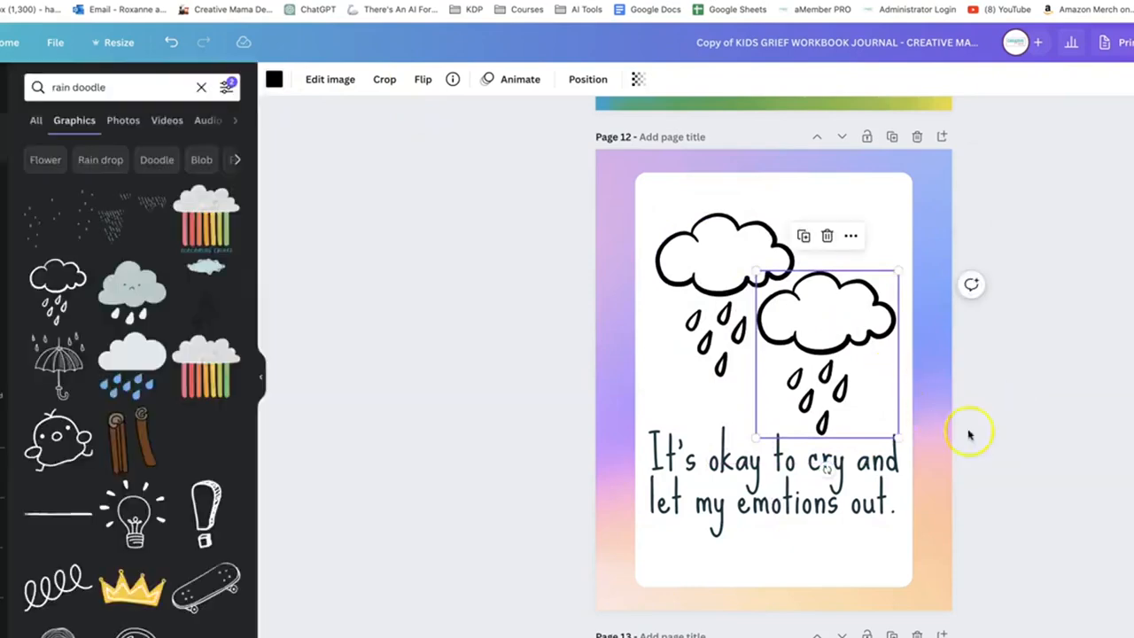
left_click(1053, 462)
Nudge the lower raincloud slightly up and right, and move the upper raincloud higher in the white panel
left_click(752, 523)
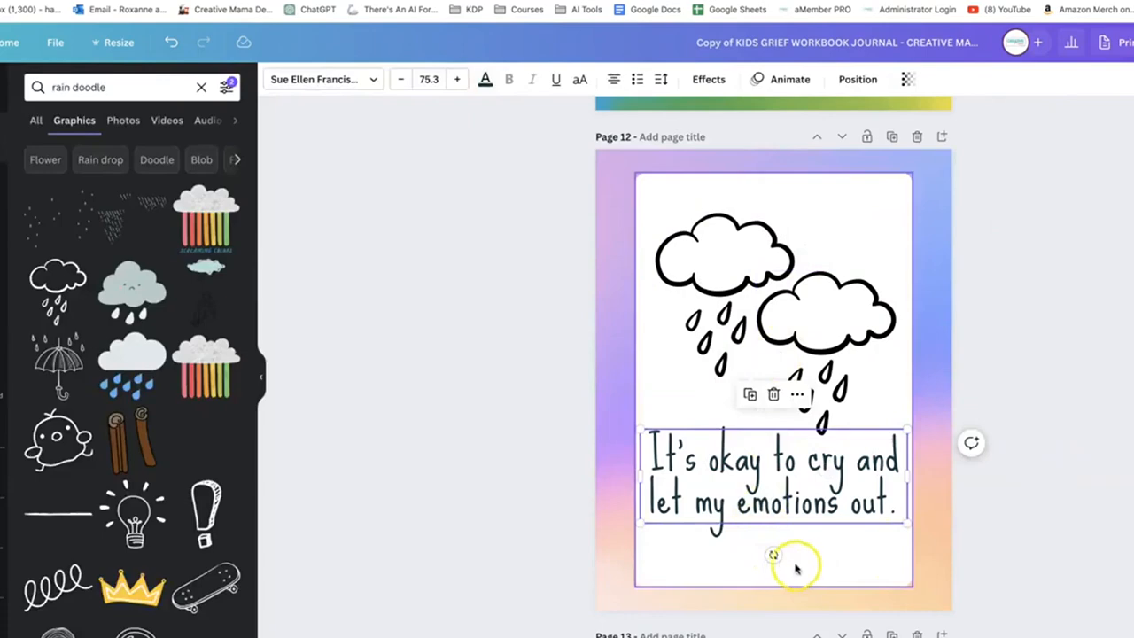
left_click(848, 555)
left_click(808, 486)
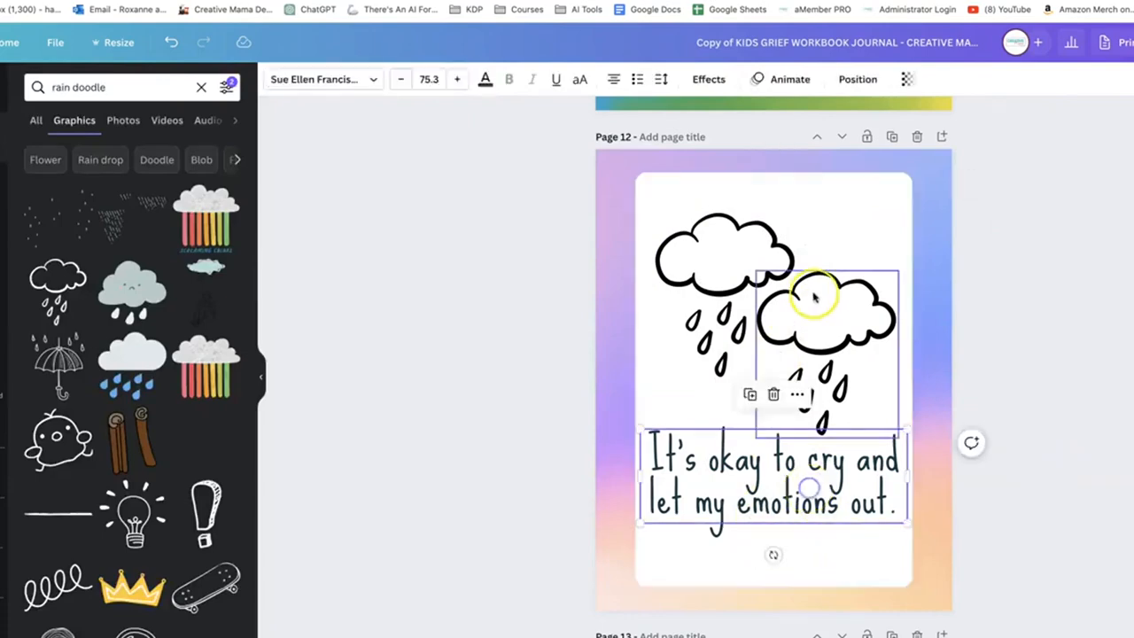
left_click(832, 310)
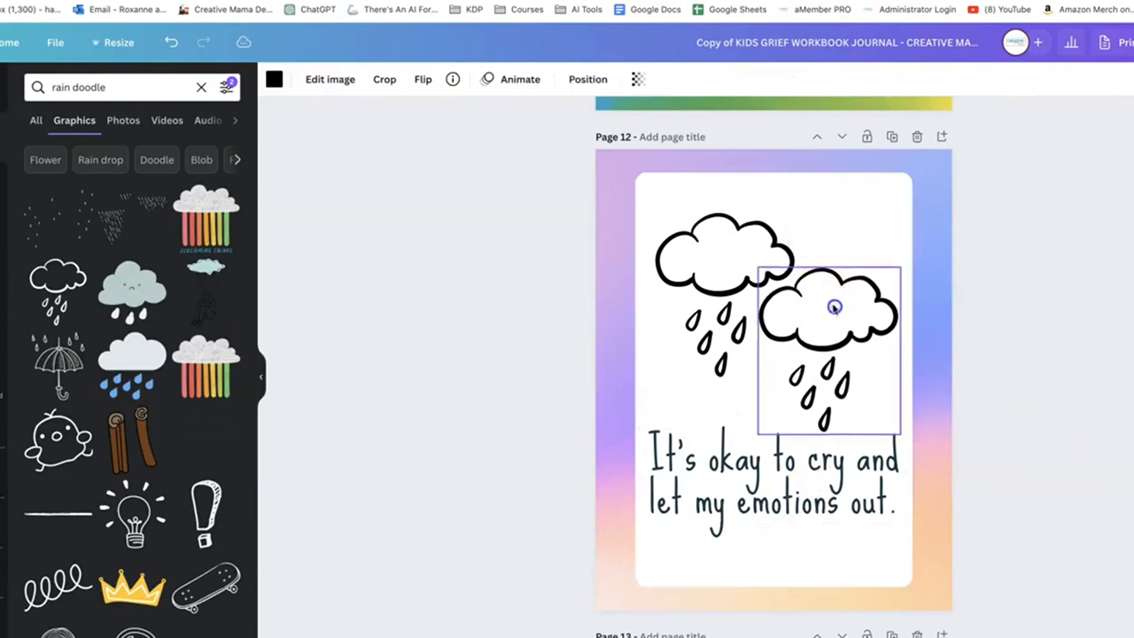
left_click(708, 233)
left_click_drag(709, 233, 705, 215)
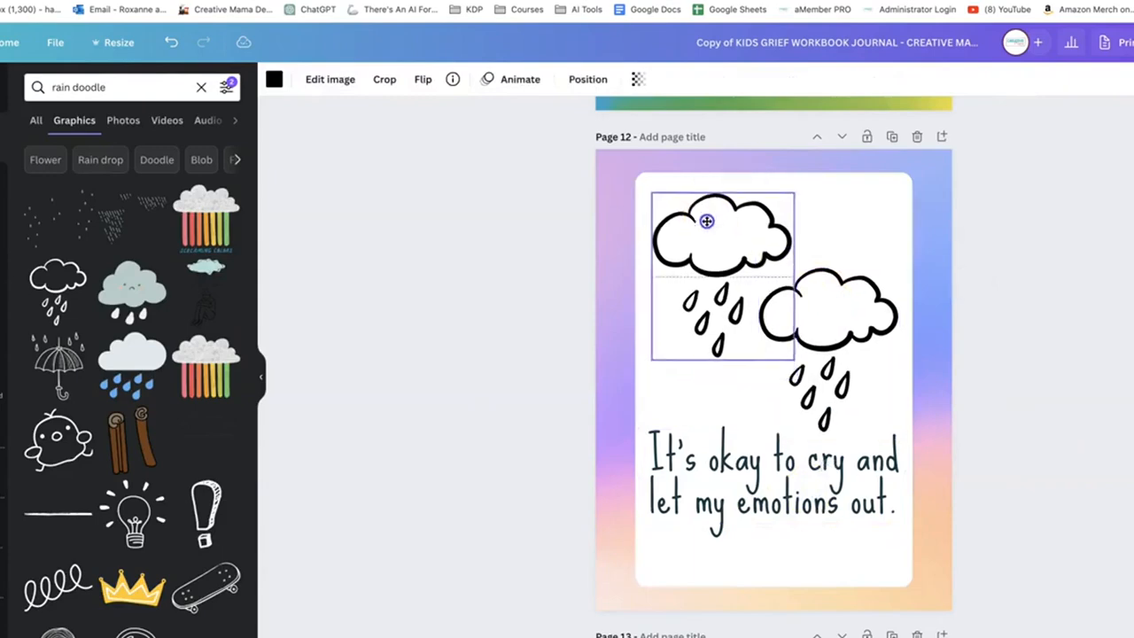
Add the text "Color in the rainclouds to help cheer you up" at the bottom of page 12's white panel
left_click(817, 551)
key("t")
left_click(777, 594)
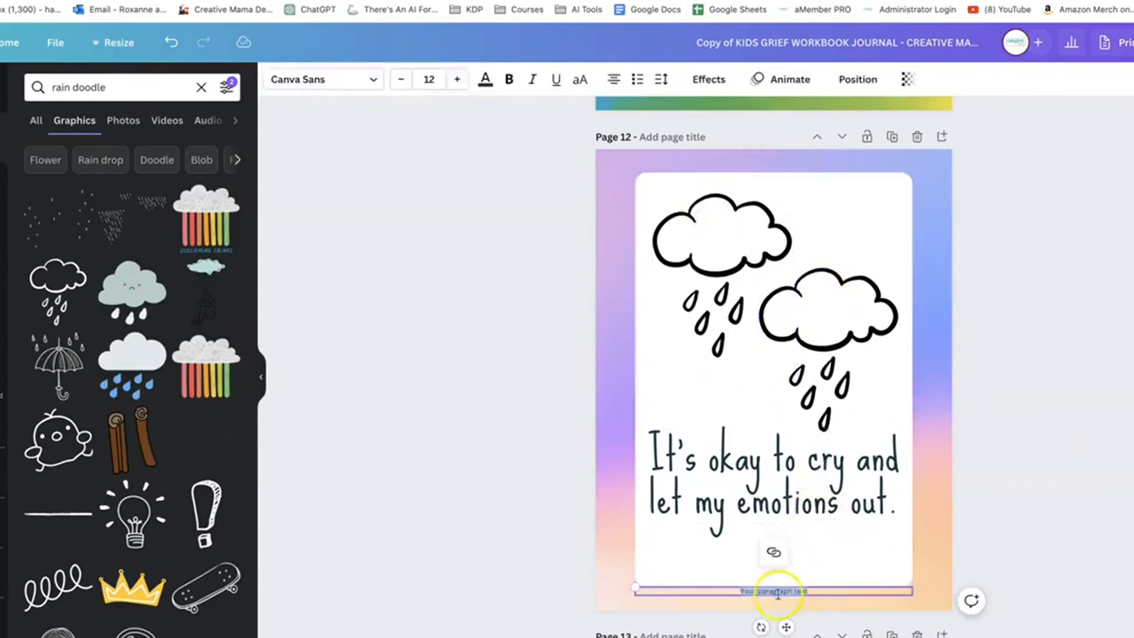
left_click(972, 608)
left_click(786, 592)
left_click(1053, 472)
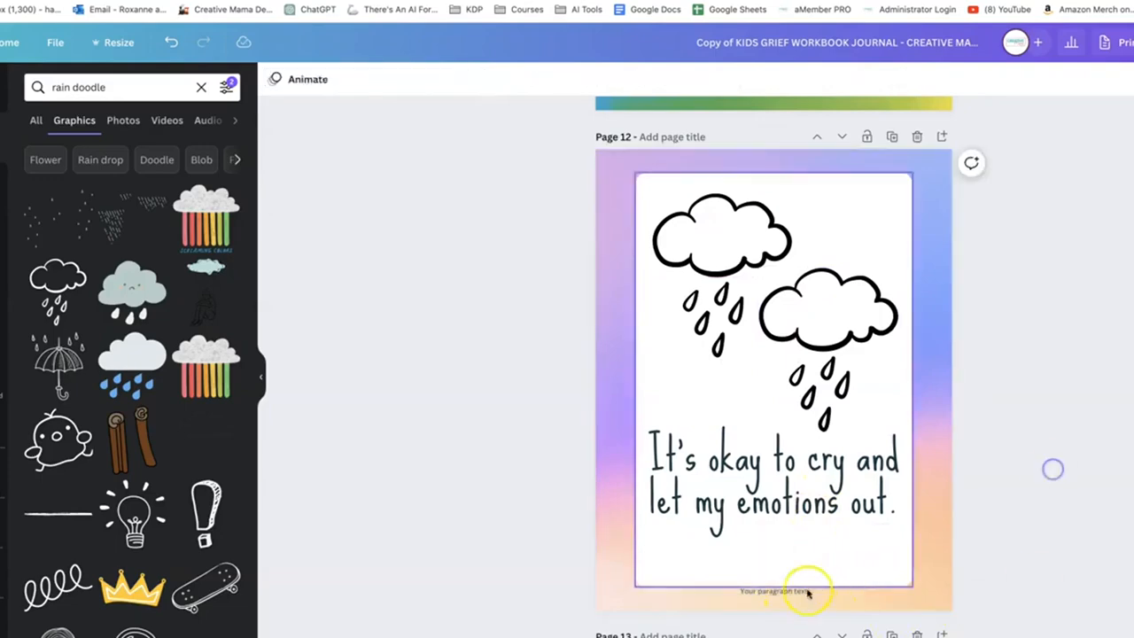
left_click_drag(797, 591, 797, 572)
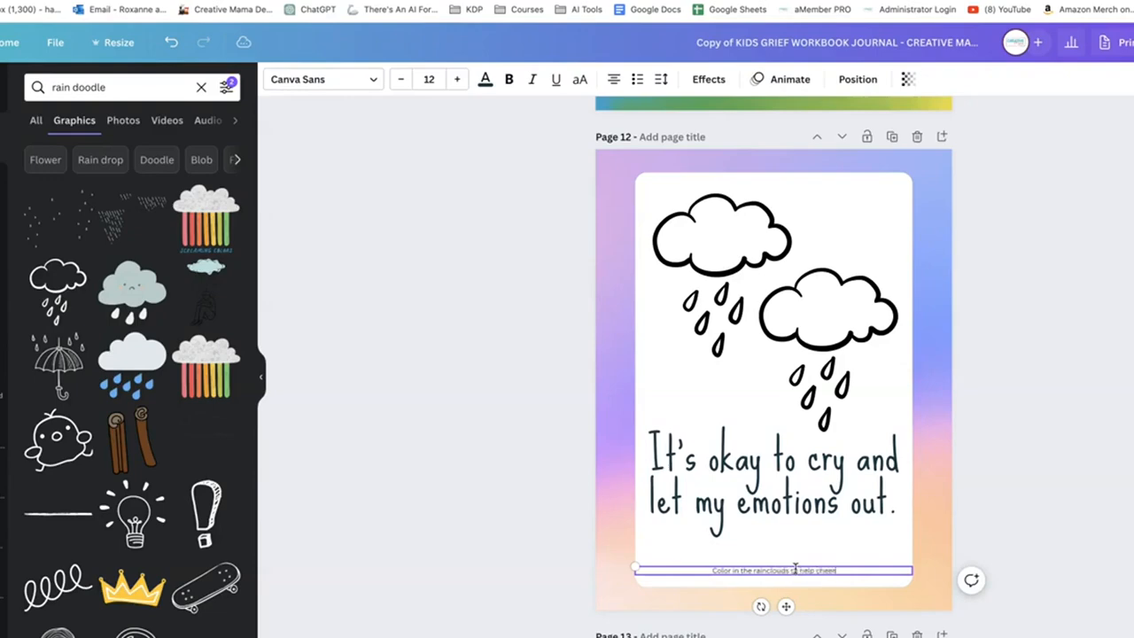
Enlarge the raincloud colouring instruction to font size 14.9 and centre it on the white panel
left_click(644, 571)
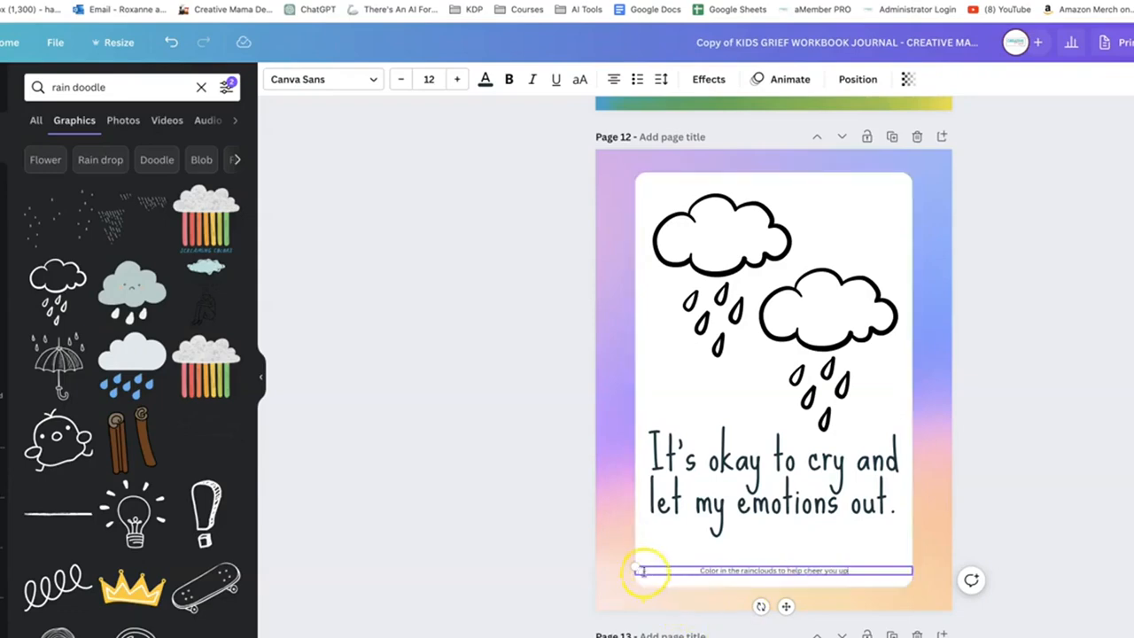
left_click_drag(633, 564, 567, 564)
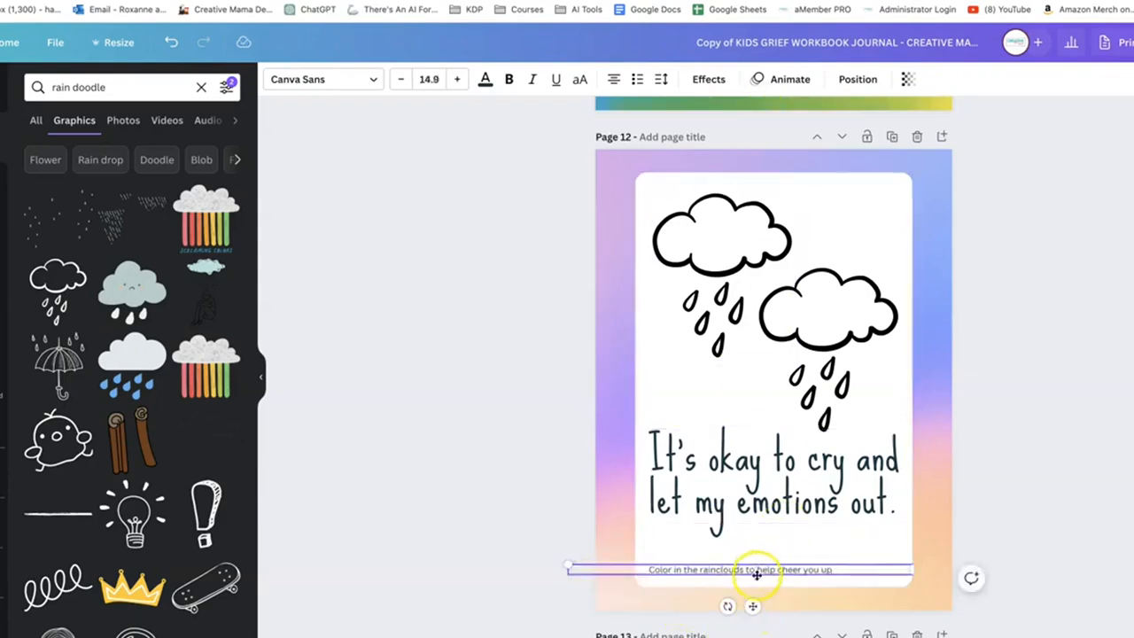
left_click_drag(756, 574, 792, 572)
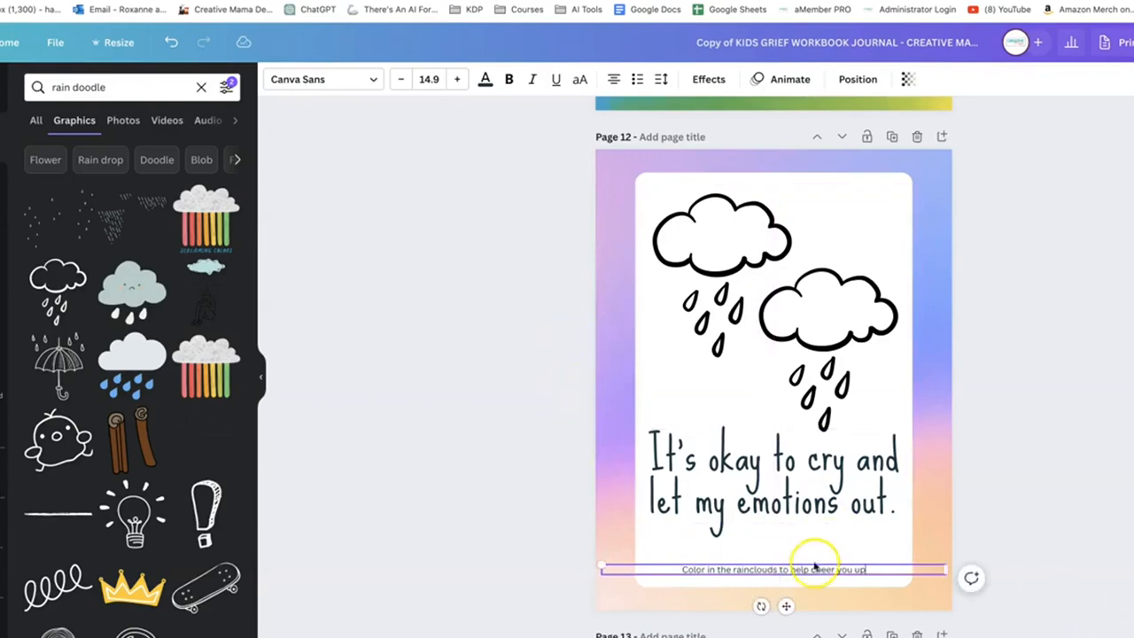
Check the rainclouds and affirmation text on page 12 and return to the overview of all workbook pages
left_click(729, 448)
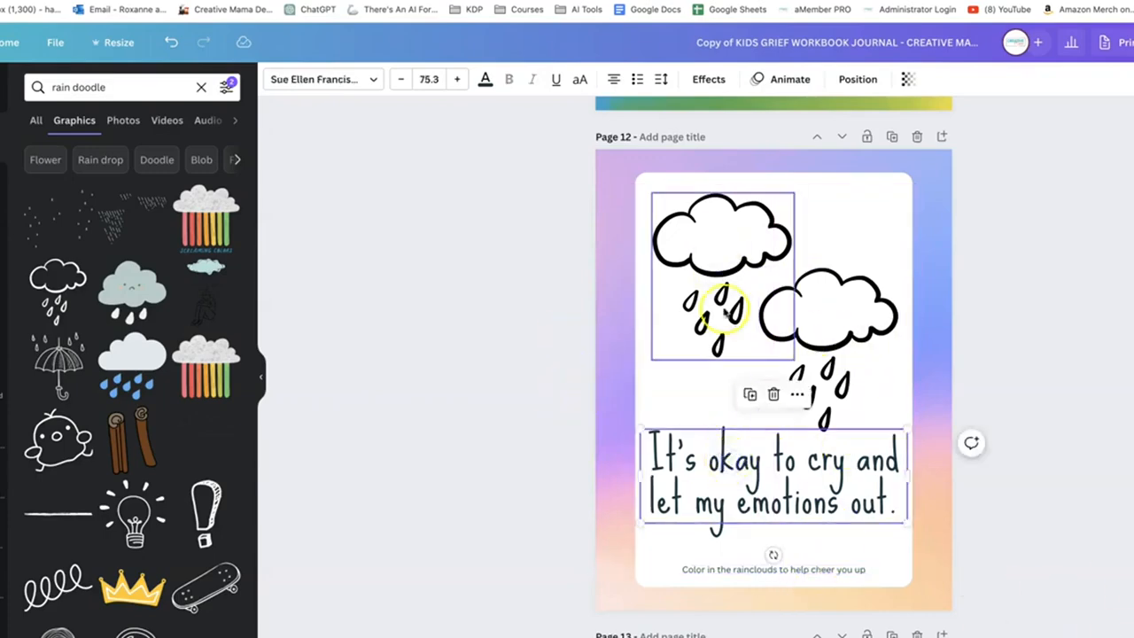
left_click(819, 321)
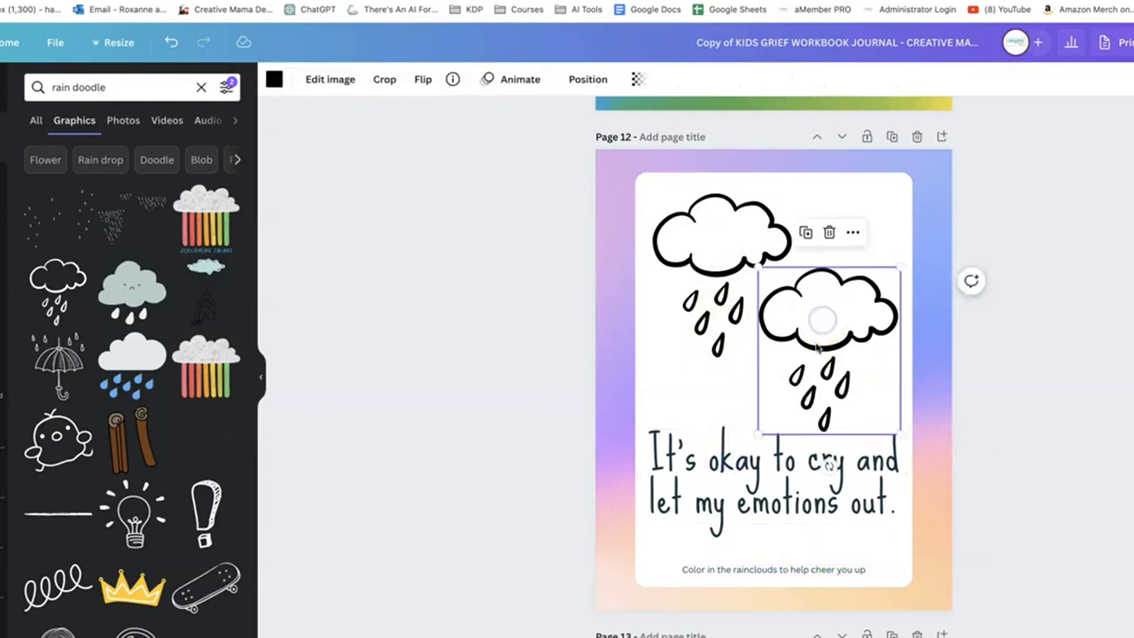
left_click(788, 476)
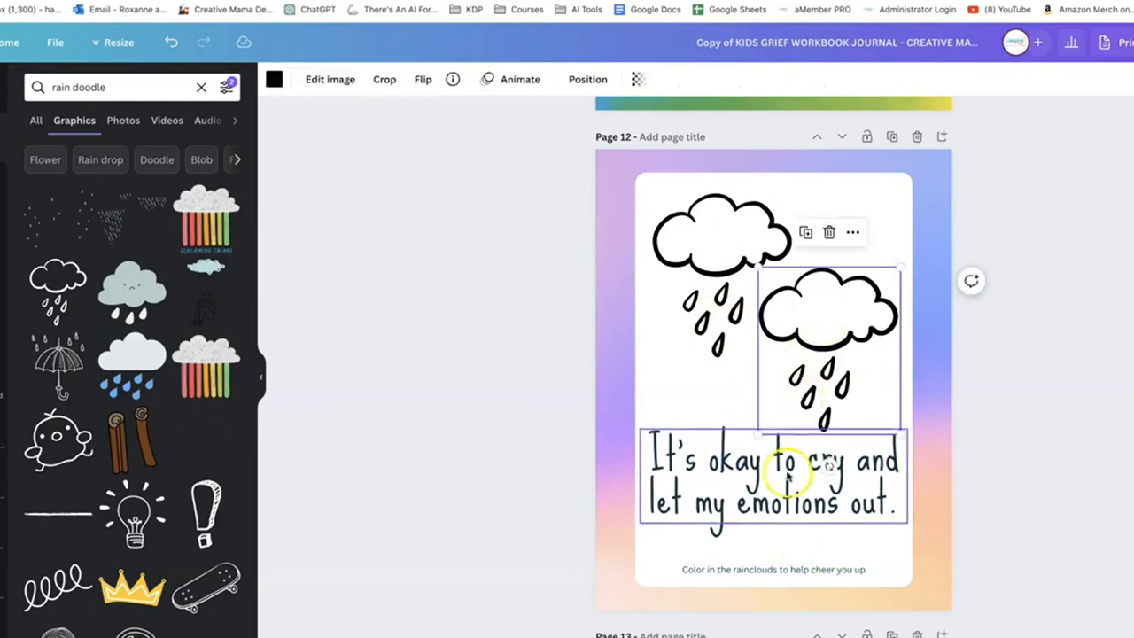
left_click(1125, 632)
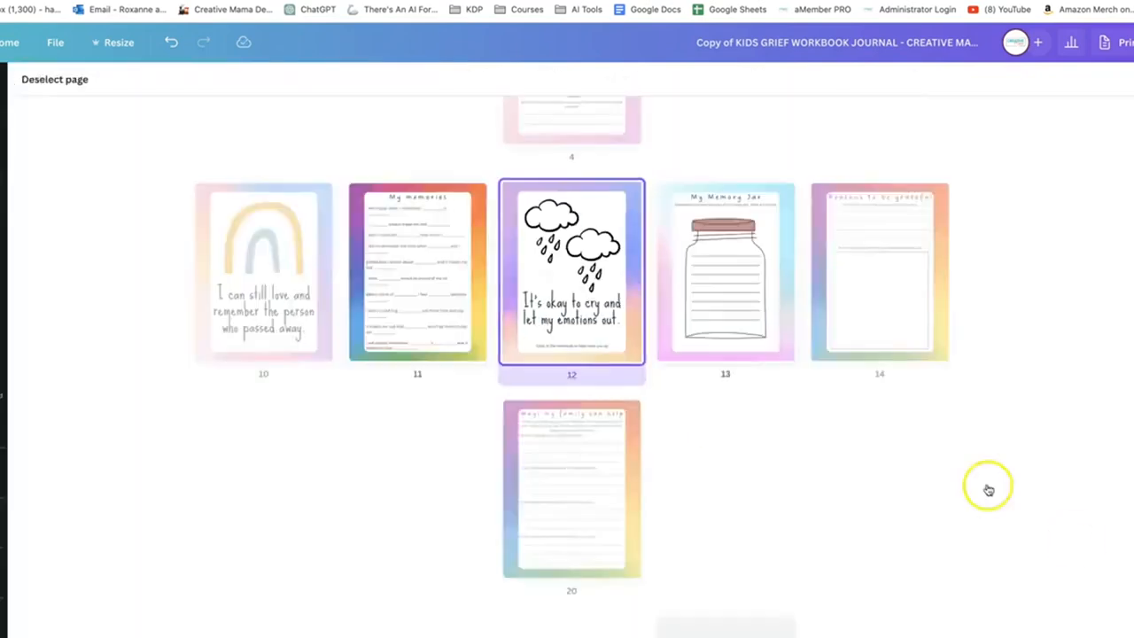
Open page 18 from the page overview and delete the pink rainbow graphic above the affirmation
scroll(820, 354, "up", 2)
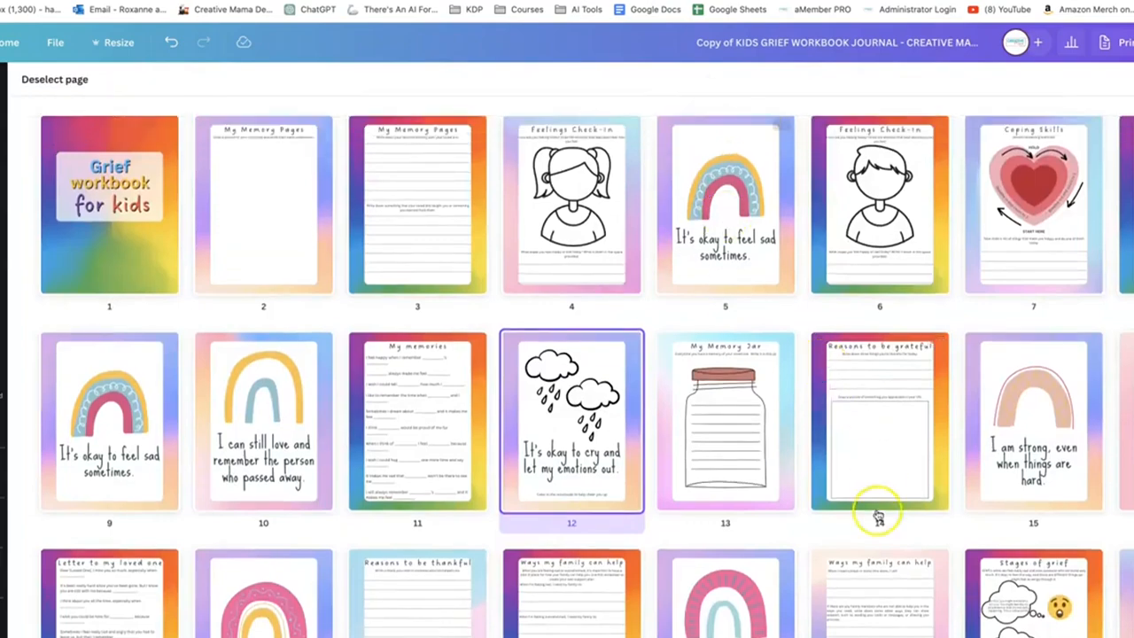
scroll(1066, 267, "down", 2)
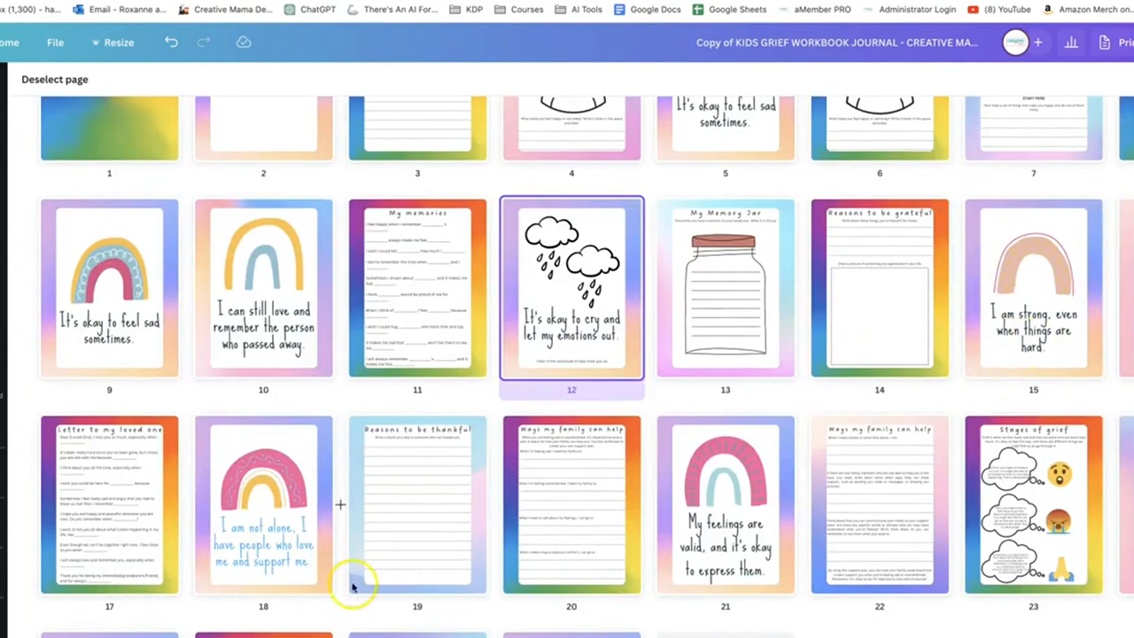
double_click(279, 544)
left_click(706, 344)
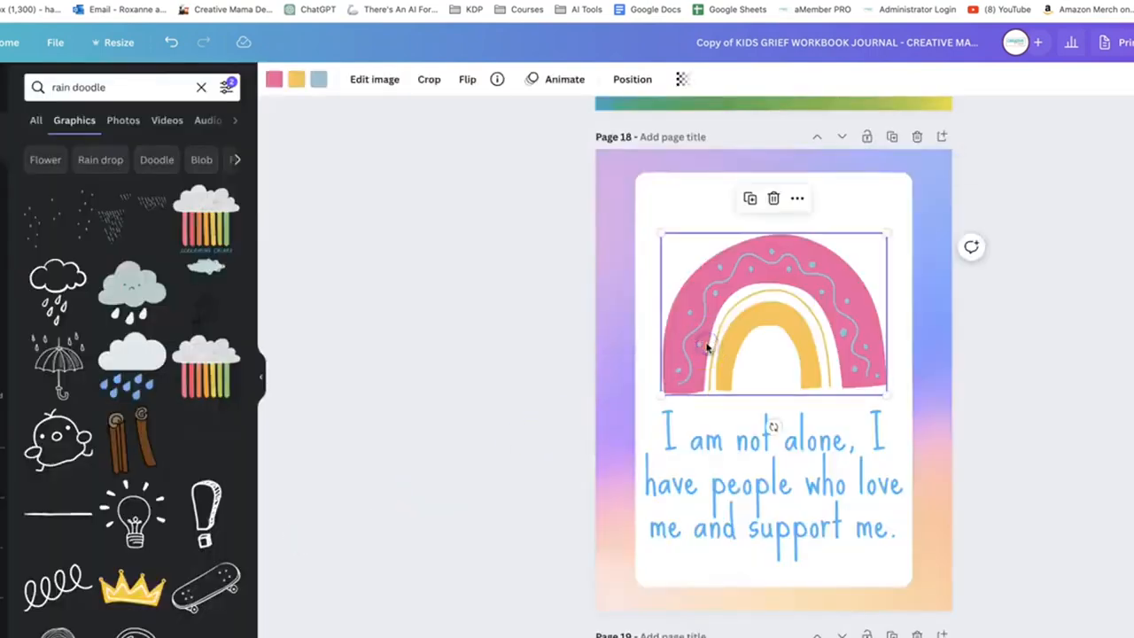
key("Delete")
Search the graphics for "family doodle" and look through the results for page 18
double_click(131, 92)
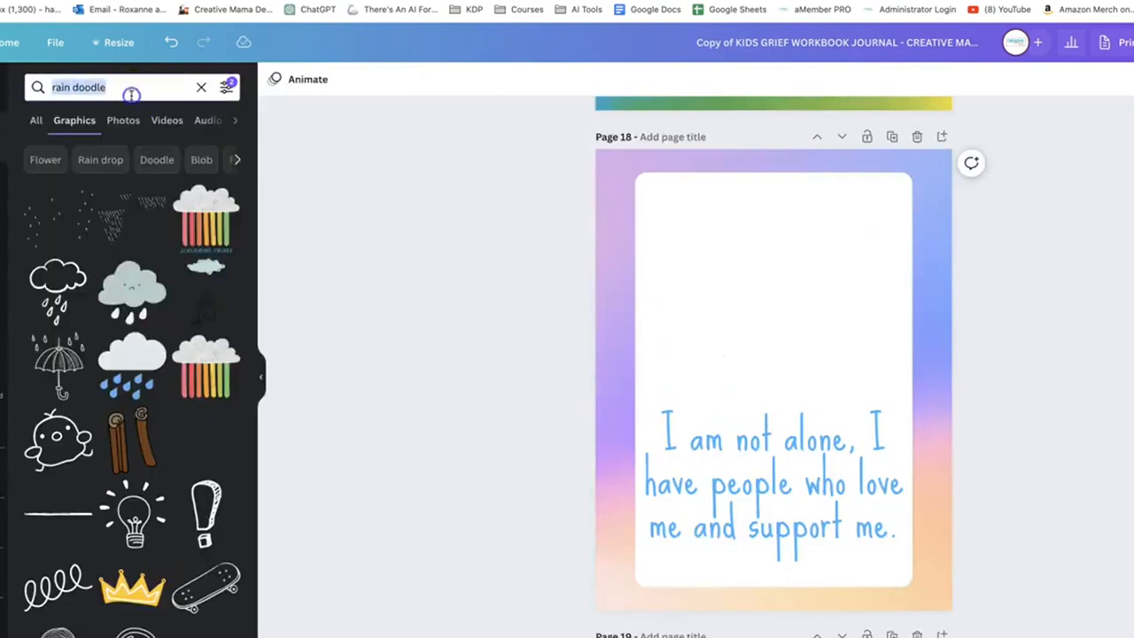
type("pers")
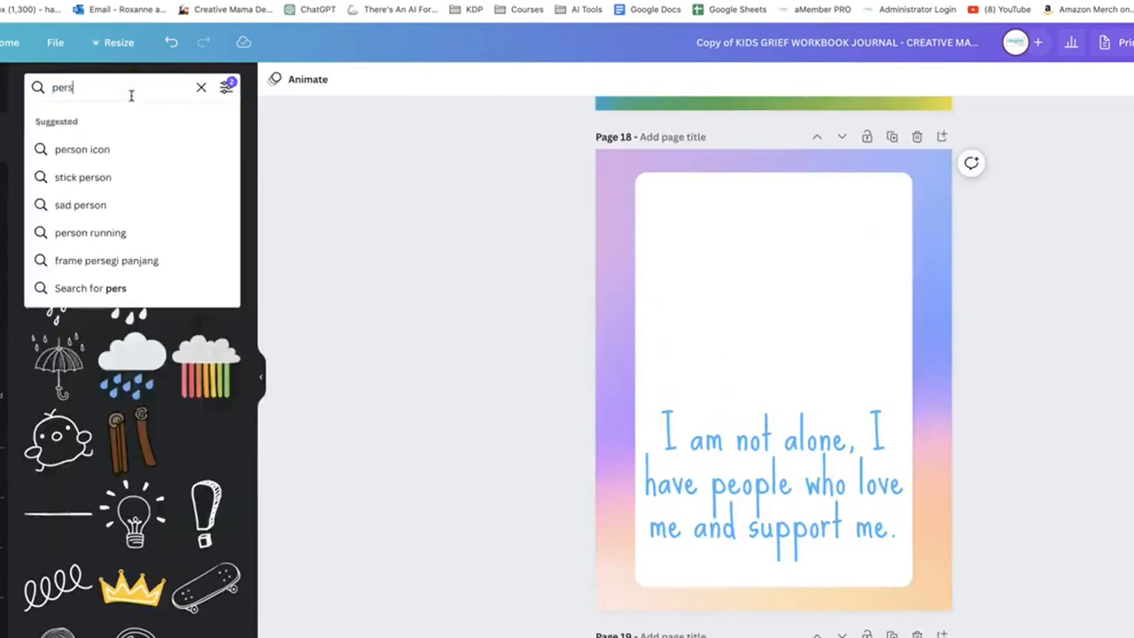
key("BackSpace")
key("BackSpace")
key("BackSpace")
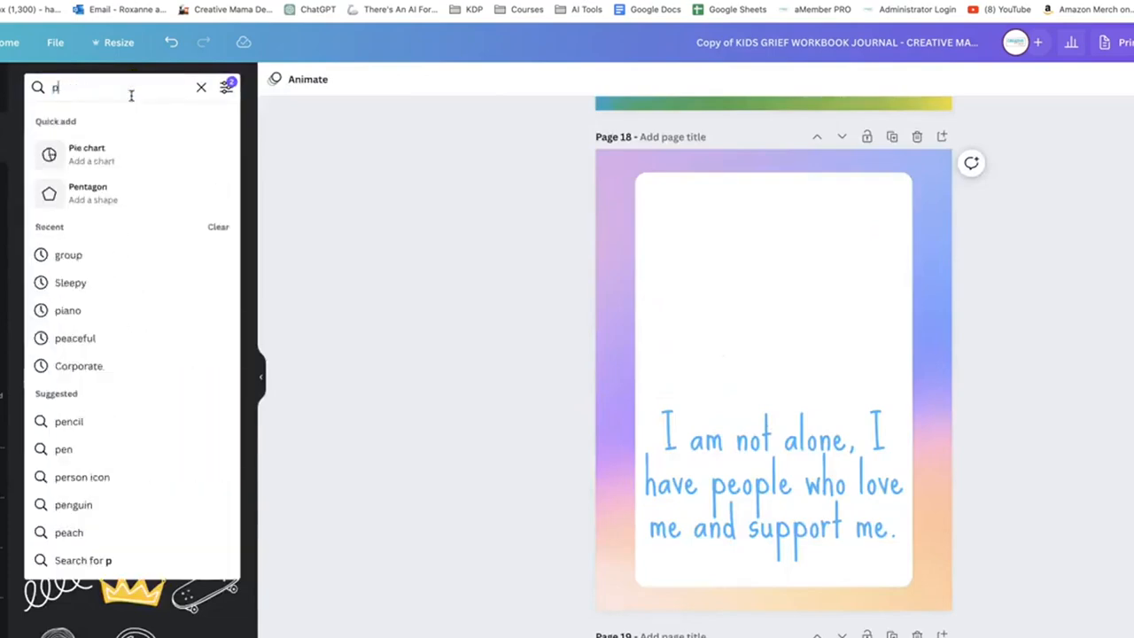
type("family d")
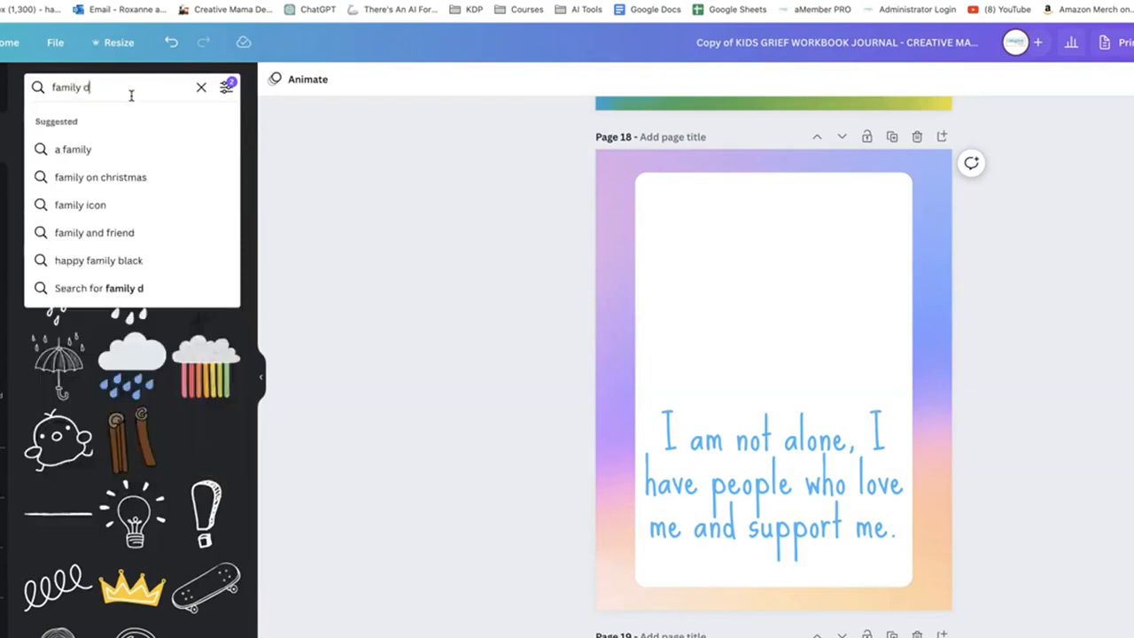
type("oodle")
key("Return")
scroll(86, 316, "down", 2)
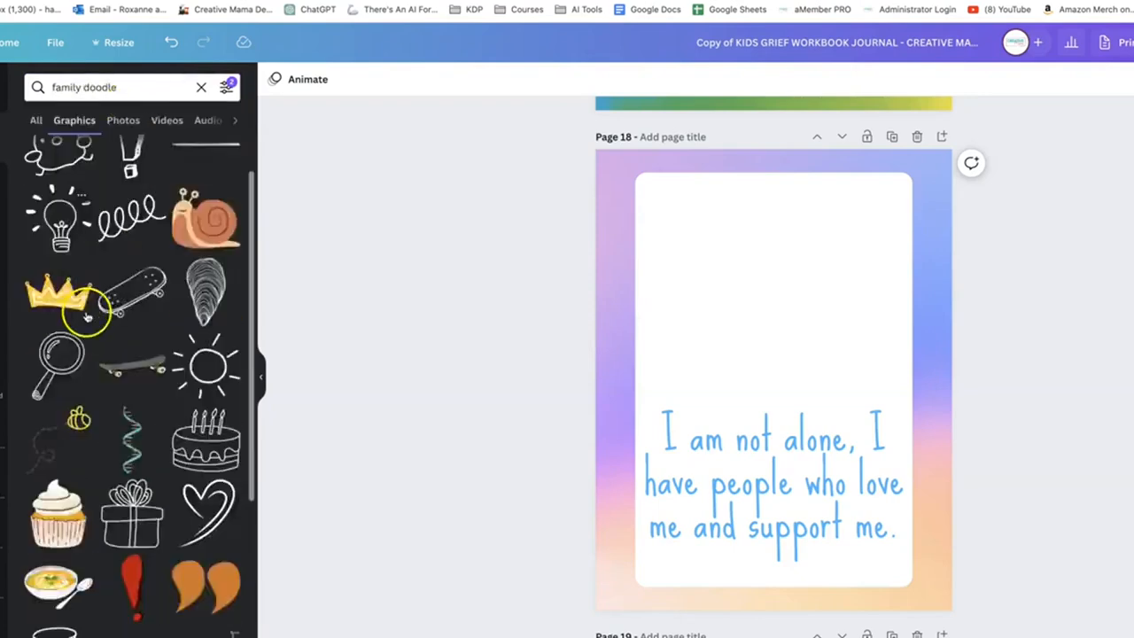
scroll(93, 221, "up", 4)
Switch the graphics search to Heart, look through the results and narrow it to Heart outline
double_click(104, 87)
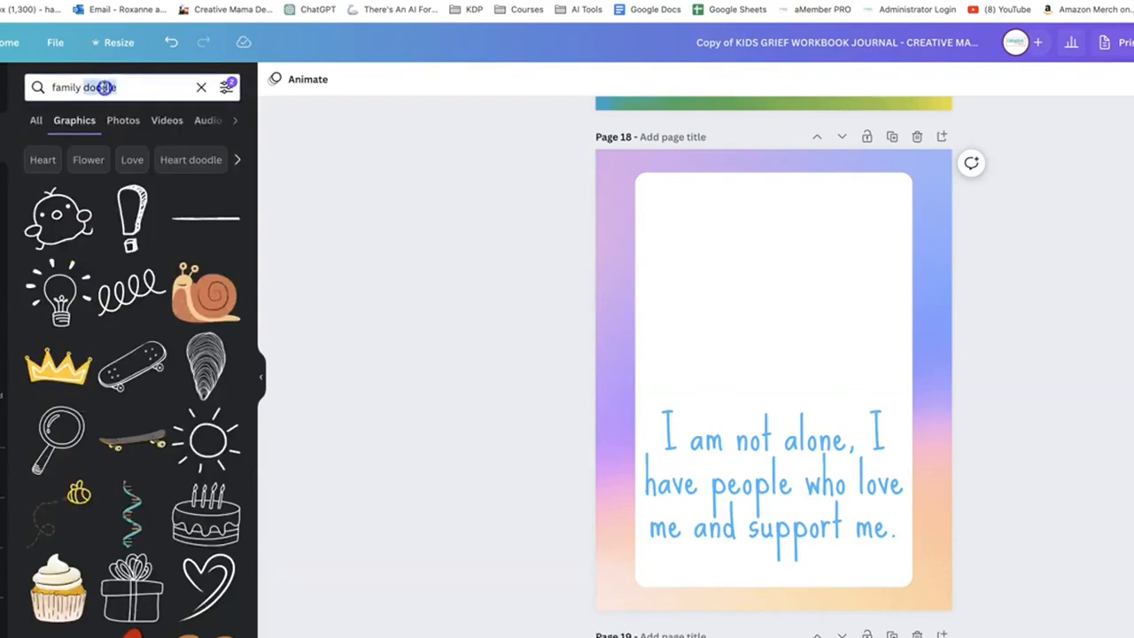
left_click(44, 159)
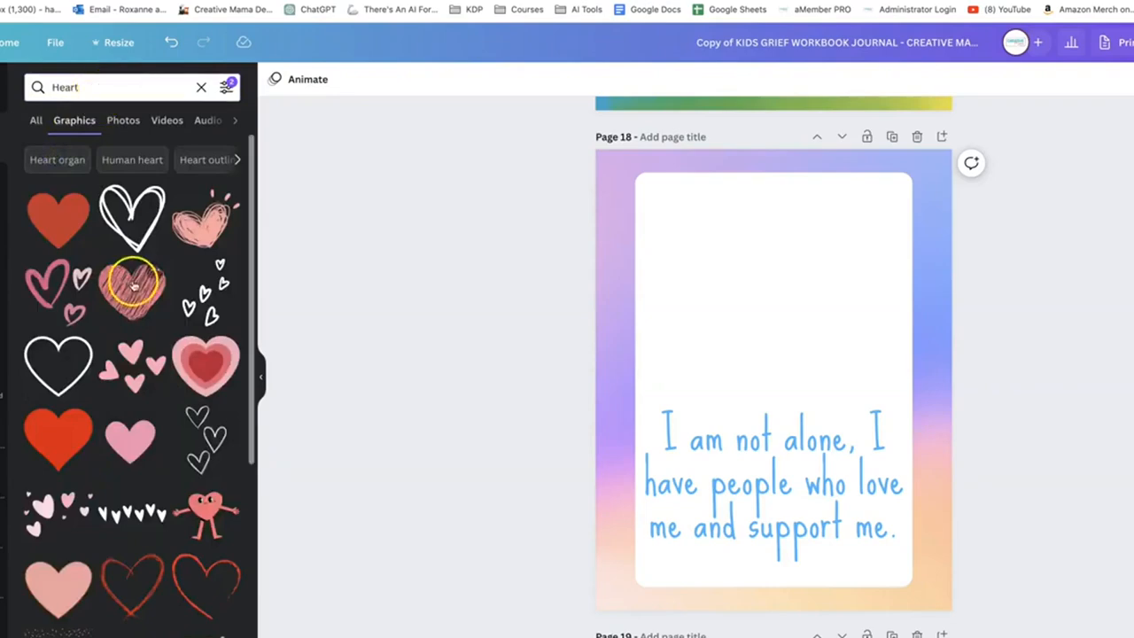
scroll(157, 468, "down", 5)
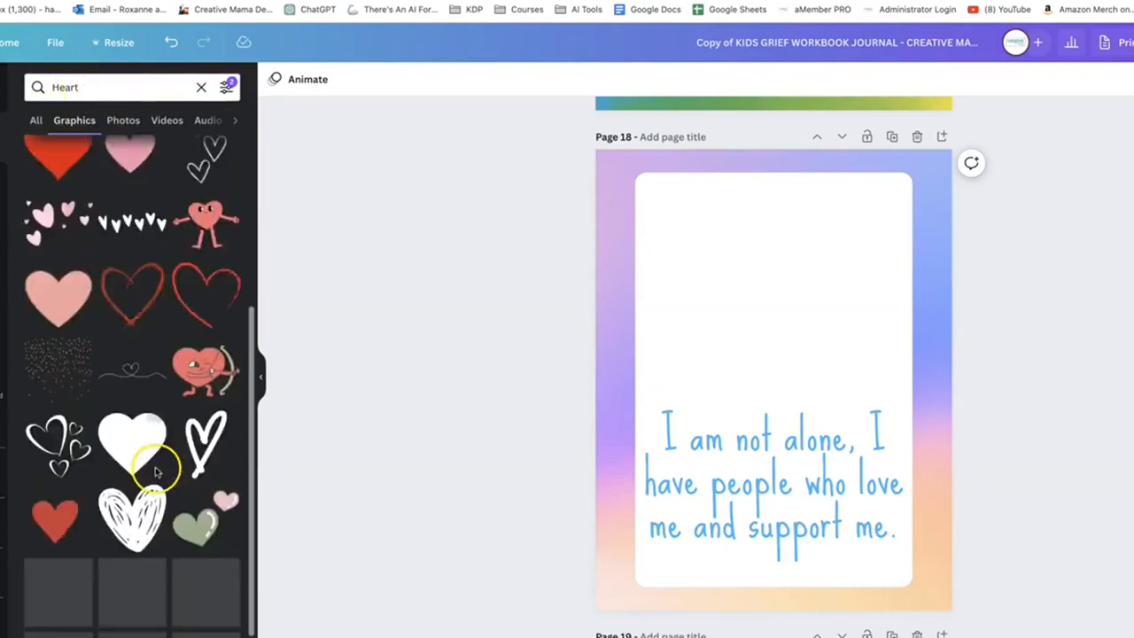
scroll(155, 472, "down", 3)
scroll(59, 233, "up", 8)
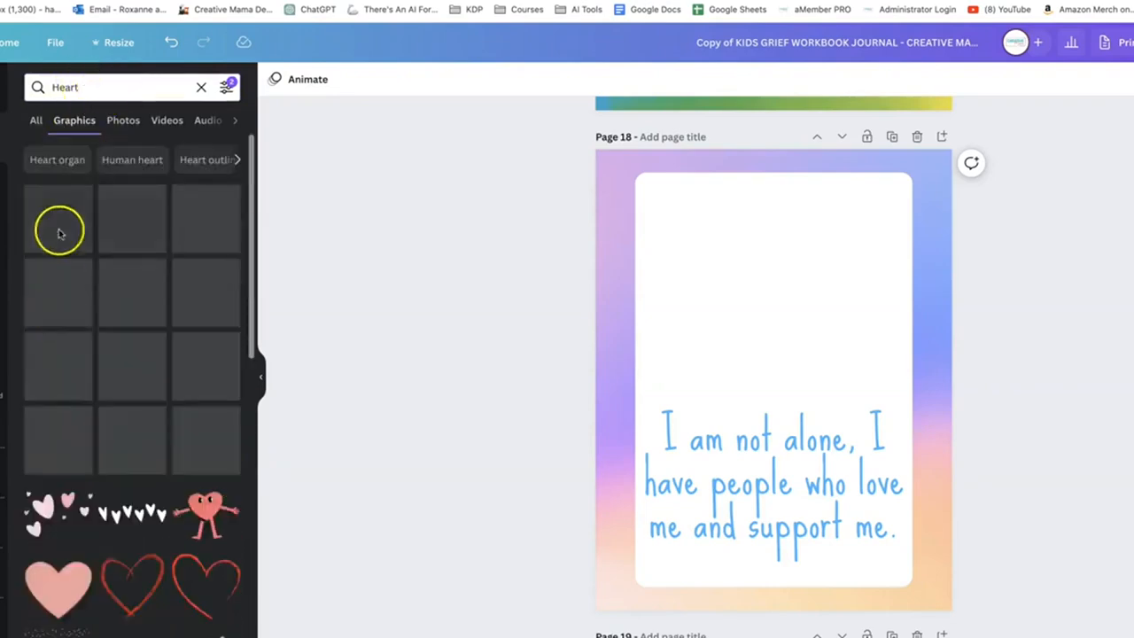
left_click(193, 161)
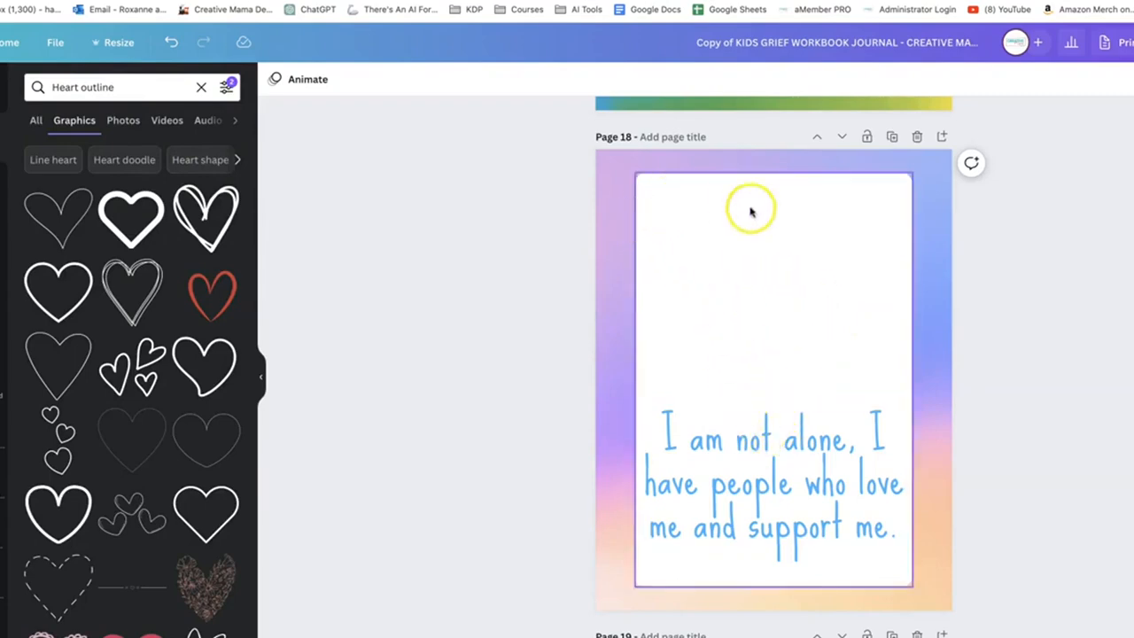
Return to the overview of all pages, open the cover page and select its multicoloured background
key("alt+super+3")
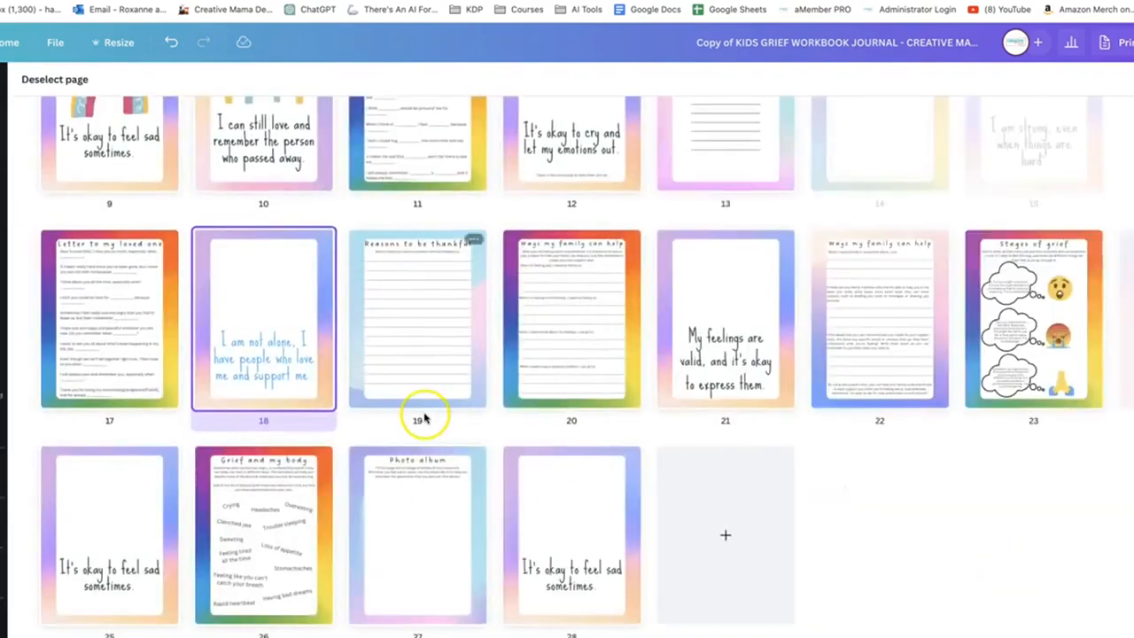
scroll(426, 417, "up", 4)
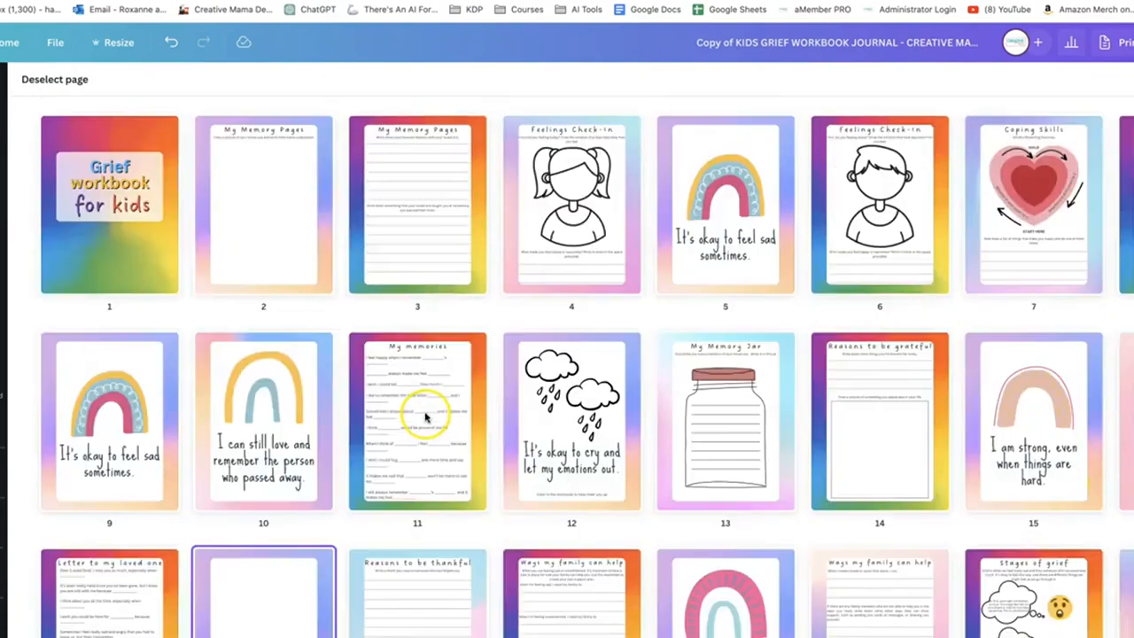
double_click(119, 284)
left_click(685, 504)
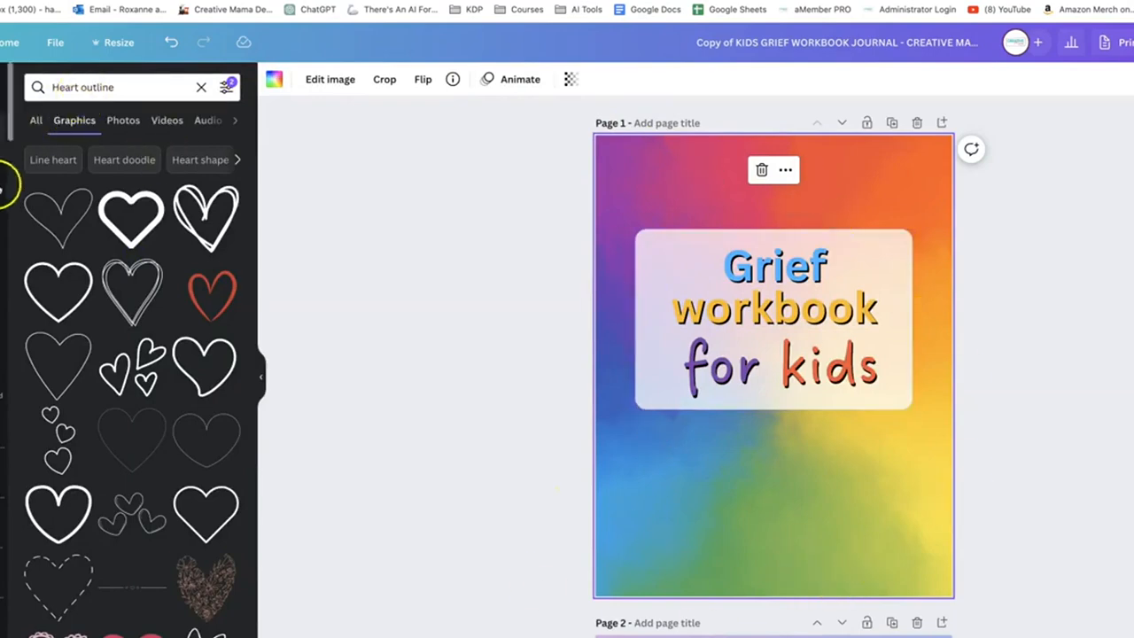
Search the graphics for "colorful" and narrow the results to Pastel background
left_click(88, 86)
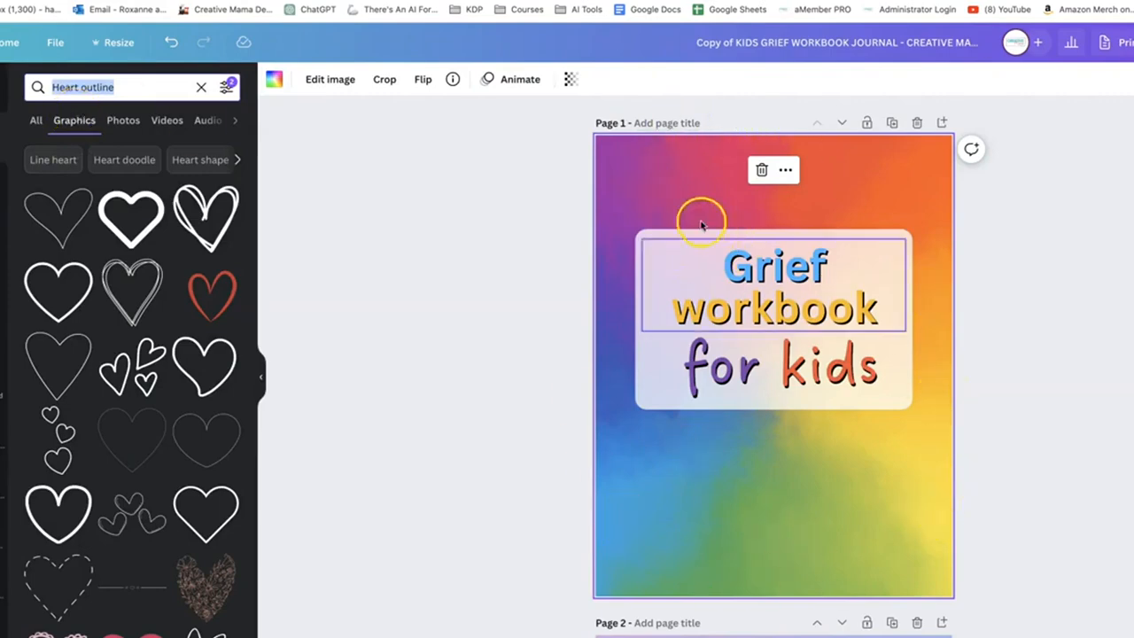
type("colorful")
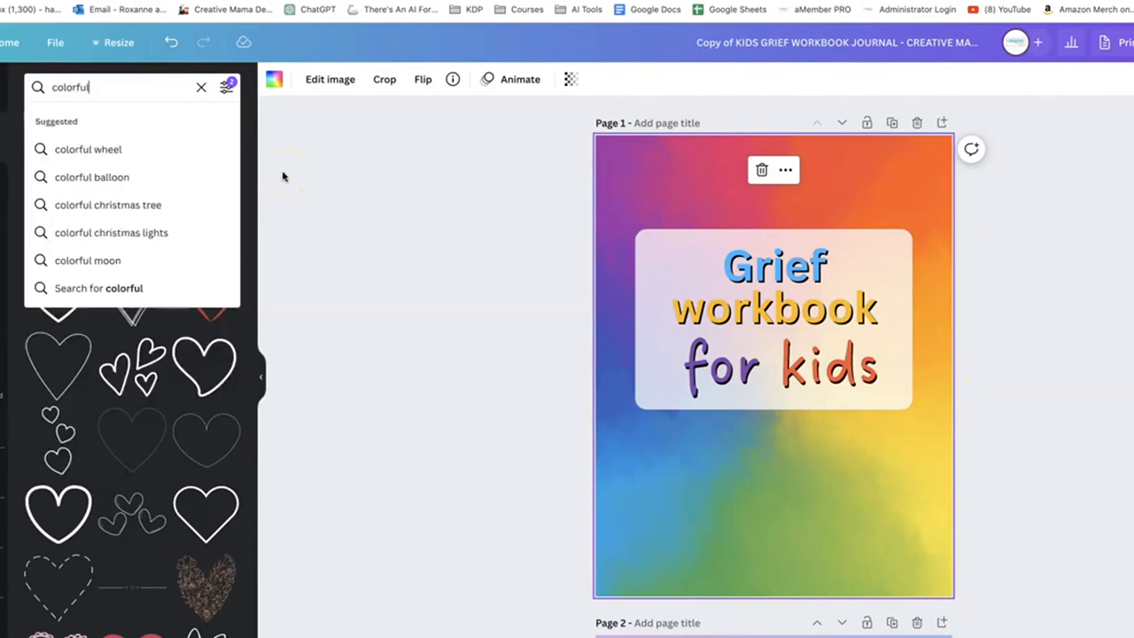
key("Return")
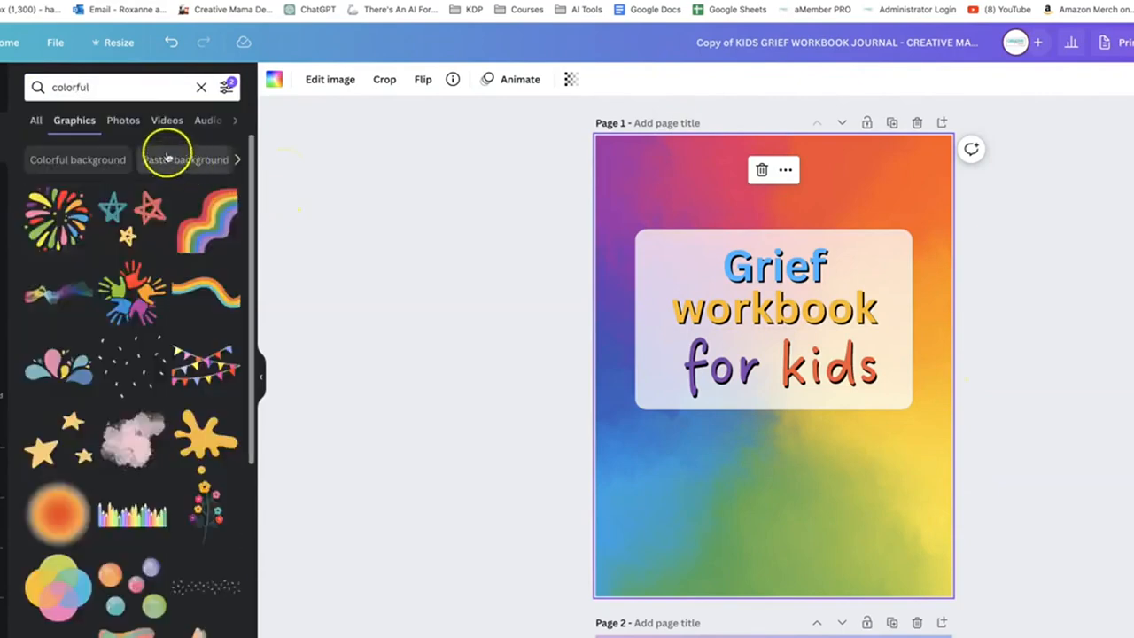
left_click(179, 159)
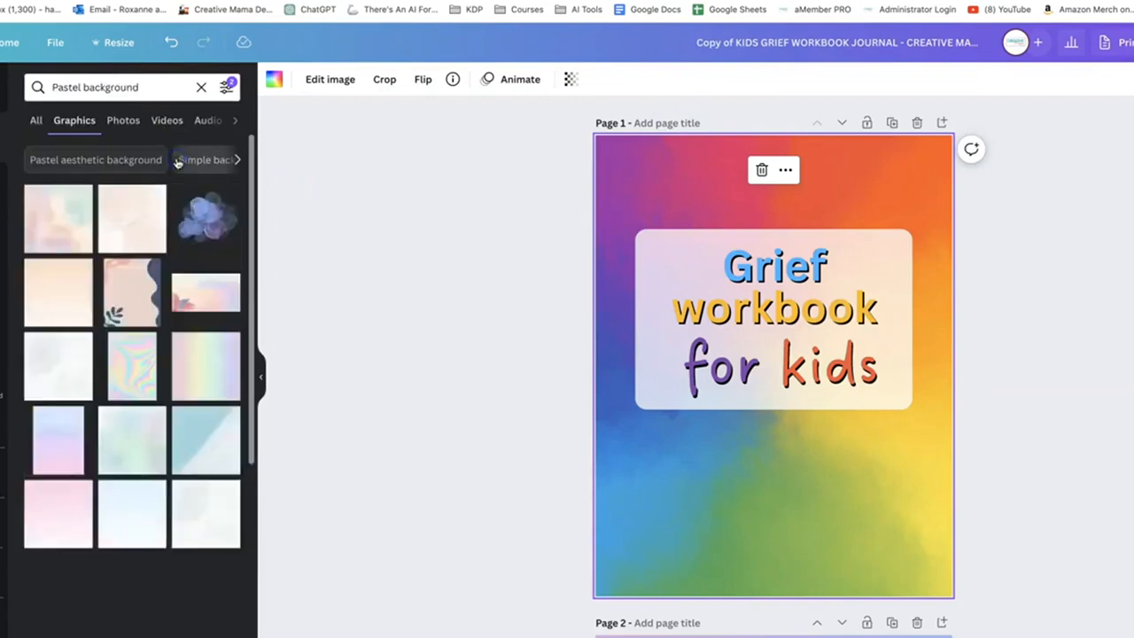
scroll(98, 360, "down", 8)
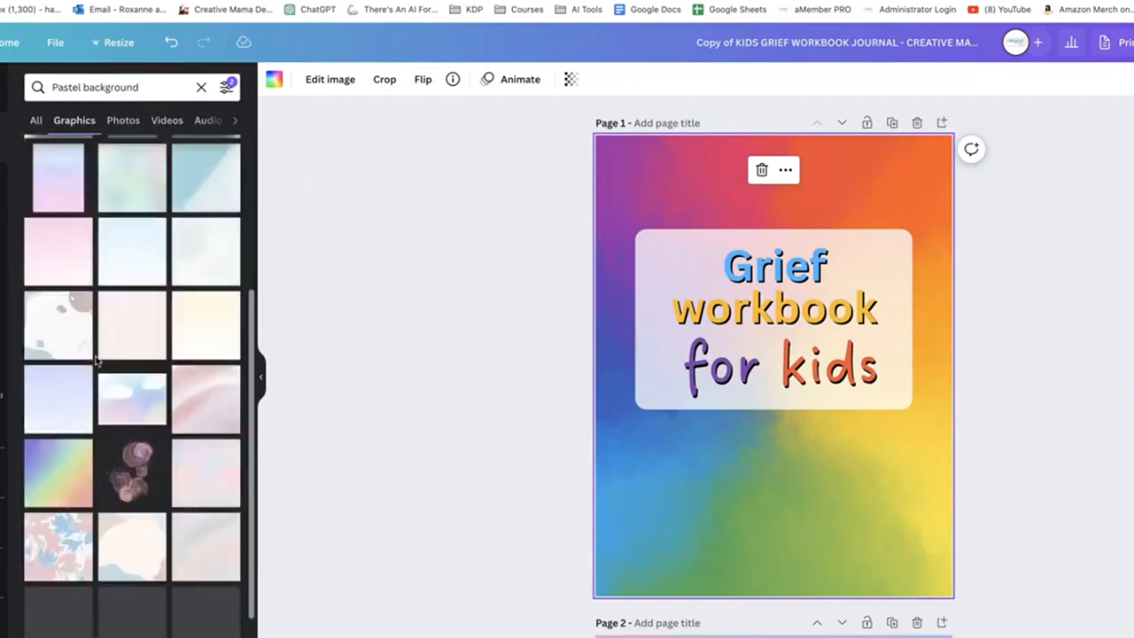
Delete the cover's multicoloured background, try the pale pink striped graphic, and use the recommended yellow striped graphic as the background
left_click(681, 184)
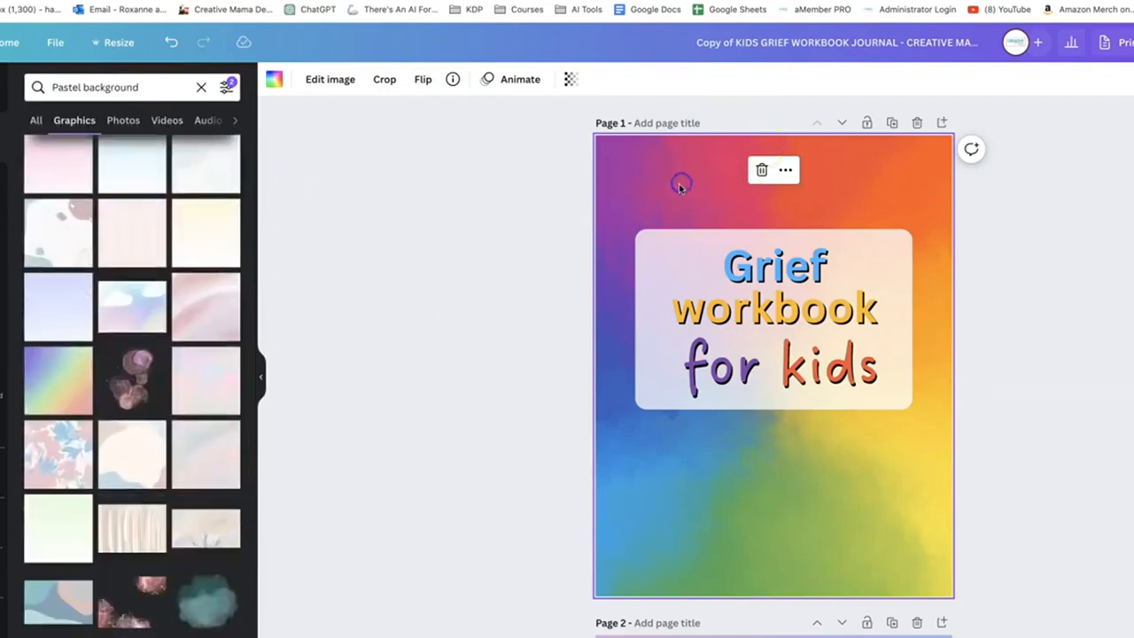
key("Delete")
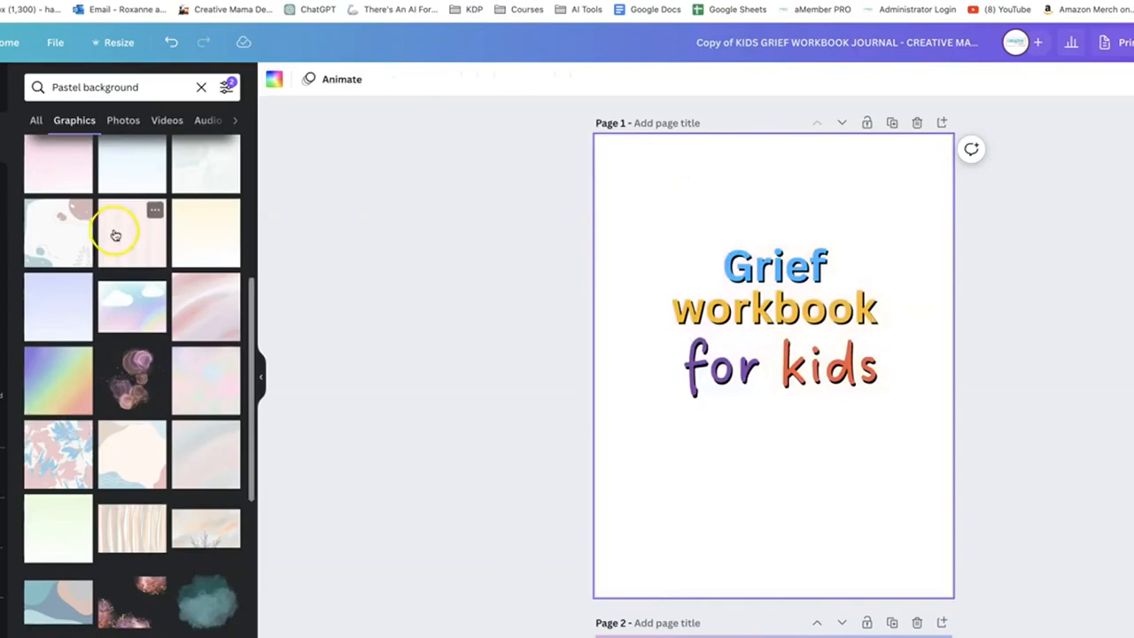
left_click_drag(115, 235, 597, 157)
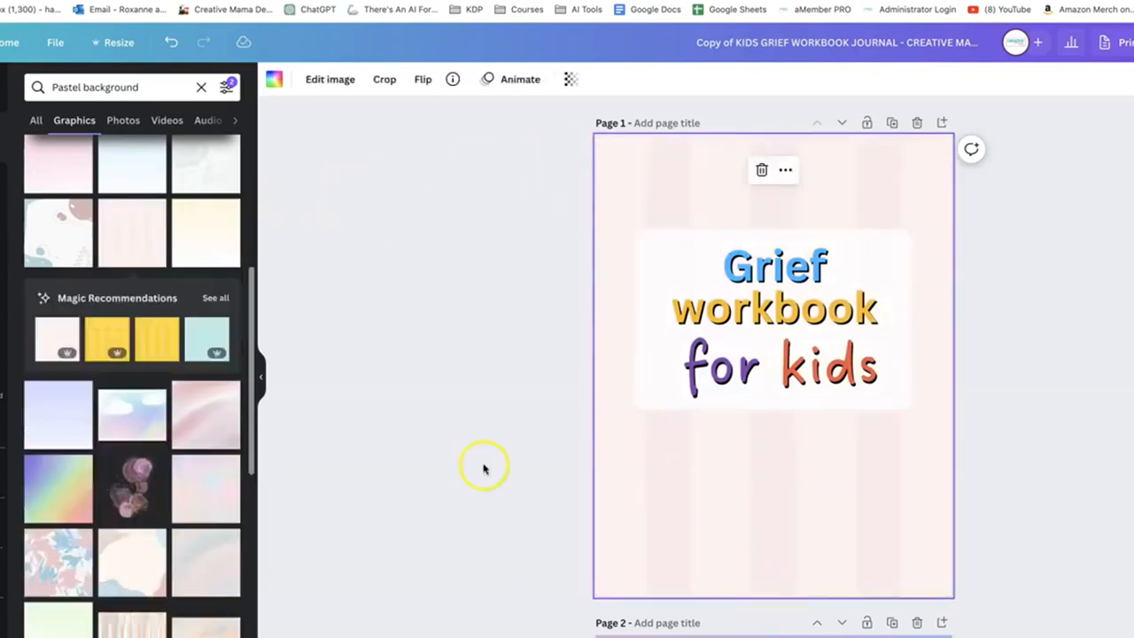
left_click_drag(153, 356, 609, 177)
left_click(771, 559)
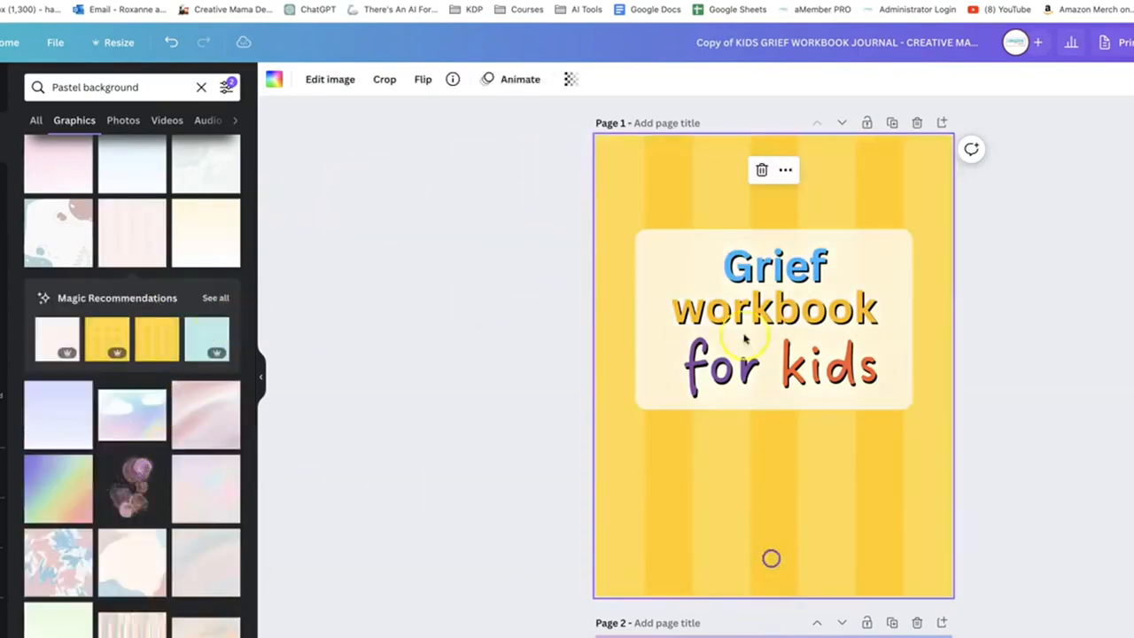
Copy the cover's yellow striped background onto page 2, replacing the gradient behind My Memory Pages
left_click(763, 278)
scroll(747, 489, "down", 1)
scroll(747, 489, "down", 3)
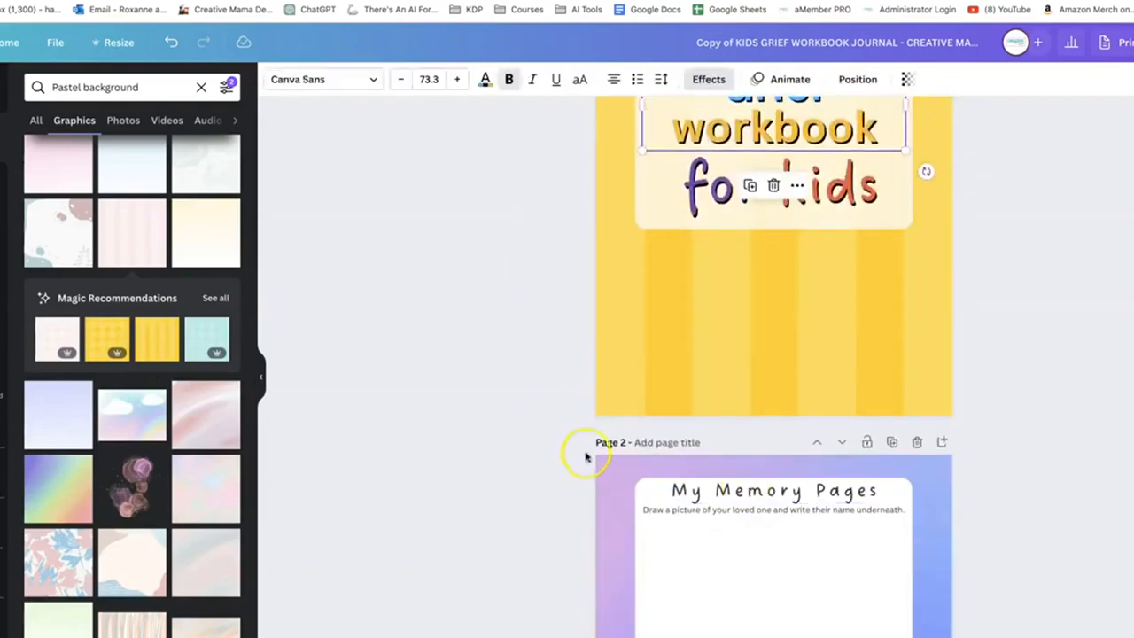
left_click(660, 335)
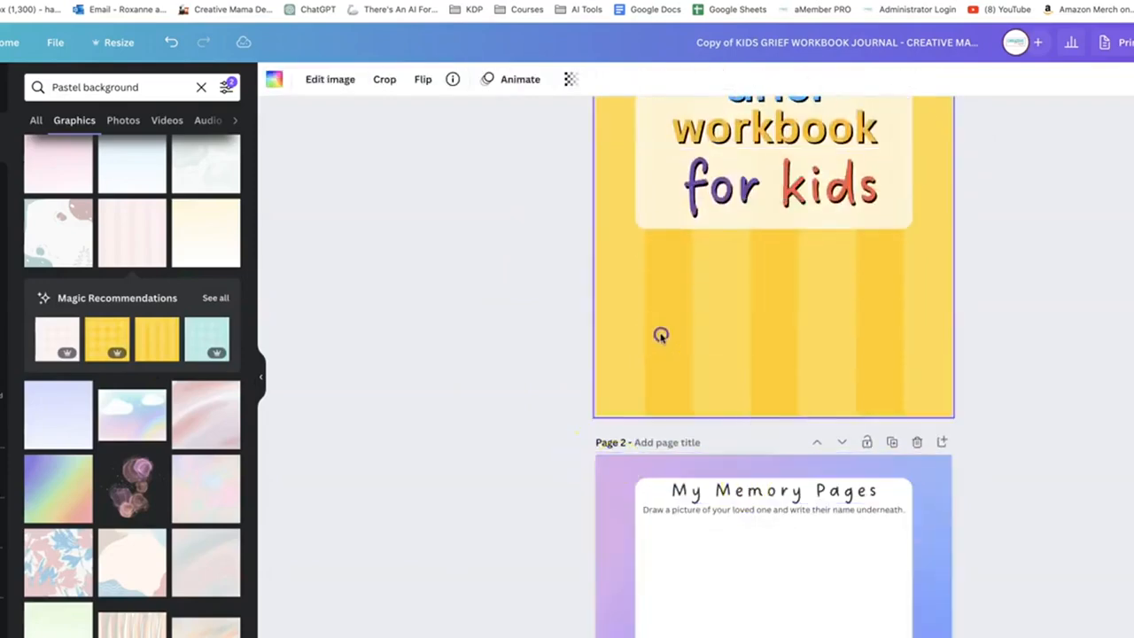
left_click(623, 475)
key("super+v")
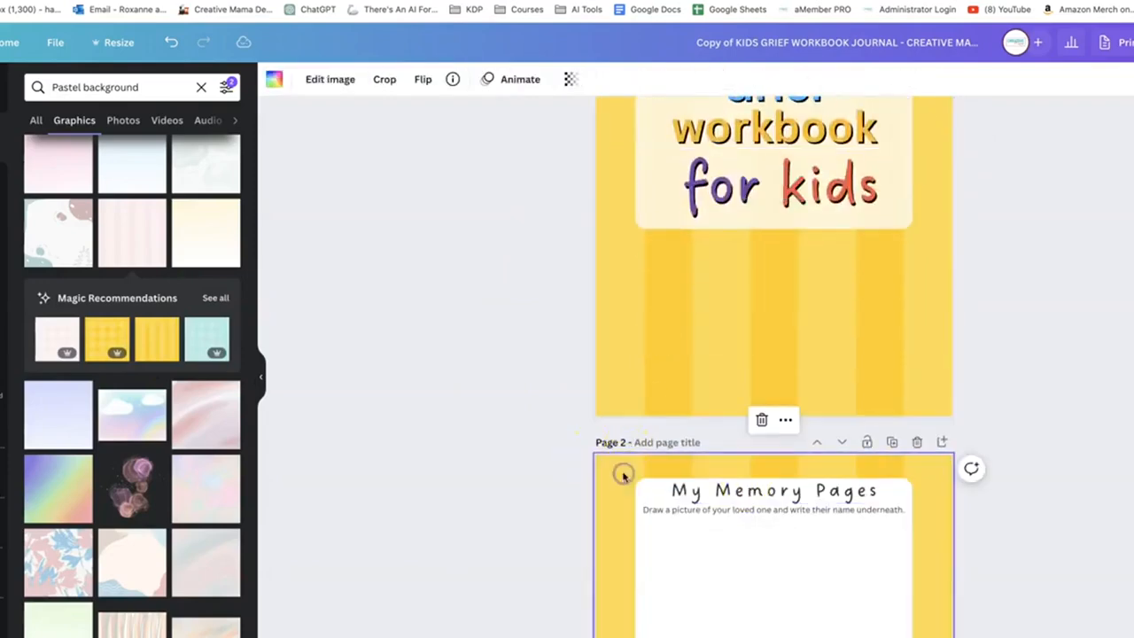
Check the colour and transparency options available for page 2's striped background
left_click(274, 81)
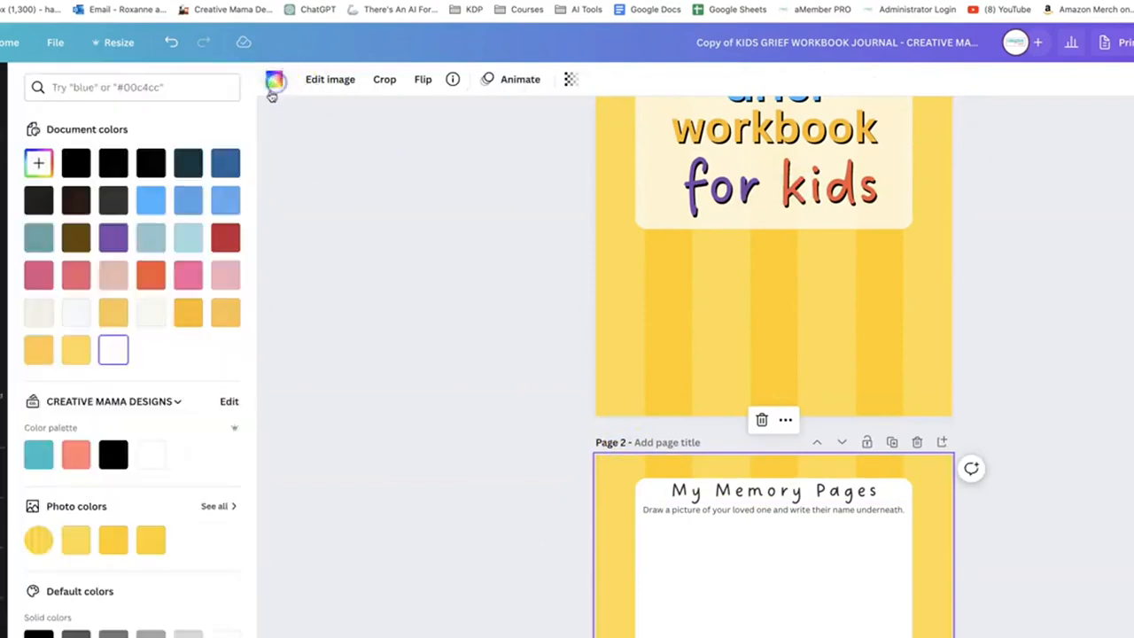
left_click(381, 308)
left_click(562, 86)
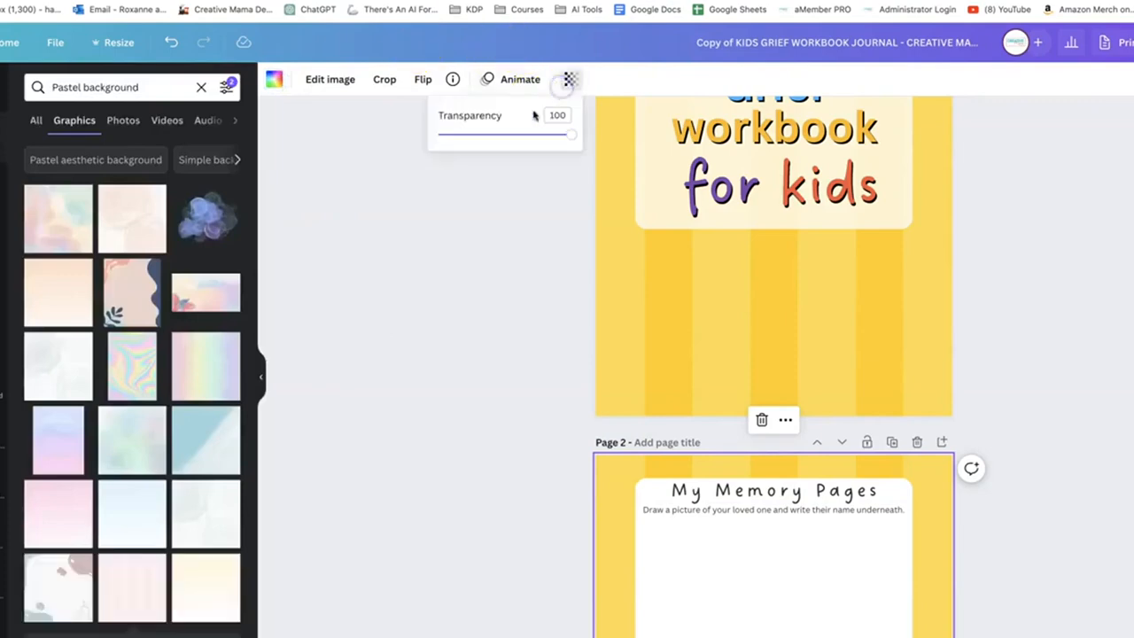
left_click(373, 257)
left_click(608, 472)
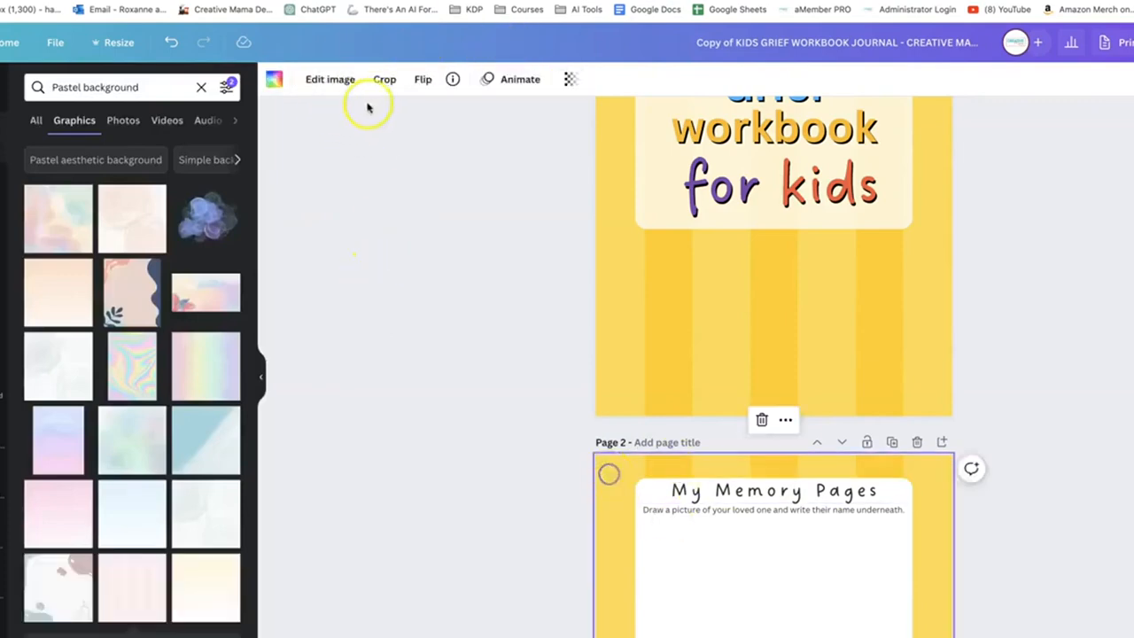
Examine the Photogenic filters available for page 2's yellow striped background
left_click(329, 81)
scroll(71, 398, "down", 5)
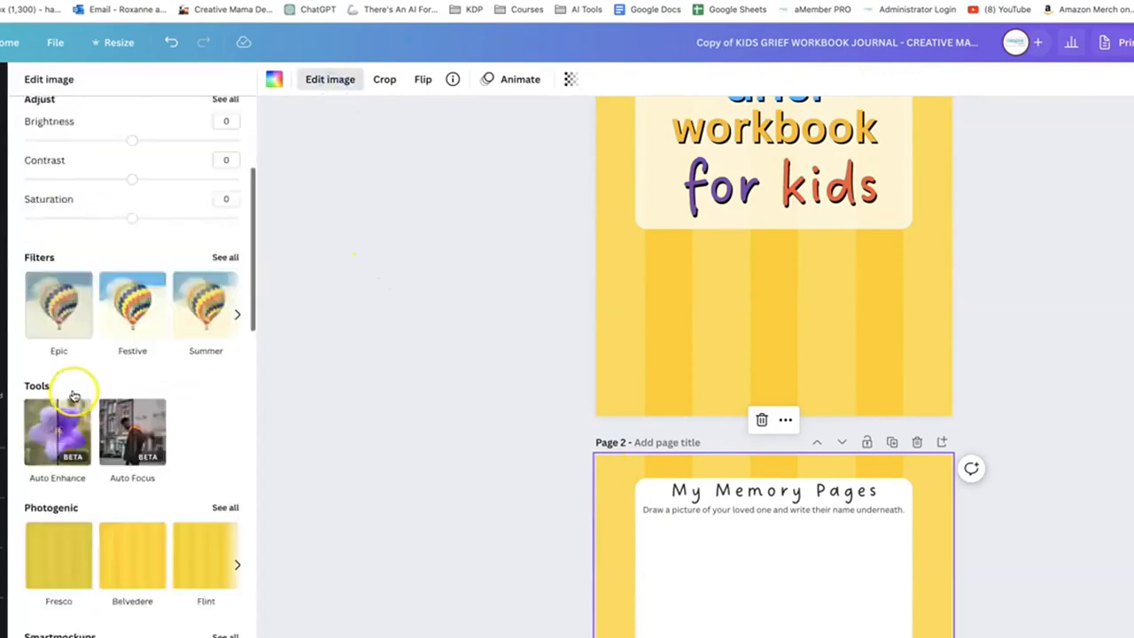
left_click(225, 285)
scroll(162, 293, "down", 5)
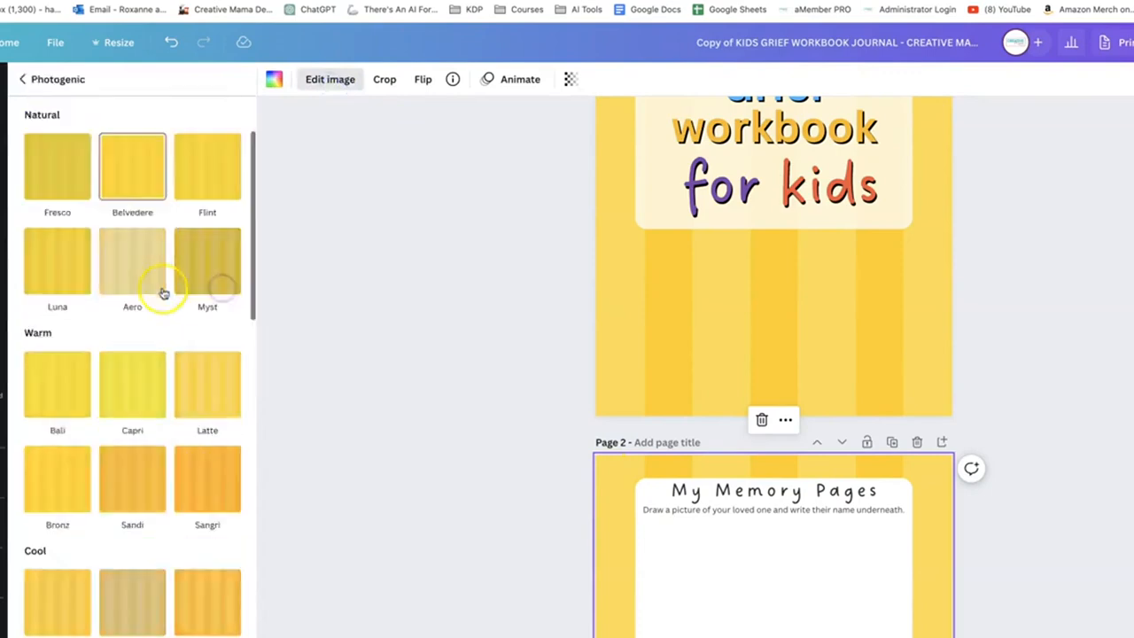
scroll(162, 293, "up", 5)
left_click(22, 78)
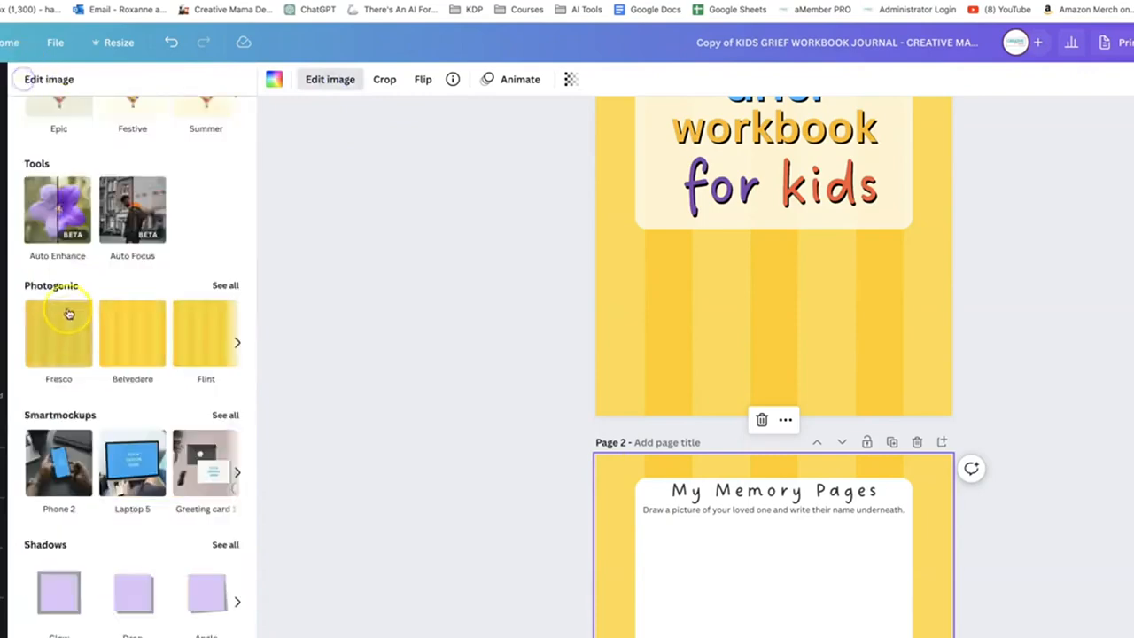
Apply the Sea Green Duotone effect to page 2's striped background
scroll(67, 301, "up", 5)
left_click(56, 221)
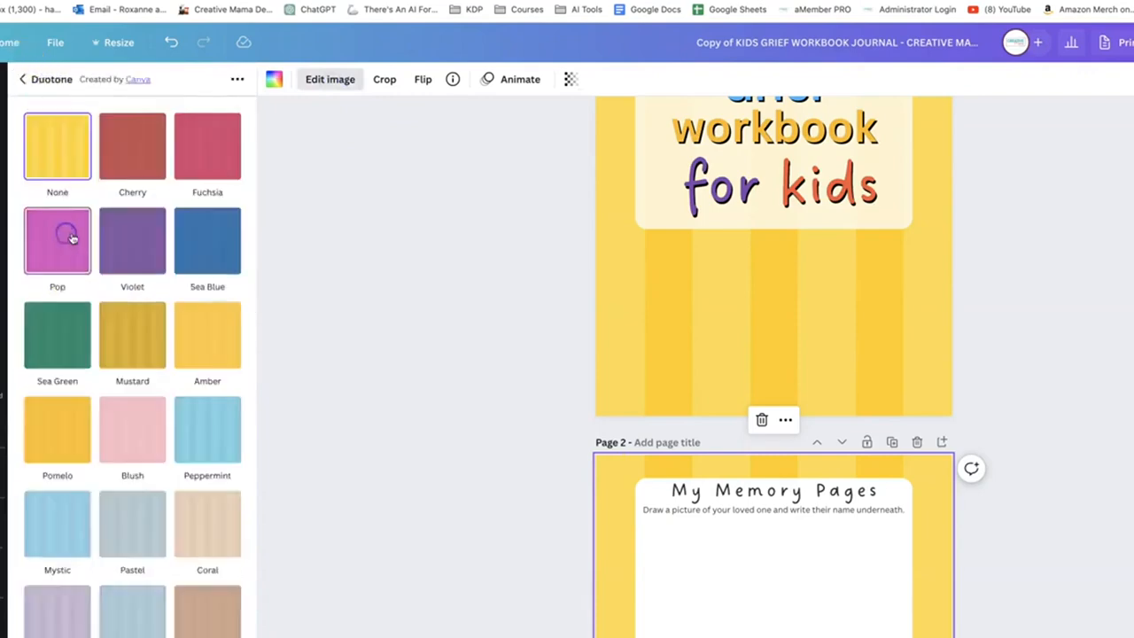
left_click(69, 347)
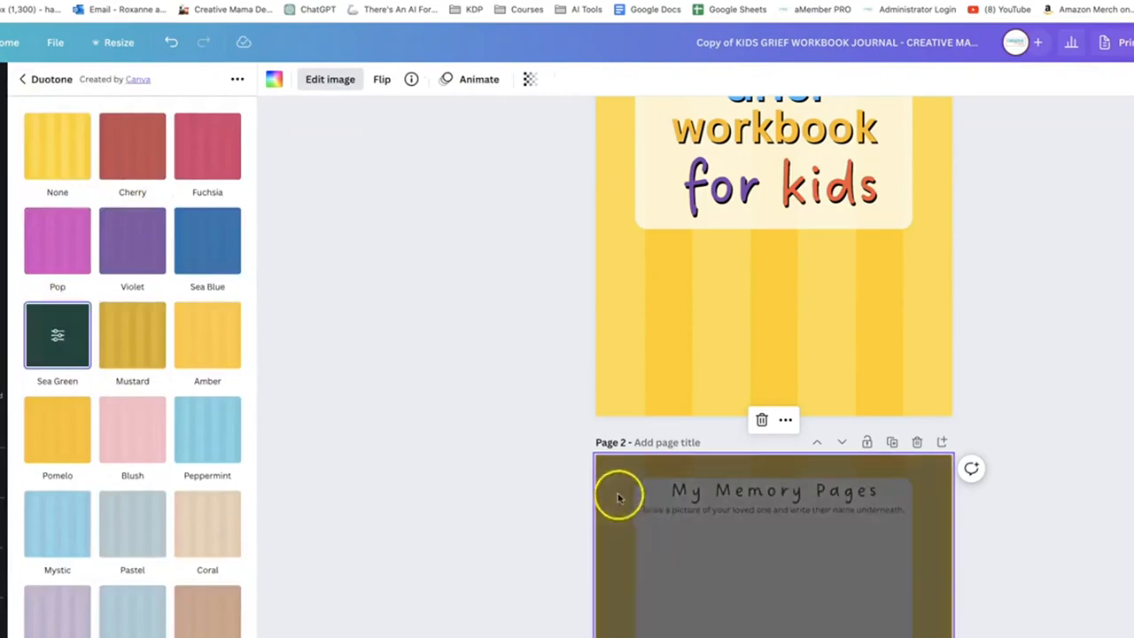
left_click(768, 611)
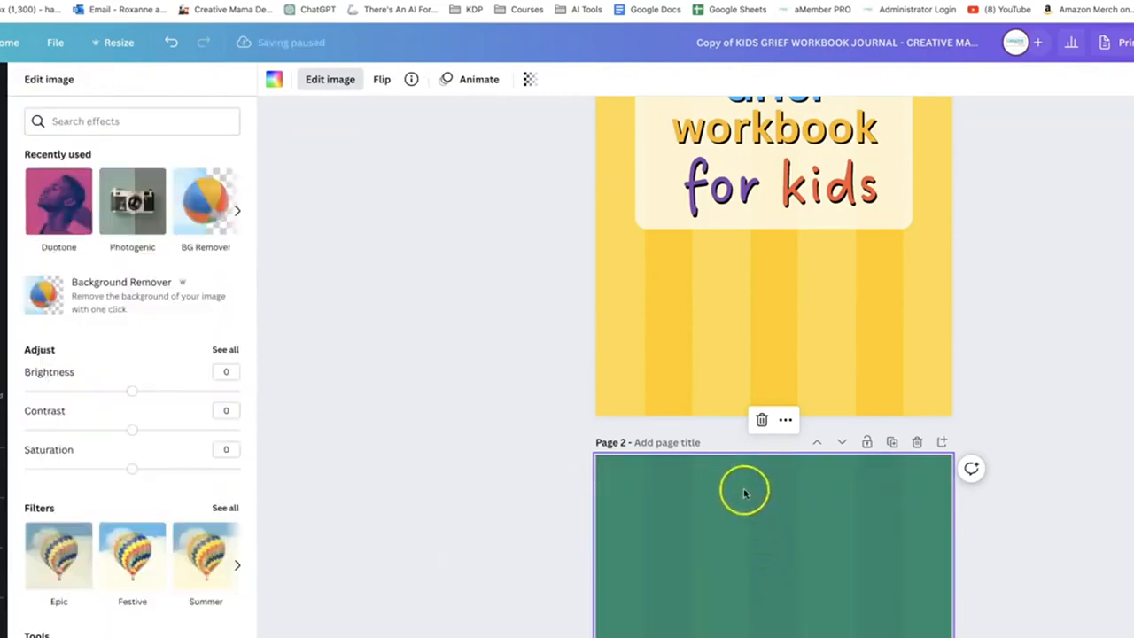
scroll(744, 493, "down", 3)
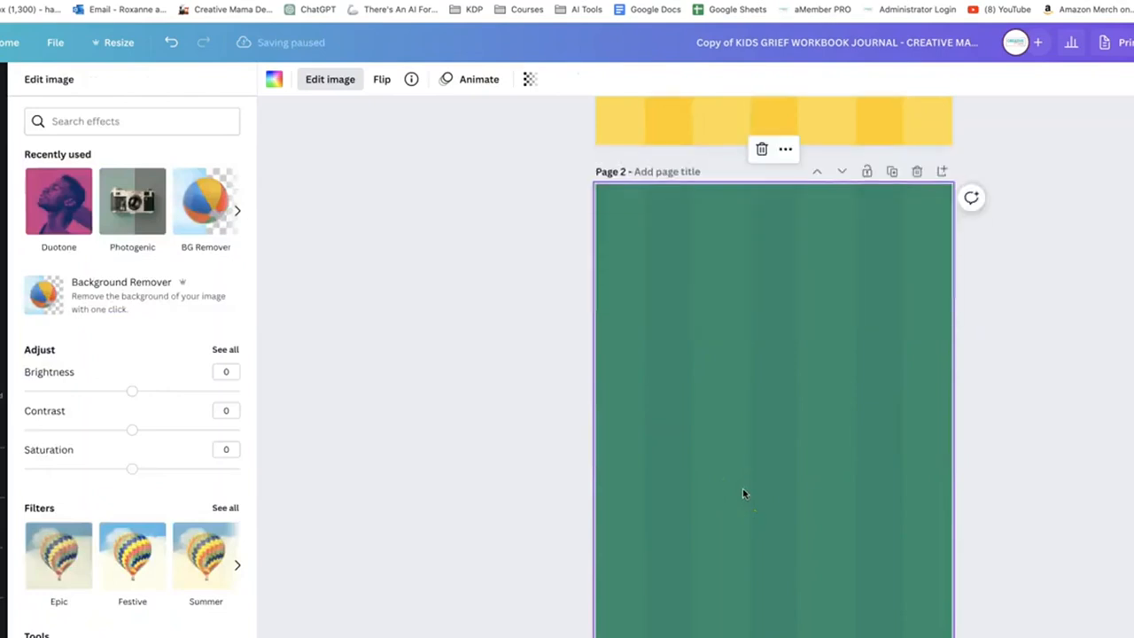
left_click(744, 491)
left_click(611, 413)
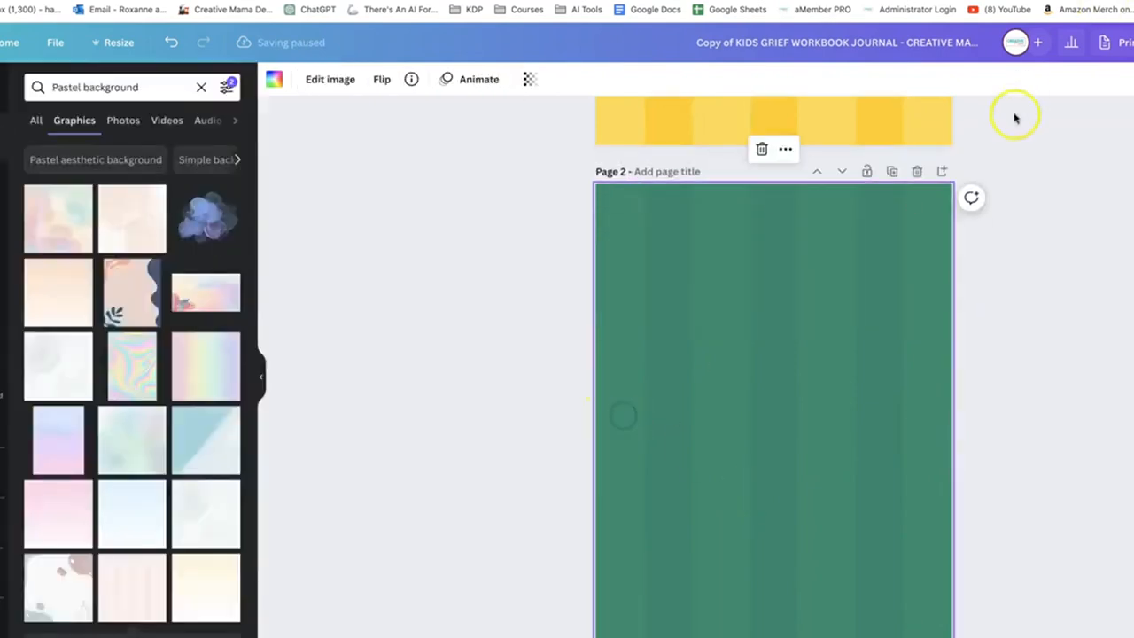
left_click(526, 108)
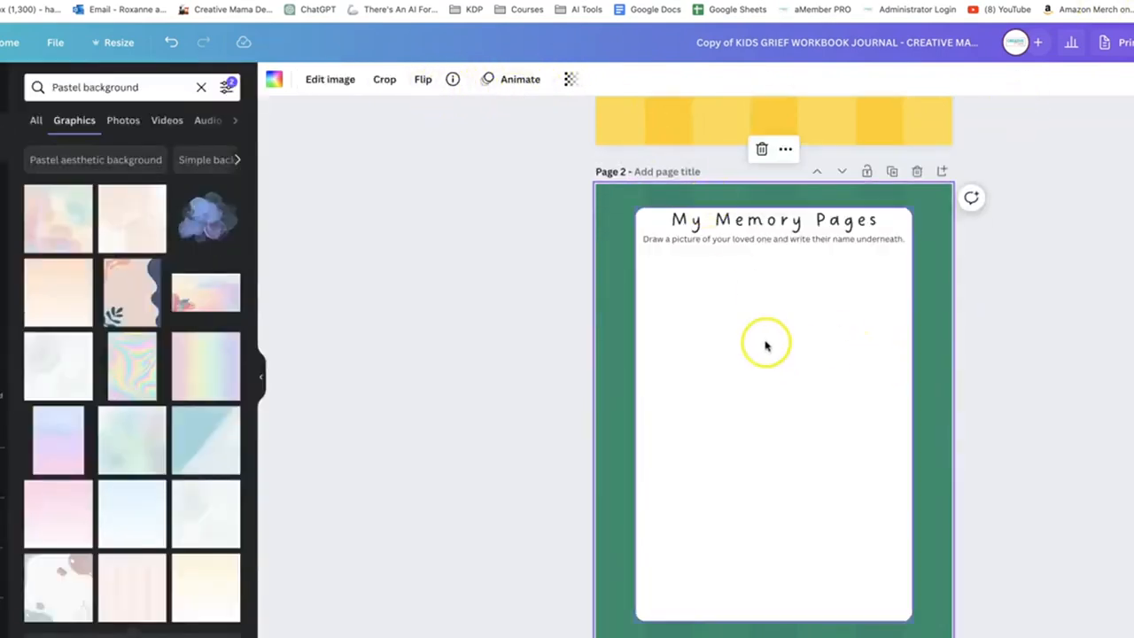
Copy page 2's green striped background onto page 3, replacing its rainbow gradient
scroll(764, 342, "down", 5)
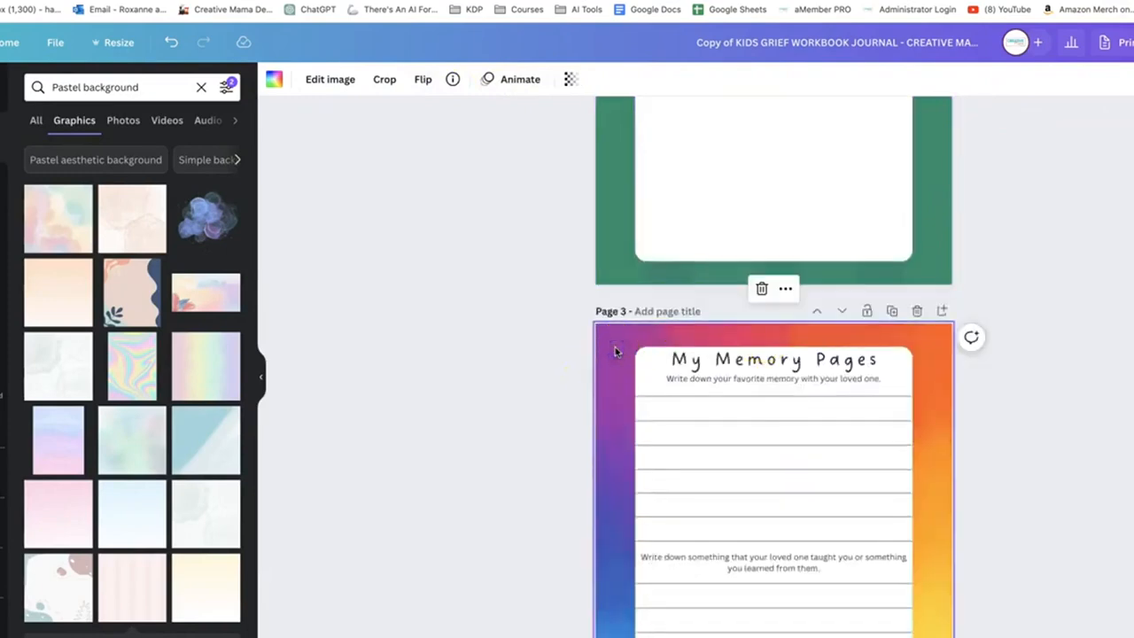
scroll(616, 351, "up", 3)
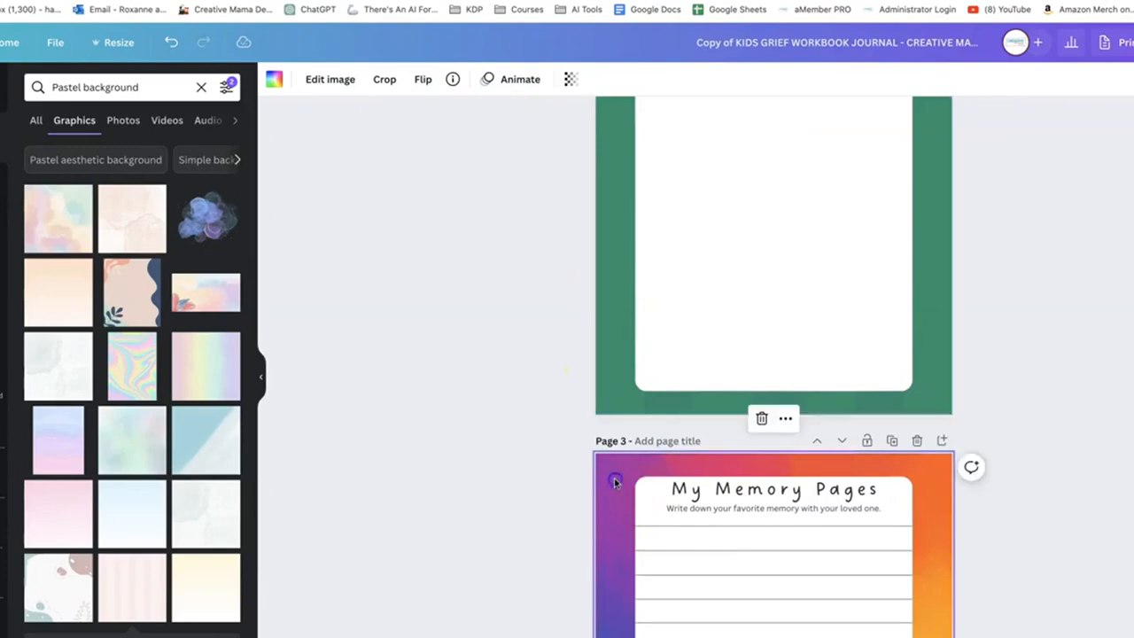
key("super+v")
Recolour page 3's striped background with the Amber Duotone effect
left_click(318, 86)
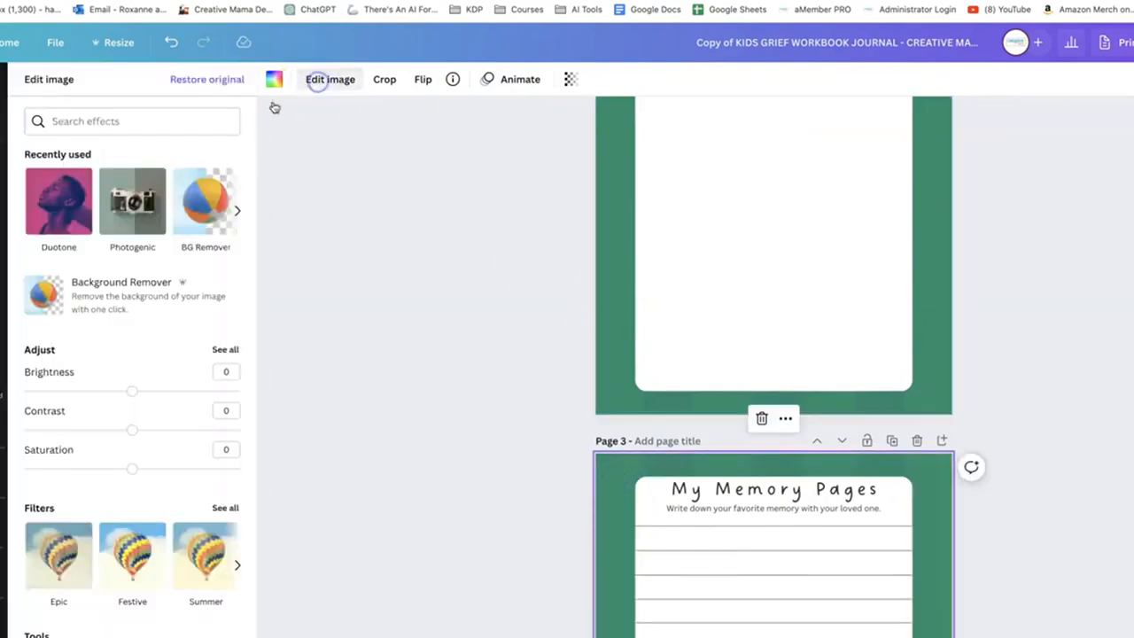
left_click(57, 206)
scroll(131, 408, "down", 2)
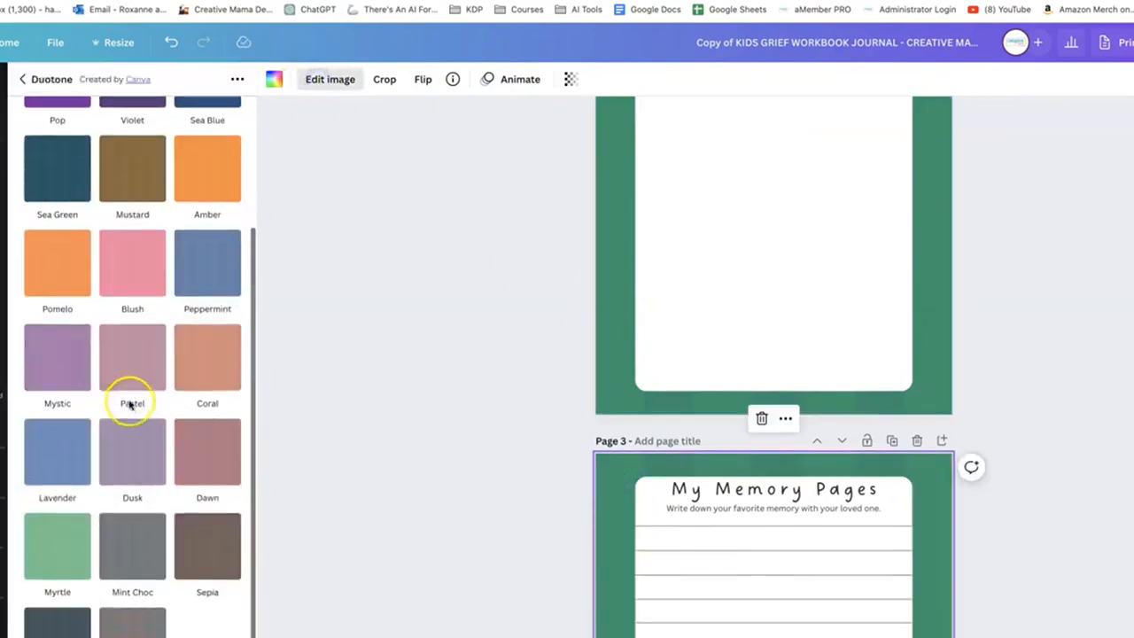
left_click(205, 181)
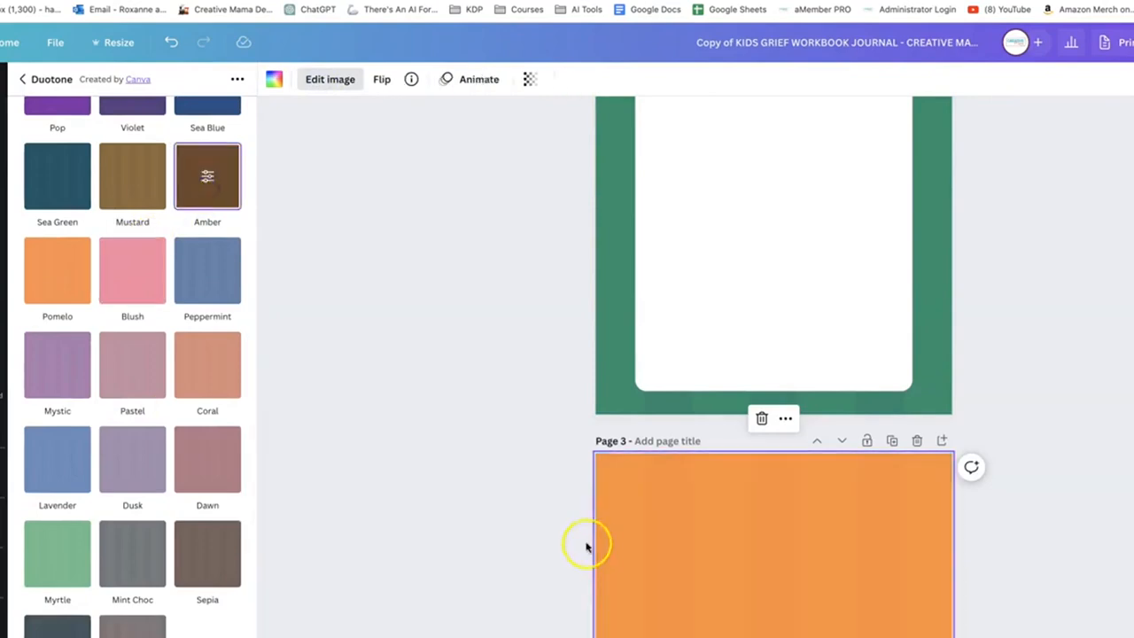
left_click(24, 80)
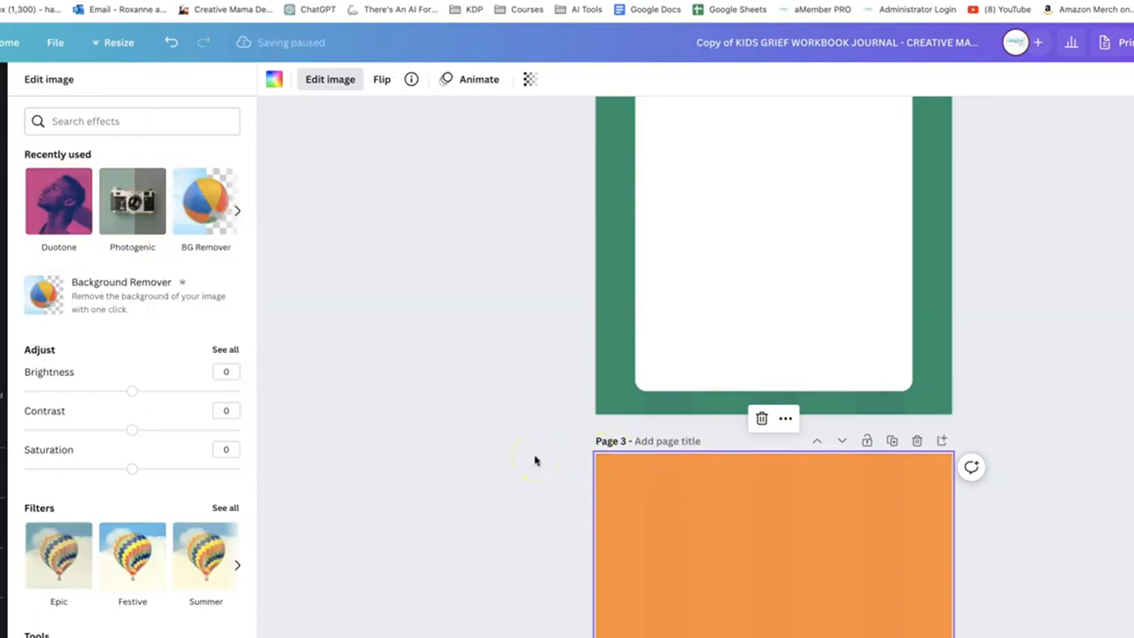
scroll(401, 553, "down", 2)
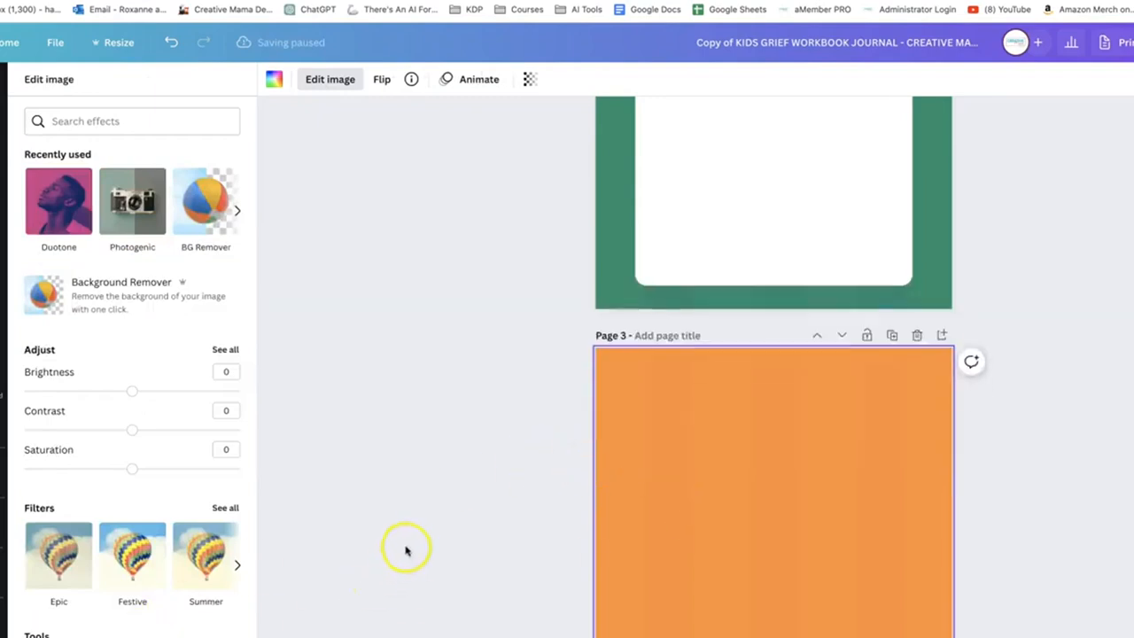
Review the recoloured first three pages, then compare them with the rest of the workbook in the page grid overview
scroll(568, 476, "down", 3)
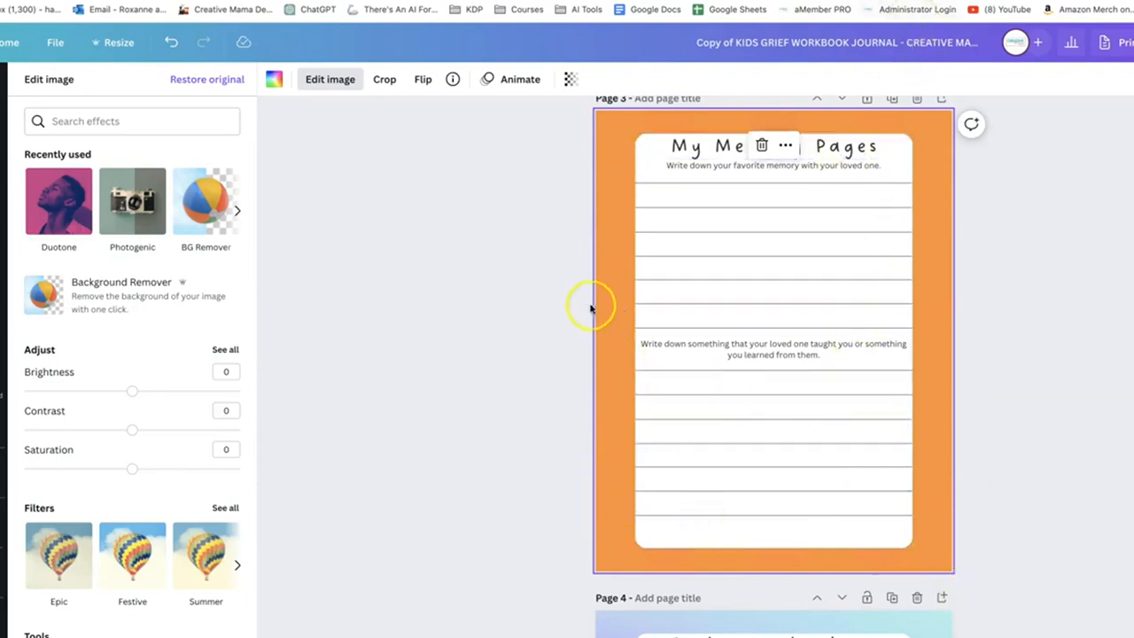
scroll(613, 300, "up", 5)
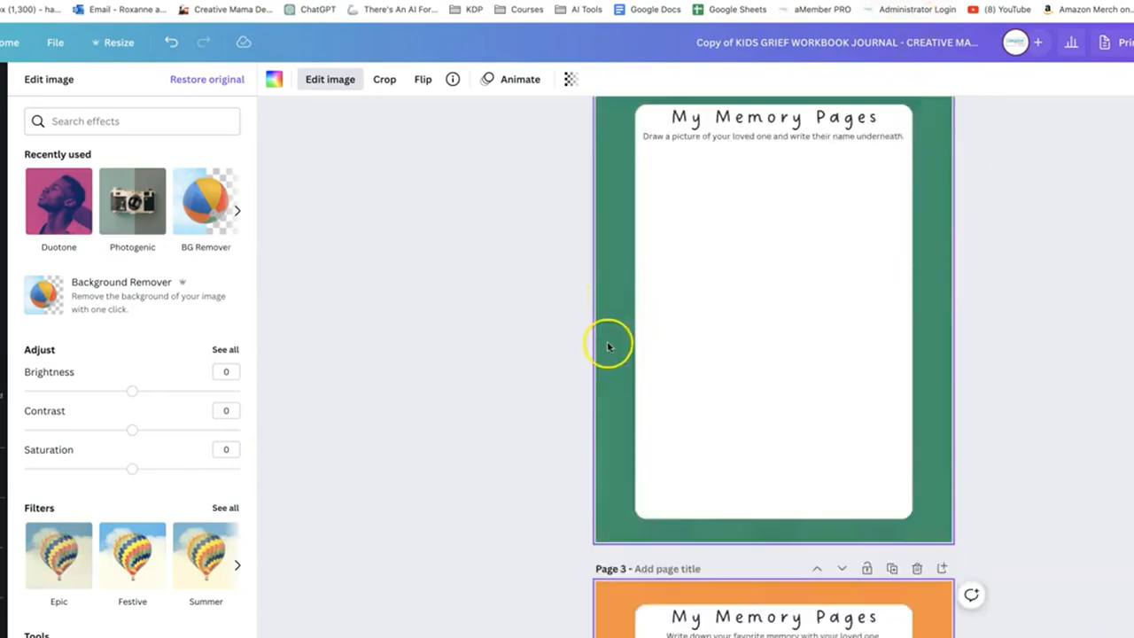
scroll(590, 324, "up", 5)
left_click(637, 390)
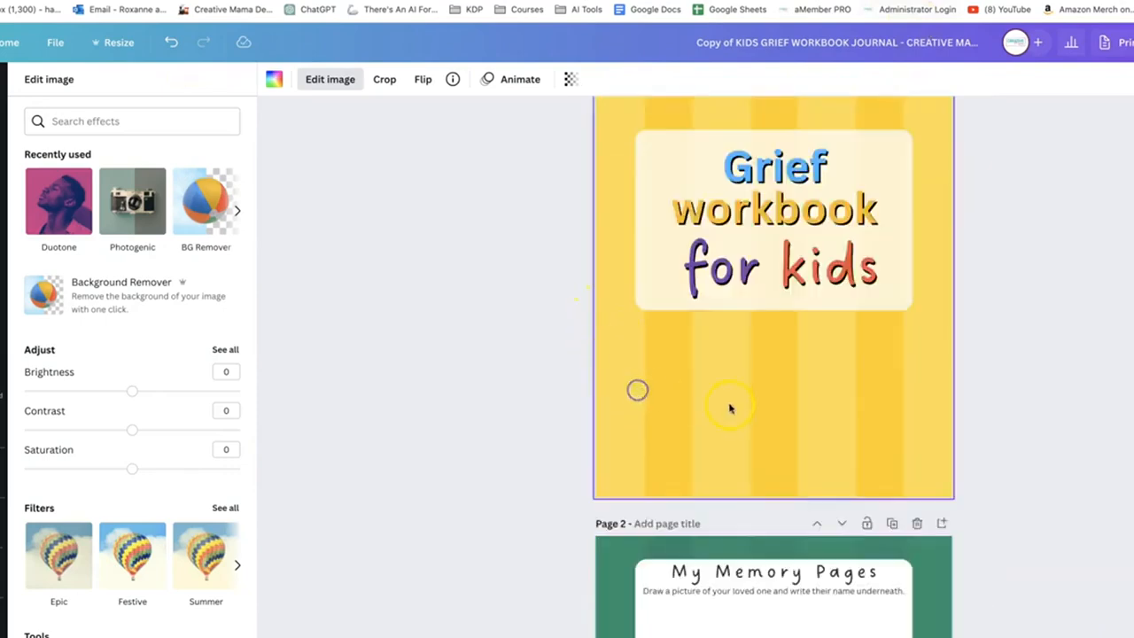
key("super+alt+3")
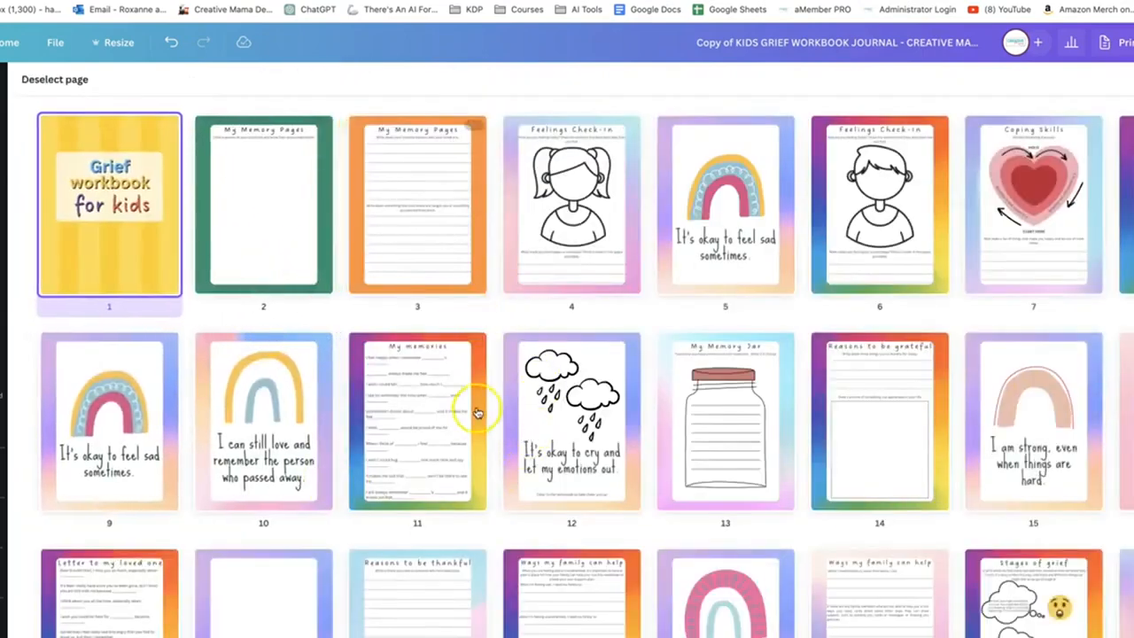
scroll(473, 405, "down", 2)
scroll(609, 391, "up", 2)
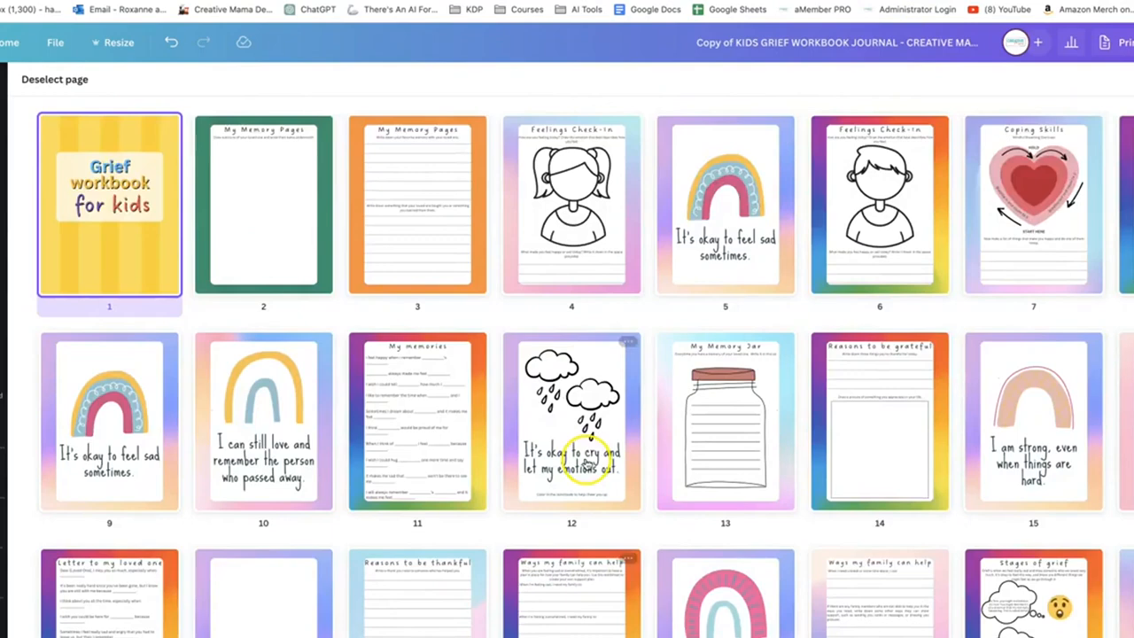
Open the cover page and change the "Grief workbook" title font to More Sugar, applying the change across the whole design
double_click(92, 191)
left_click(724, 367)
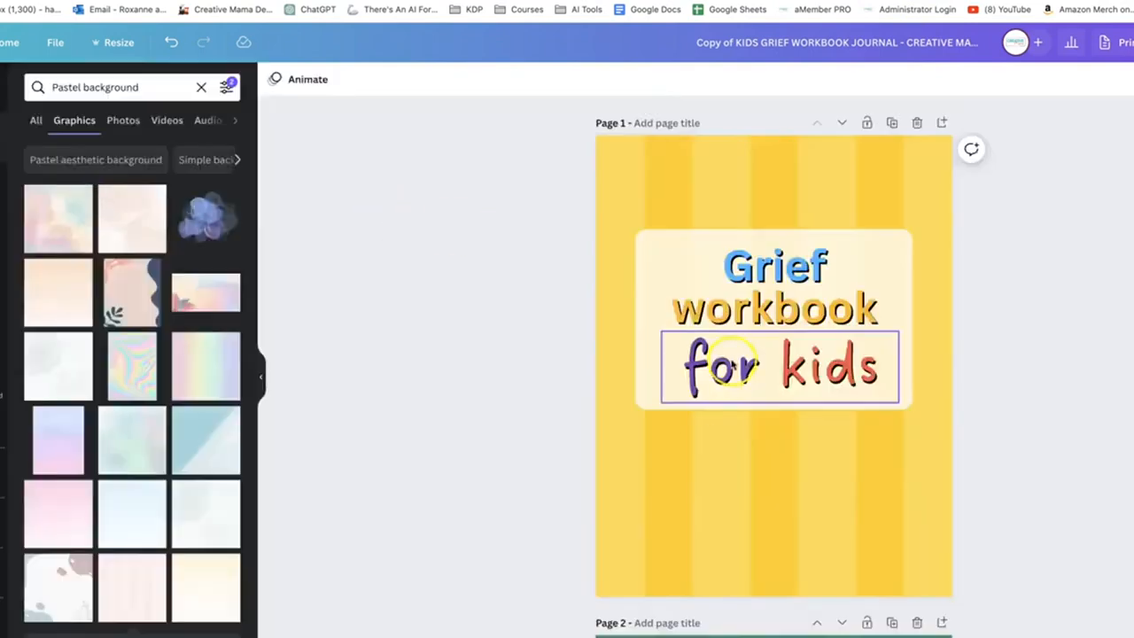
left_click(717, 259)
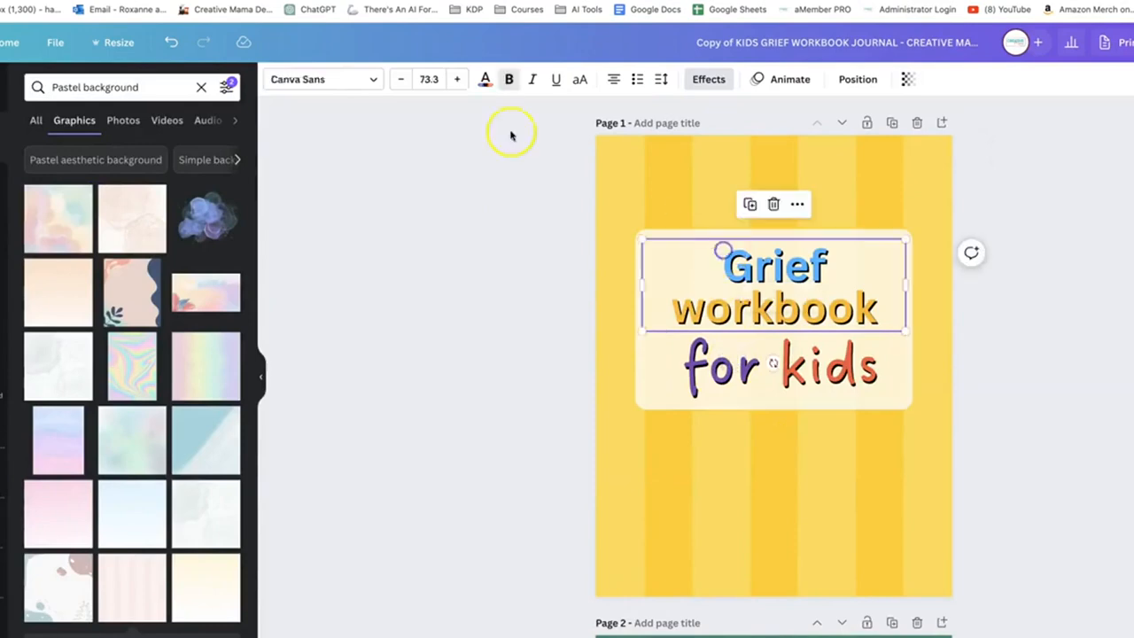
left_click(341, 87)
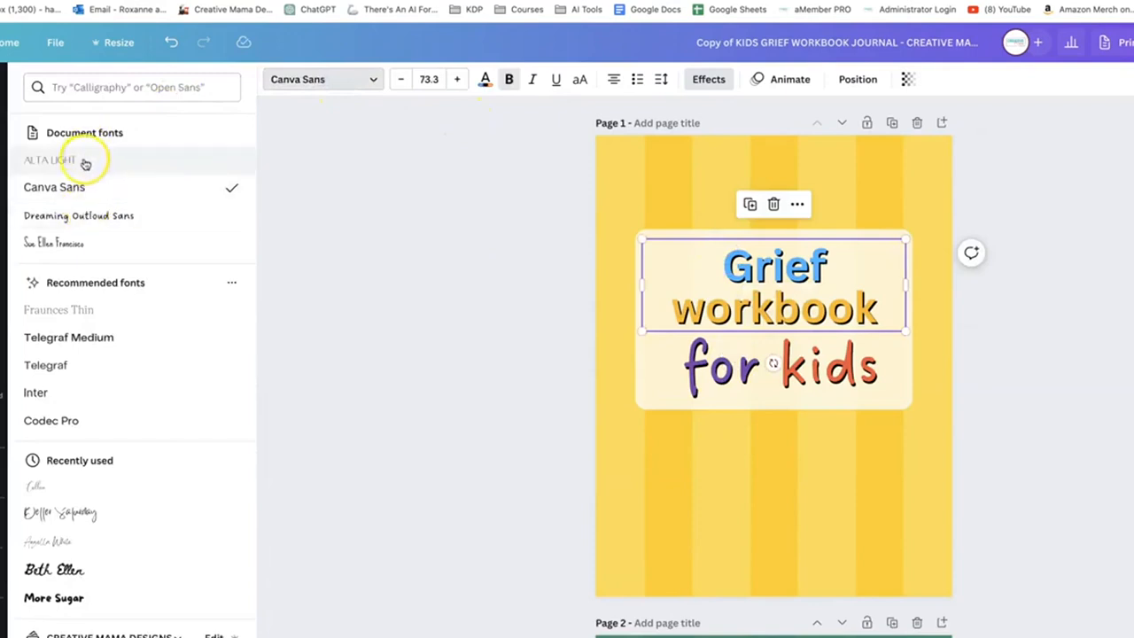
left_click(55, 597)
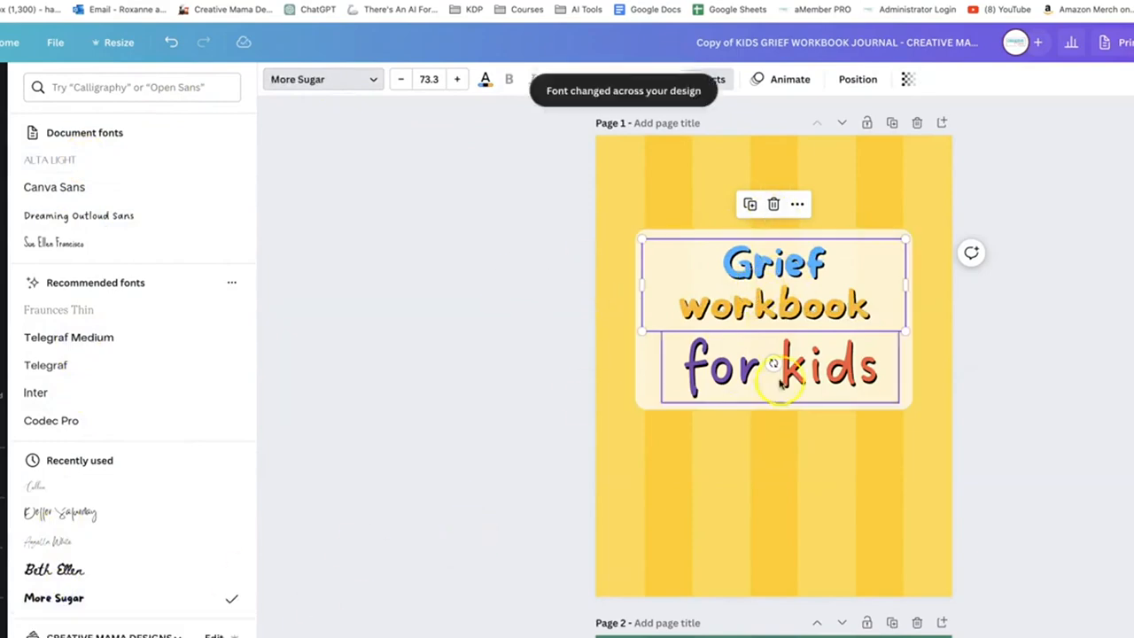
Check how the instruction text looks in the More Sugar font on pages 2 to 4
scroll(776, 366, "down", 1)
scroll(780, 384, "up", 1)
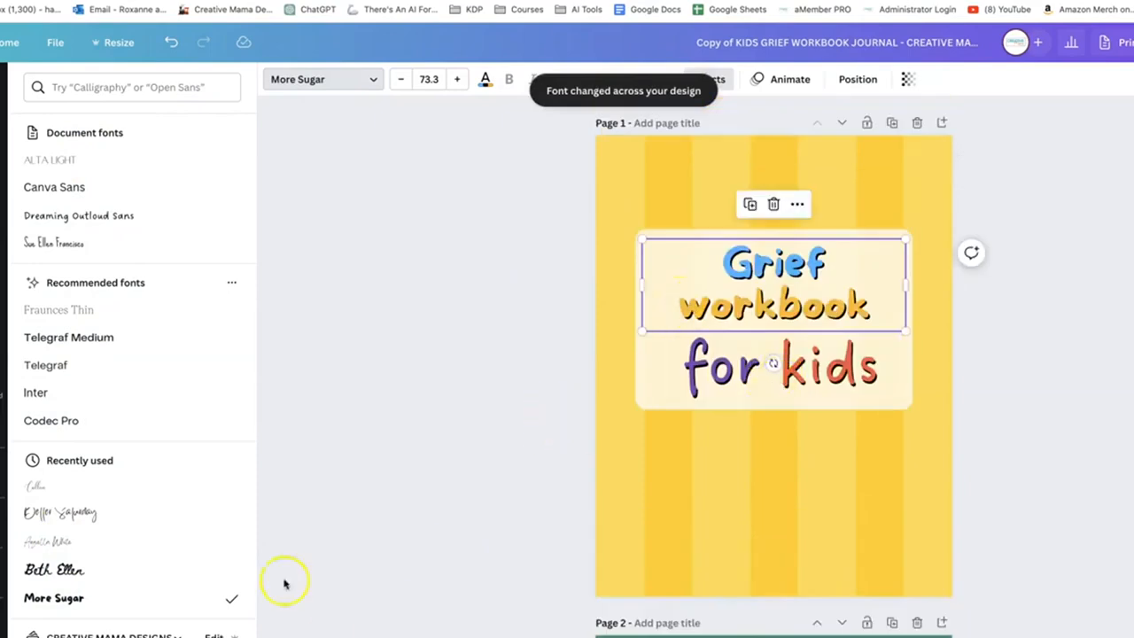
scroll(673, 470, "down", 3)
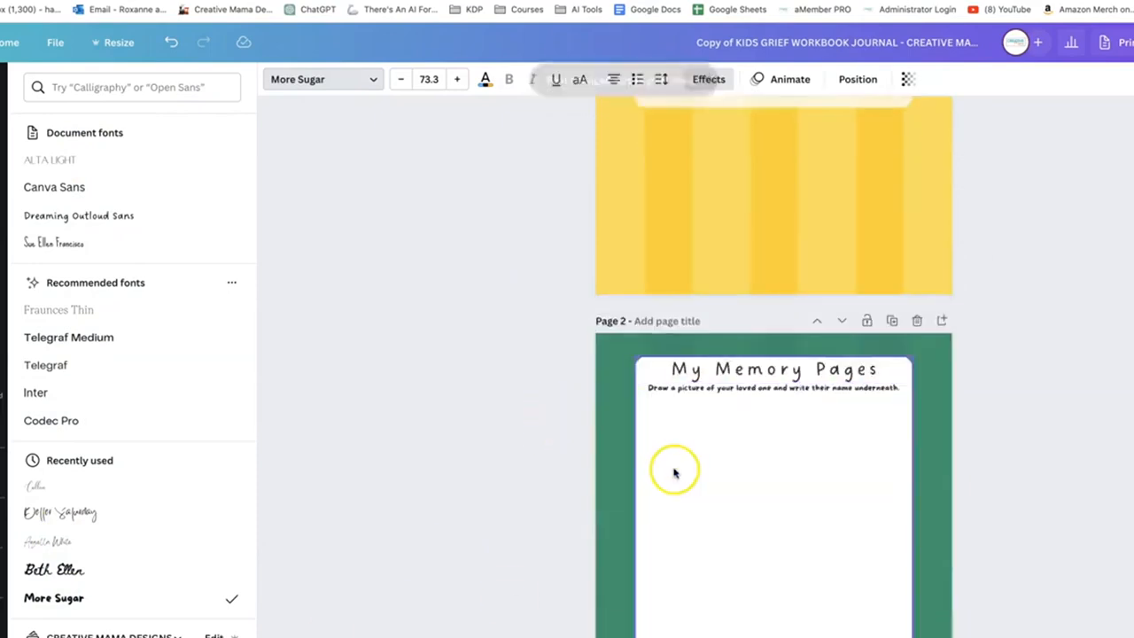
scroll(675, 473, "down", 4)
scroll(671, 472, "up", 1)
scroll(670, 469, "down", 7)
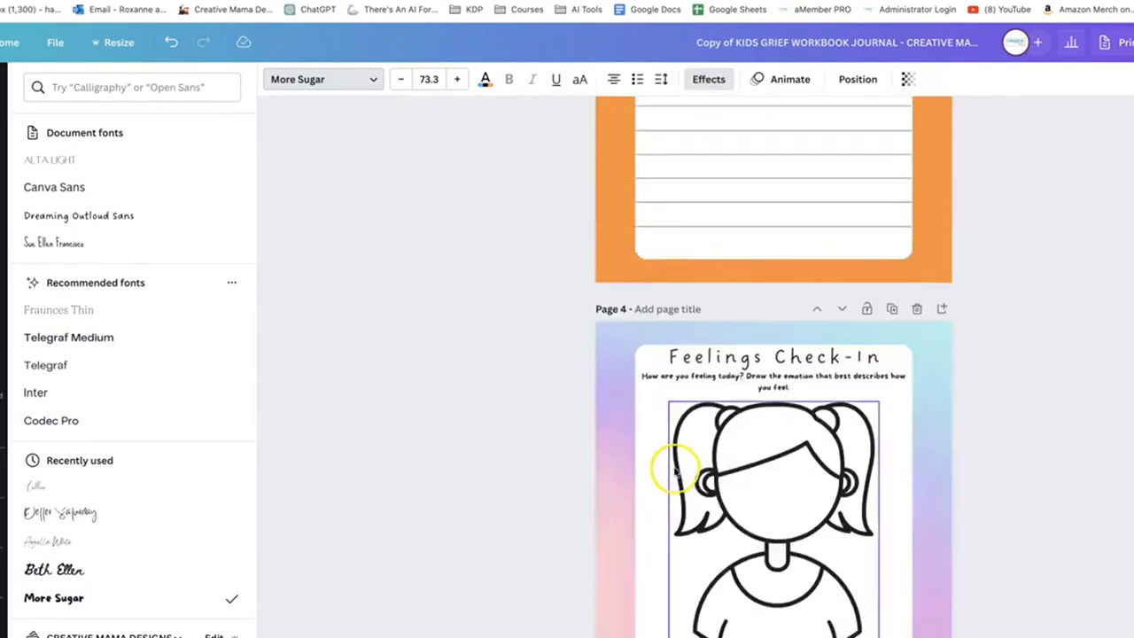
scroll(677, 467, "up", 5)
scroll(700, 367, "up", 8)
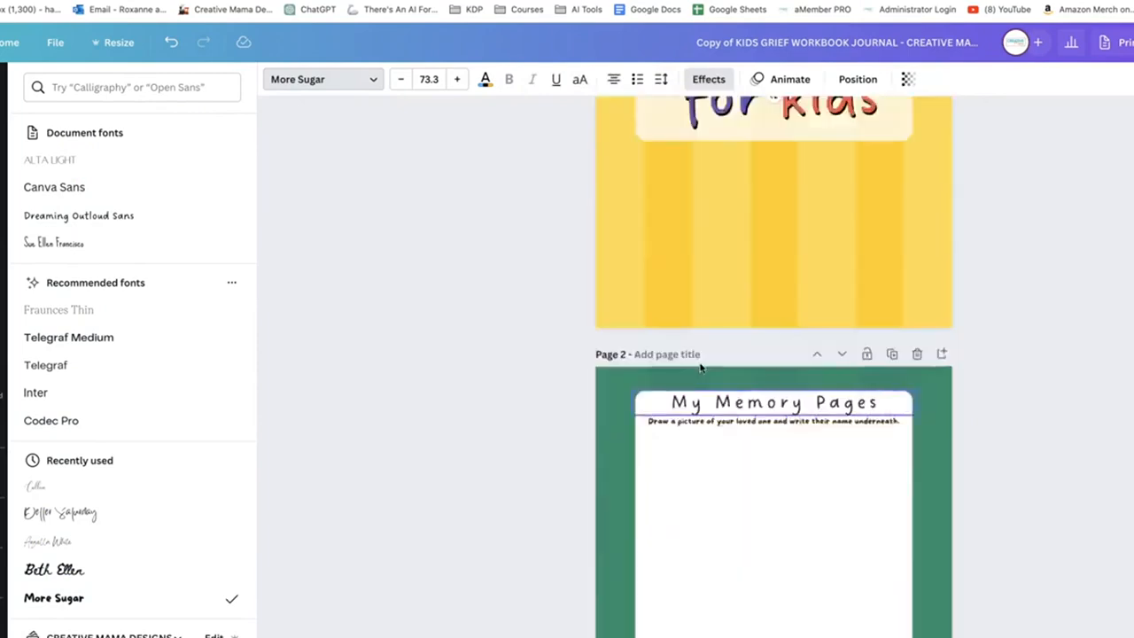
Change the cover's "for kids" font to Sue Ellen Francisco across the whole design and check the headings through page 4
left_click(714, 348)
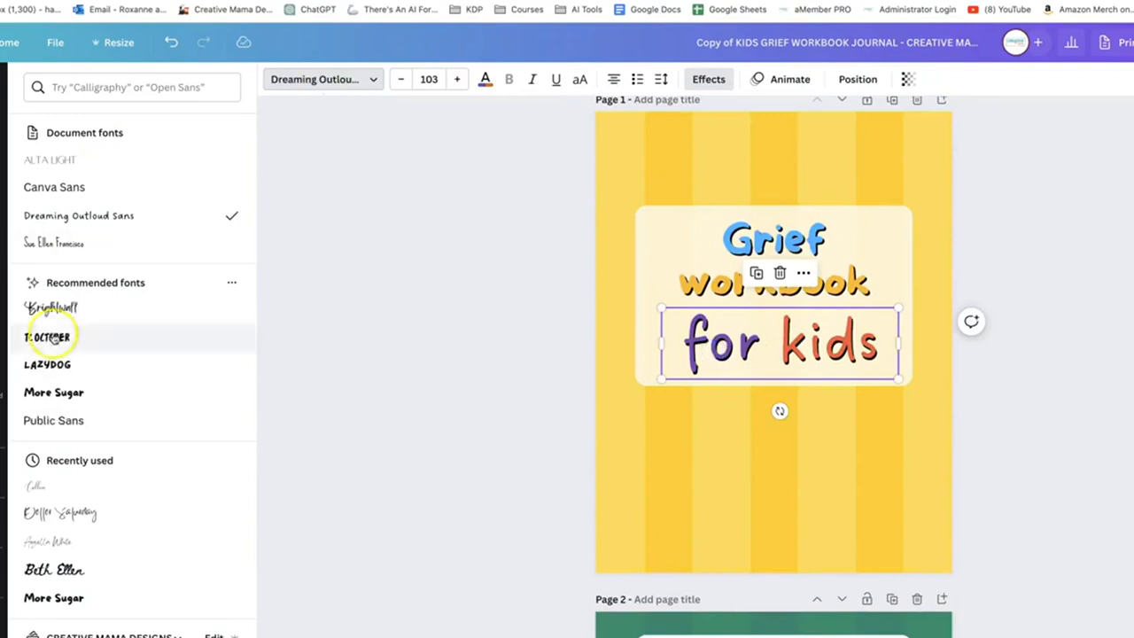
left_click(62, 244)
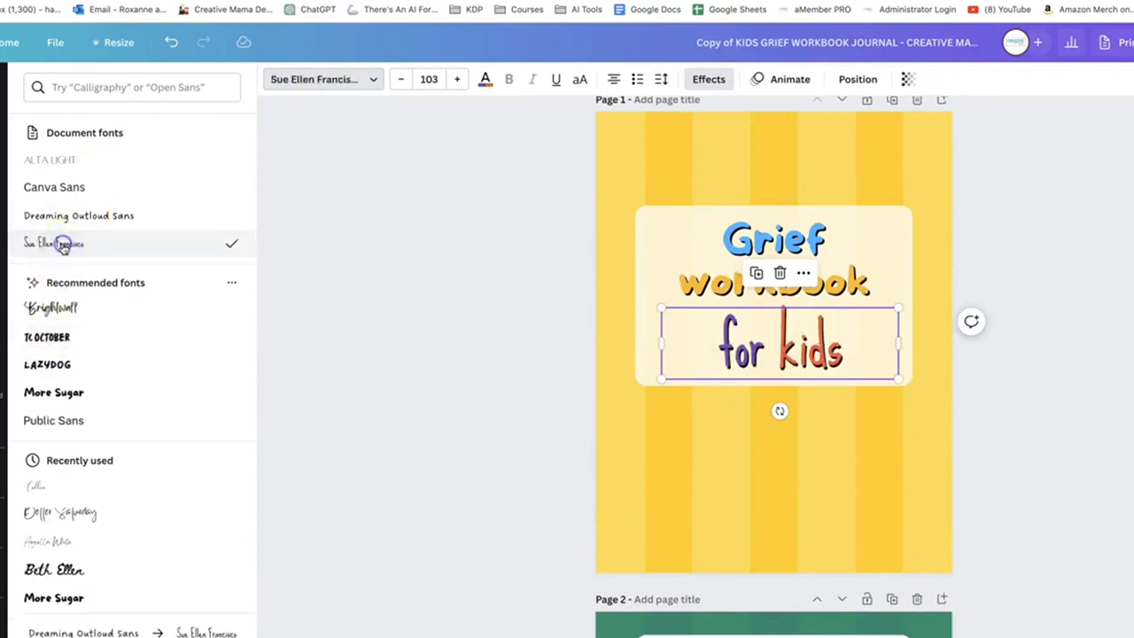
left_click(132, 636)
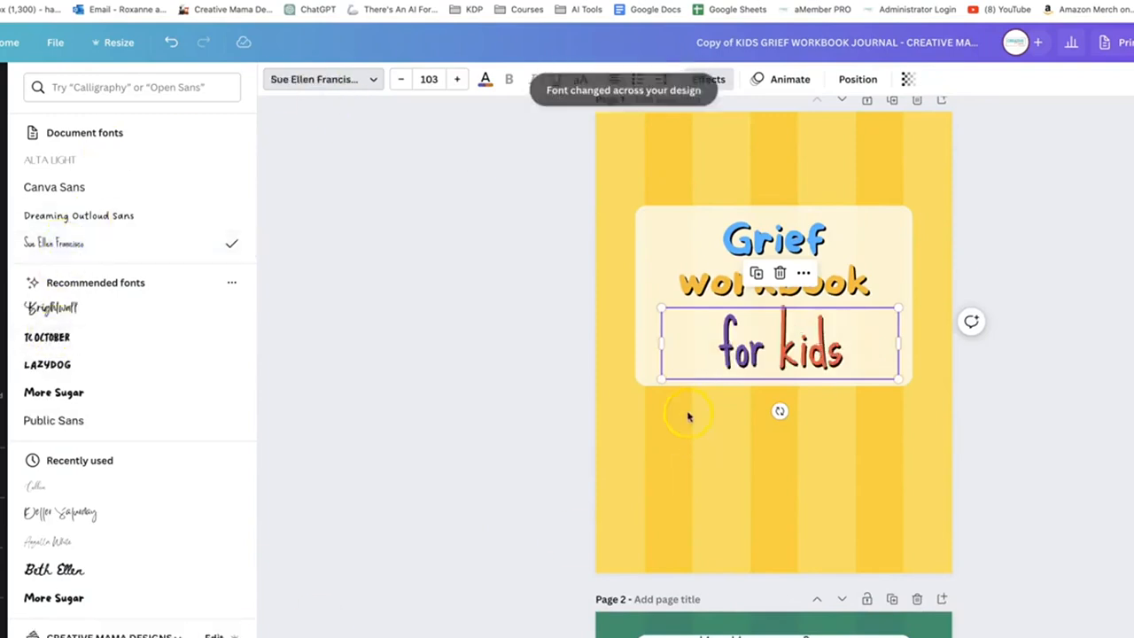
scroll(674, 485, "down", 3)
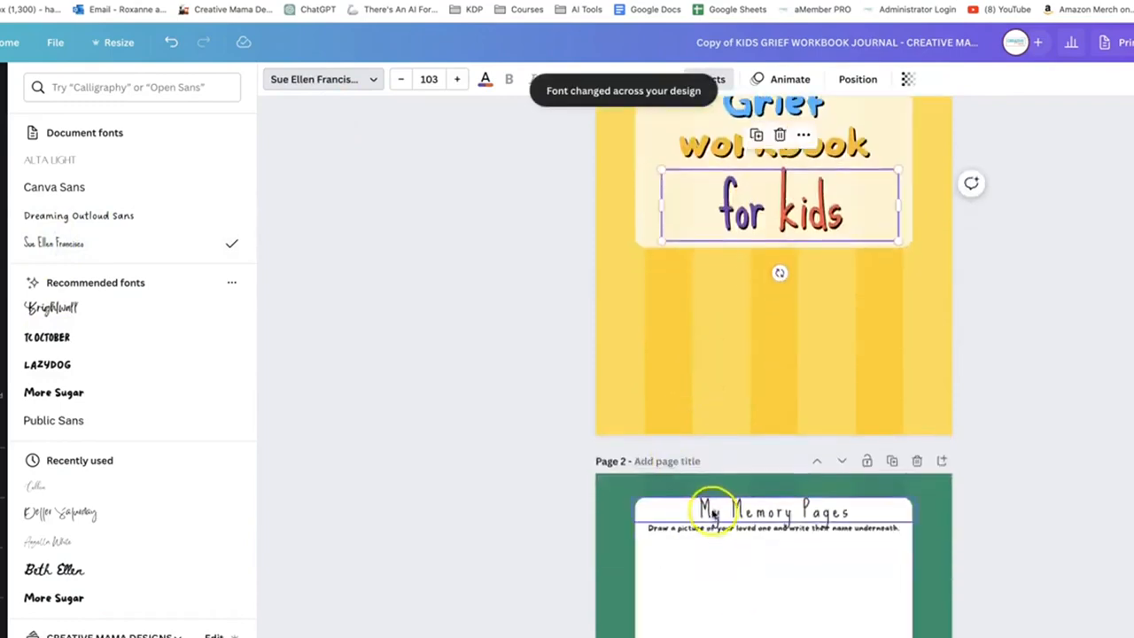
scroll(794, 565, "down", 5)
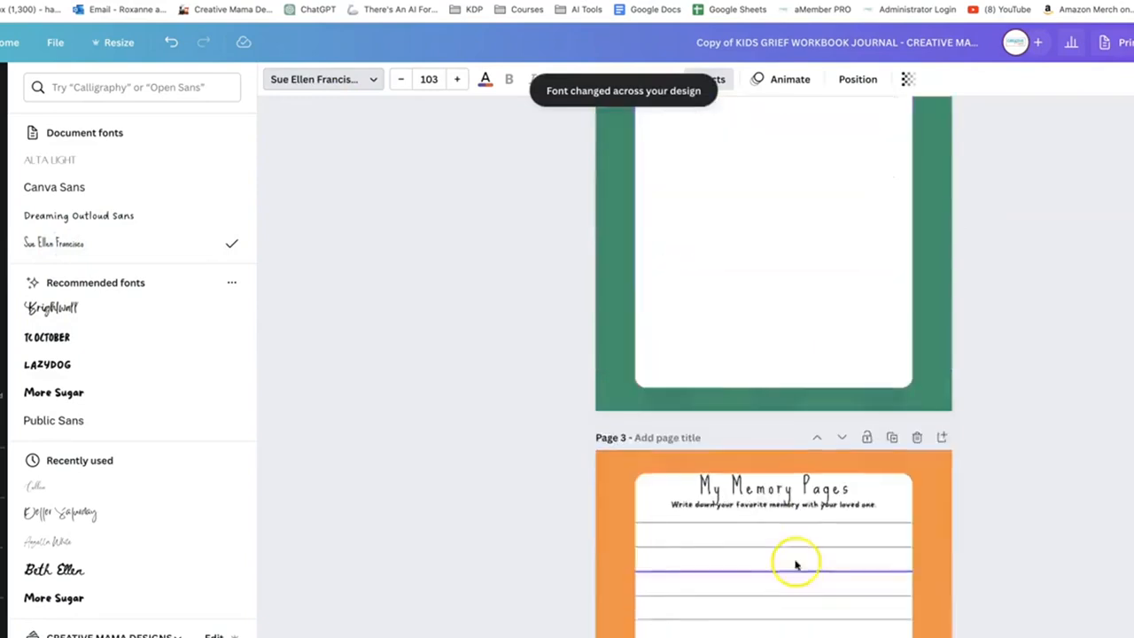
scroll(715, 522, "down", 6)
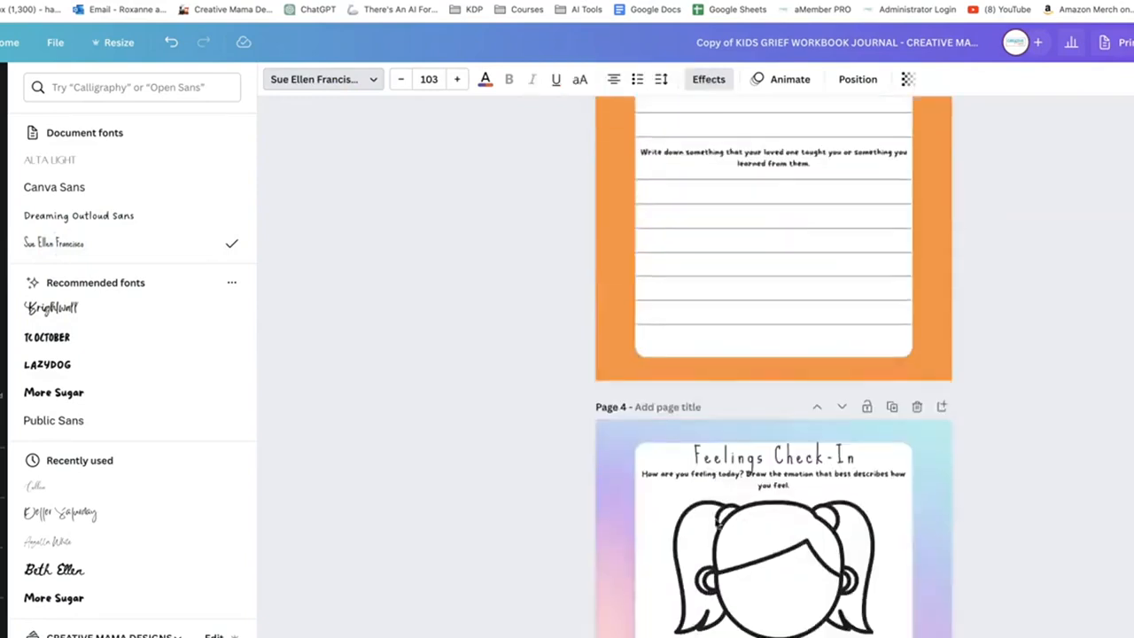
Check how the new heading and instruction fonts look on pages 4 to 10 of the kids' workbook
scroll(704, 425, "down", 4)
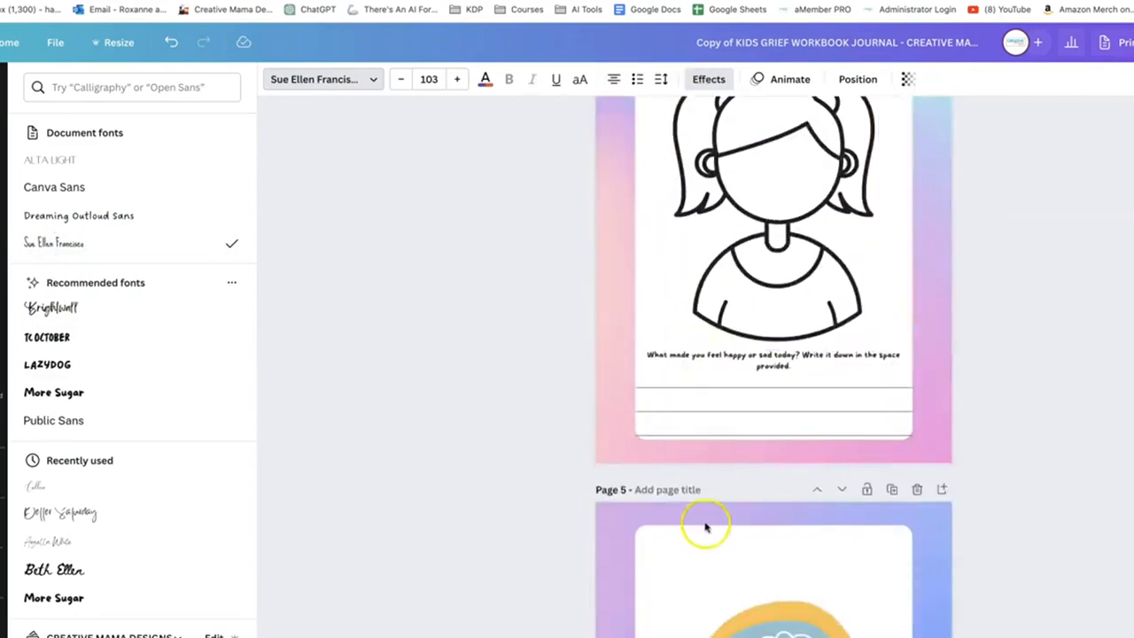
scroll(709, 522, "up", 4)
left_click(771, 418)
scroll(772, 464, "up", 1)
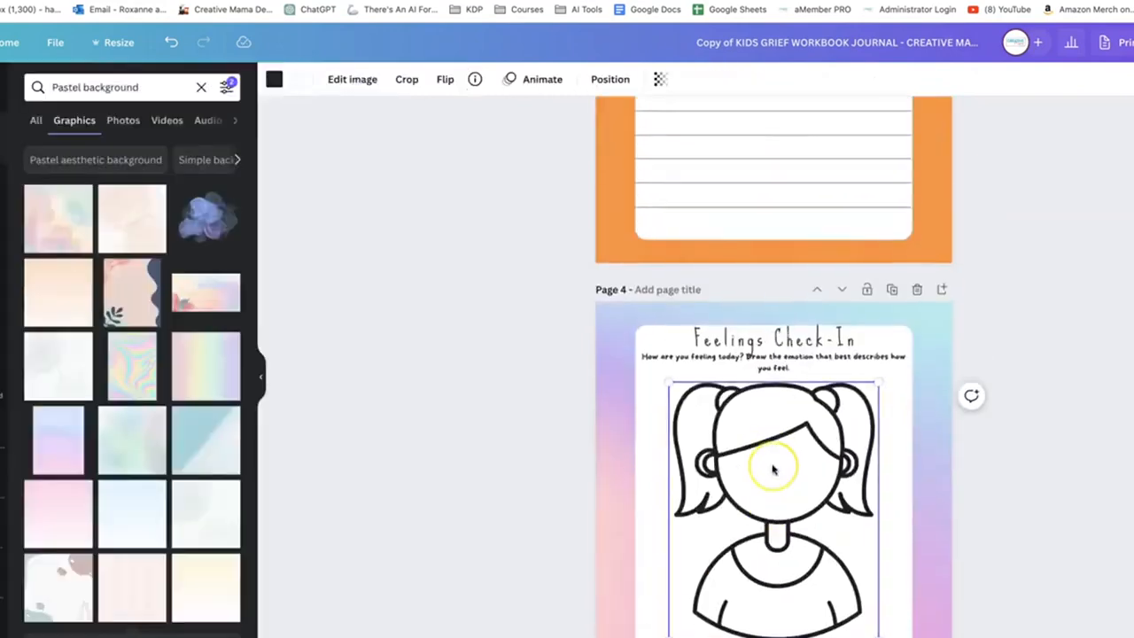
scroll(773, 465, "down", 7)
scroll(772, 470, "down", 5)
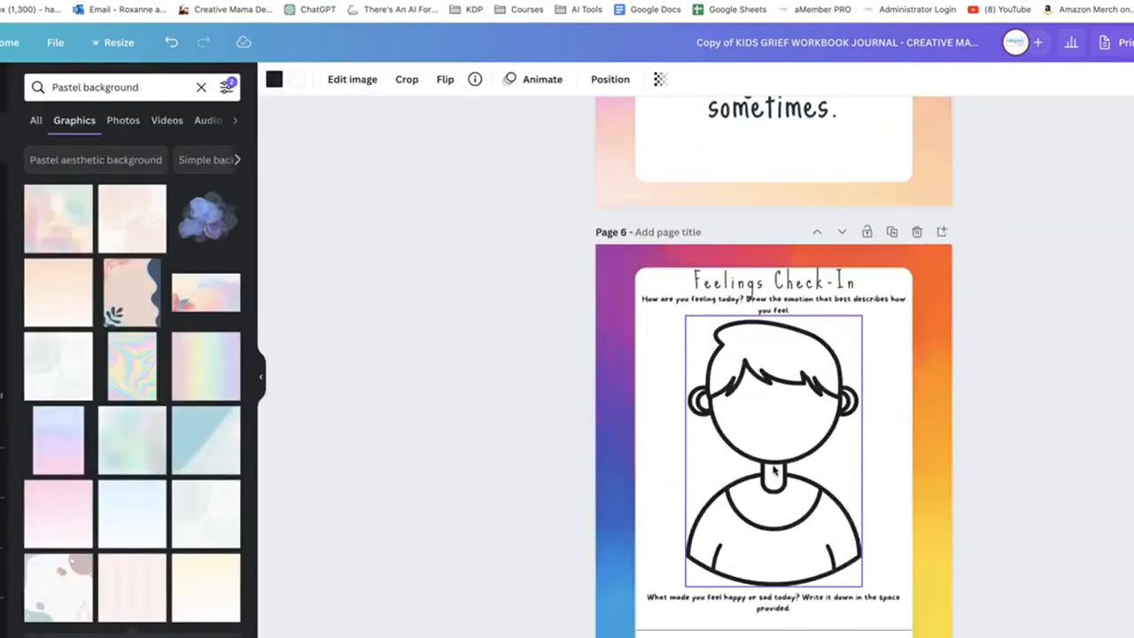
scroll(727, 523, "down", 6)
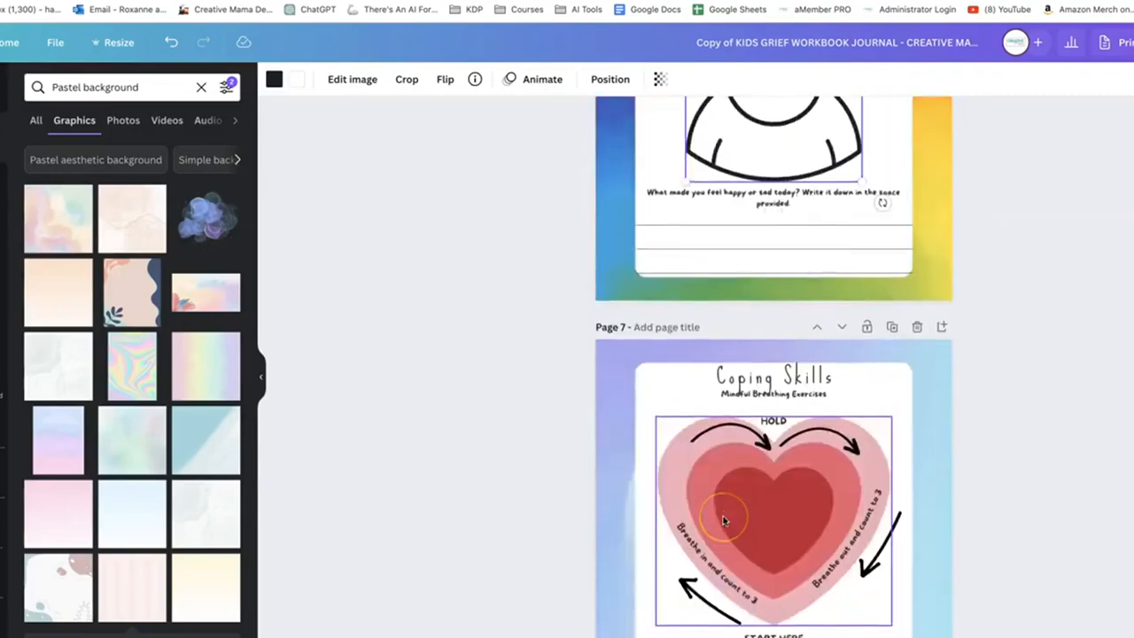
scroll(723, 520, "down", 1)
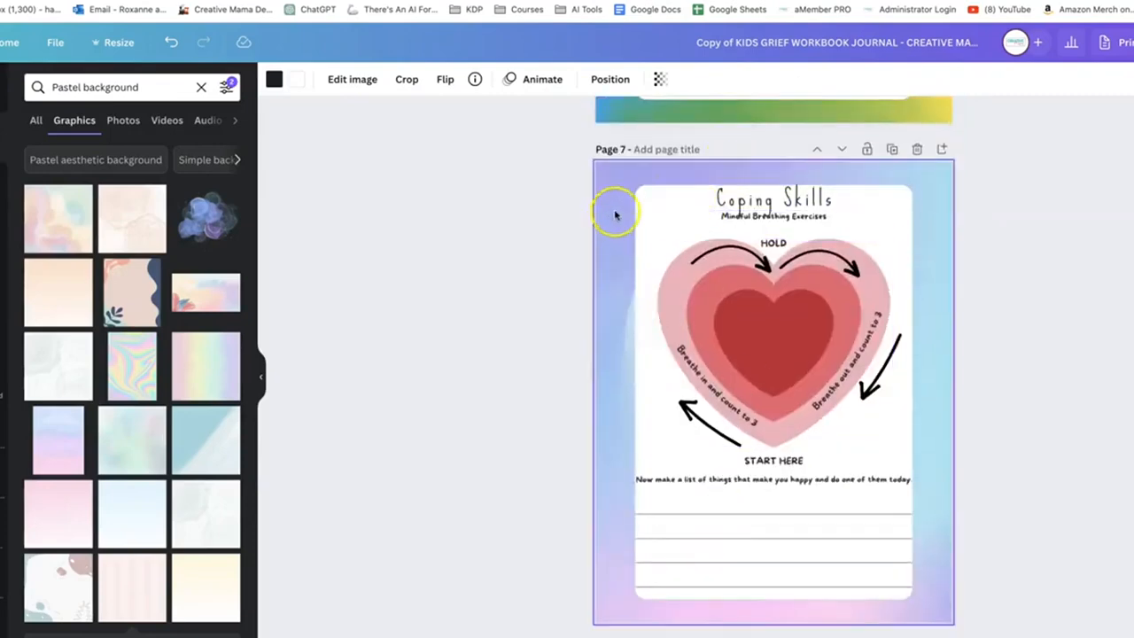
scroll(761, 378, "down", 2)
scroll(760, 377, "down", 10)
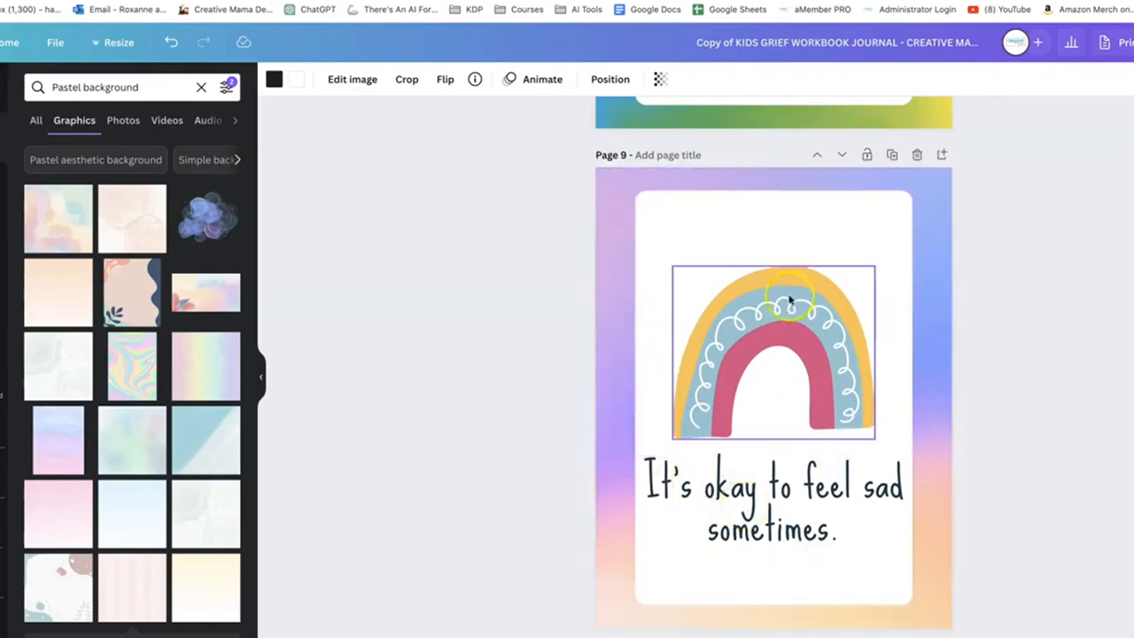
scroll(784, 310, "up", 2)
scroll(784, 354, "down", 3)
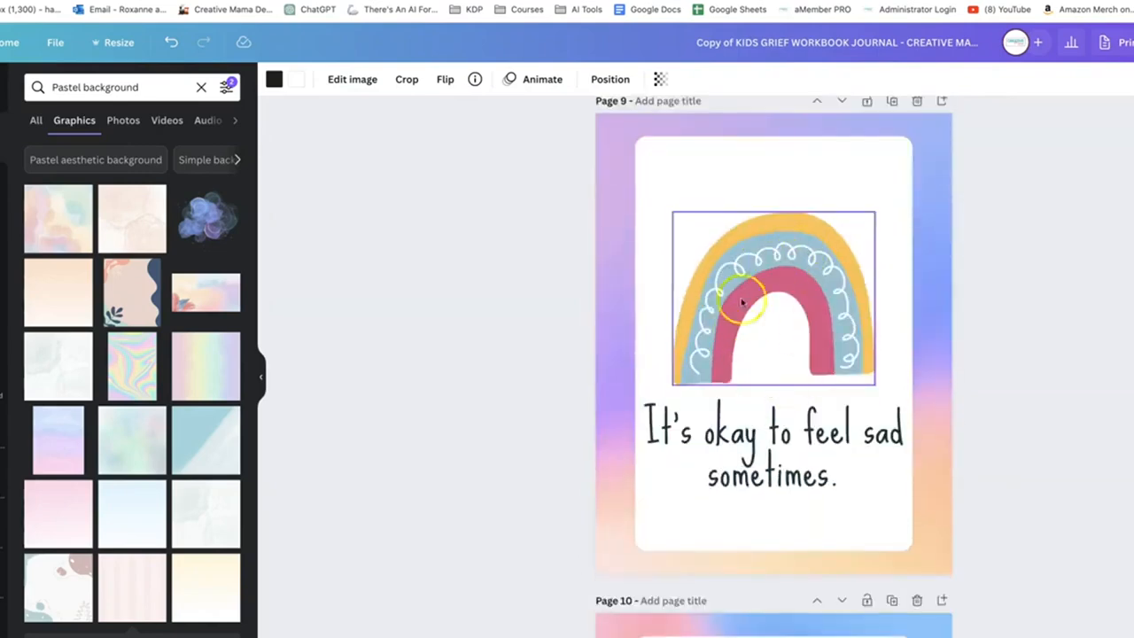
scroll(753, 364, "down", 2)
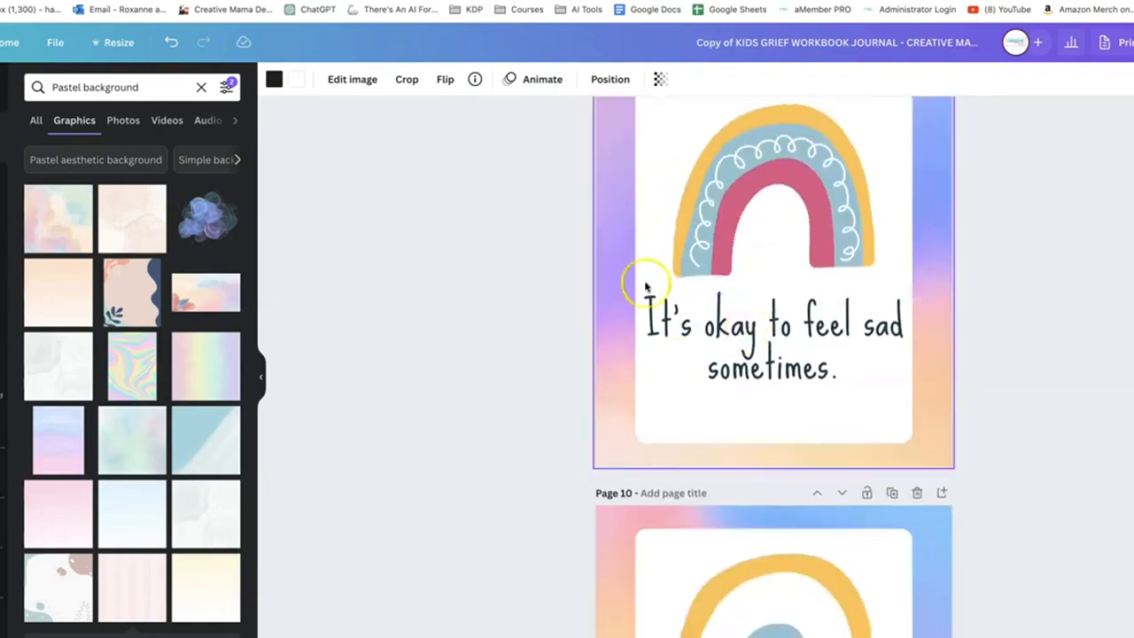
scroll(766, 372, "up", 10)
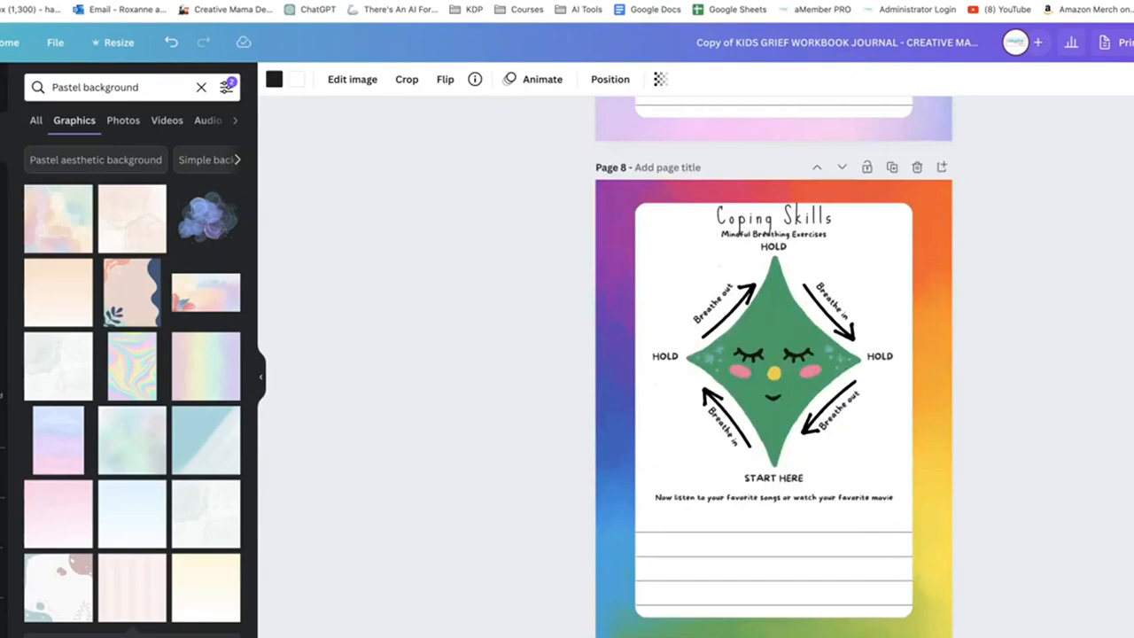
Review all pages of the kids' workbook in the page grid overview
key("alt+super+3")
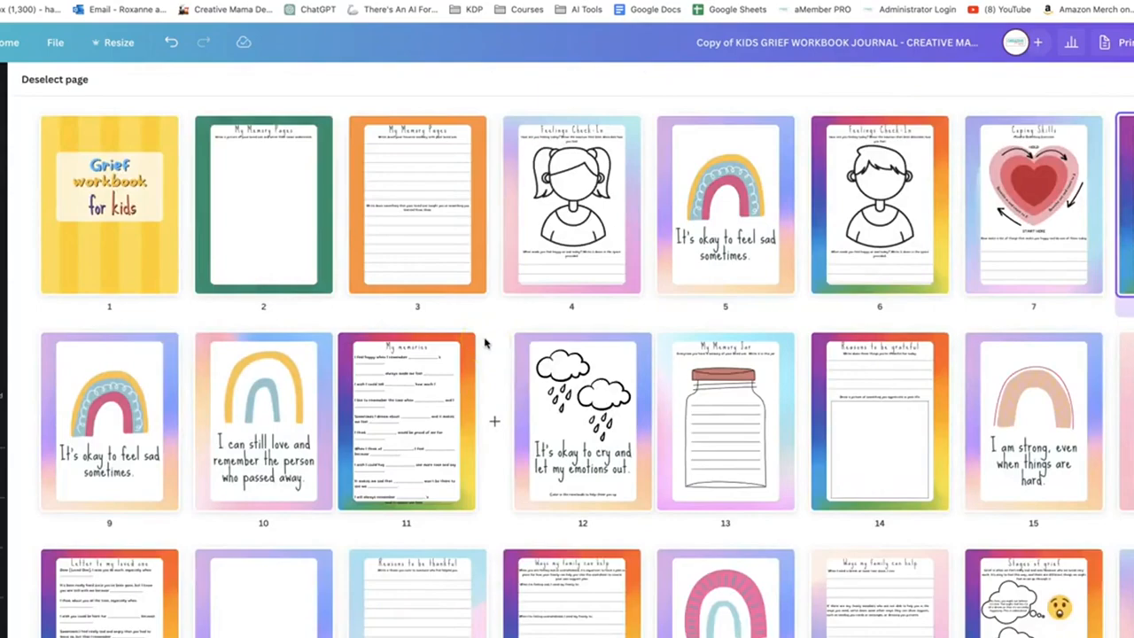
scroll(492, 335, "down", 5)
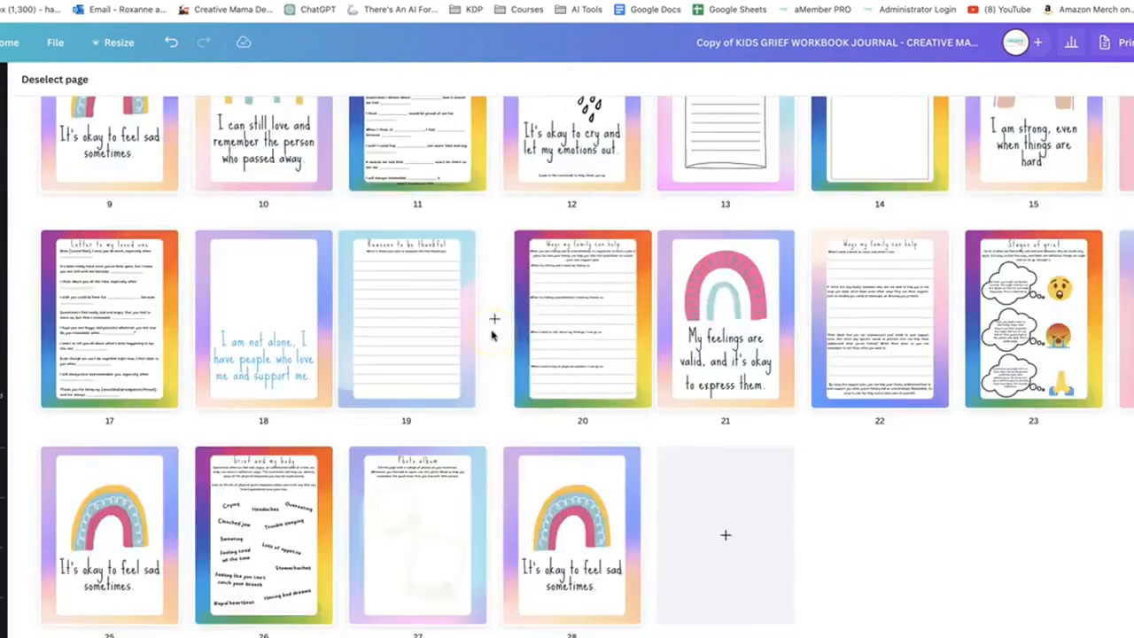
scroll(956, 550, "up", 1)
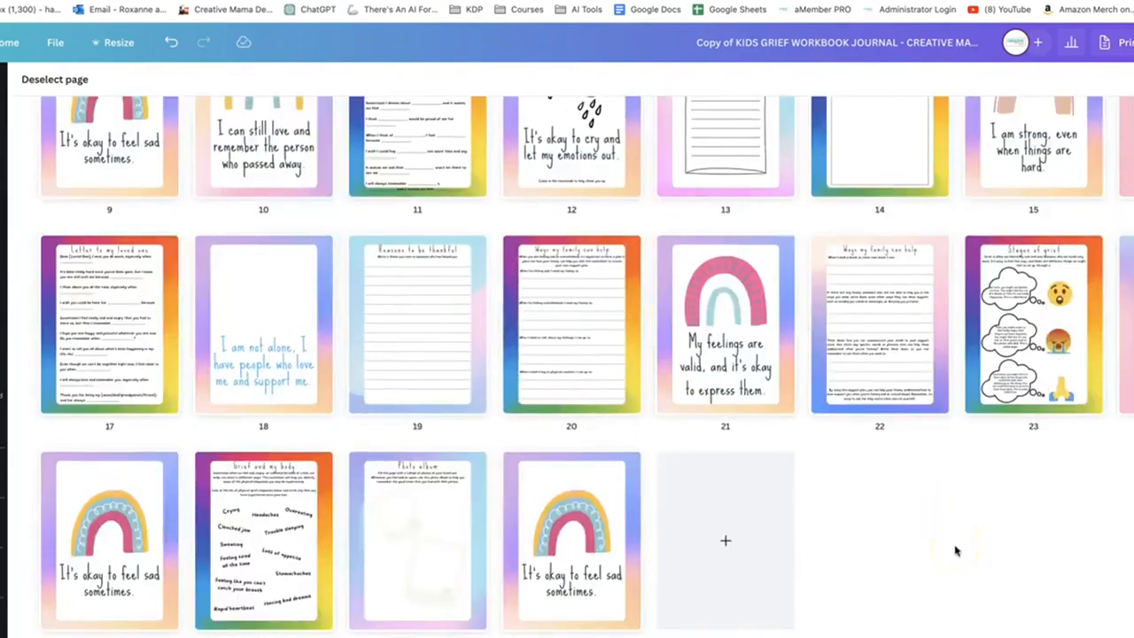
scroll(955, 550, "up", 5)
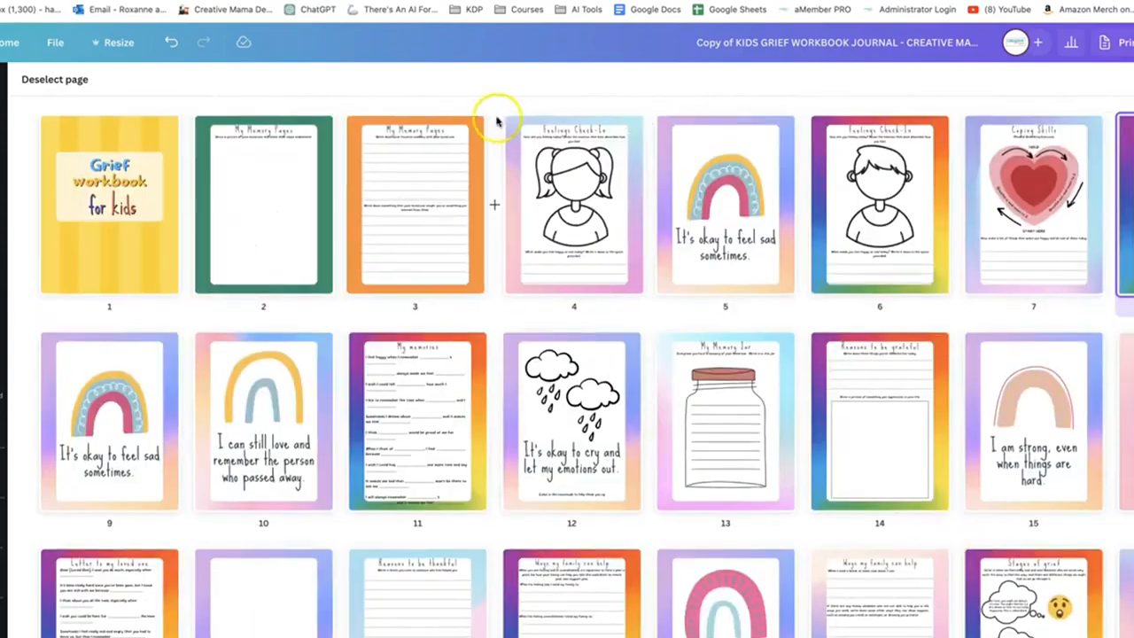
Switch to the adults' grief workbook and show all its pages in the grid overview
mouse_move(184, 393)
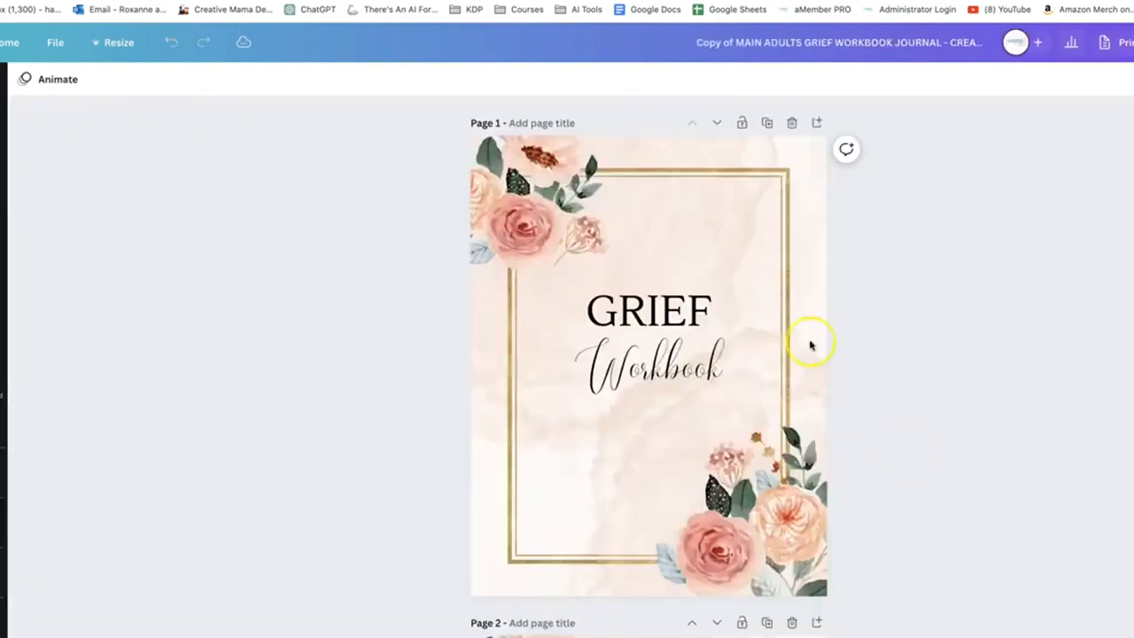
left_click(1125, 633)
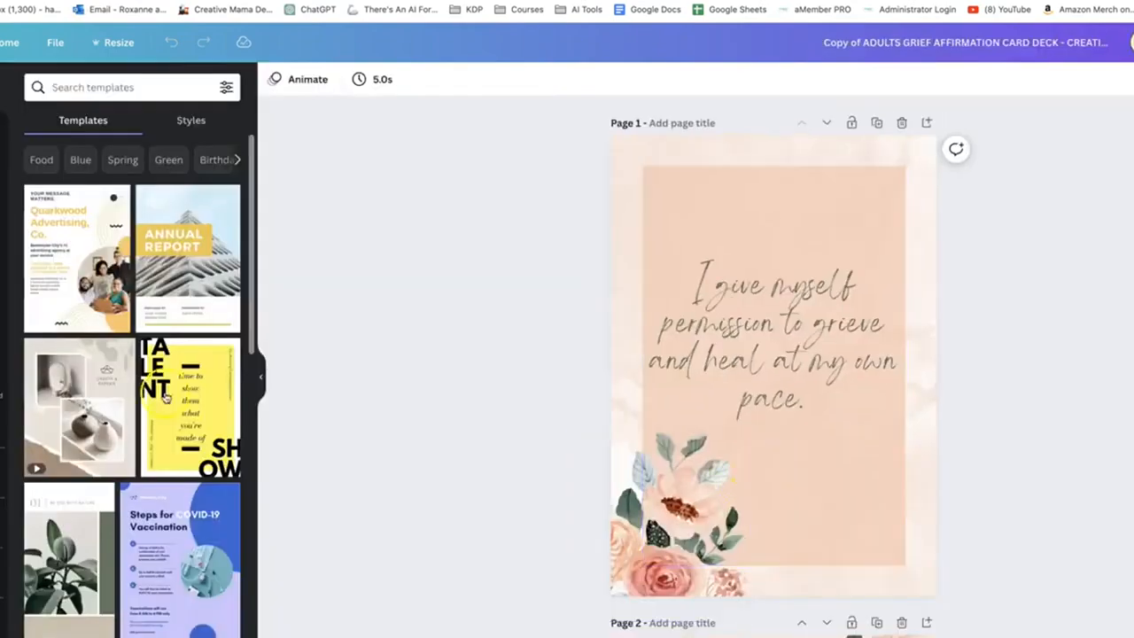
Switch to the adults' grief affirmation card deck and resize that design to 8.5 × 11 in
left_click(260, 378)
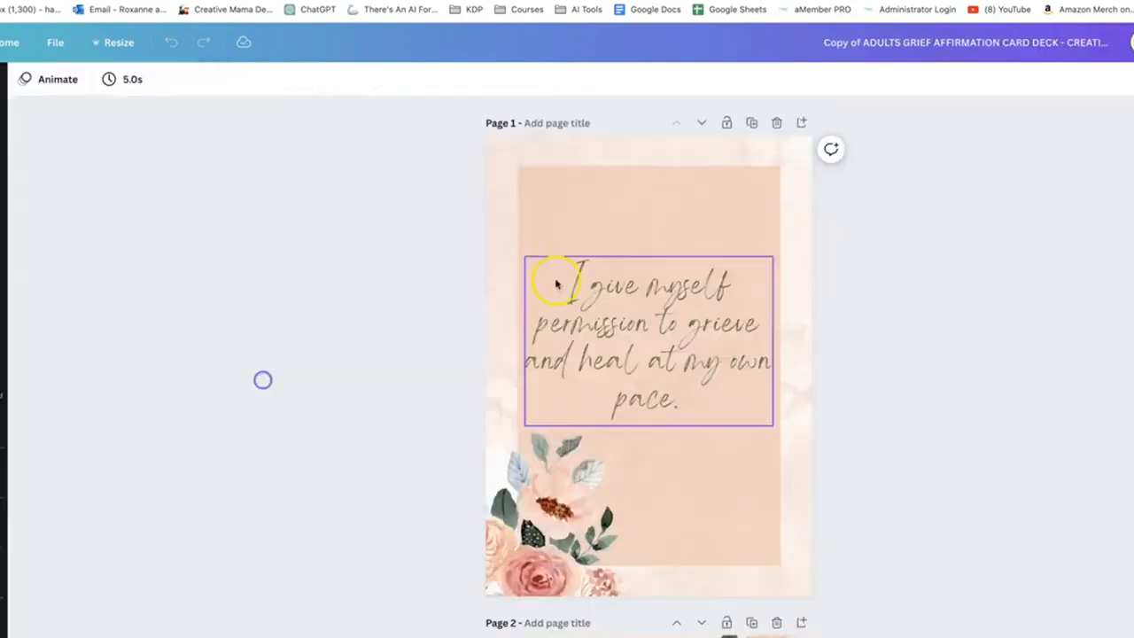
left_click(116, 43)
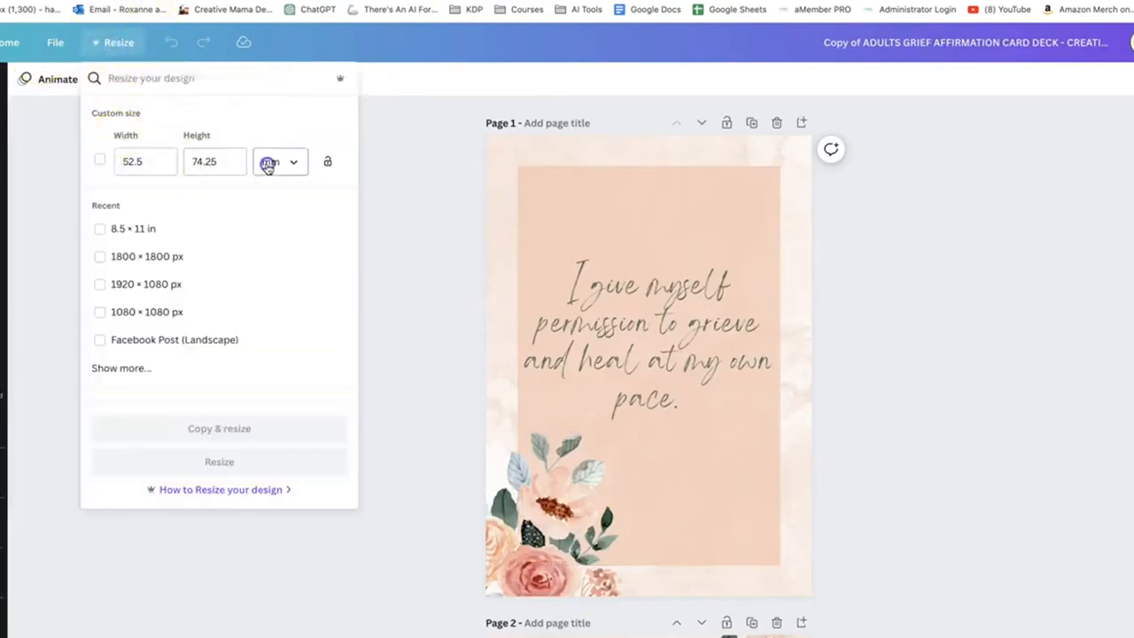
left_click(267, 168)
left_click(283, 222)
left_click(139, 160)
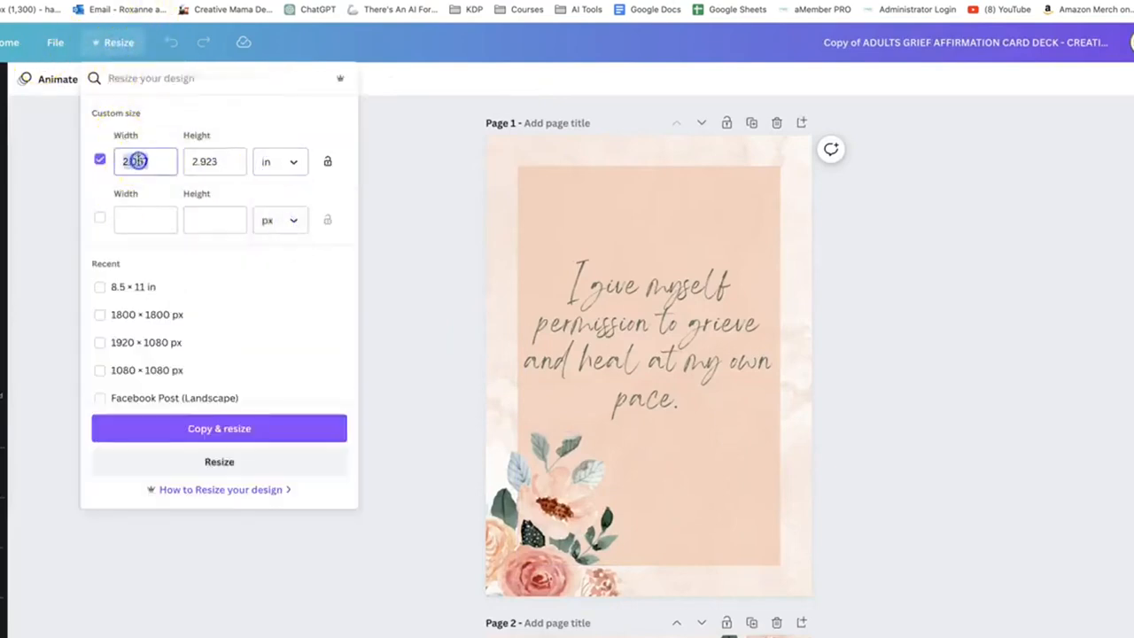
key("Tab")
type("1")
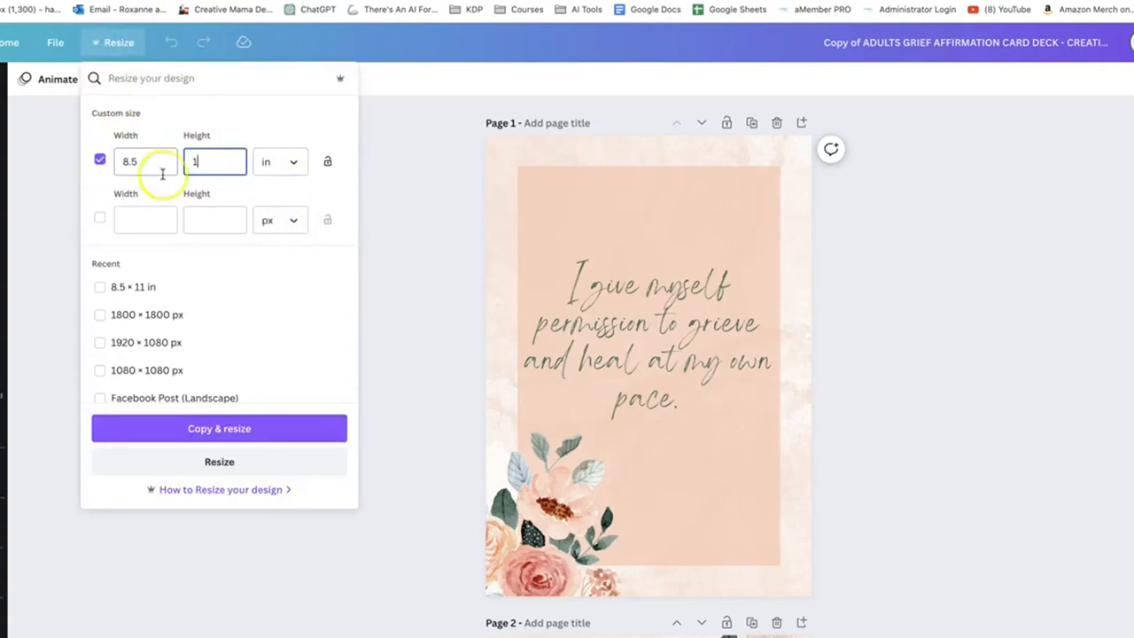
type("1")
left_click(192, 460)
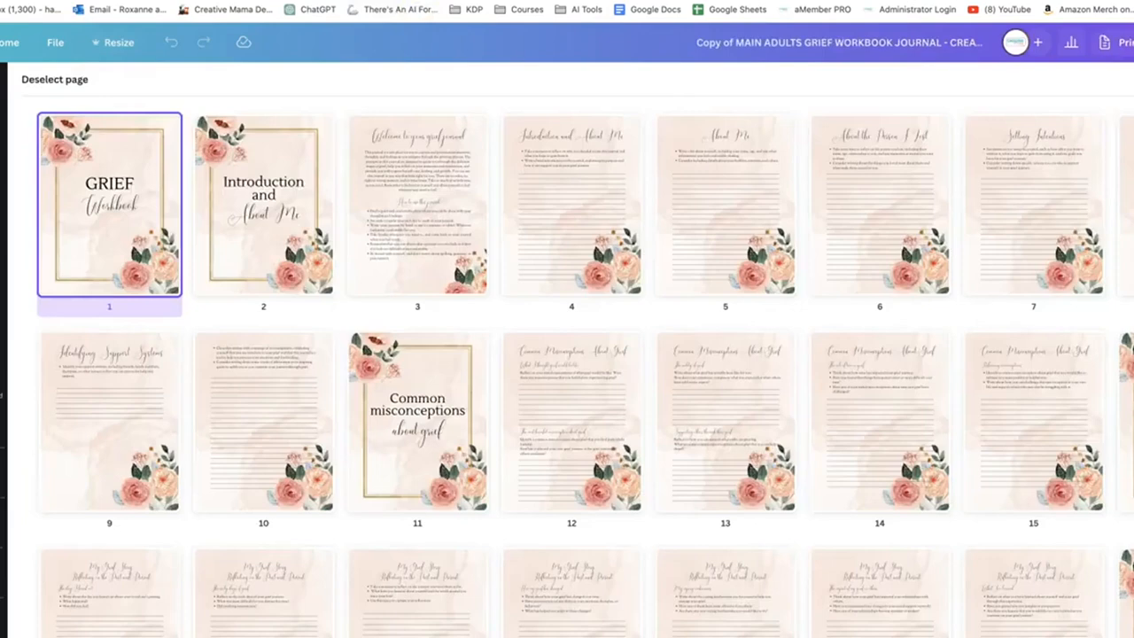
In the adults' workbook, duplicate the "Welcome to your grief journal" page and clear page 3 down to its background
left_click(442, 218)
key("ctrl+d")
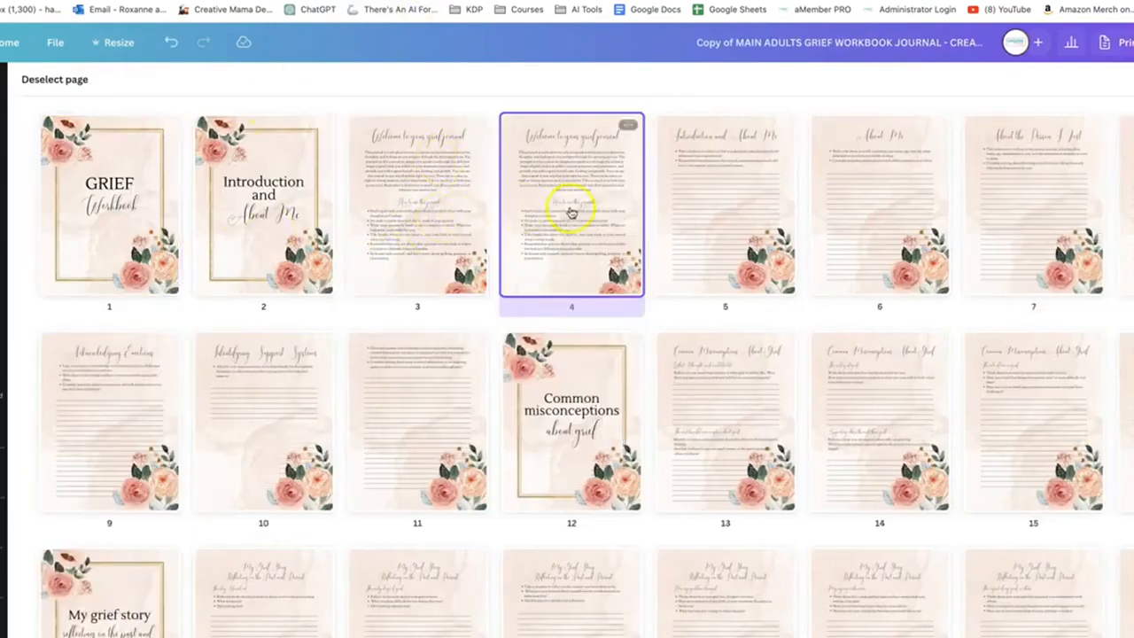
double_click(377, 223)
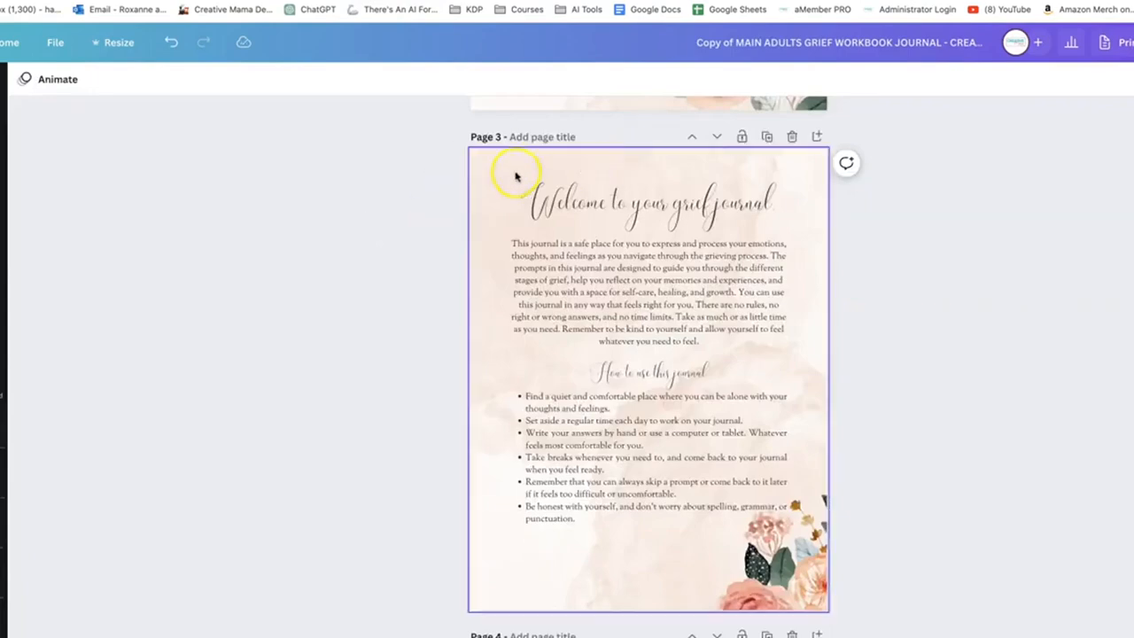
left_click_drag(514, 171, 792, 584)
key("Delete")
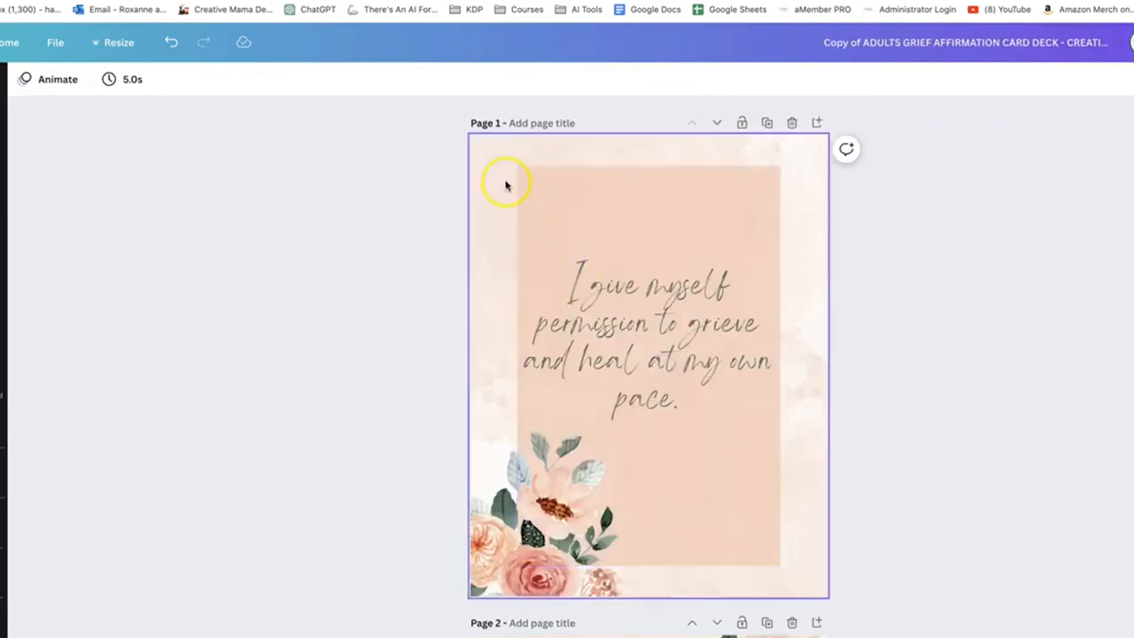
Copy the first card's affirmation text and peach panel onto the cleared page 3, and check it in the page grid overview
left_click_drag(505, 183, 650, 367)
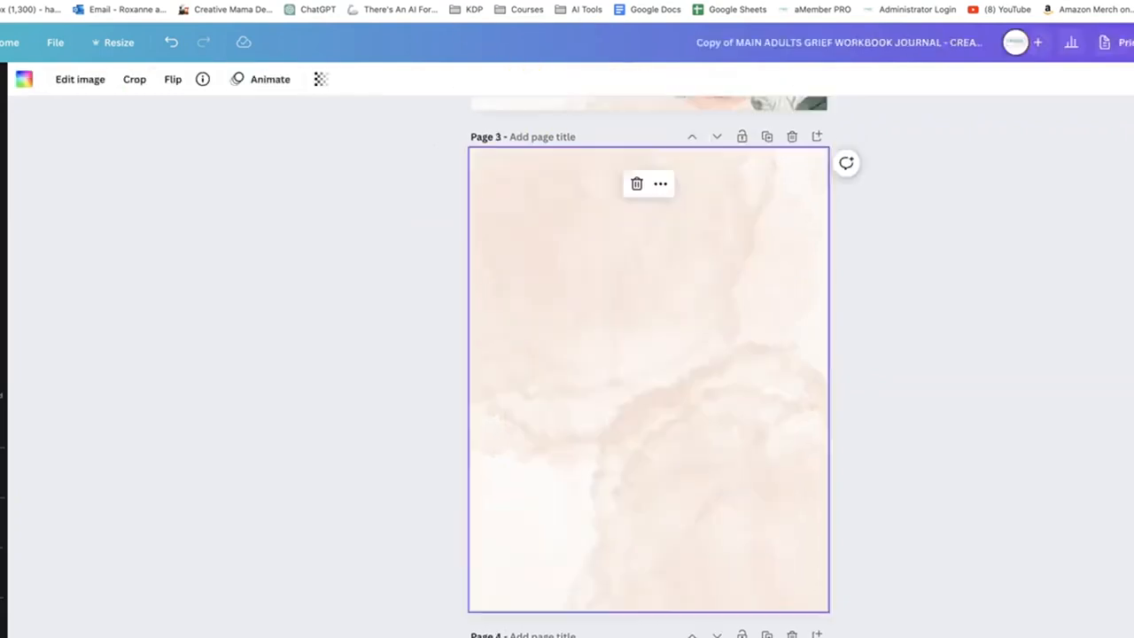
key("ctrl+v")
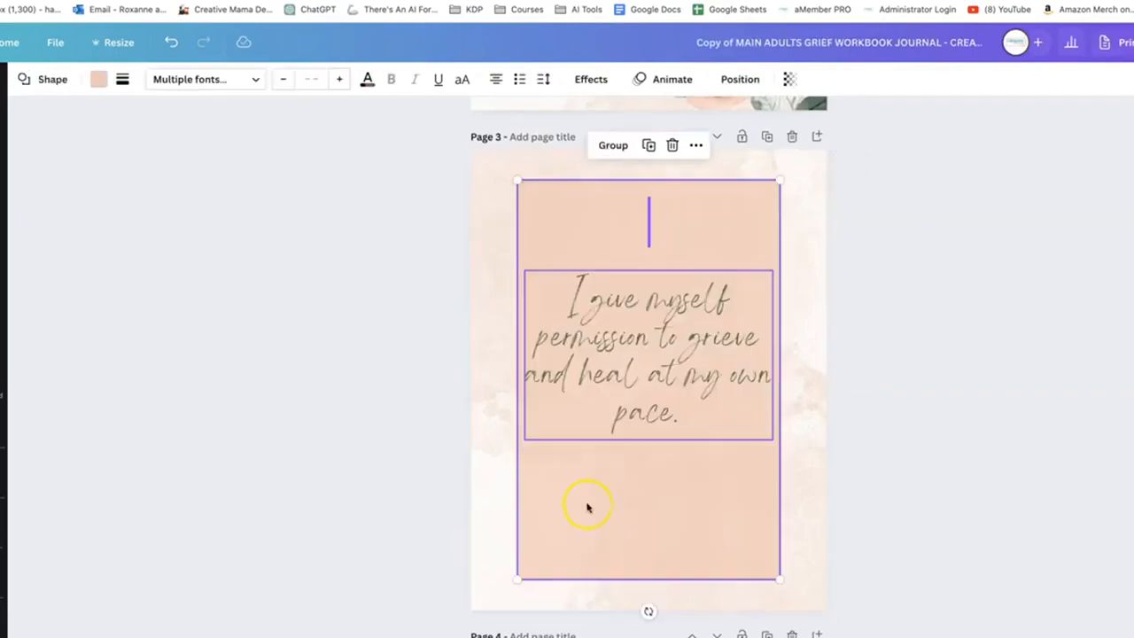
scroll(543, 478, "down", 2)
scroll(512, 400, "up", 4)
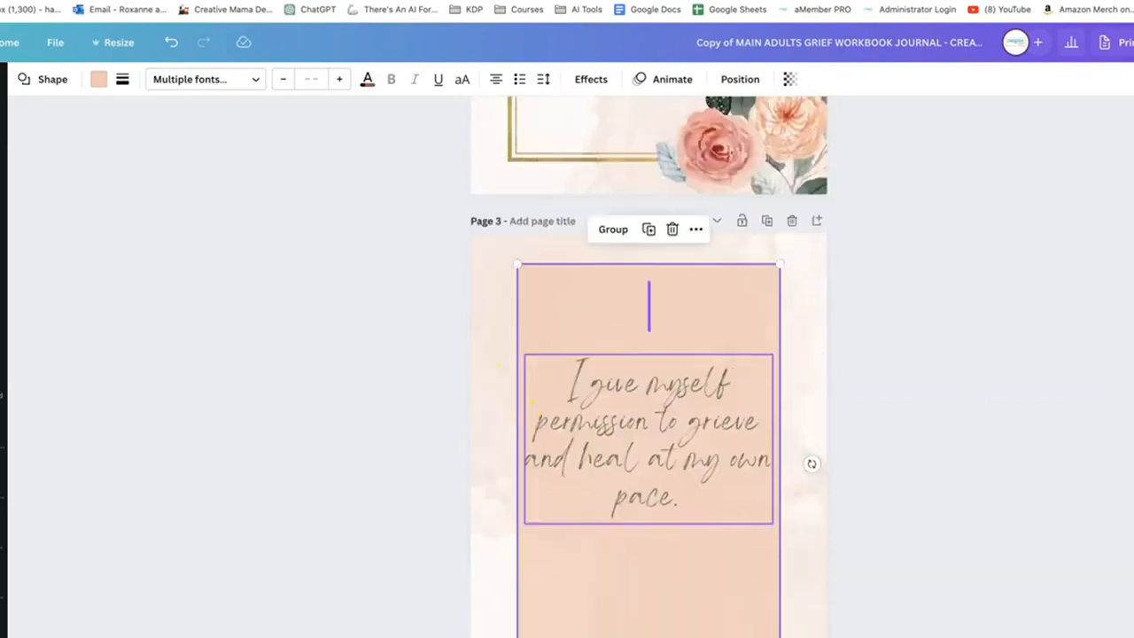
left_click(1133, 637)
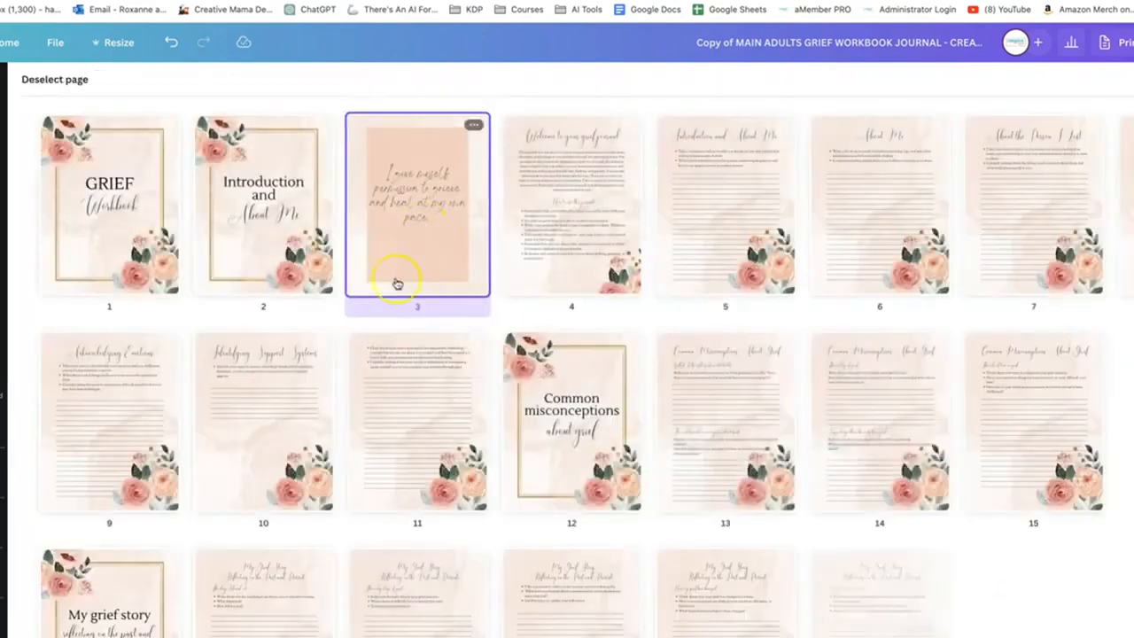
Delete the peach panel behind the affirmation on page 3 and enlarge the centred text to about font size 90
double_click(429, 264)
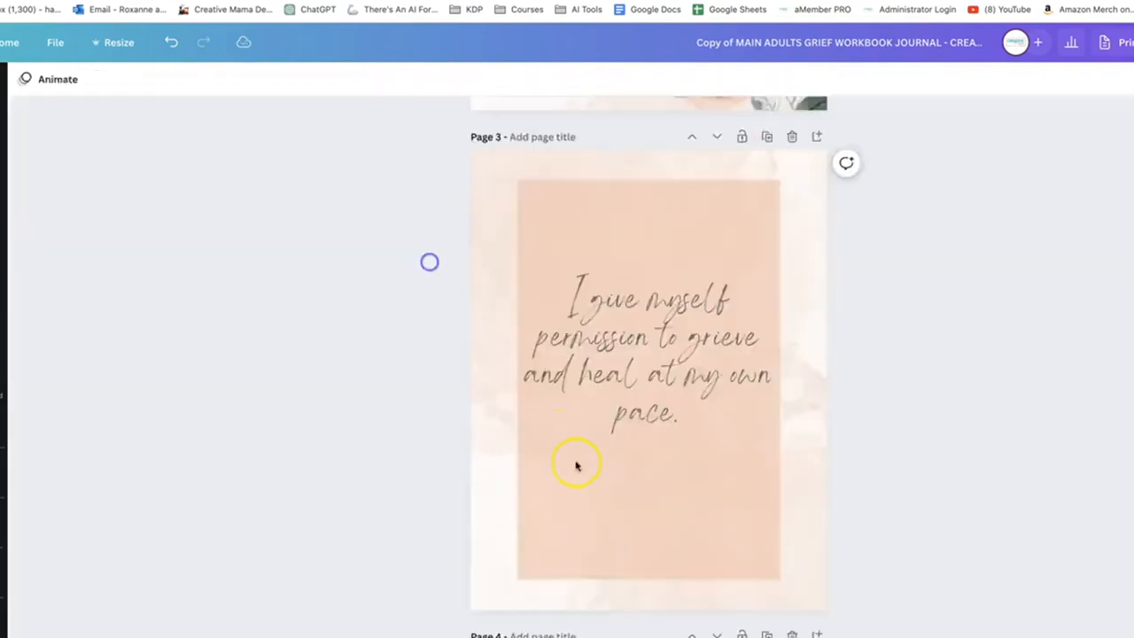
left_click(632, 524)
key("Delete")
left_click(663, 372)
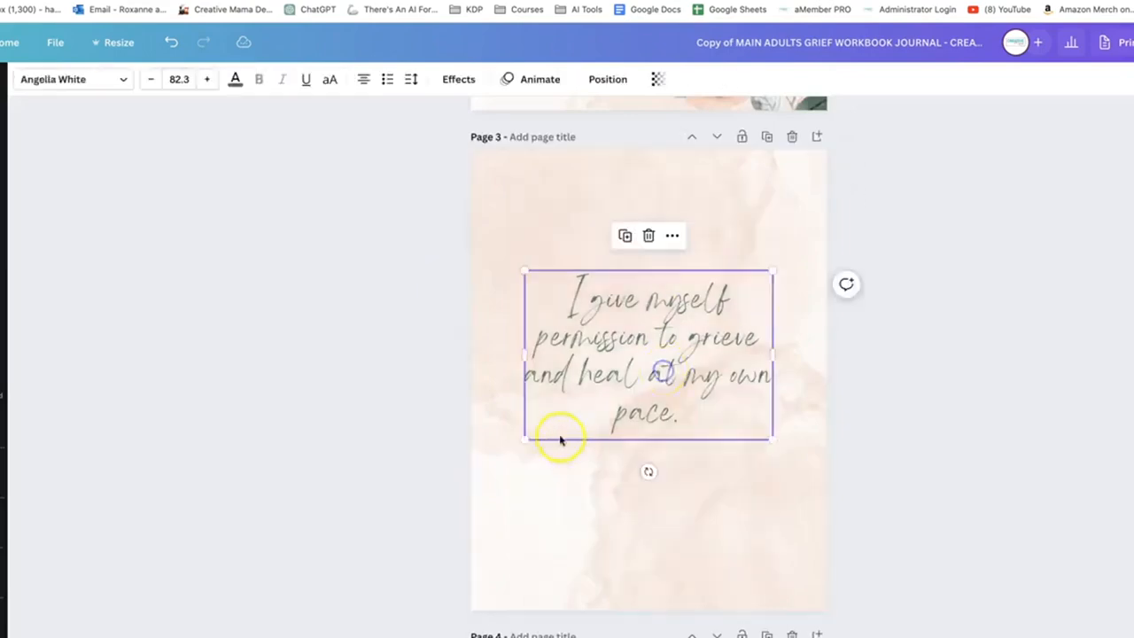
left_click_drag(526, 436, 505, 457)
mouse_move(709, 346)
left_mouse_down()
mouse_move(709, 375)
mouse_move(704, 350)
left_mouse_up()
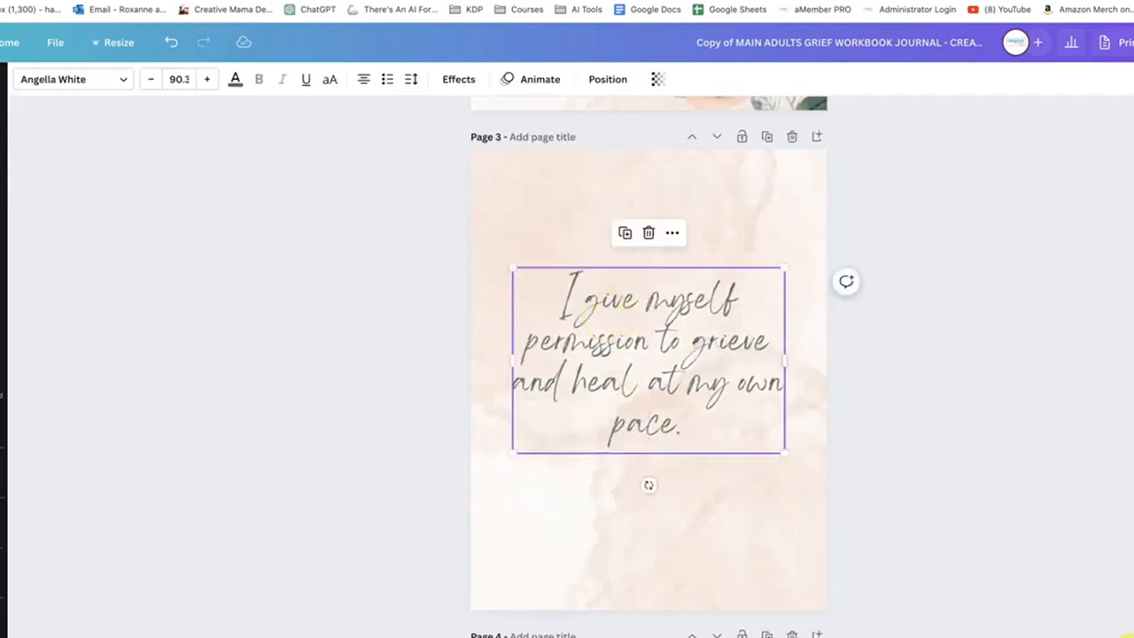
left_click(1133, 636)
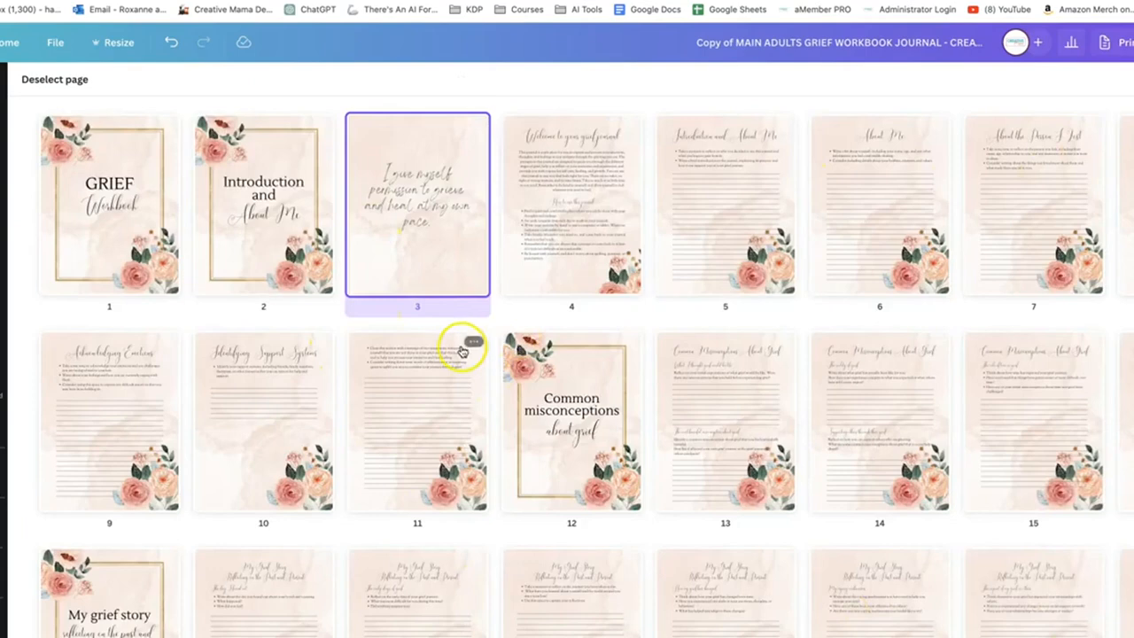
Open page 3 from the grid overview and inspect its affirmation text and watercolour background separately
double_click(432, 218)
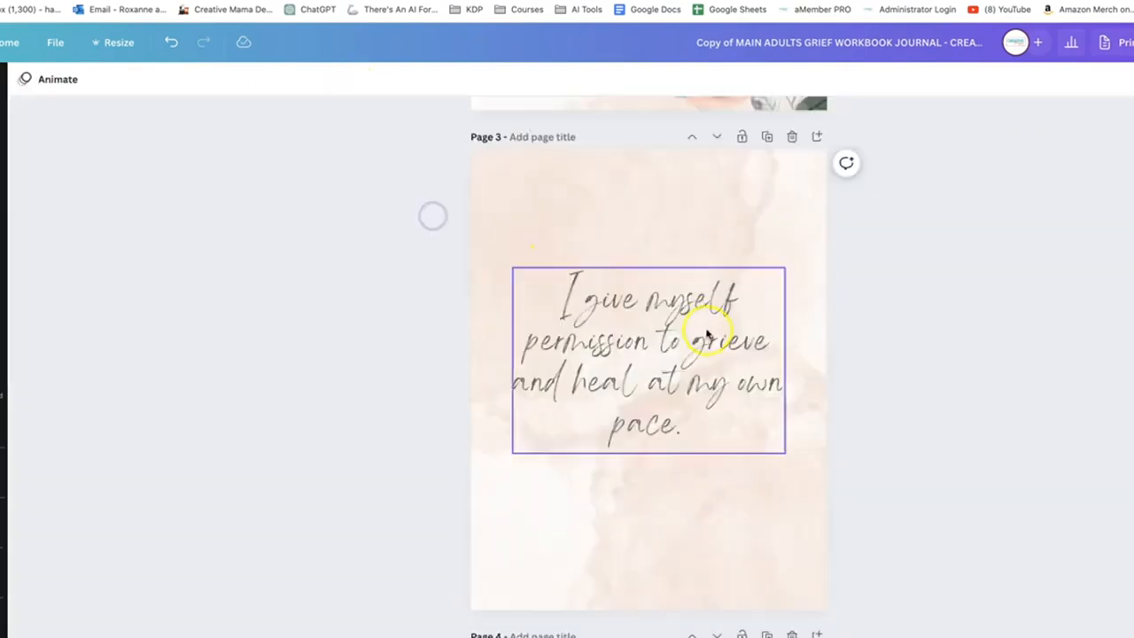
left_click(705, 331)
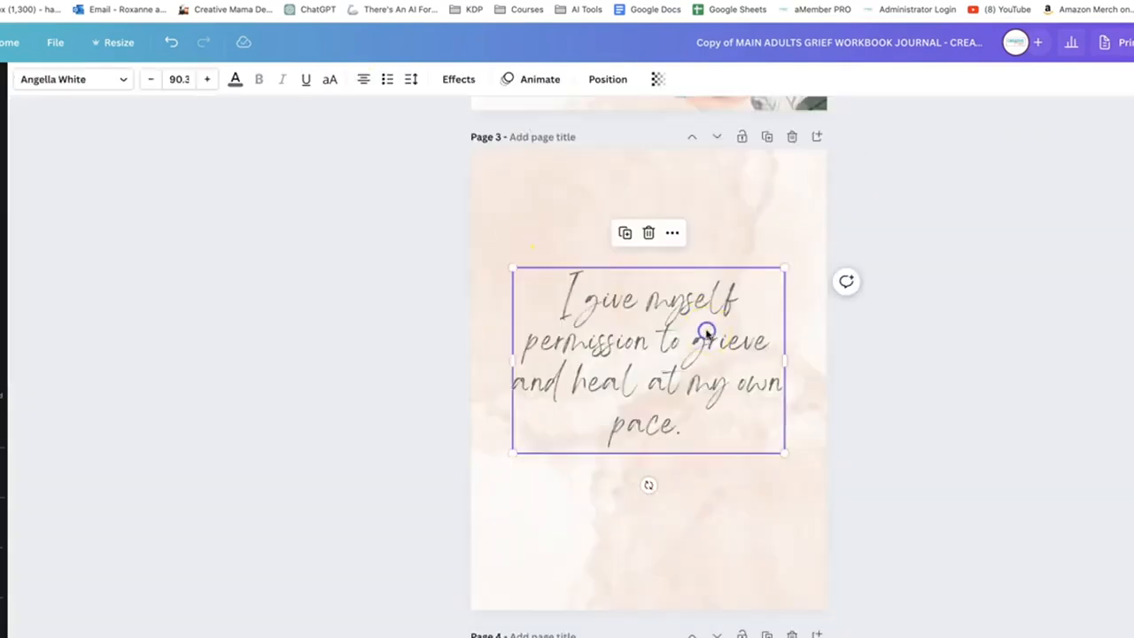
left_click(681, 509)
left_click(663, 403)
left_click(562, 198)
scroll(563, 221, "up", 2)
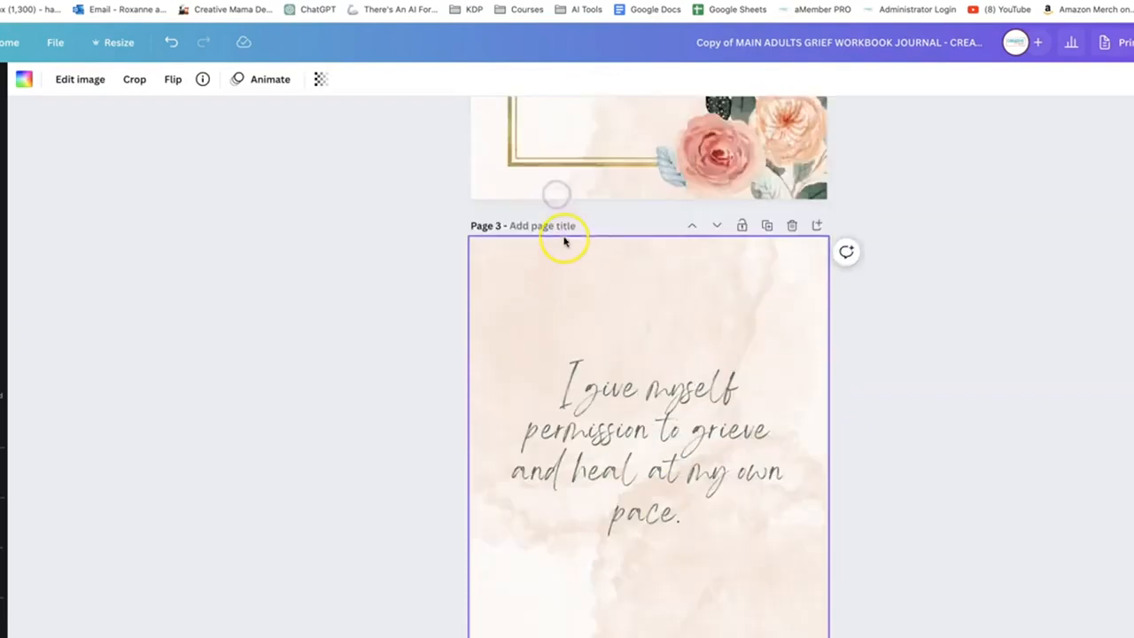
View the image editing options for page 3's background and compare the page with the "Introduction and About Me" page
left_click(566, 319)
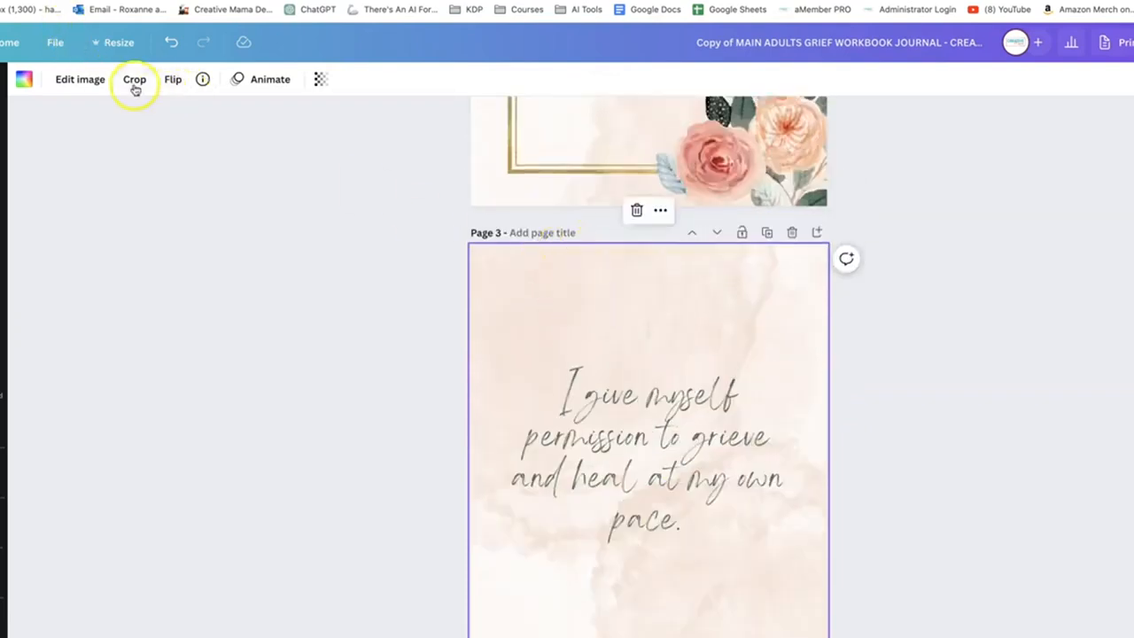
left_click(79, 79)
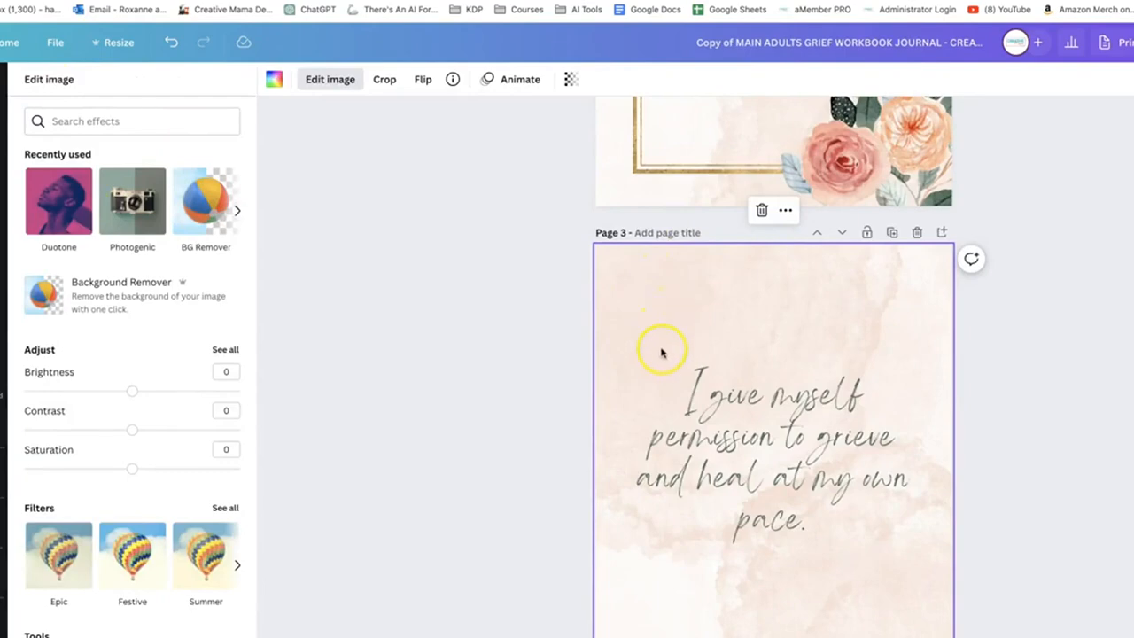
scroll(651, 305, "up", 2)
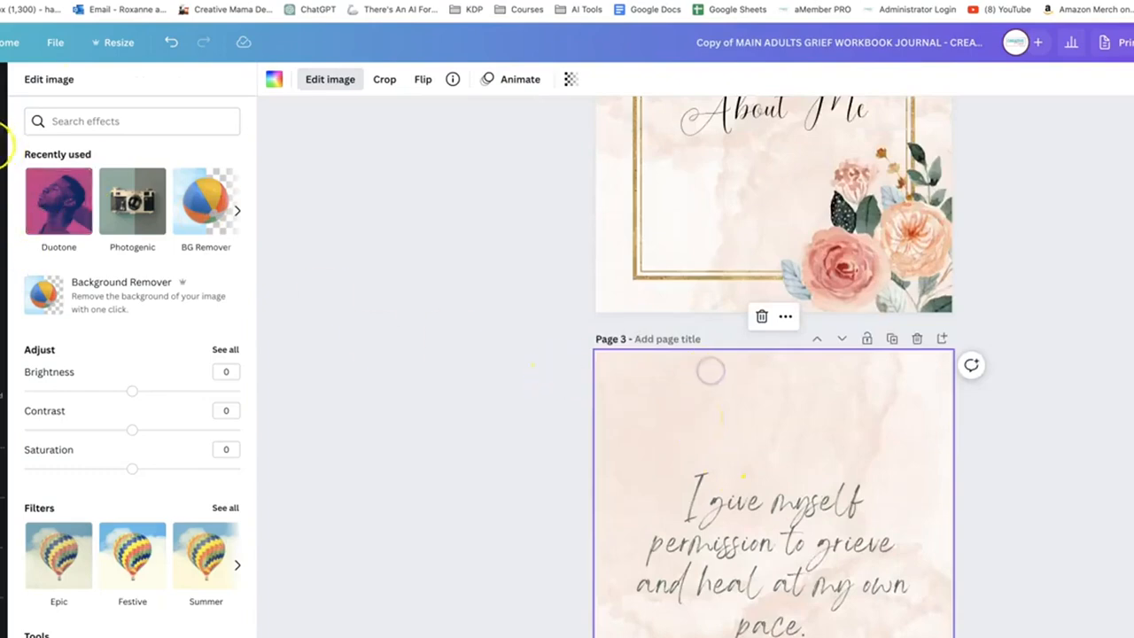
scroll(792, 413, "up", 5)
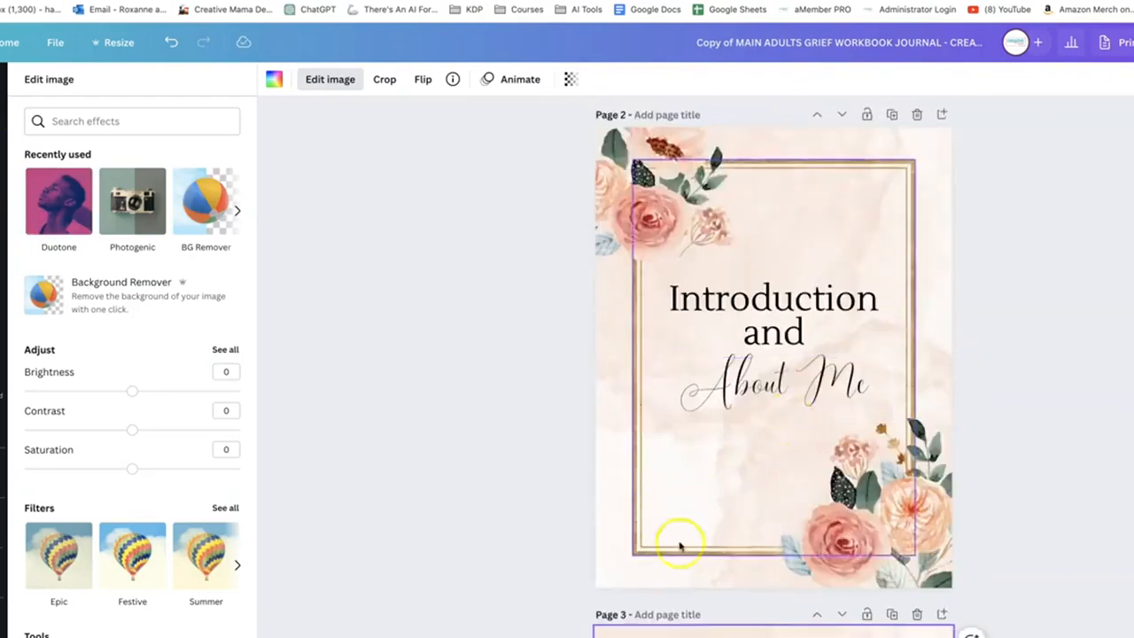
scroll(620, 504, "down", 5)
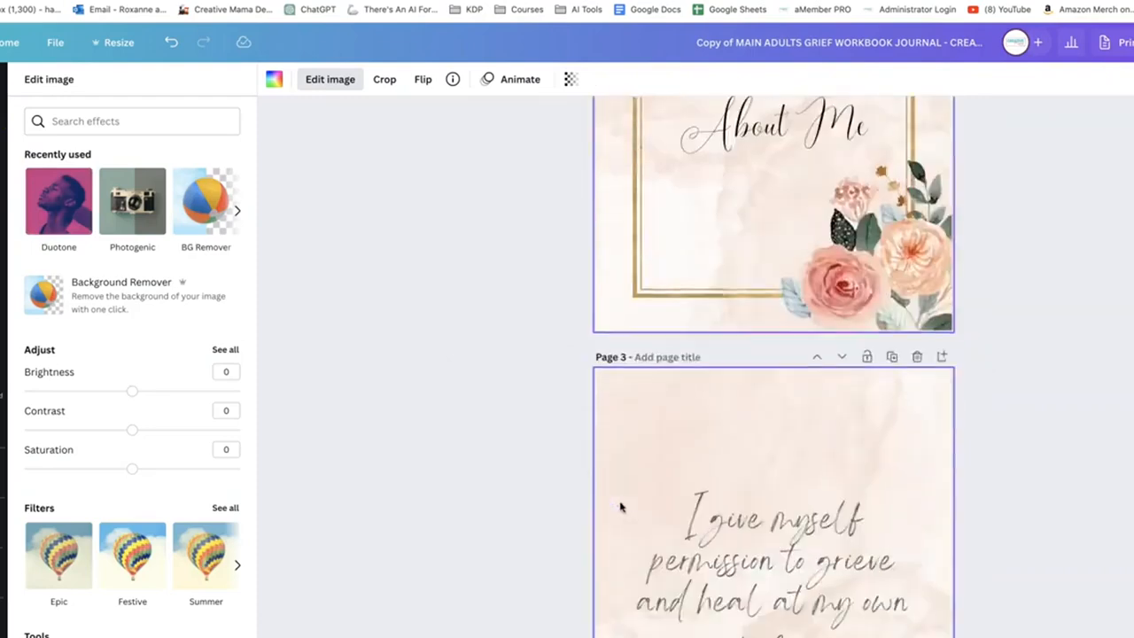
scroll(620, 504, "down", 2)
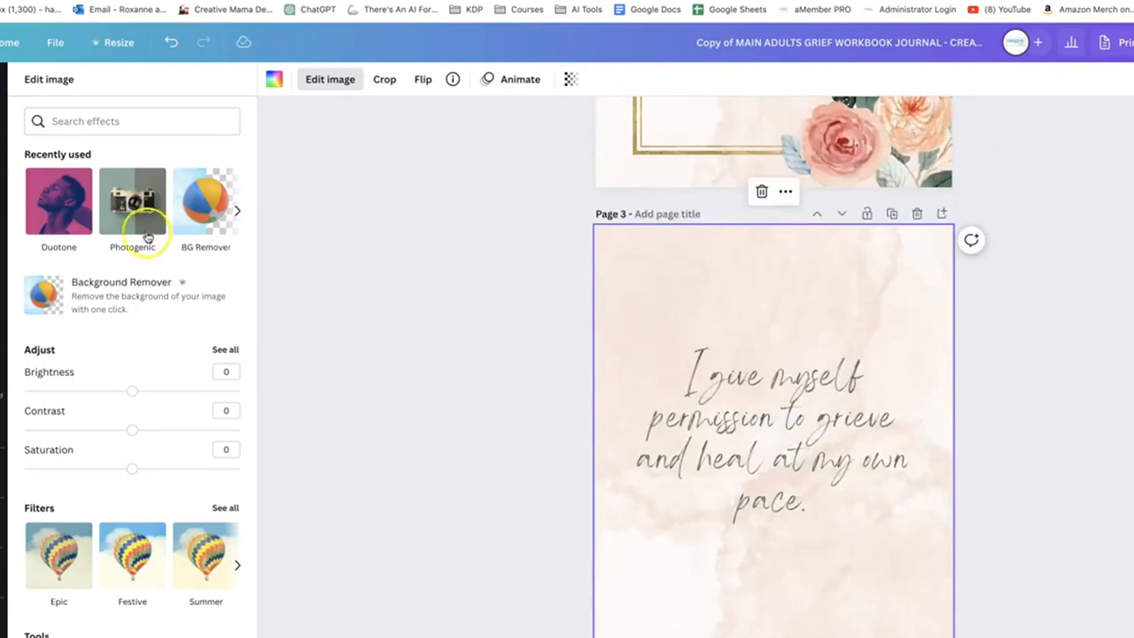
left_click(671, 247)
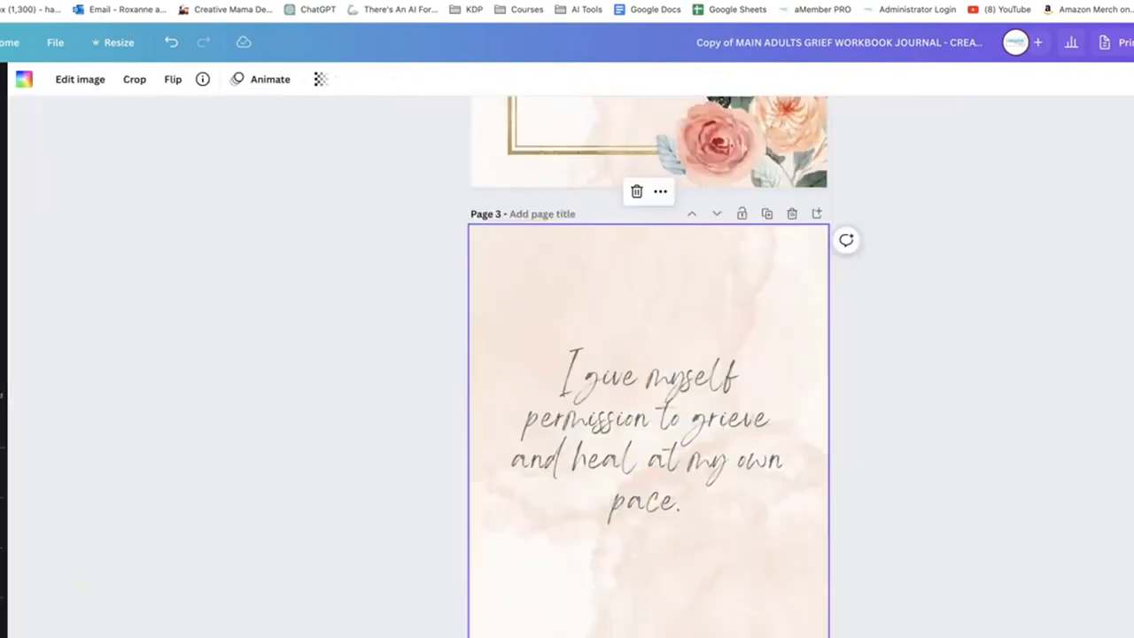
Review the workbook in the grid overview, then open the "GRIEF Workbook" cover and select its upper-left flower cluster
left_click(1085, 635)
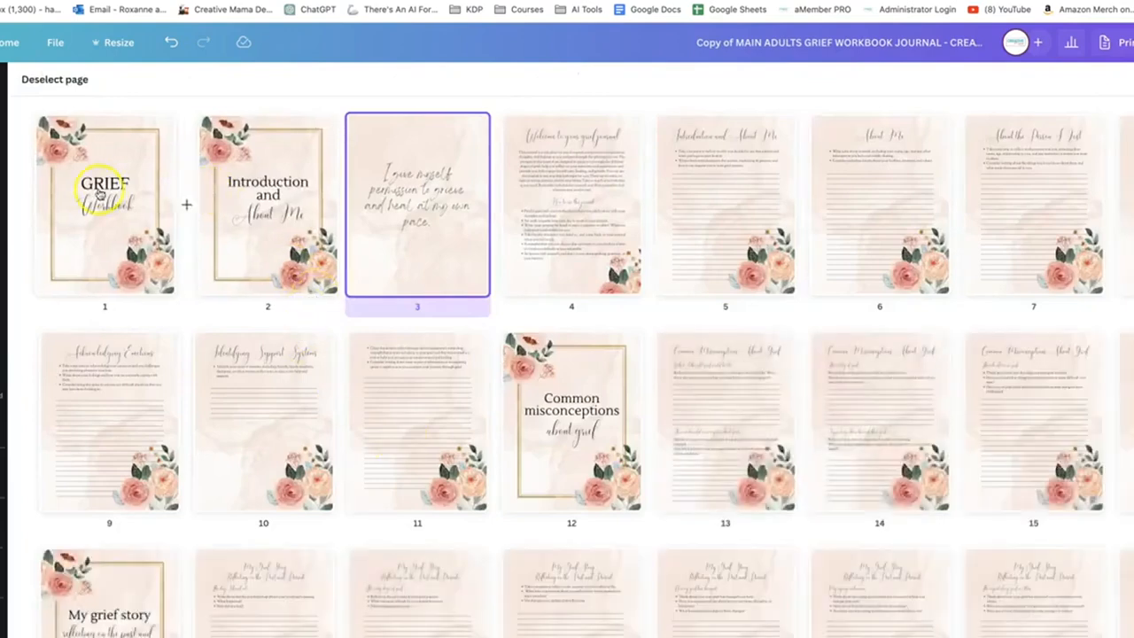
scroll(690, 202, "down", 2)
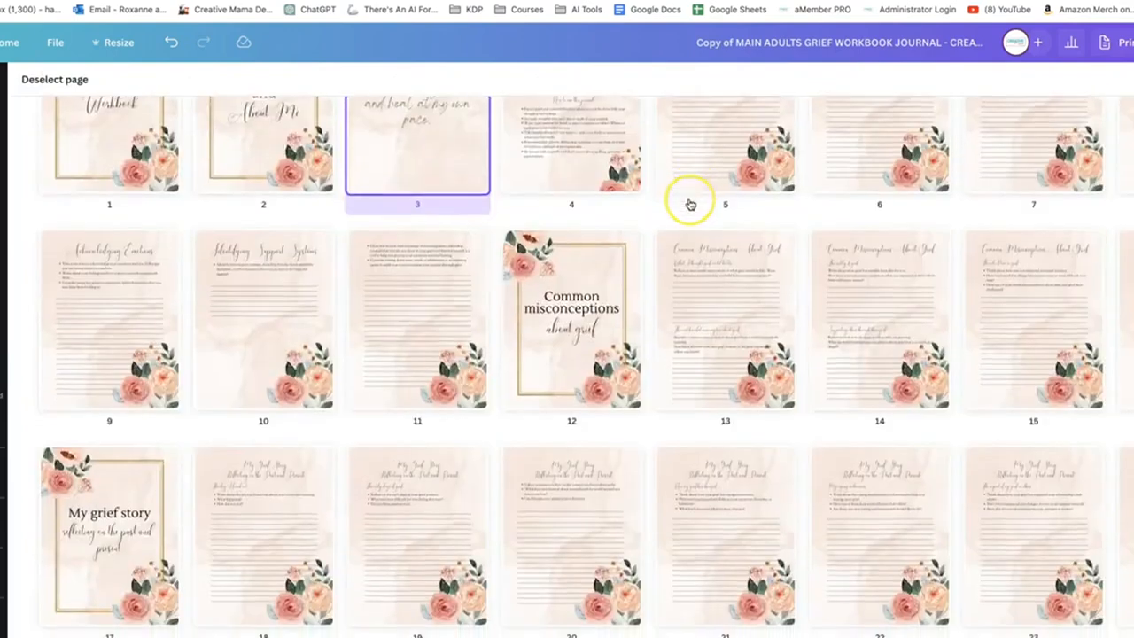
scroll(691, 205, "down", 1)
scroll(686, 204, "up", 3)
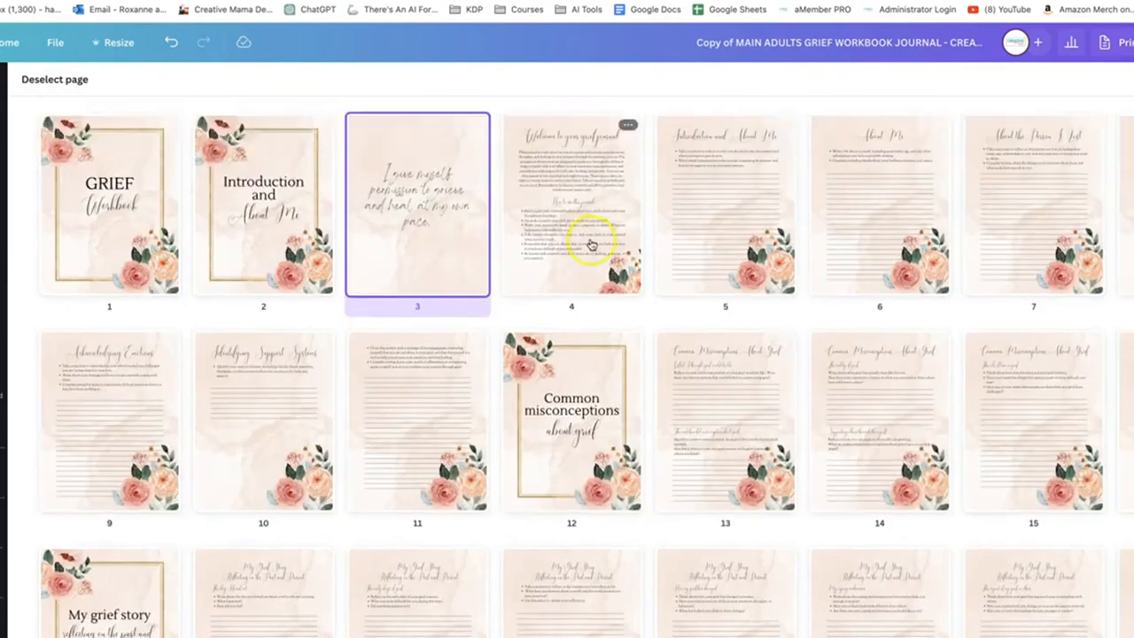
double_click(66, 147)
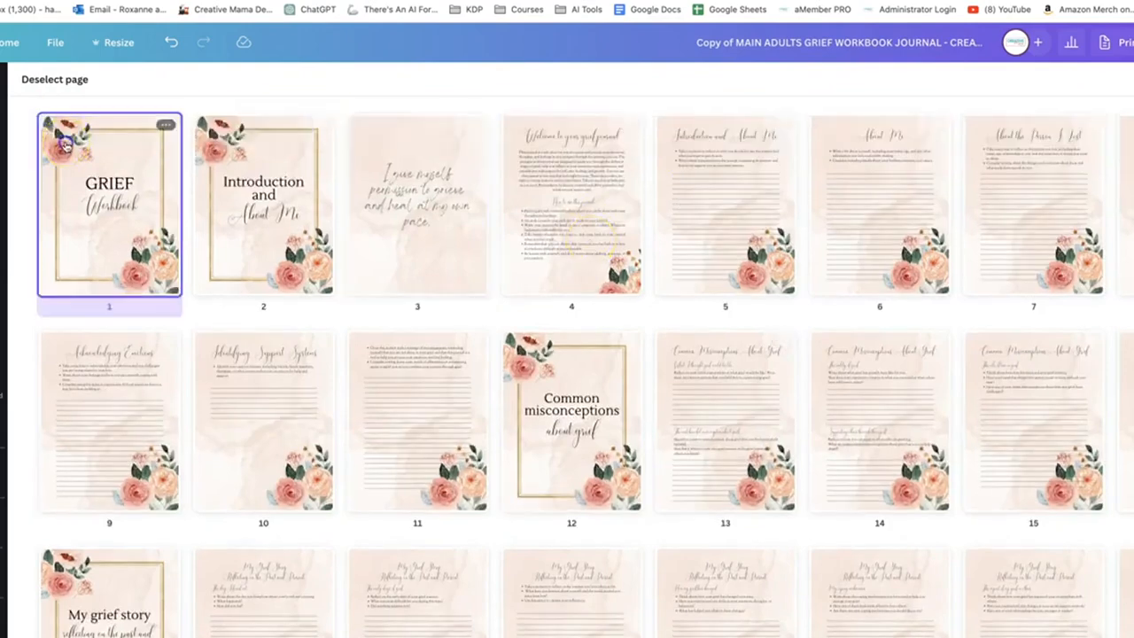
left_click(535, 169)
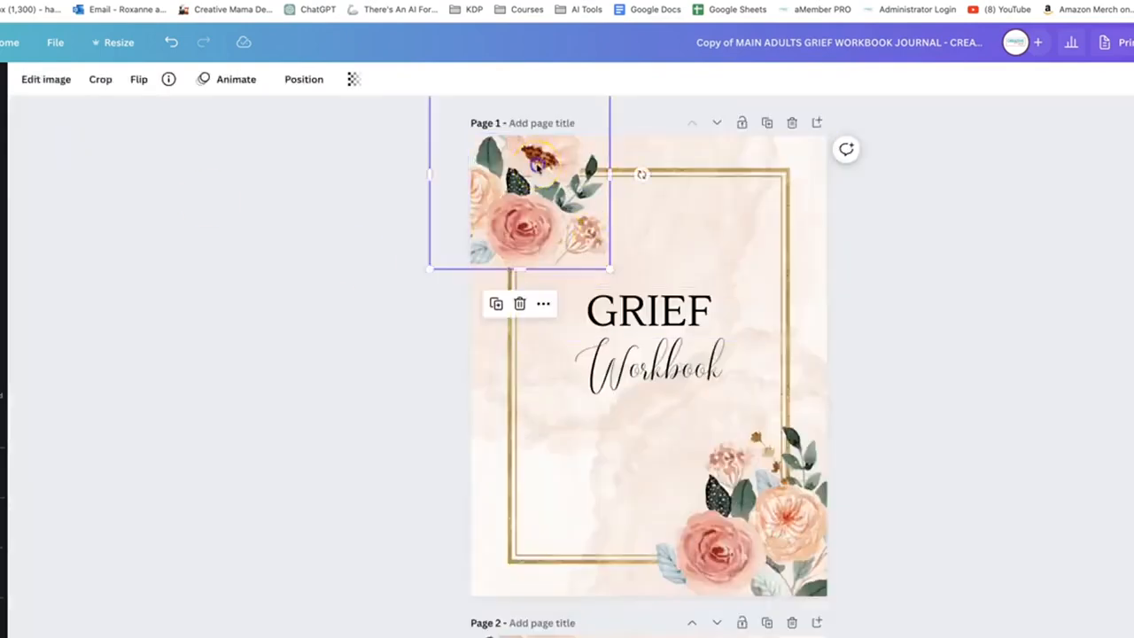
left_click(59, 81)
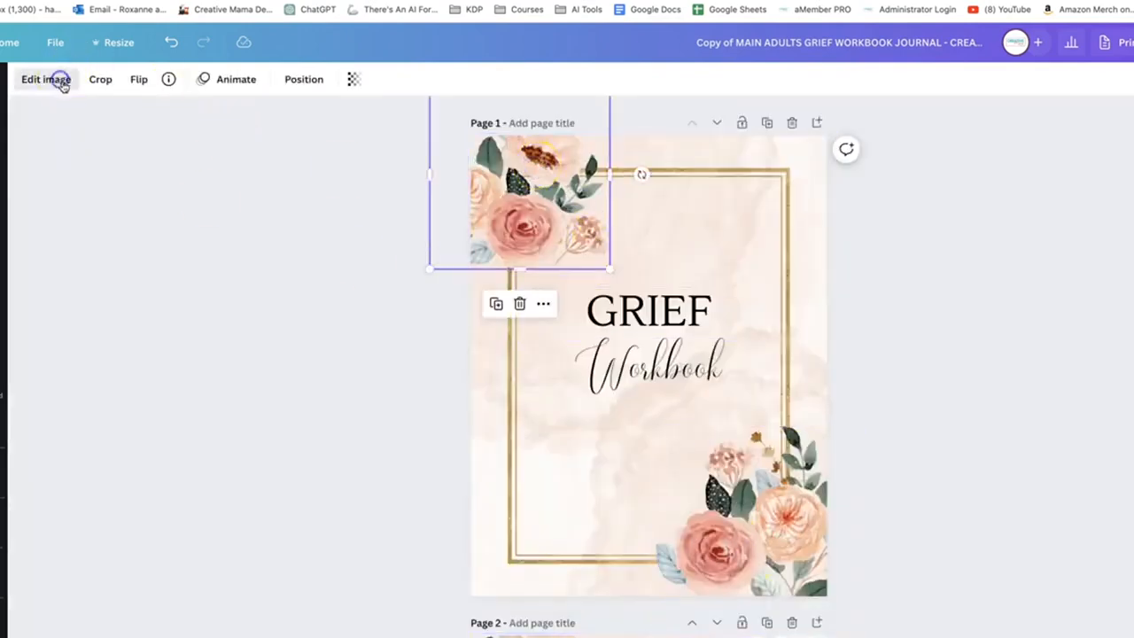
left_click(113, 124)
type("floral")
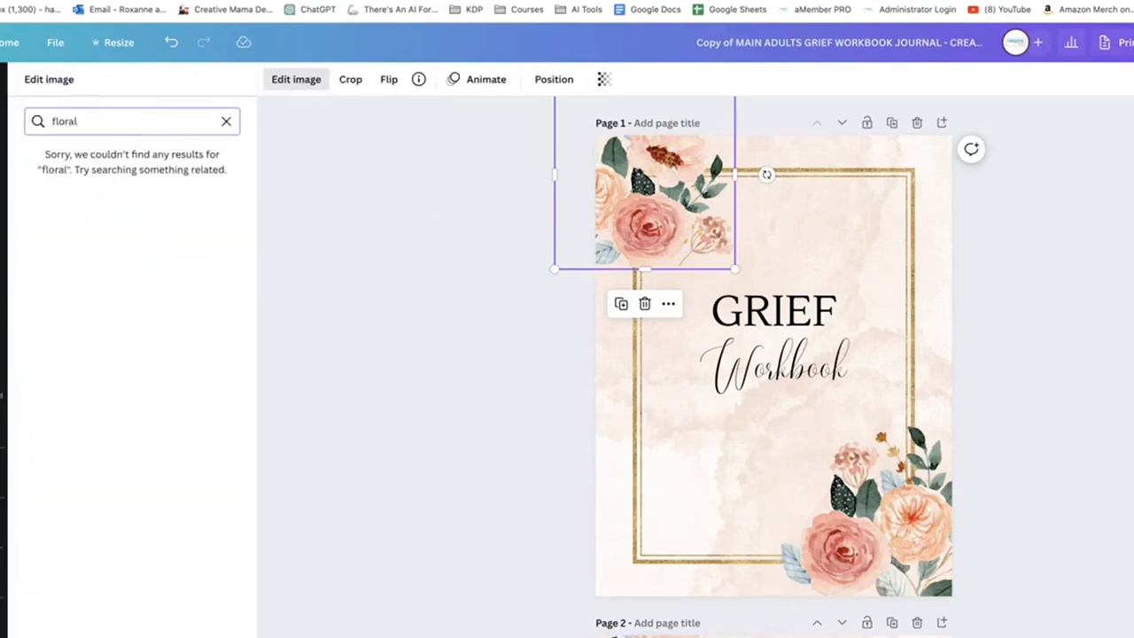
Search the elements library for "floral" and limit the results to graphics
left_click(2, 137)
left_click(101, 87)
type("floral")
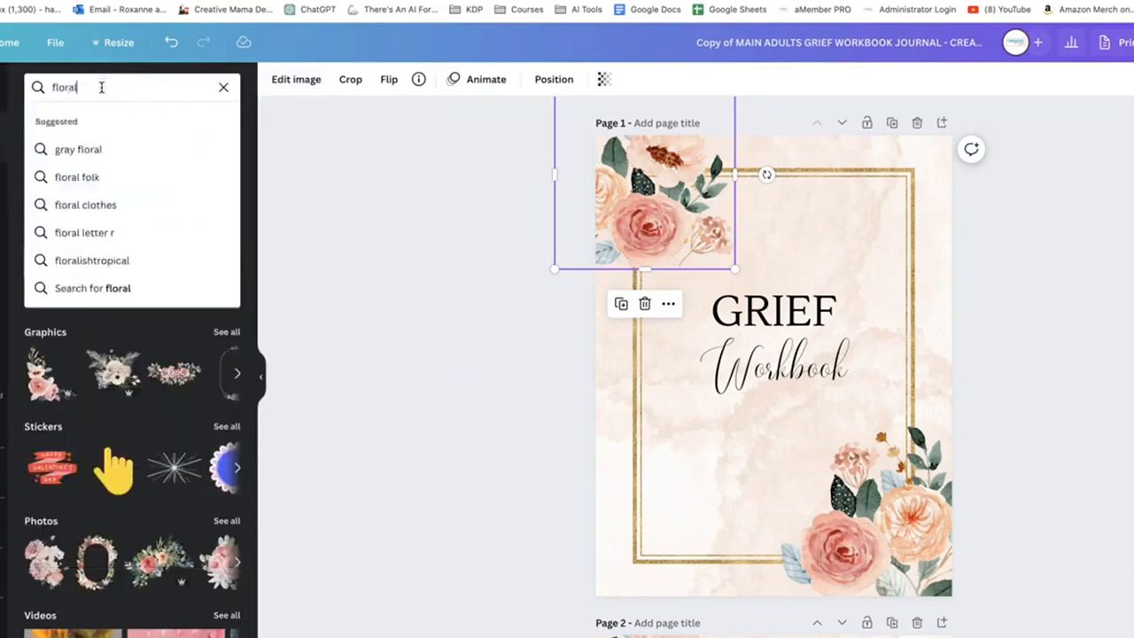
key("Return")
left_click(75, 120)
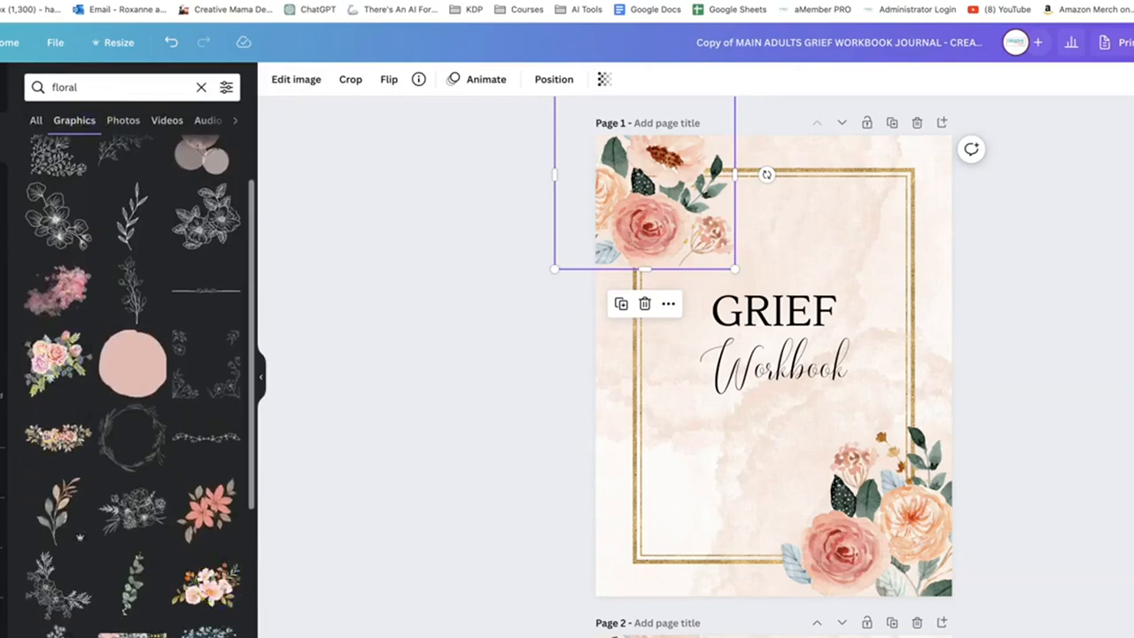
Duplicate the "GRIEF Workbook" cover page and delete both corner flower clusters from page 1
left_click(892, 122)
scroll(841, 248, "up", 5)
left_click(703, 240)
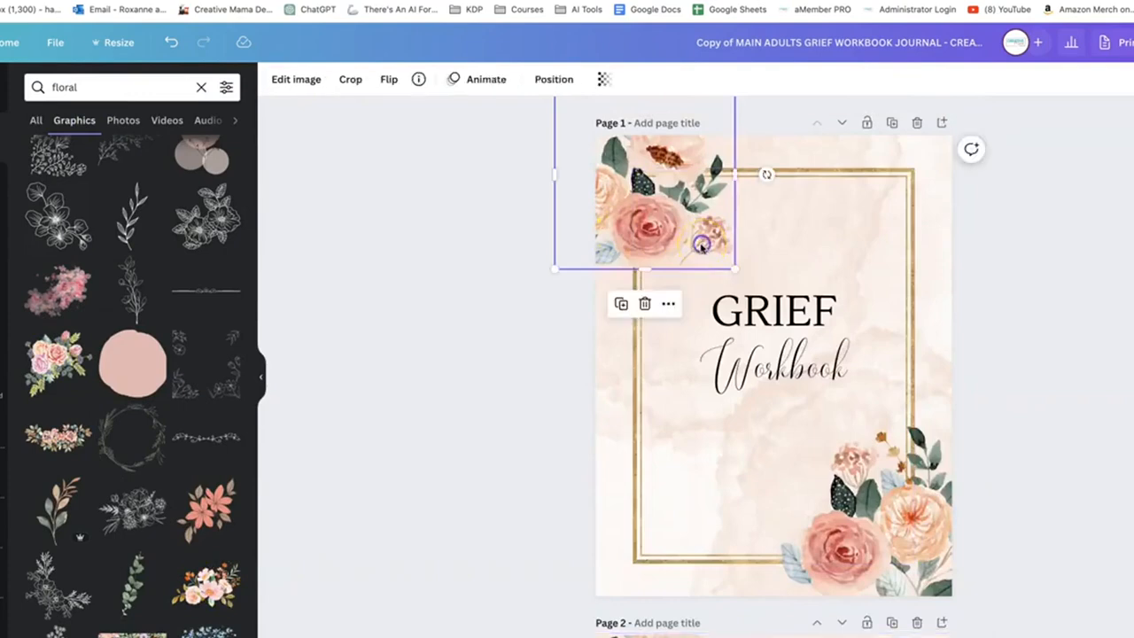
key("Delete")
left_click(856, 528)
key("Delete")
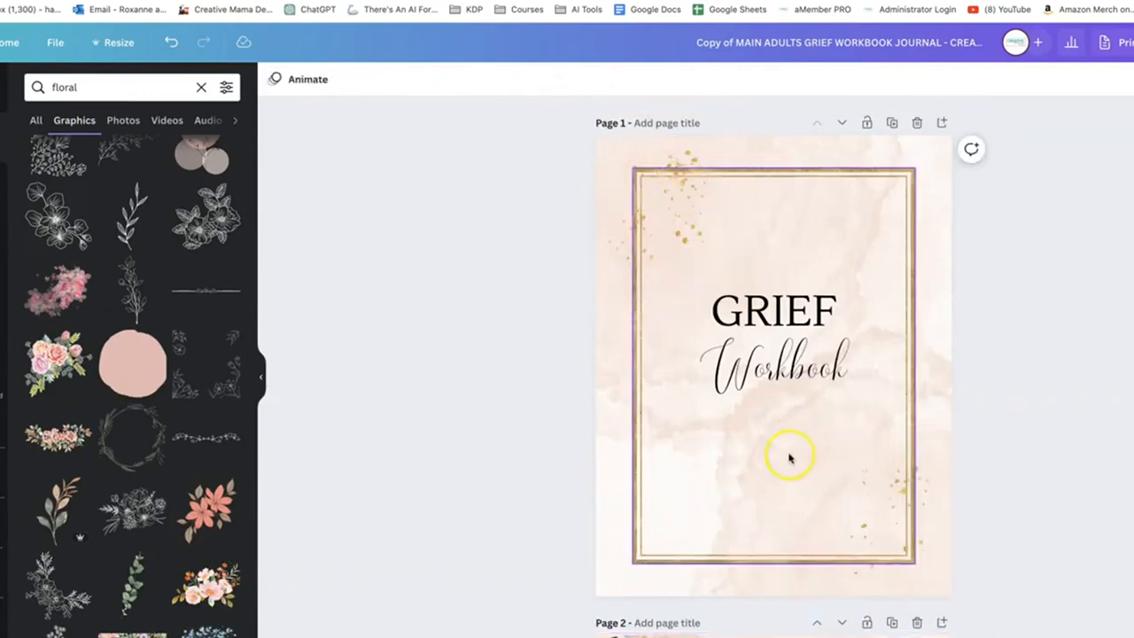
Delete gold splatter graphics from the cover's upper-left and lower-right corners, and add a colourful floral border graphic behind the title
scroll(789, 452, "down", 6)
scroll(713, 402, "up", 6)
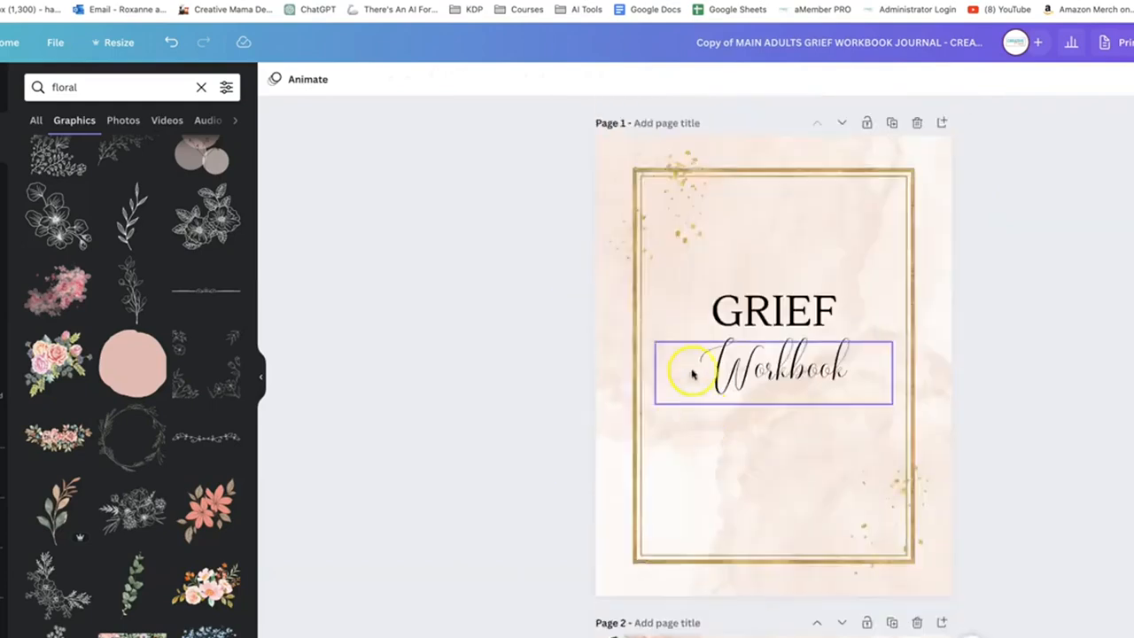
left_click(665, 222)
key("Delete")
left_click(870, 543)
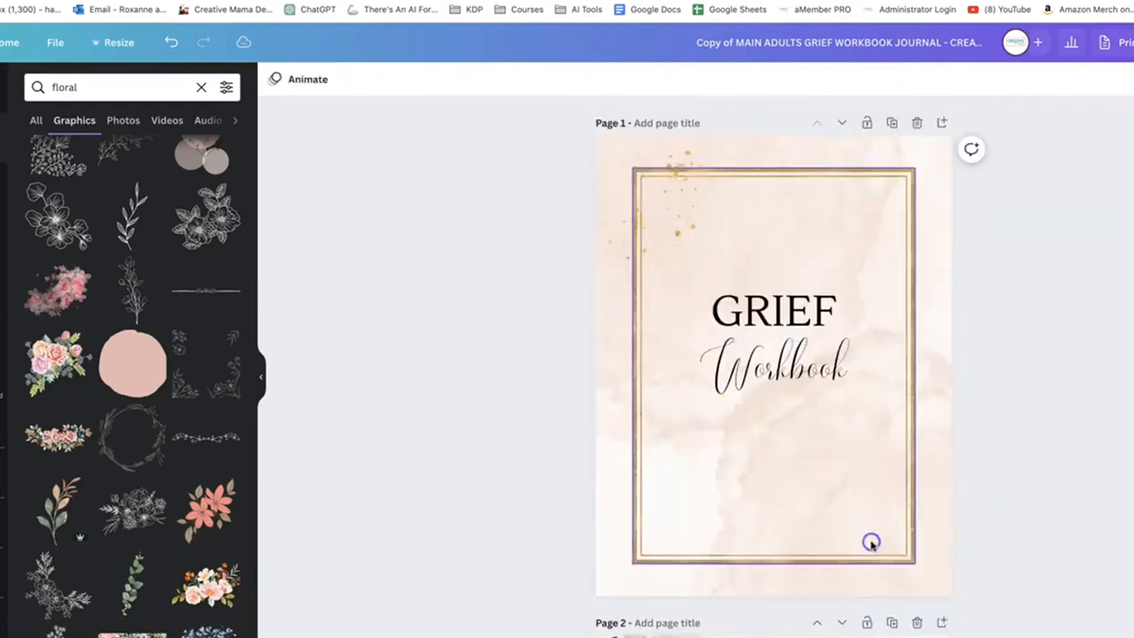
key("Delete")
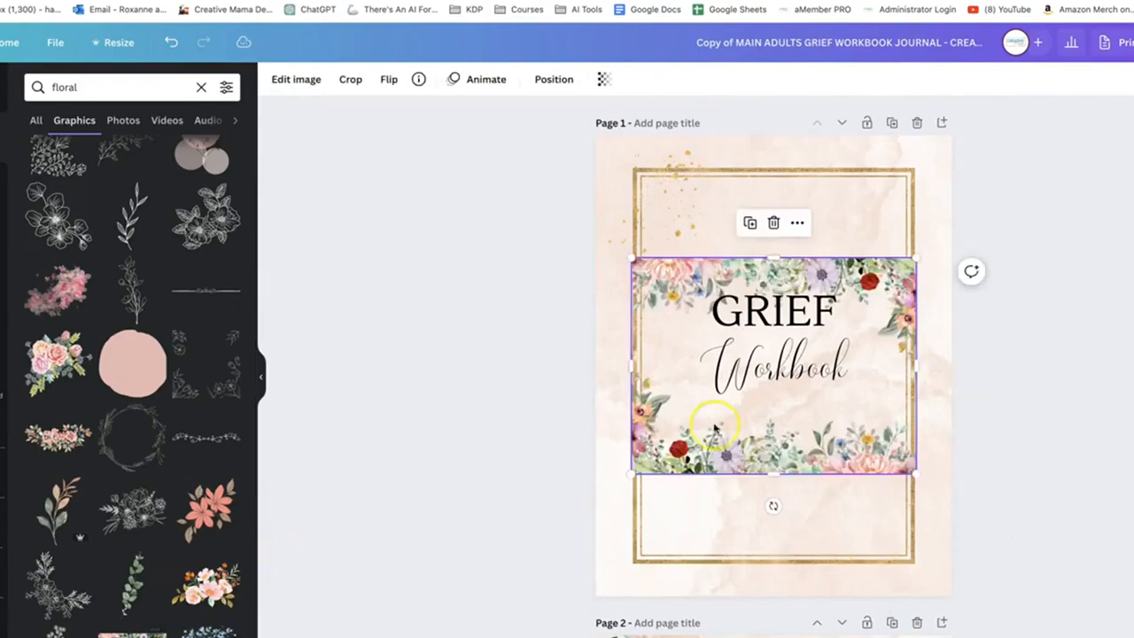
Rotate the floral border a quarter turn to portrait orientation and enlarge it to fill page 1
left_click_drag(774, 505, 811, 368)
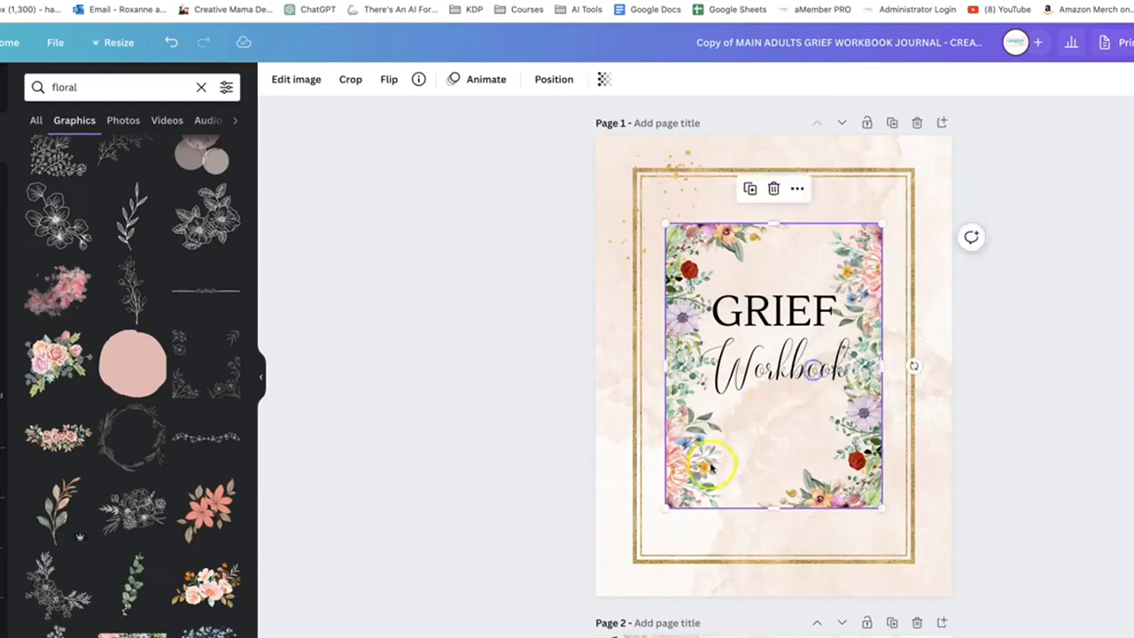
left_click_drag(666, 507, 605, 593)
left_click_drag(883, 222, 940, 125)
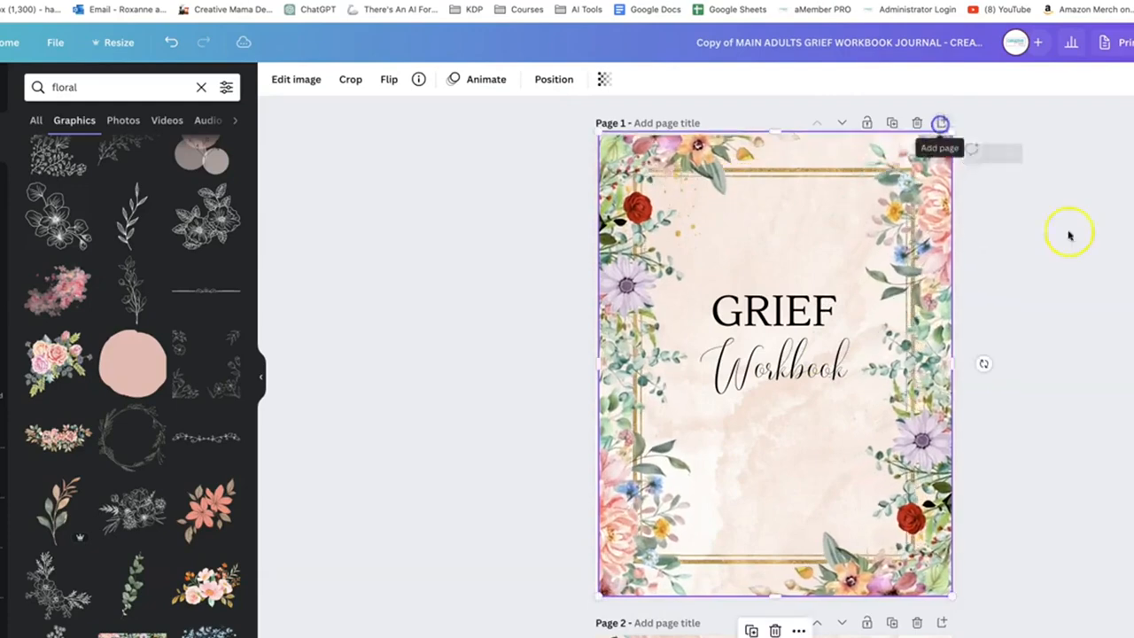
left_click(700, 152)
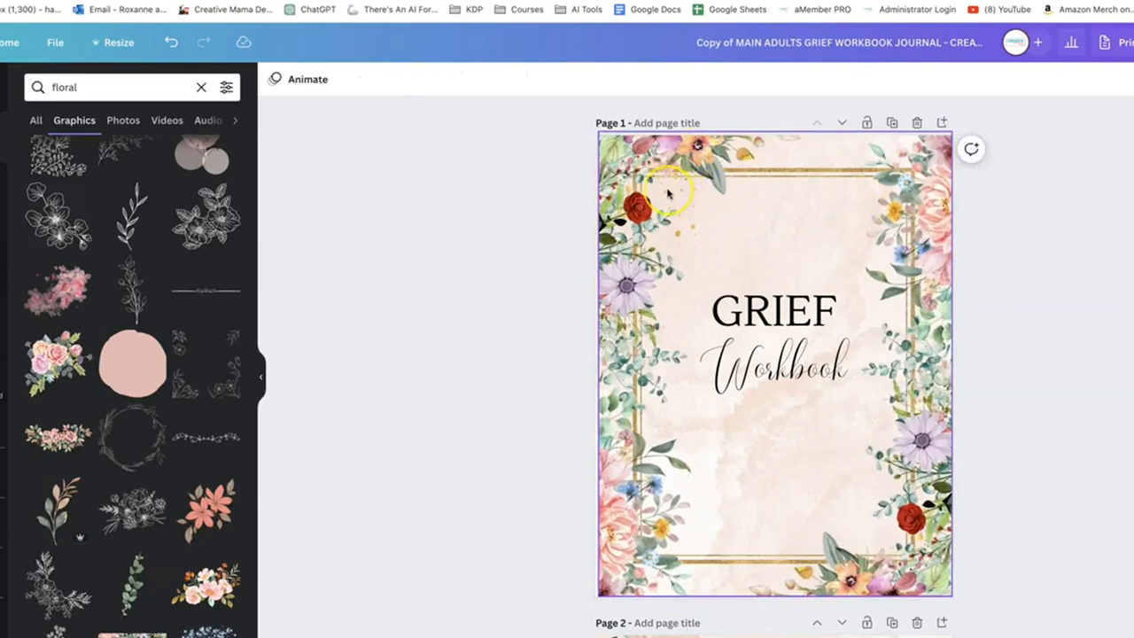
Delete the old duplicate "GRIEF Workbook" cover on page 2
left_click(640, 376)
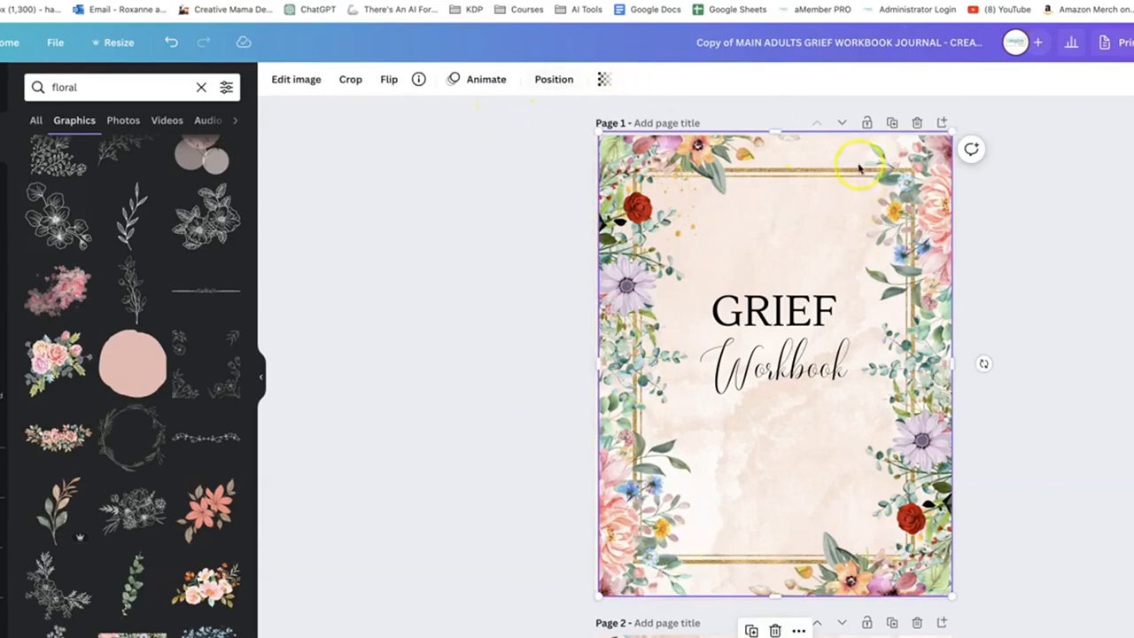
scroll(567, 376, "down", 3)
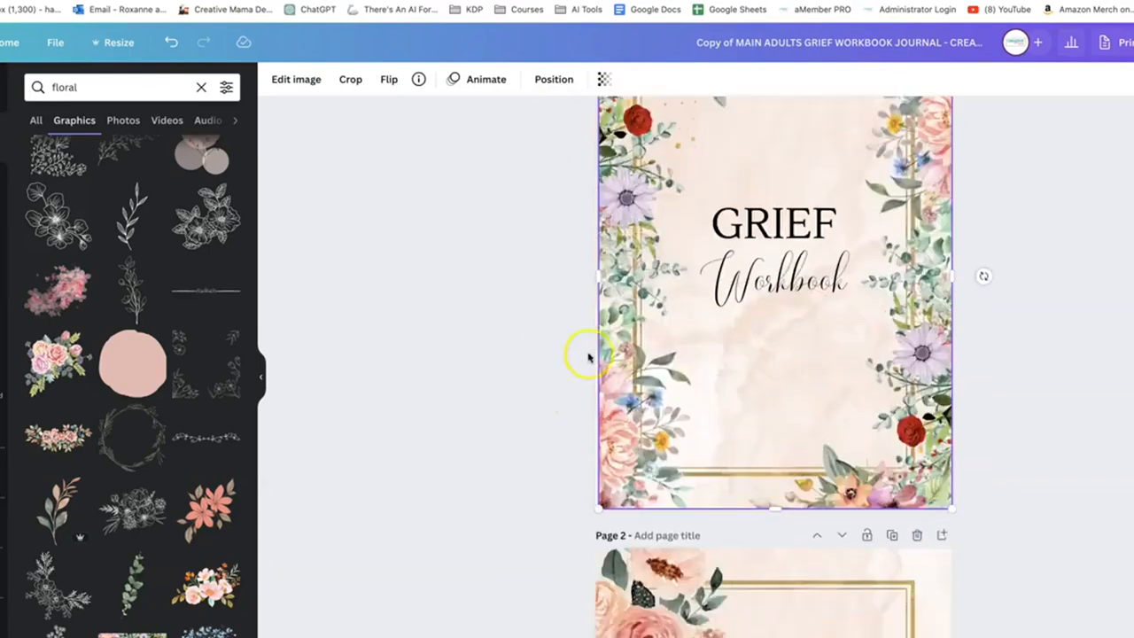
scroll(625, 354, "down", 5)
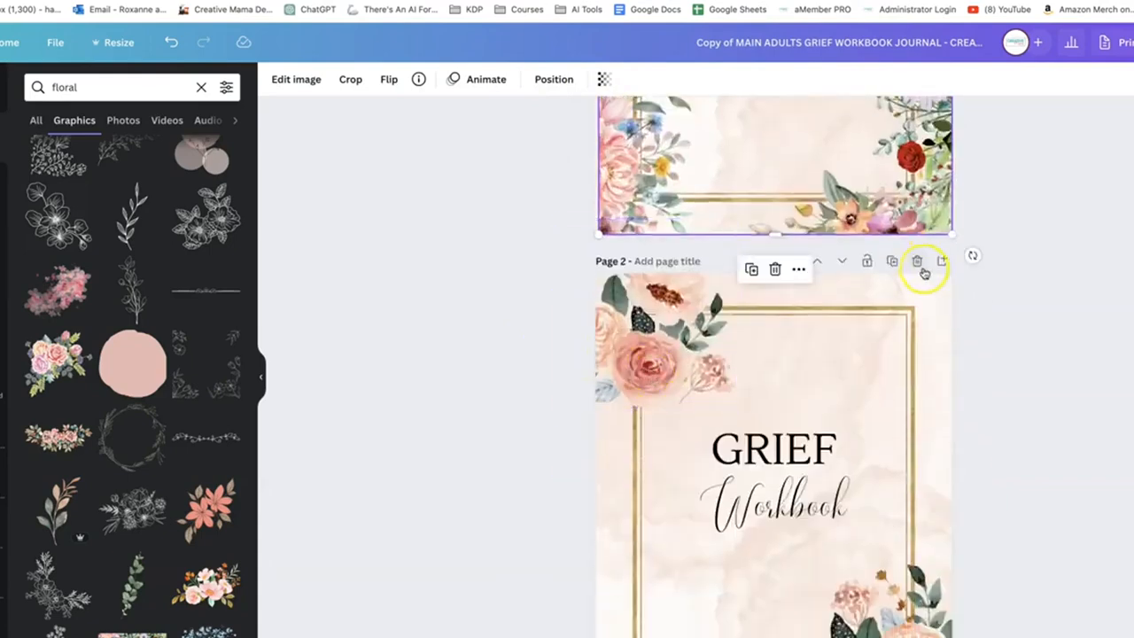
left_click(917, 261)
scroll(885, 293, "down", 1)
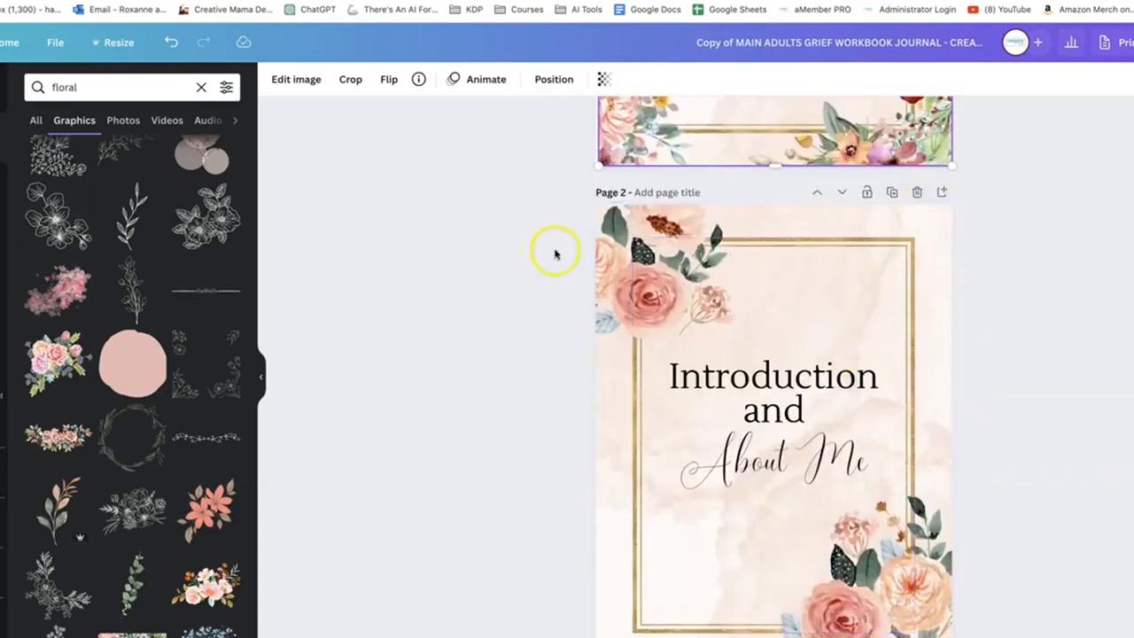
Delete both corner flower clusters from the "Introduction and About Me" title page
left_click(662, 257)
key("Delete")
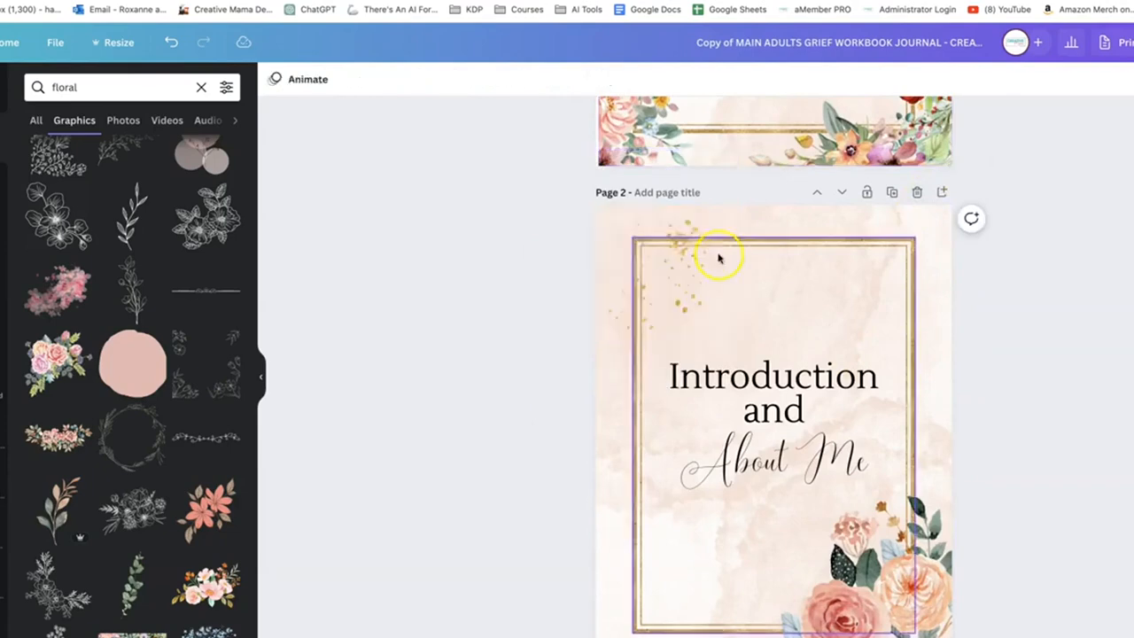
left_click(899, 611)
key("Delete")
scroll(627, 279, "up", 3)
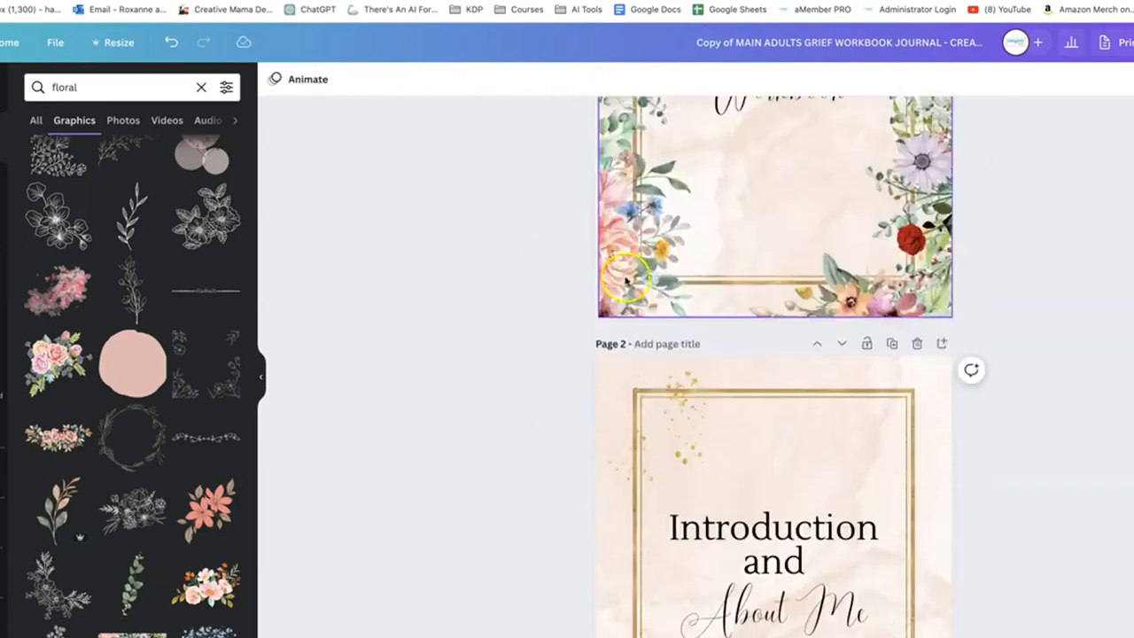
Stretch the cover's floral border out to the page edges and paste a copy onto the "Introduction and About Me" title page
left_click(626, 280)
left_click_drag(598, 315, 593, 319)
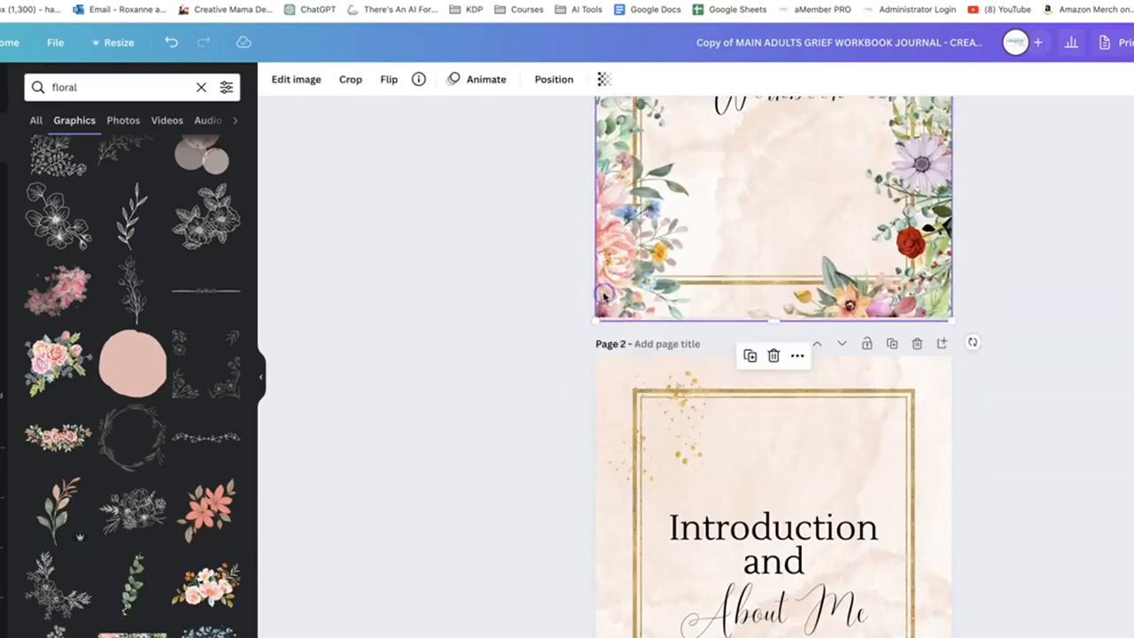
scroll(666, 412, "down", 4)
left_click(607, 402)
key("super+v")
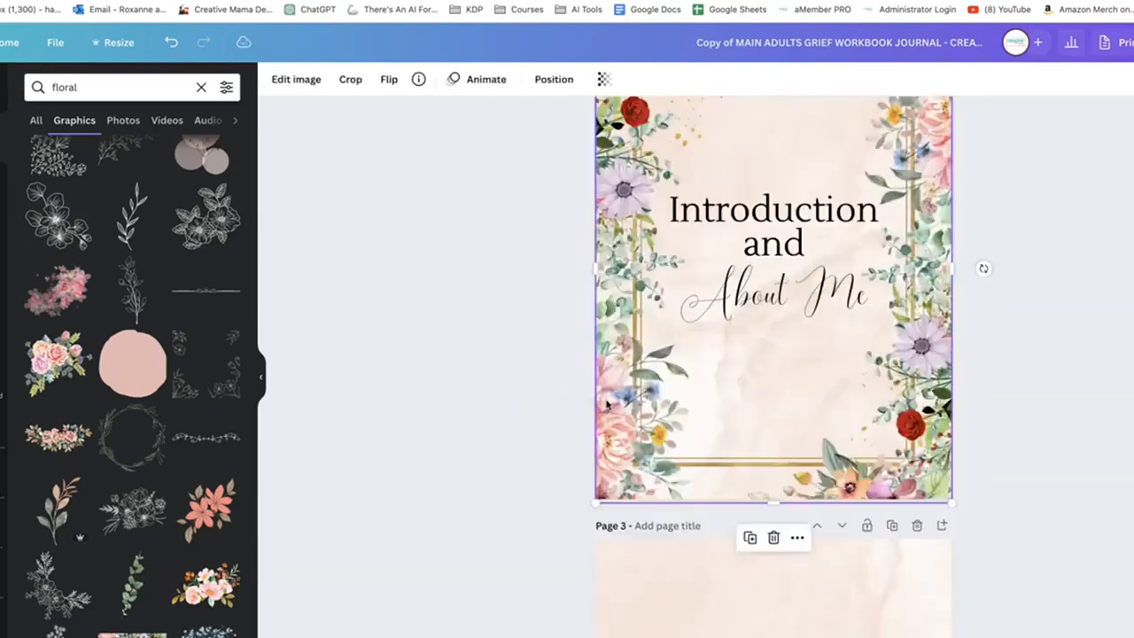
Remove the peach watercolour background from the cover and the "Introduction and About Me" title page, leaving both white
scroll(608, 402, "up", 2)
scroll(607, 402, "up", 1)
scroll(607, 402, "down", 2)
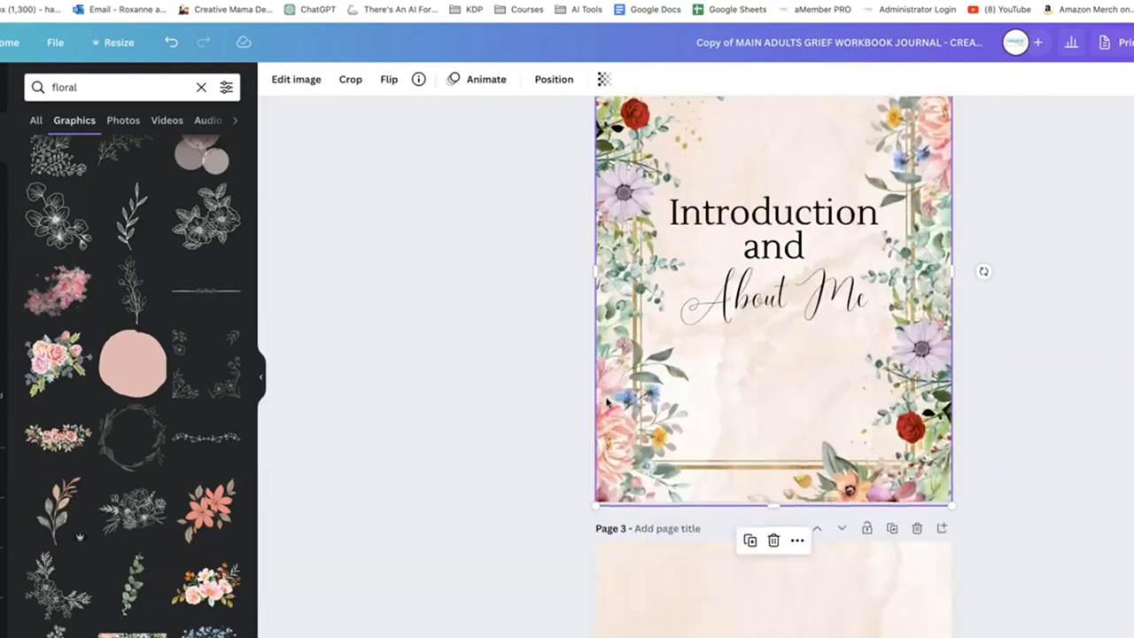
scroll(608, 402, "up", 3)
scroll(605, 401, "up", 3)
left_click(611, 371)
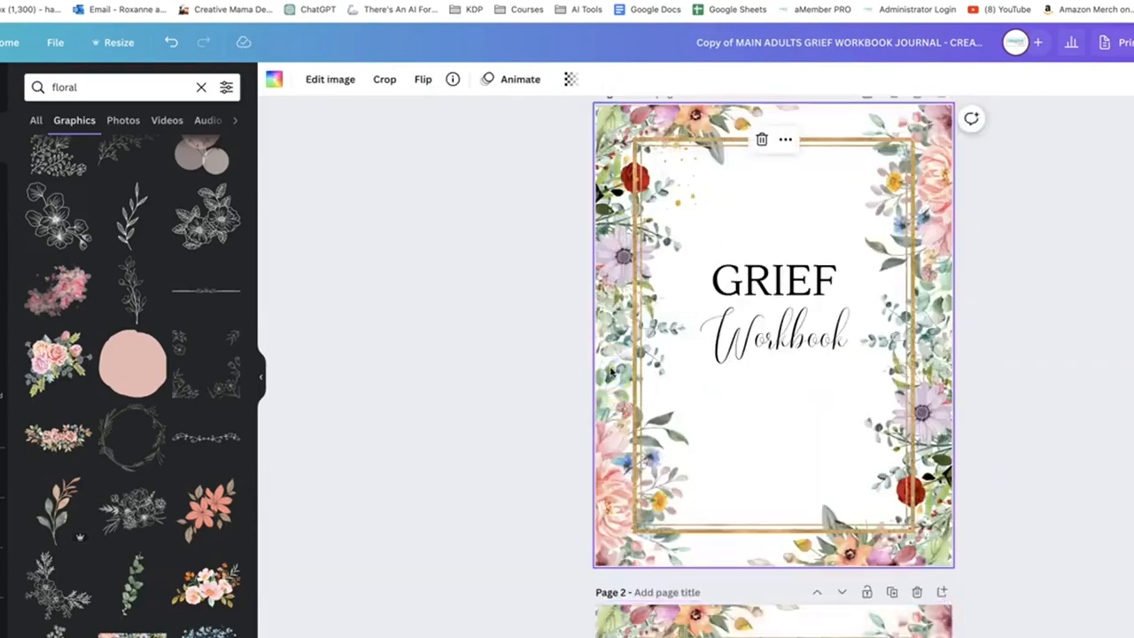
scroll(610, 371, "down", 2)
scroll(726, 469, "up", 2)
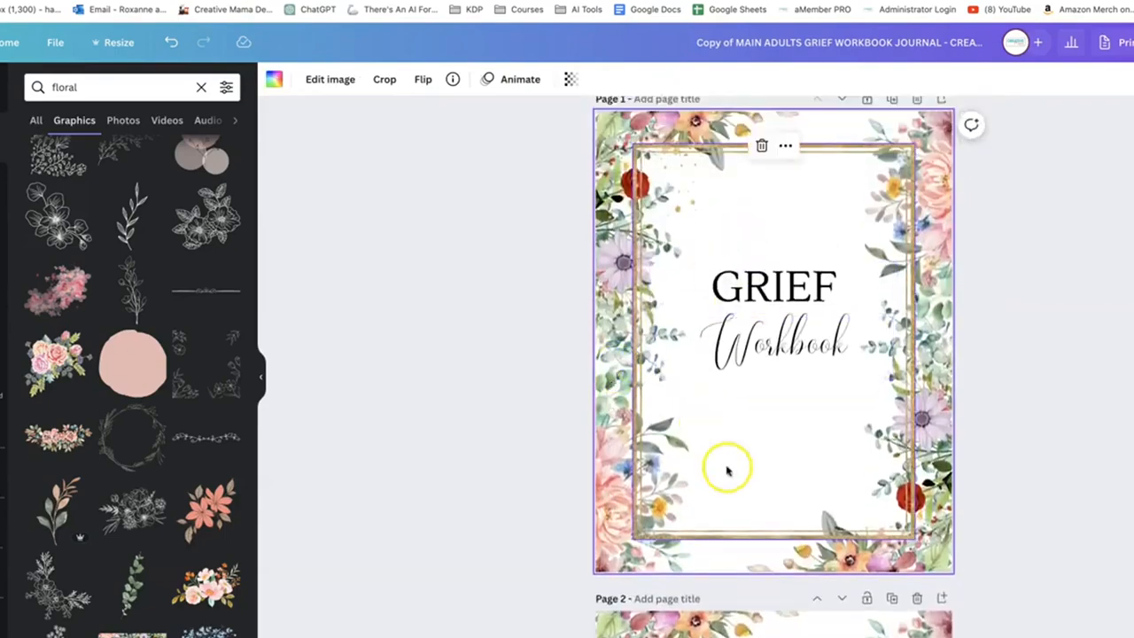
scroll(754, 455, "down", 4)
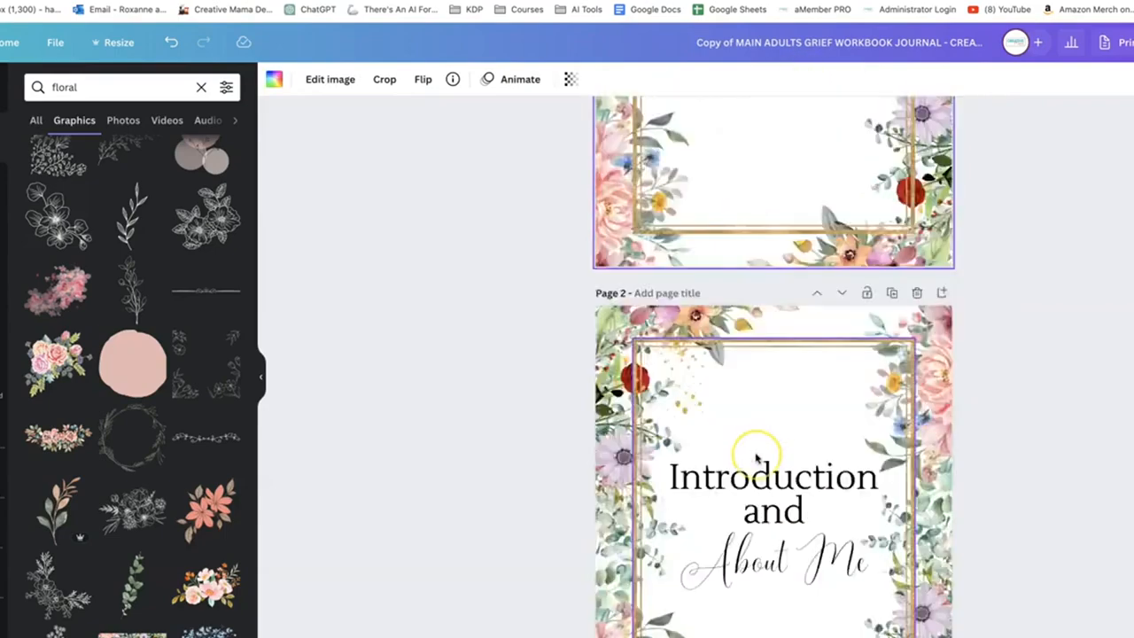
Paste a copy of the floral border onto the page 3 affirmation "I give myself permission to grieve"
scroll(756, 457, "down", 8)
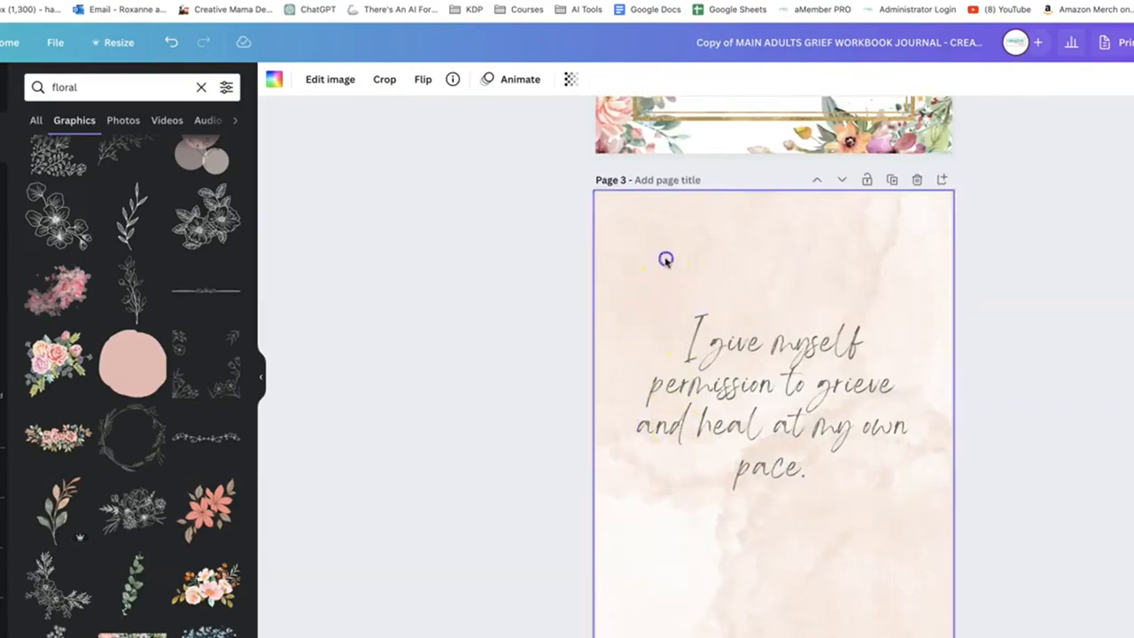
key("ctrl+v")
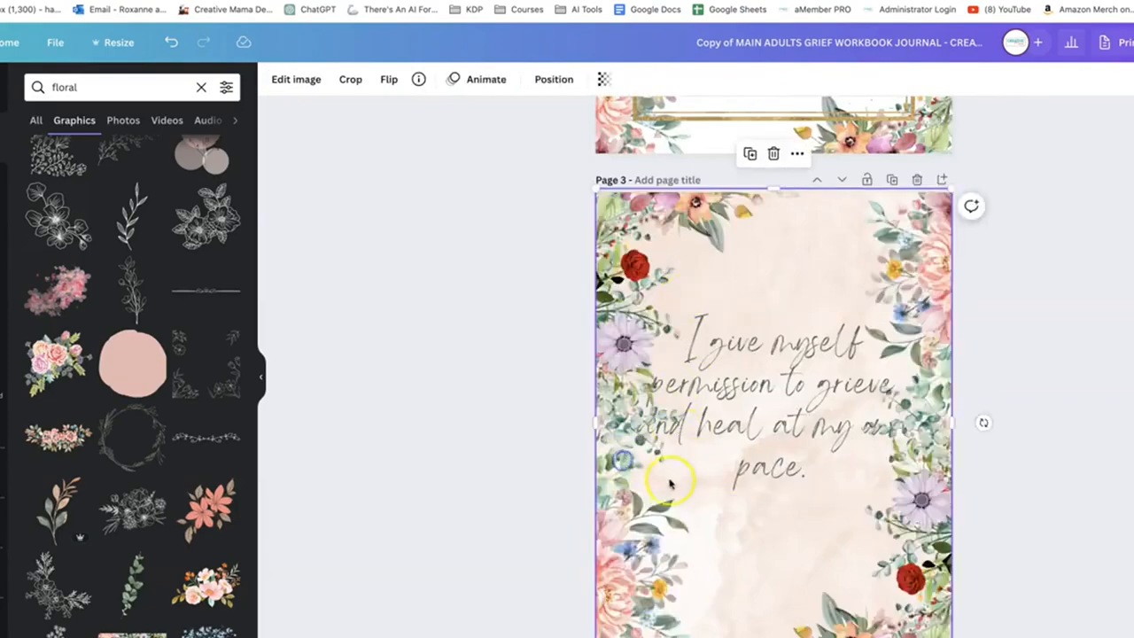
scroll(670, 483, "down", 6)
left_click(628, 400)
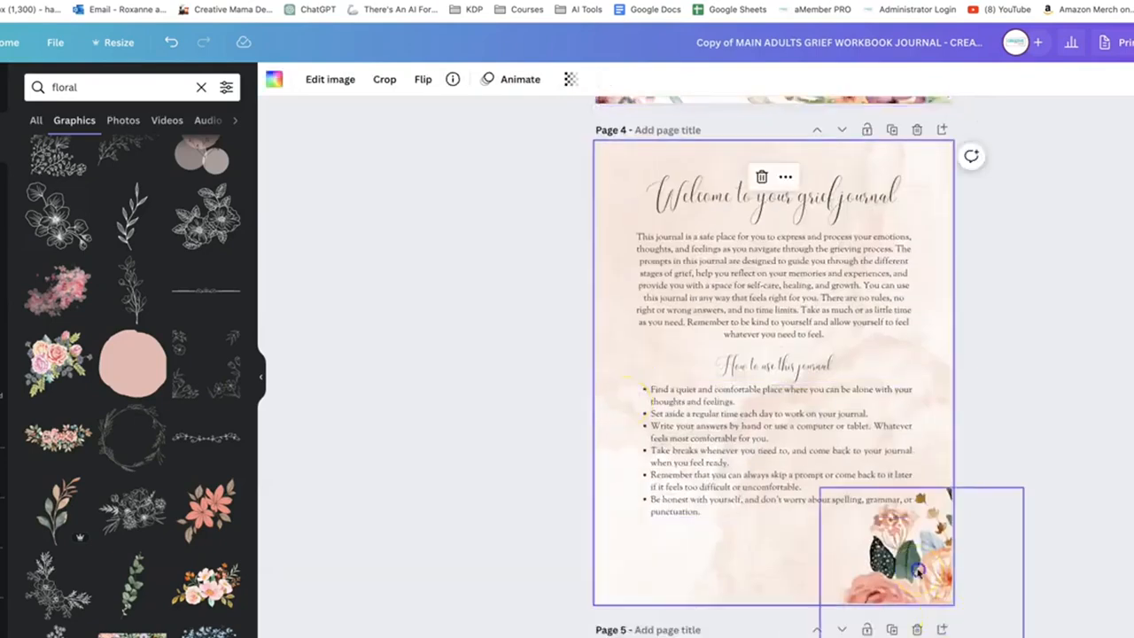
Replace the corner flowers on the "Welcome to your grief journal" page with the floral border, enlarged well beyond the page edges to clear the text
left_click_drag(918, 572, 679, 562)
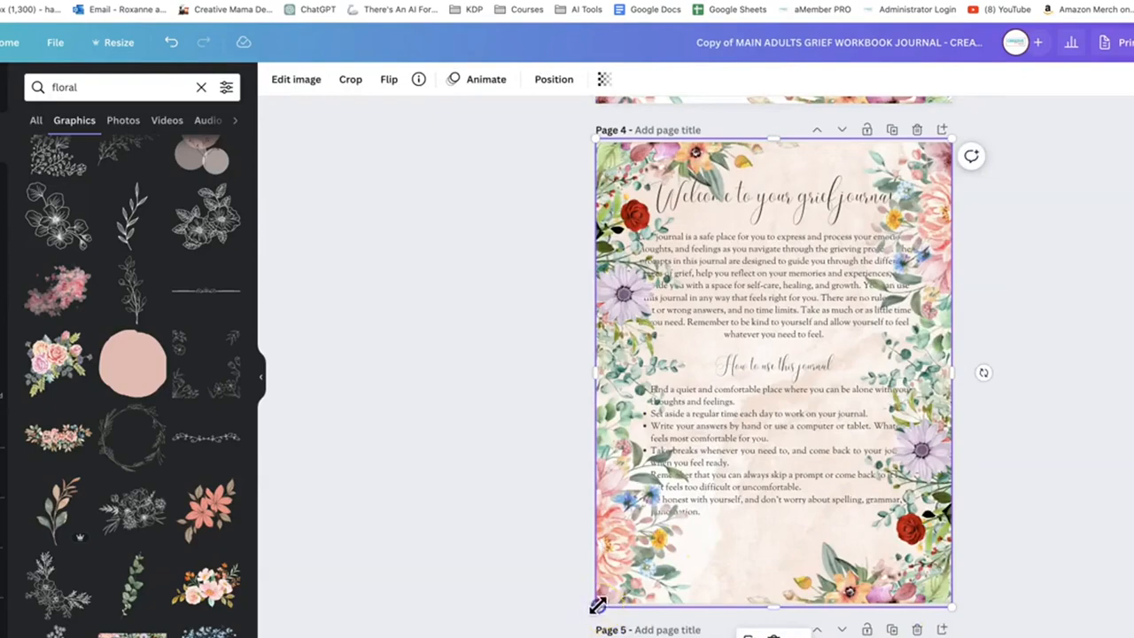
left_click_drag(598, 605, 536, 634)
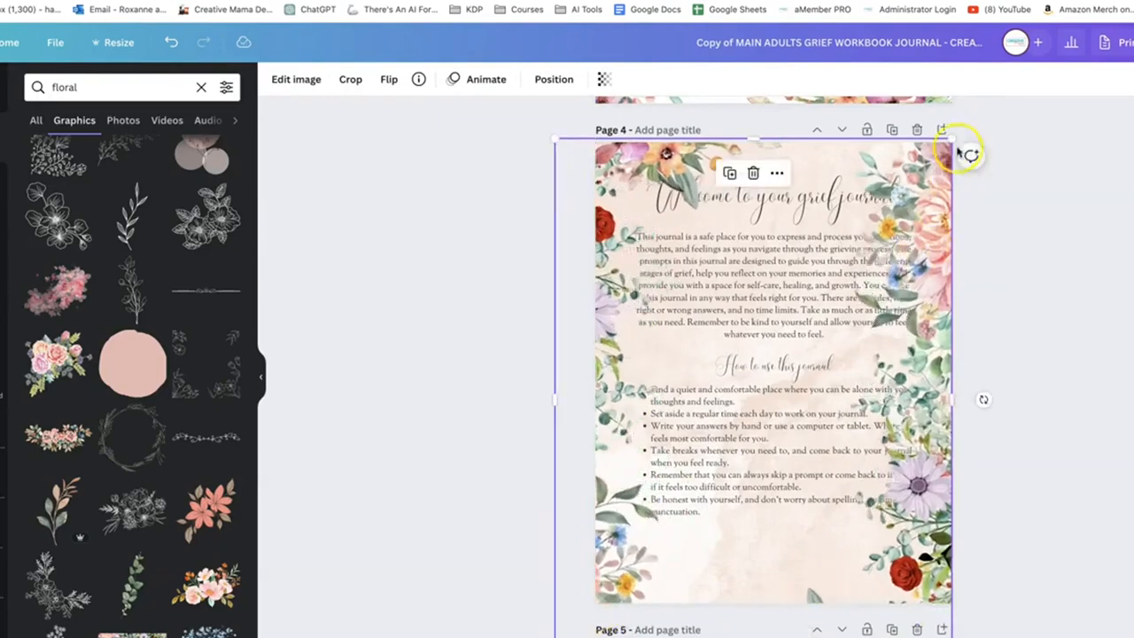
left_click_drag(954, 139, 1007, 72)
left_click_drag(555, 637, 535, 637)
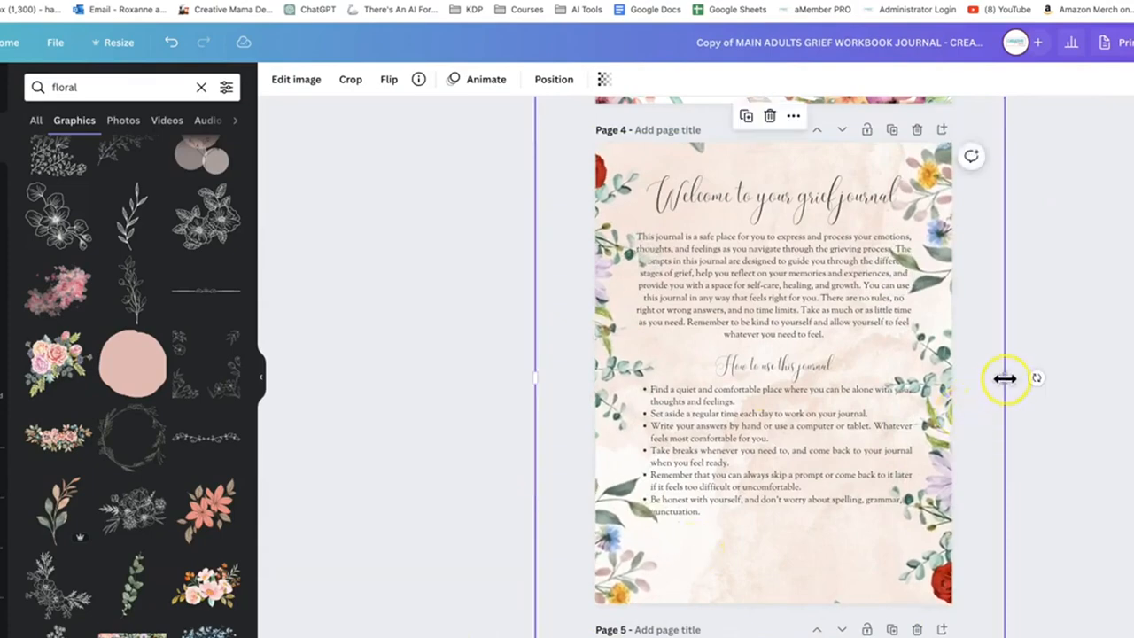
left_click_drag(1004, 378, 1024, 376)
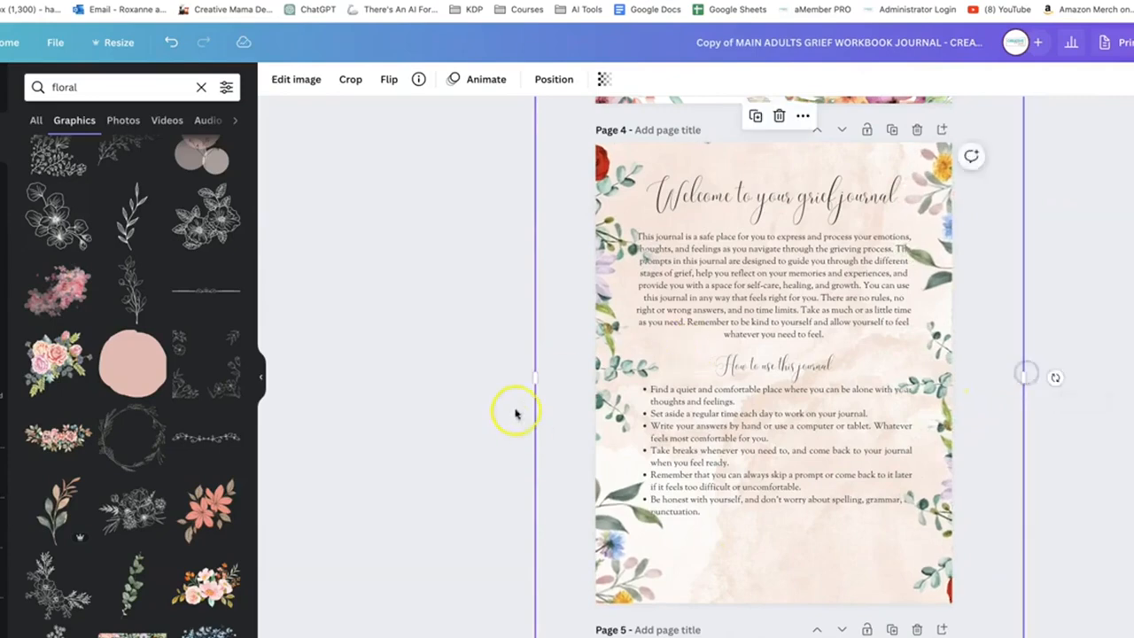
left_click_drag(536, 379, 515, 385)
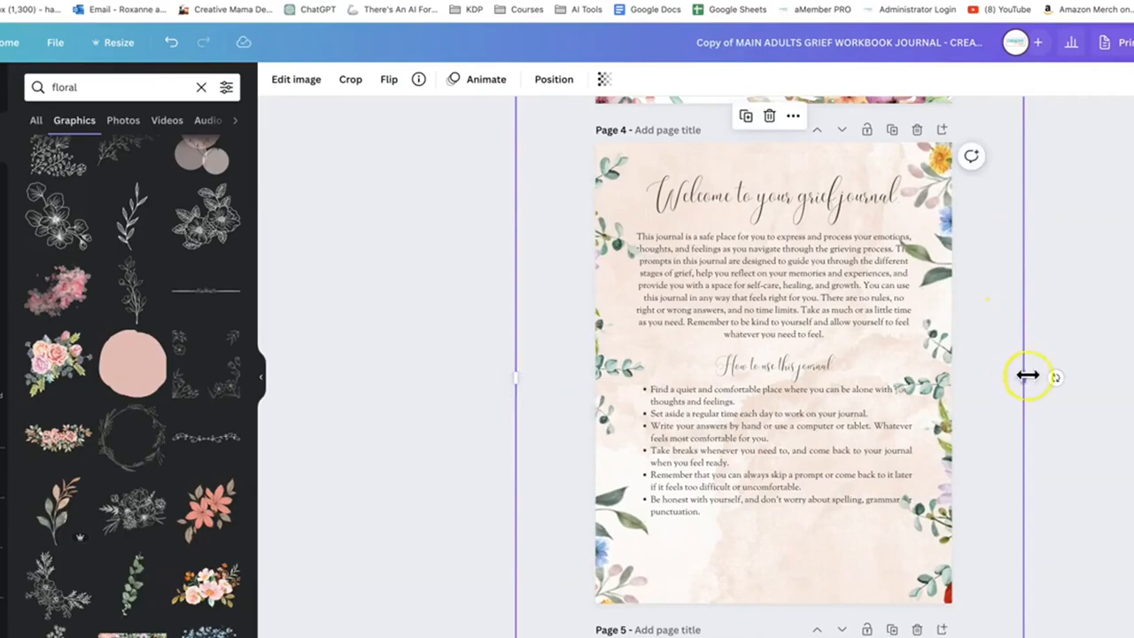
left_click_drag(1027, 375, 1038, 376)
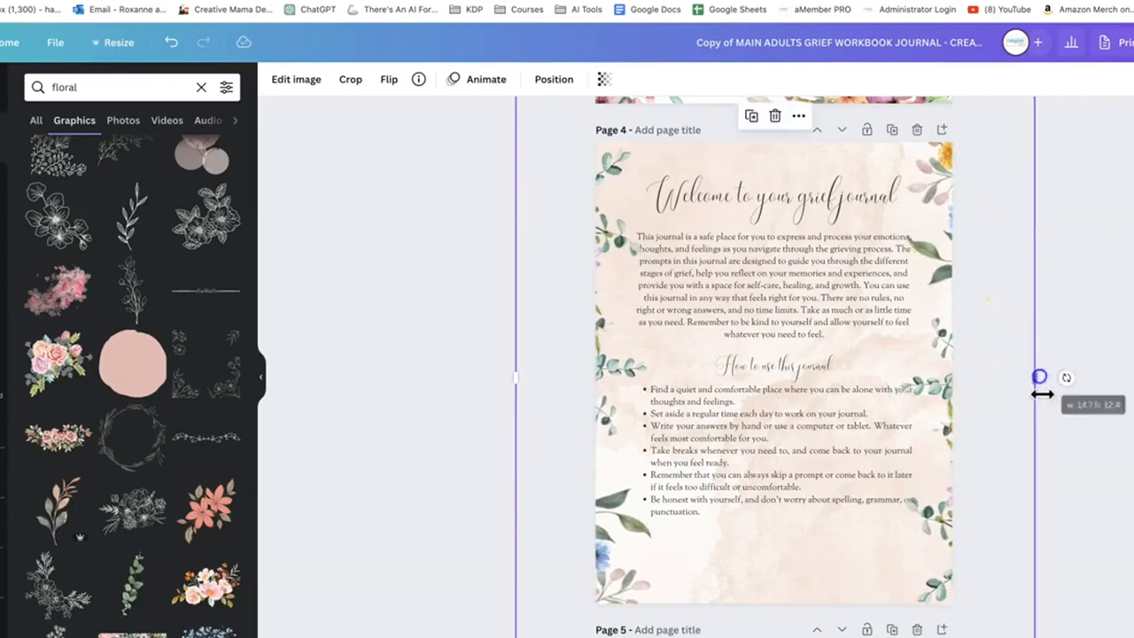
Remove the peach watercolour background from the "Welcome to your grief journal" page
left_click(1113, 588)
left_click(839, 569)
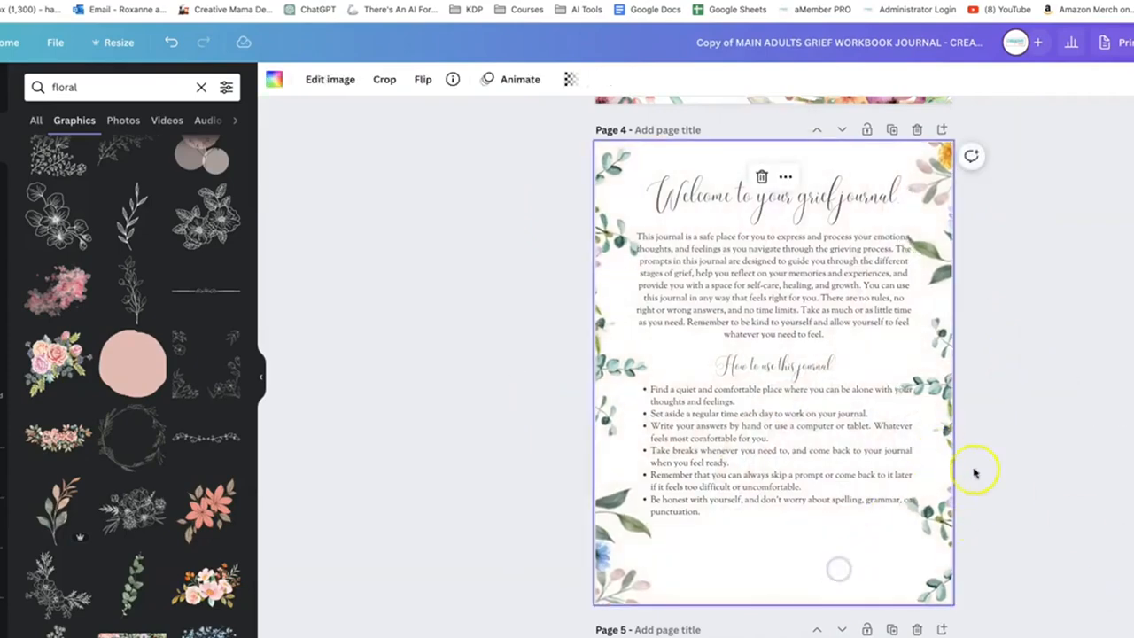
left_click(345, 458)
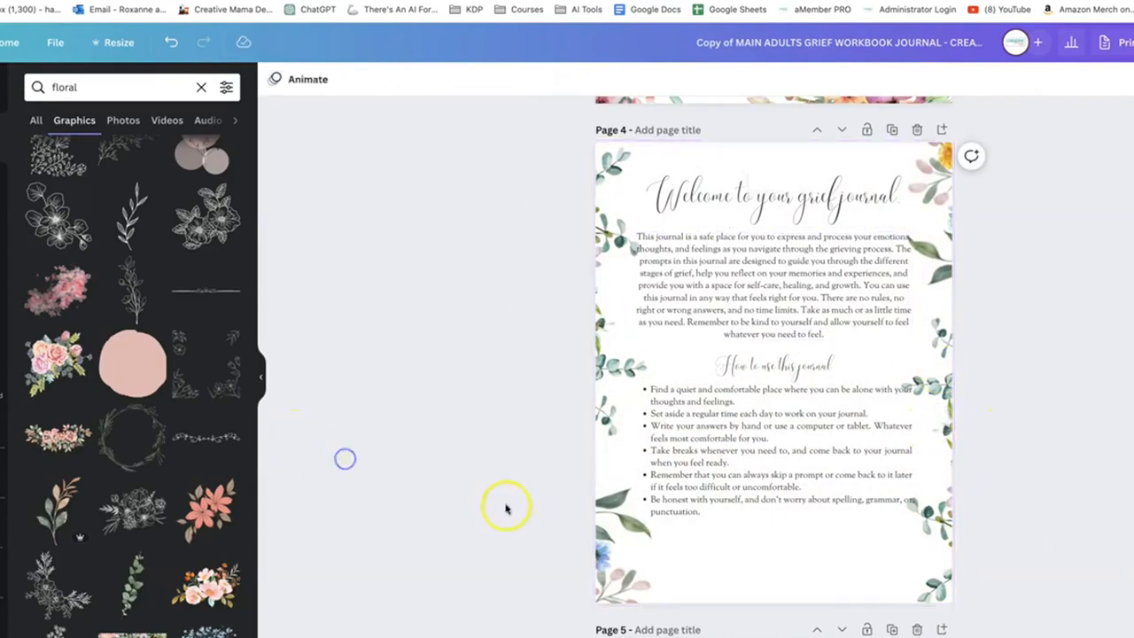
Show all Magic Recommendations for the floral border and place the first pastel flower frame over the lower text on page 4
scroll(170, 486, "down", 5)
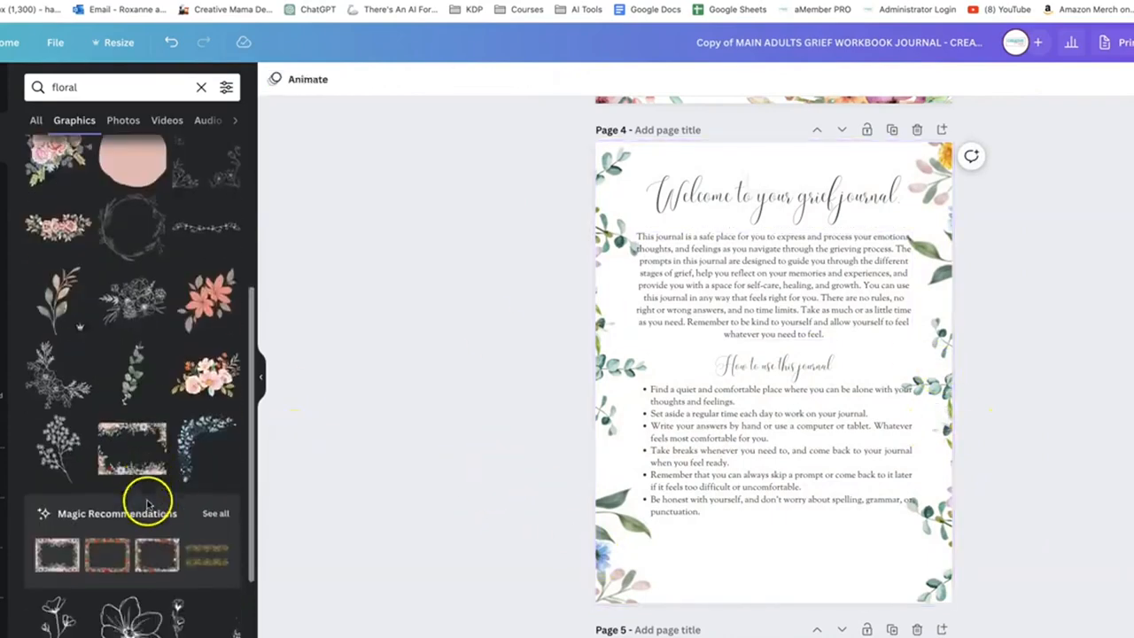
scroll(55, 522, "down", 1)
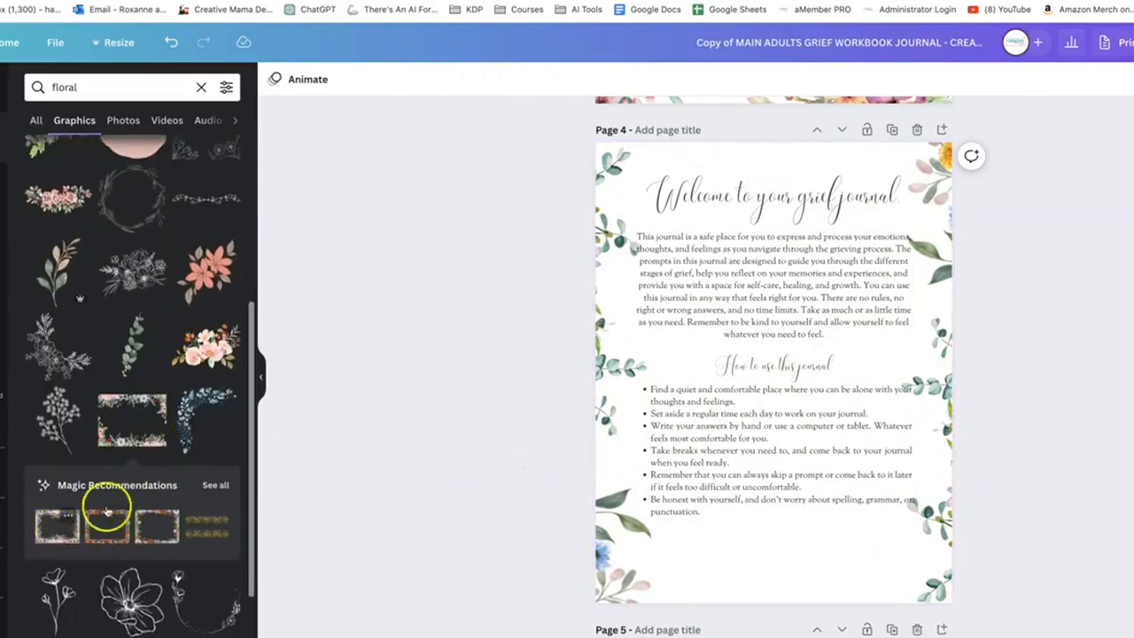
left_click(215, 484)
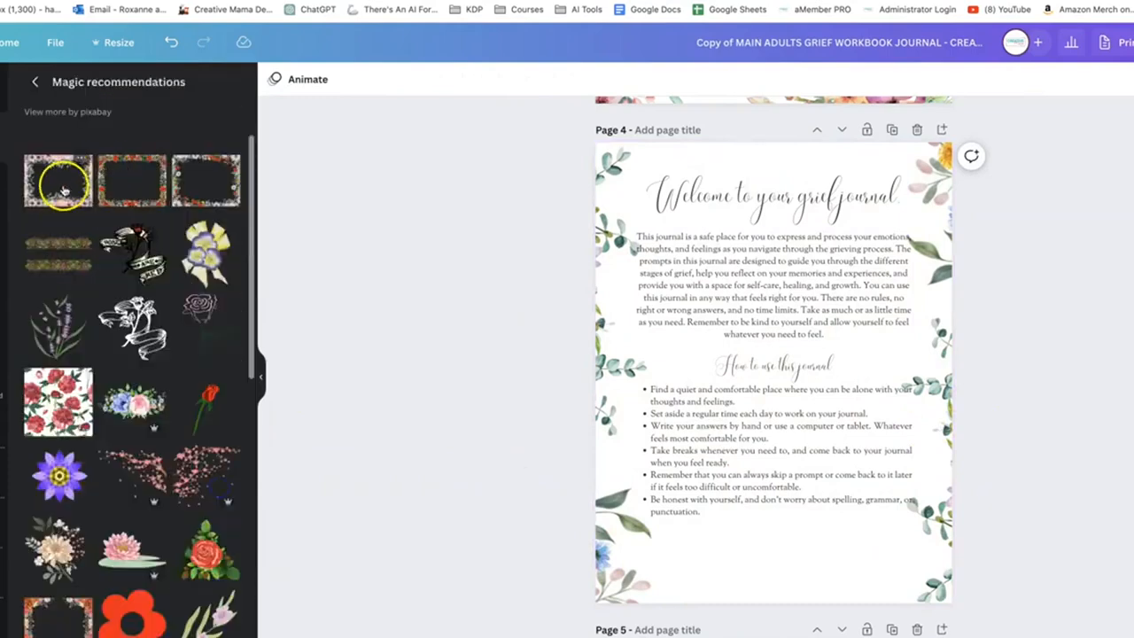
left_click(59, 181)
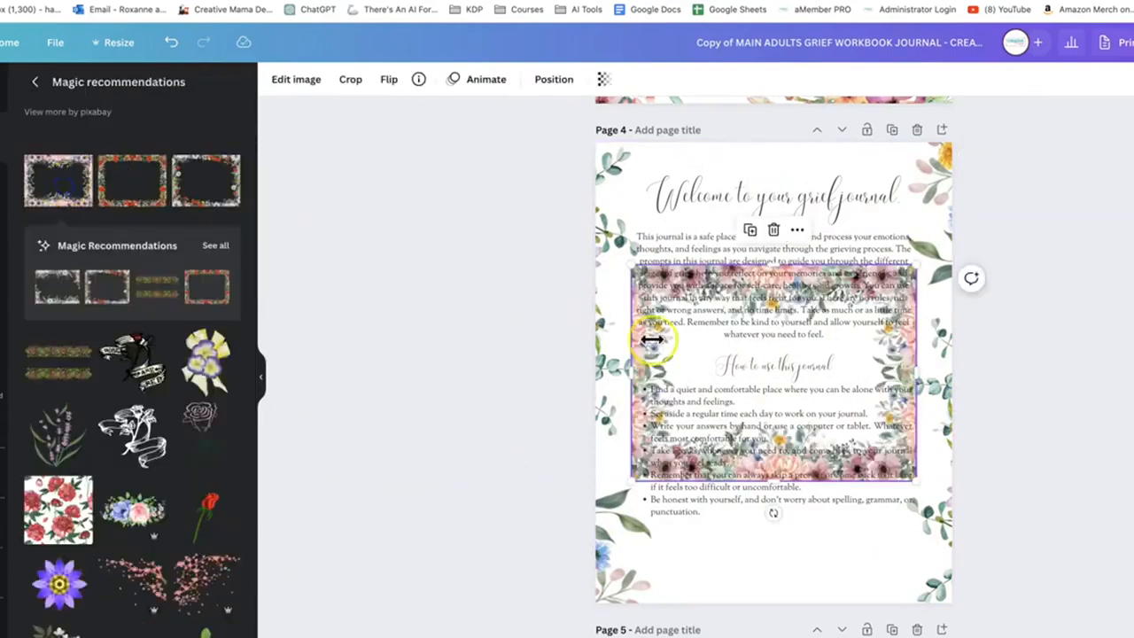
left_click(596, 176)
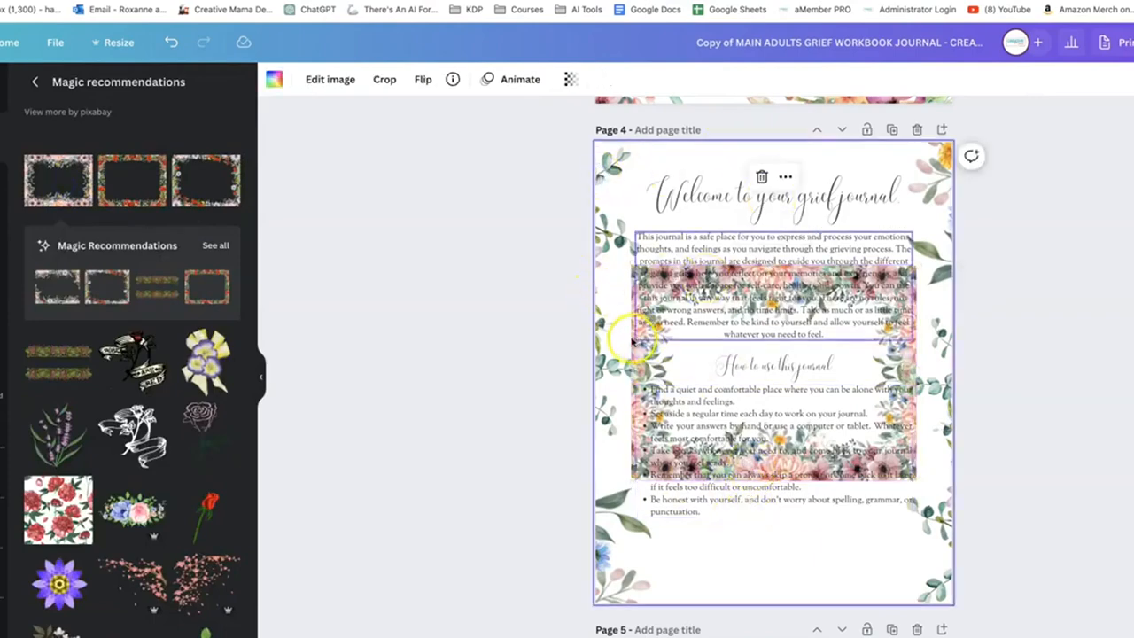
left_click_drag(631, 341, 609, 445)
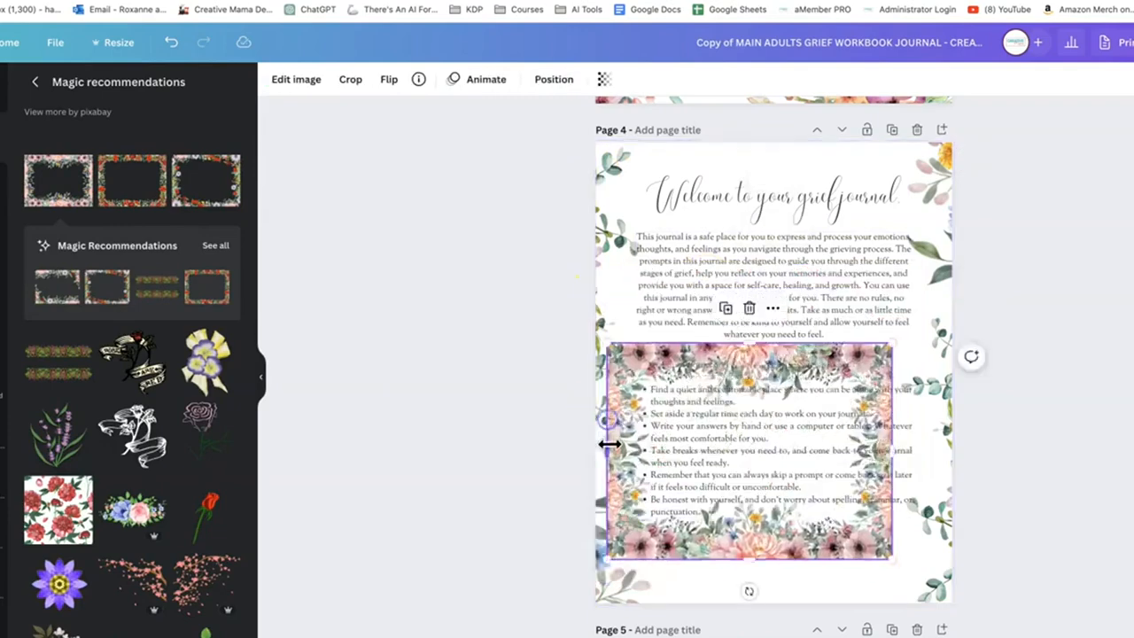
Delete the peach background and the corner flower cluster from the lined "Introduction and About Me" page 5
scroll(609, 444, "down", 5)
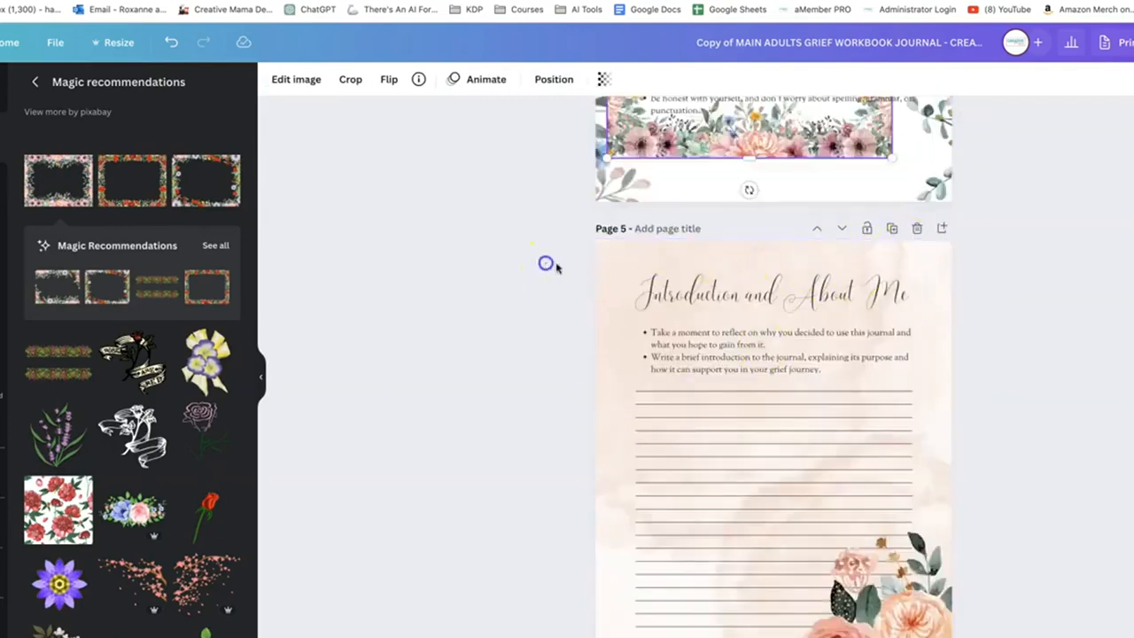
left_click(623, 254)
left_click(622, 250)
key("Delete")
left_click(932, 582)
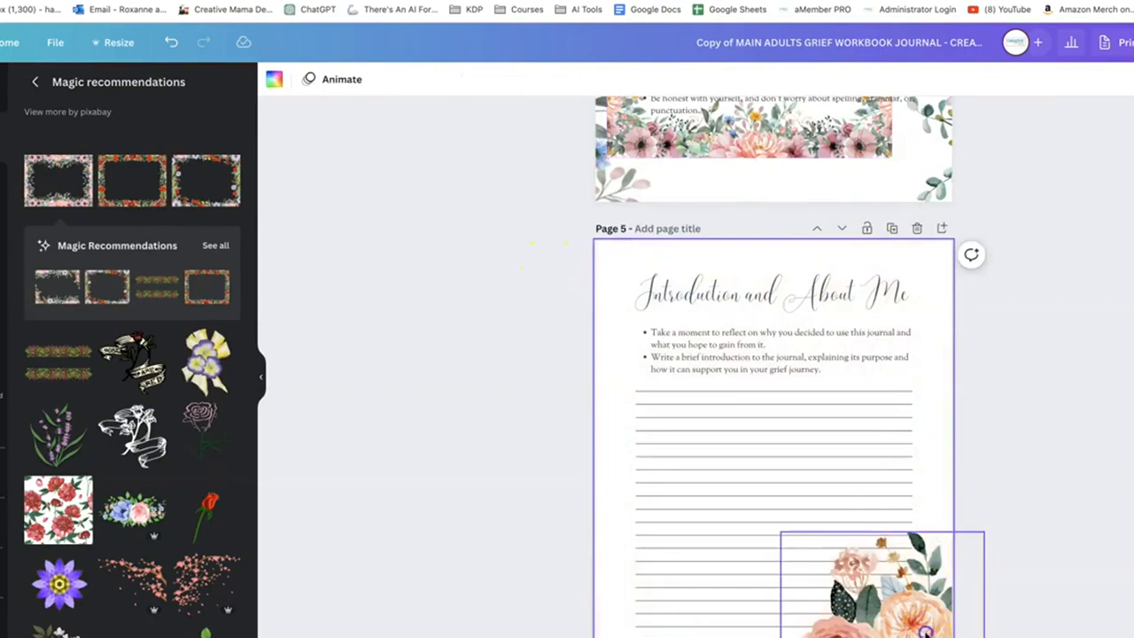
key("Delete")
Move the pastel flower frame from page 4 onto page 5 and rotate it a quarter turn to portrait orientation
scroll(898, 513, "up", 3)
left_click_drag(670, 388, 697, 562)
scroll(696, 562, "down", 3)
left_click_drag(749, 463, 805, 320)
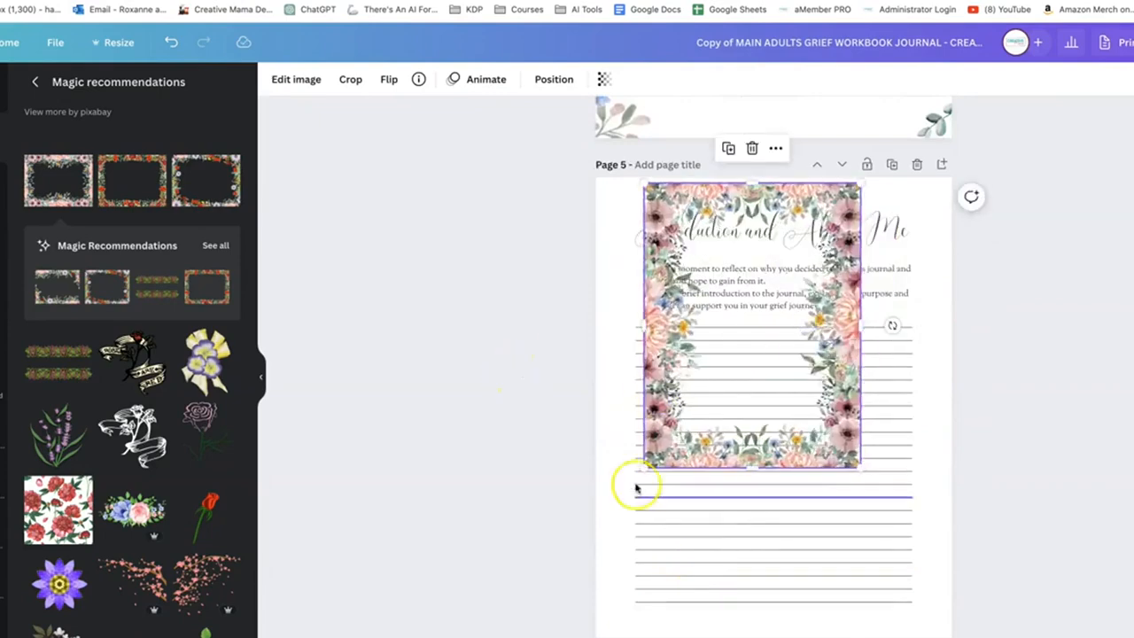
Enlarge the pastel flower frame past the edges of page 5 so its flowers only line the sides of the writing area
left_click_drag(646, 467, 556, 564)
left_click_drag(862, 576, 976, 636)
left_click_drag(978, 180, 1008, 71)
scroll(531, 399, "down", 2)
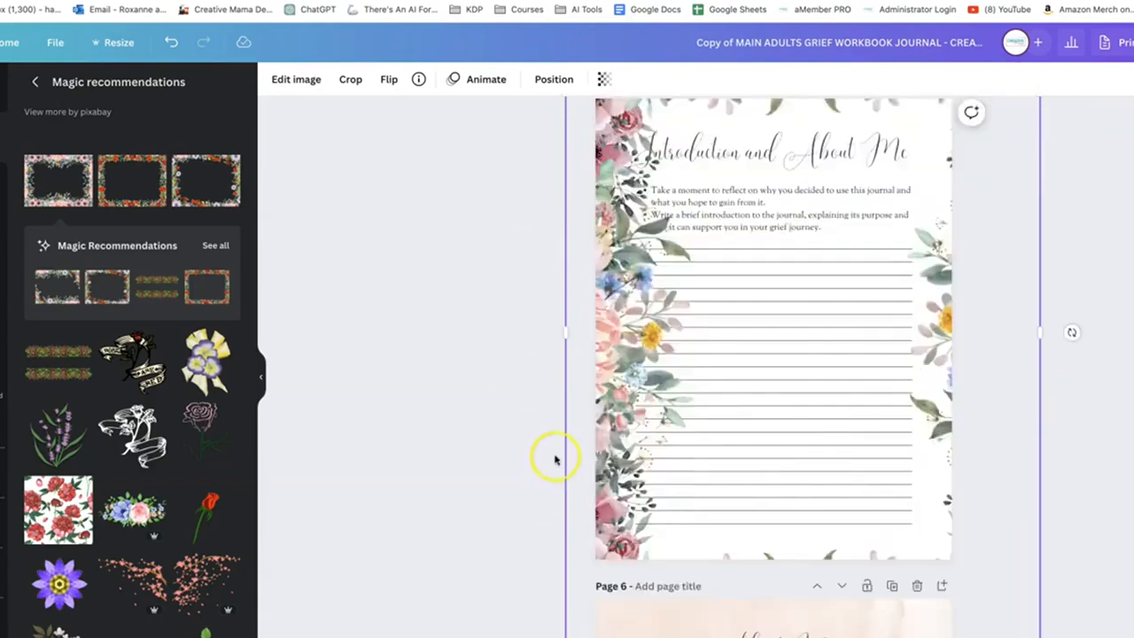
left_click_drag(562, 324, 506, 329)
left_click_drag(511, 634, 523, 619)
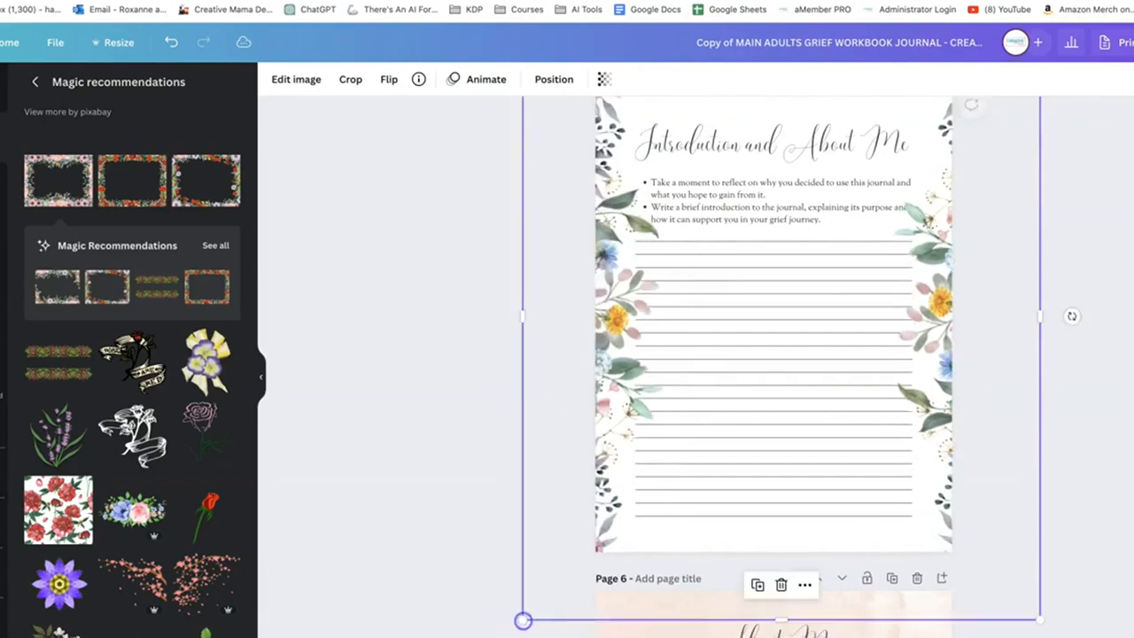
left_click_drag(1042, 617, 1024, 593)
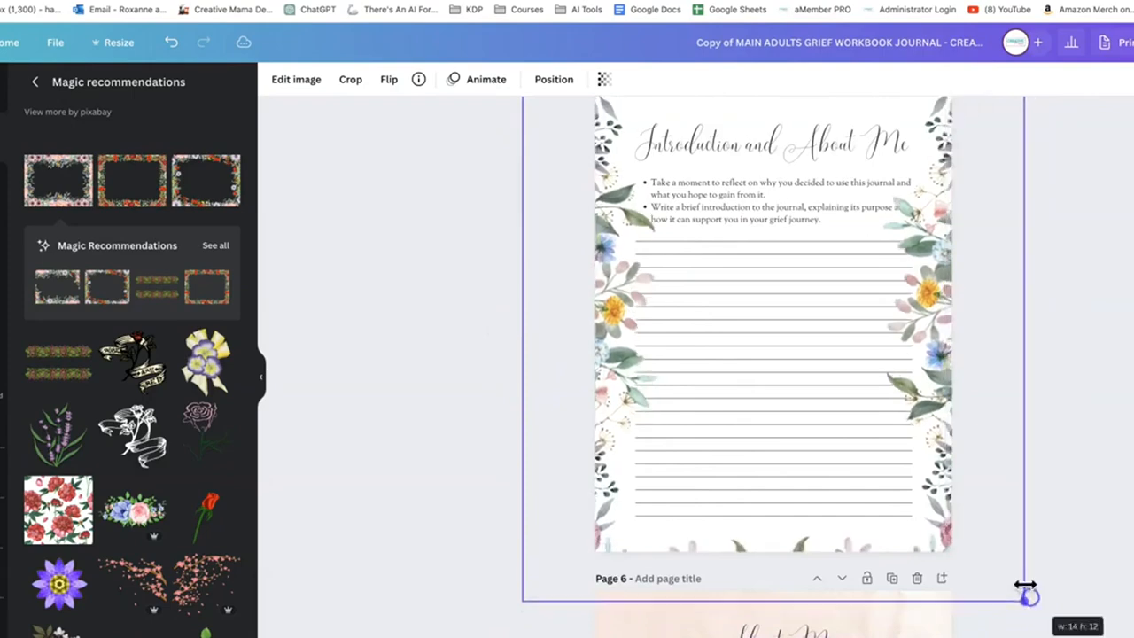
Shrink the pastel flower frame on page 5 slightly and make it the page background
scroll(1054, 558, "up", 3)
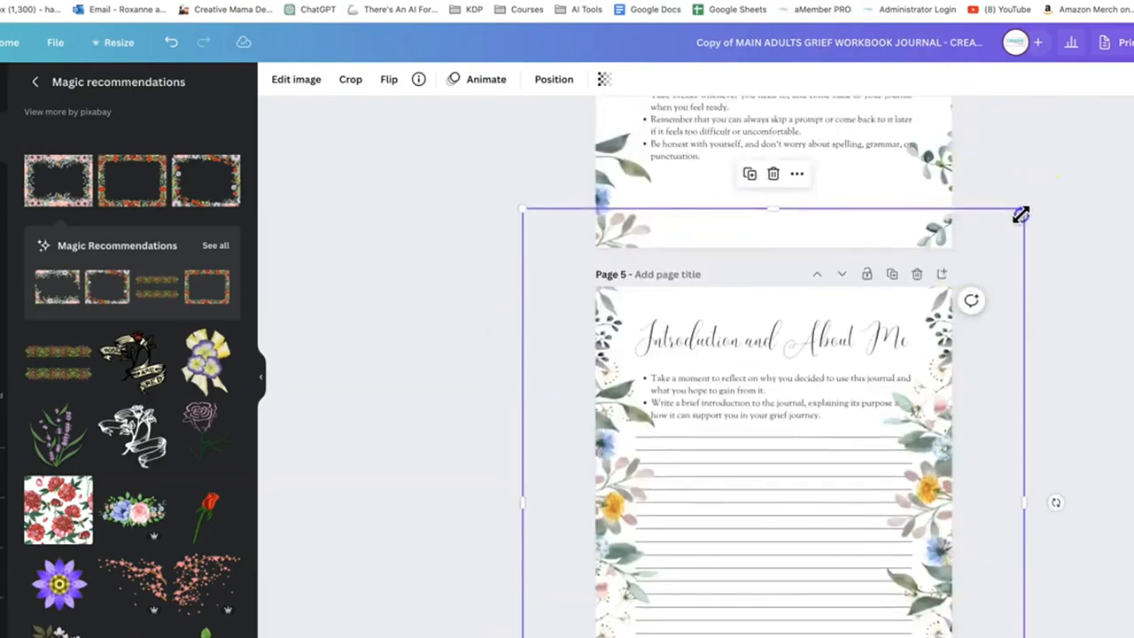
mouse_move(1021, 214)
left_mouse_down()
mouse_move(1004, 232)
mouse_move(1032, 227)
left_mouse_up()
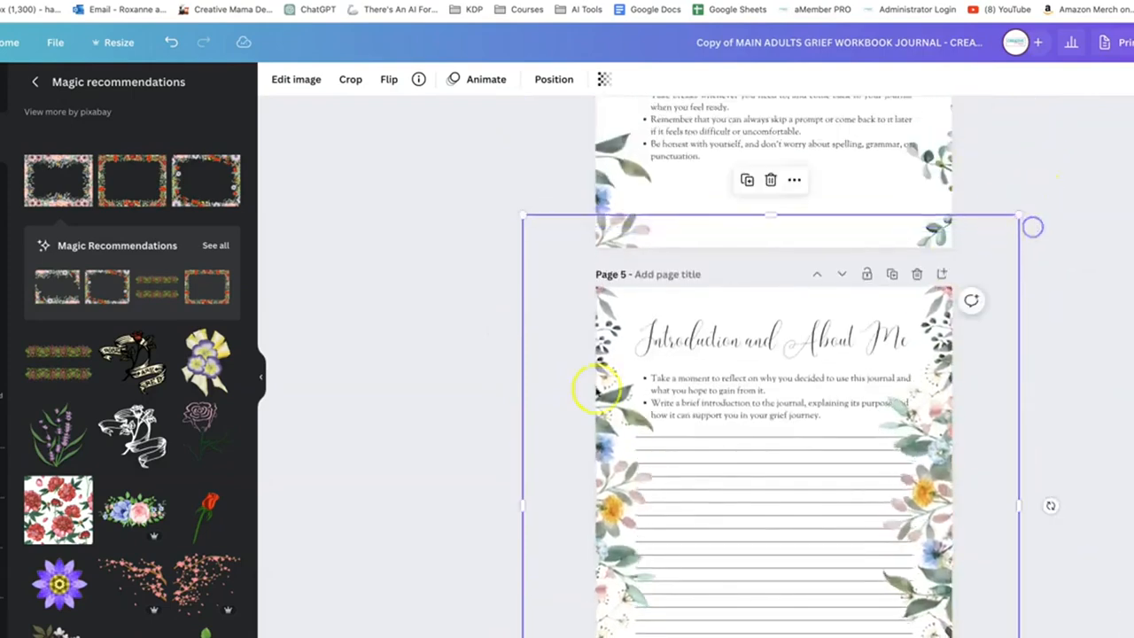
left_click(624, 485)
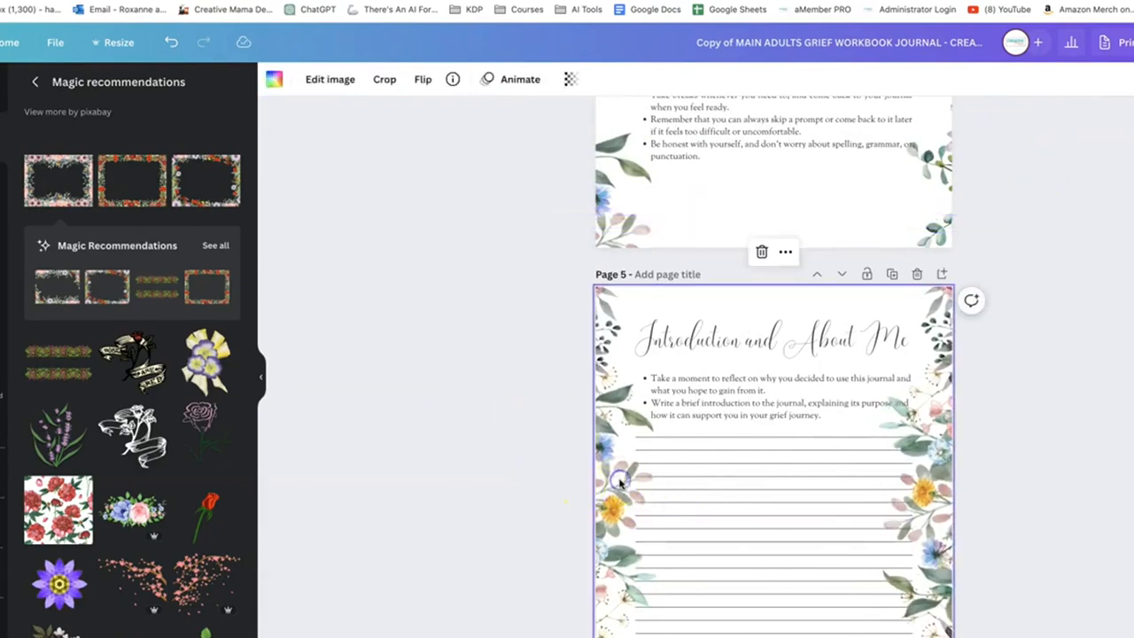
Switch to the adults' grief affirmation card deck and delete the corner flower cluster from card page 1
key("Delete")
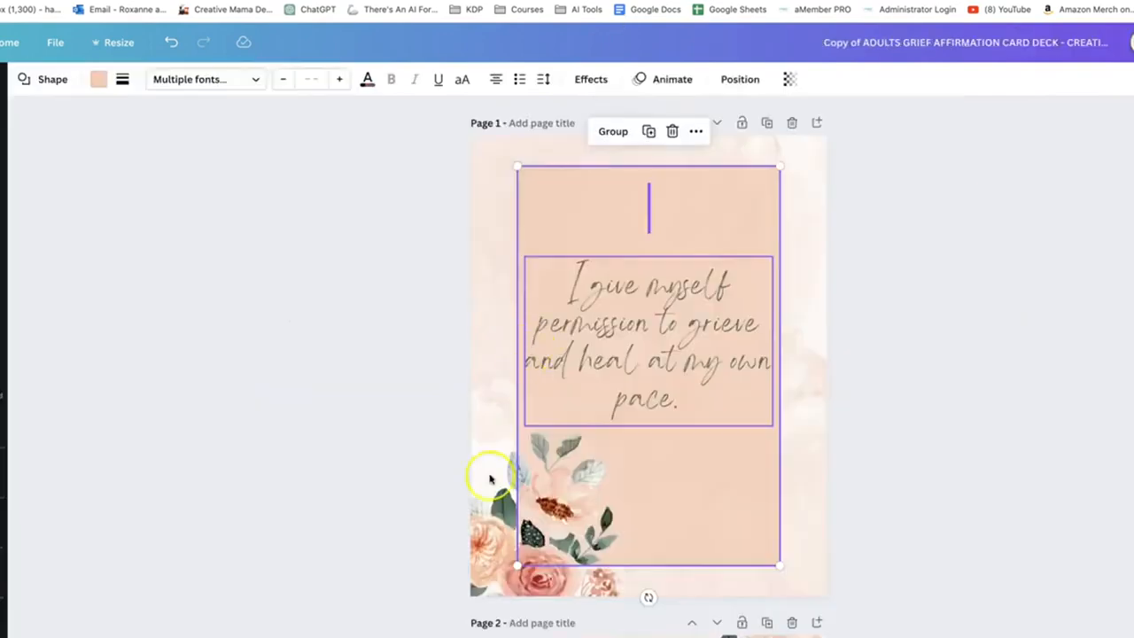
left_click(490, 479)
key("Delete")
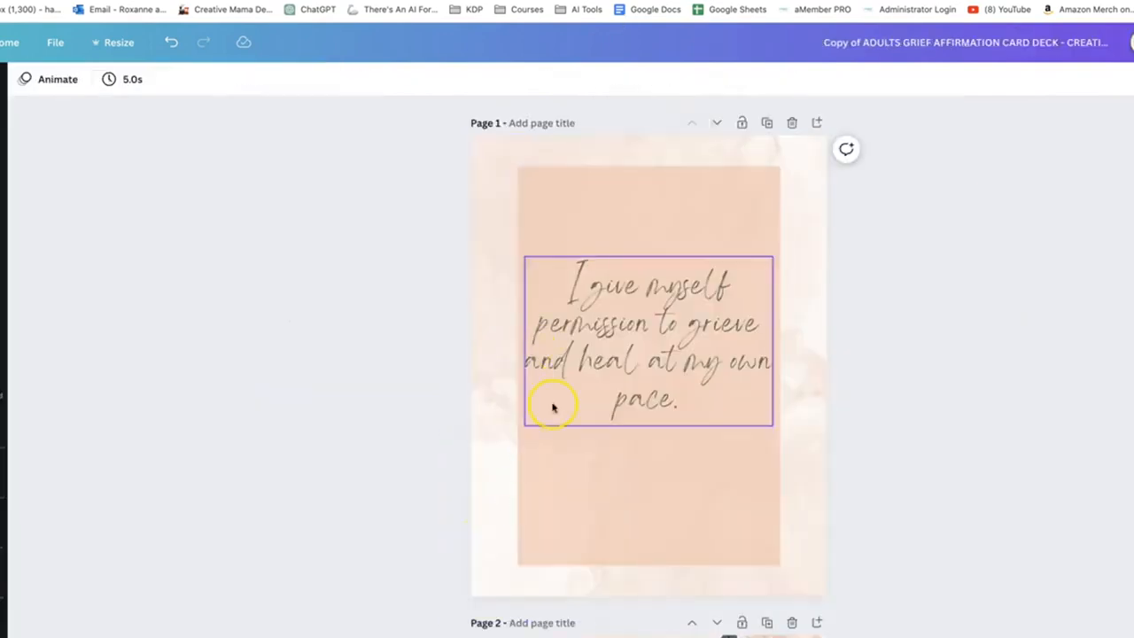
Insert the recently used pastel flower frame onto card page 1
left_click(496, 149)
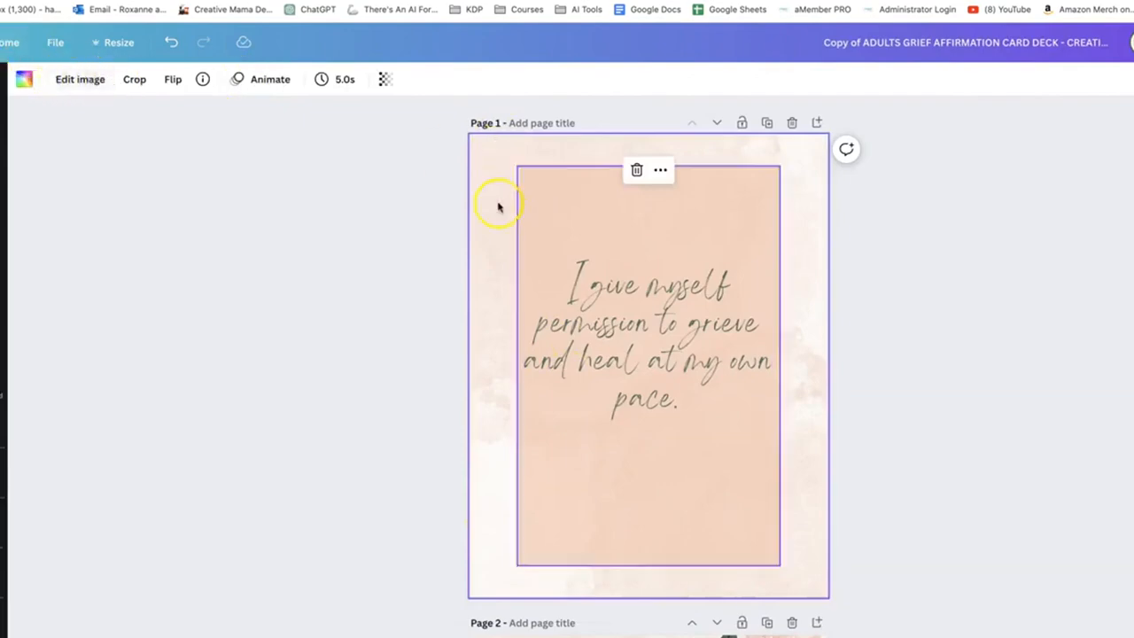
left_click(63, 80)
left_click(2, 133)
left_click(94, 92)
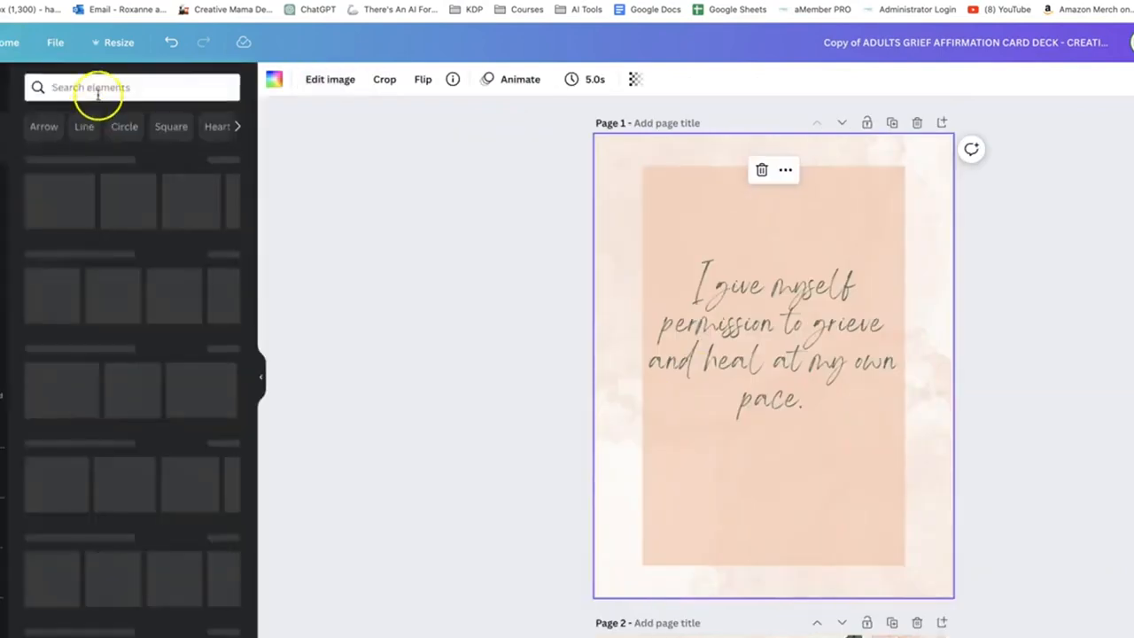
left_click(324, 201)
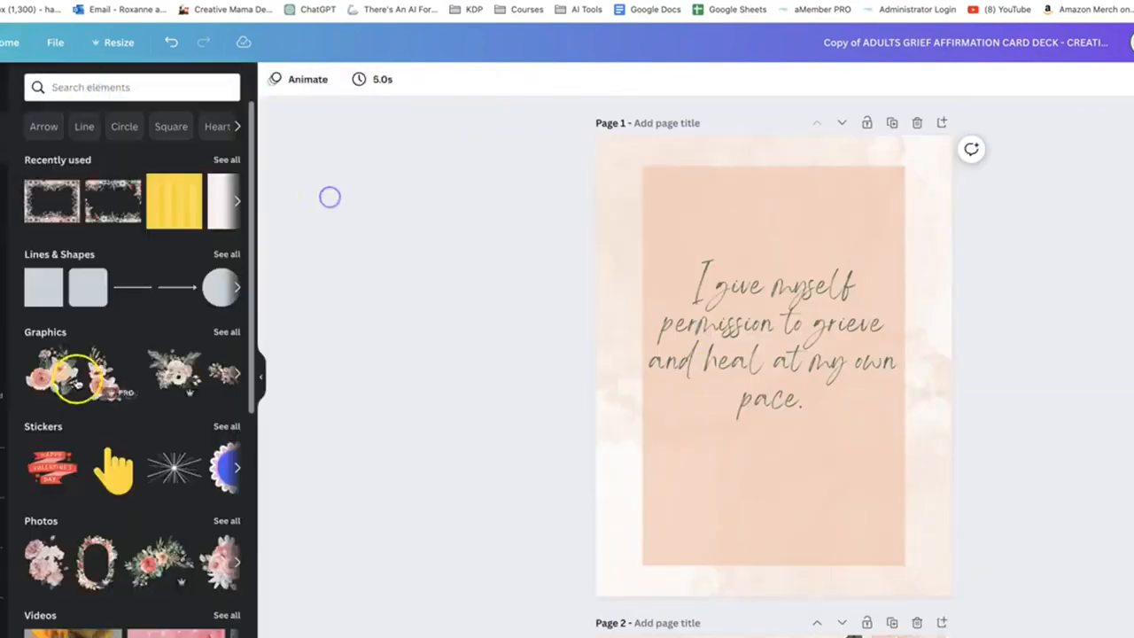
left_click(58, 208)
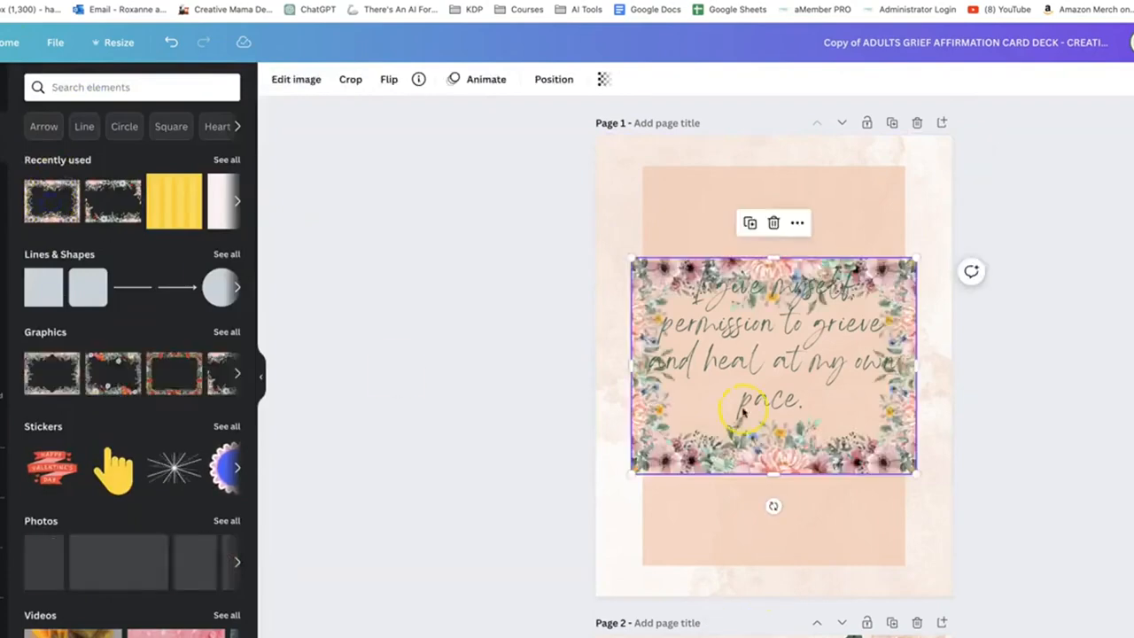
Rotate the flower frame a quarter turn to portrait orientation and enlarge it to cover the whole card
left_click_drag(772, 503, 817, 364)
left_click_drag(664, 506, 600, 596)
left_click_drag(878, 226, 945, 132)
left_click_drag(596, 129, 580, 121)
left_click_drag(952, 598, 957, 604)
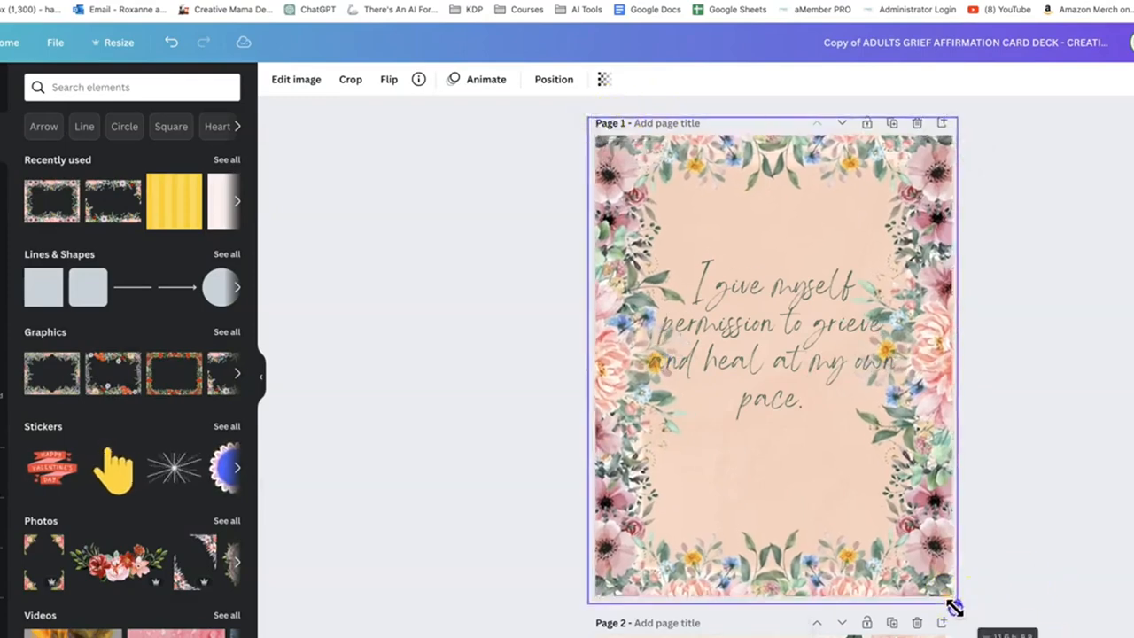
Delete the peach rectangle and the watercolor background from card page 1, keeping the flower frame around the text
key("Delete")
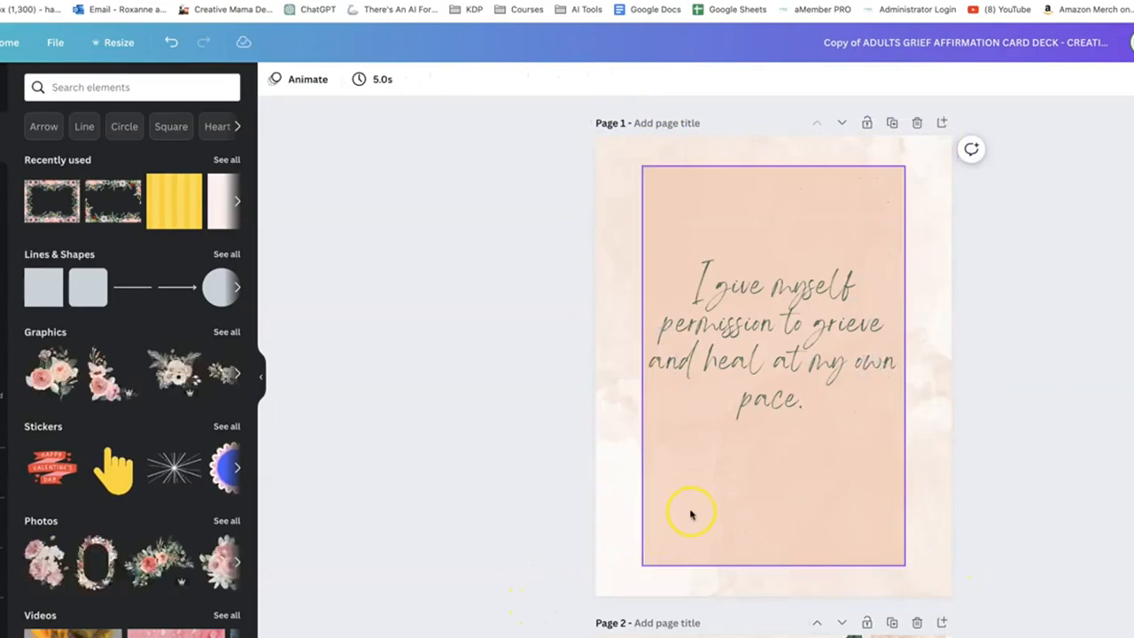
left_click(690, 512)
key("Delete")
left_click(673, 495)
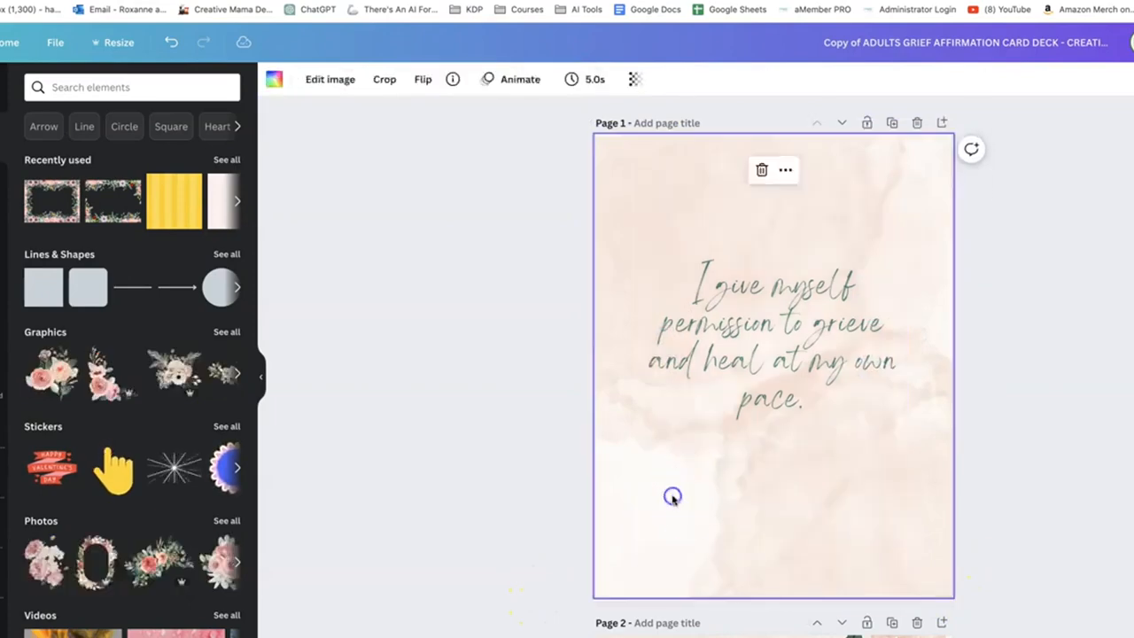
key("Delete")
key("ctrl+z")
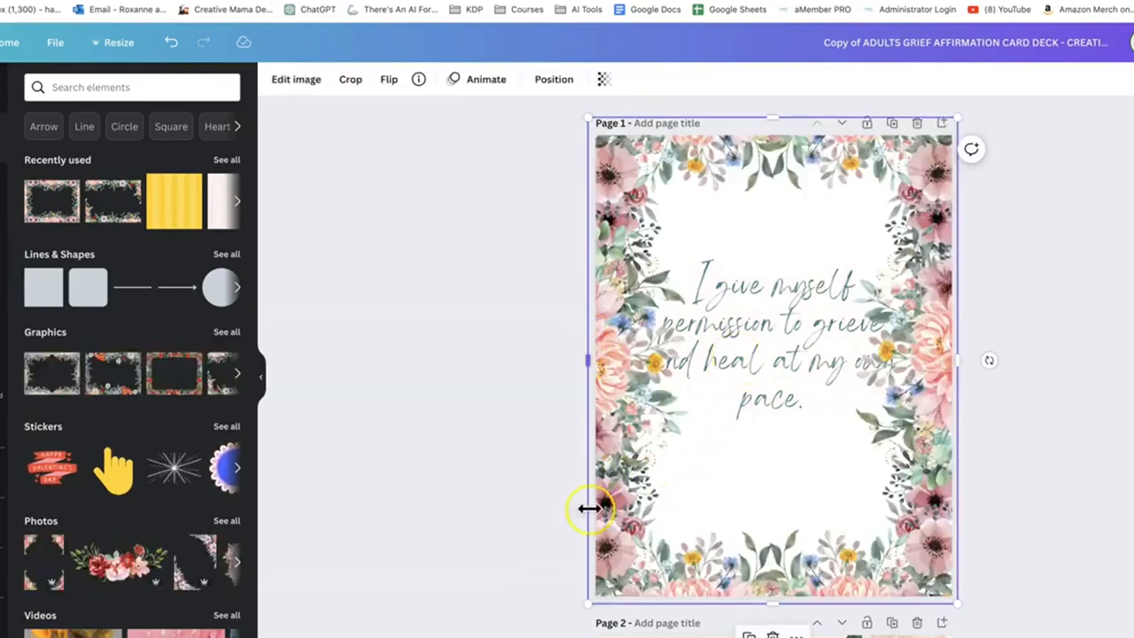
Enlarge the flower frame past the card edges and send it backward behind the affirmation text
left_click_drag(591, 602, 567, 618)
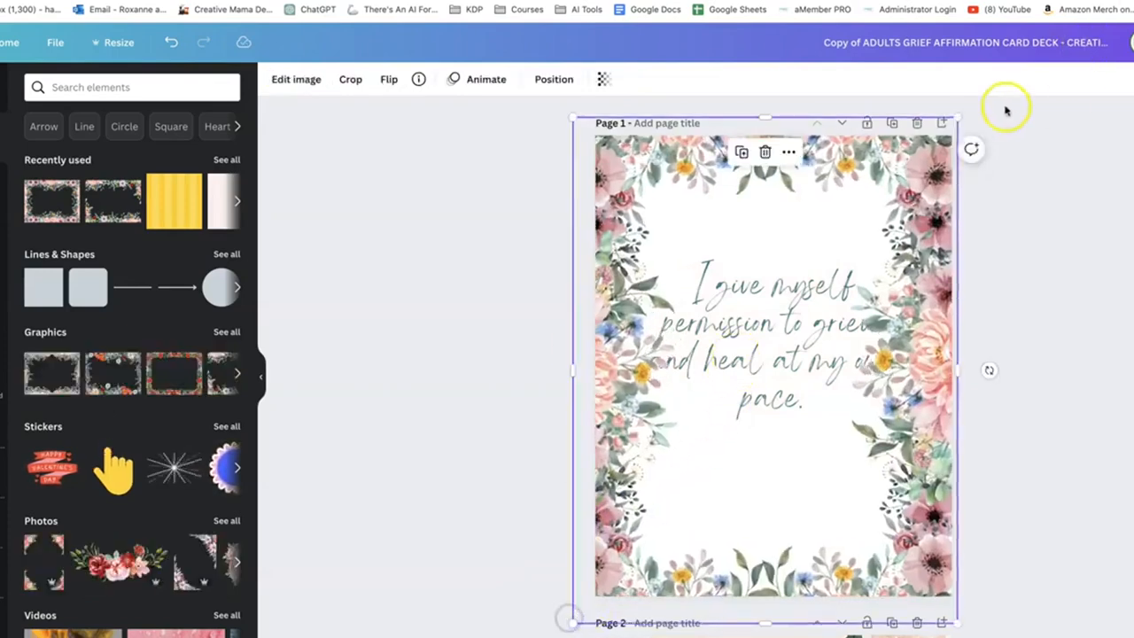
left_click_drag(956, 118, 970, 100)
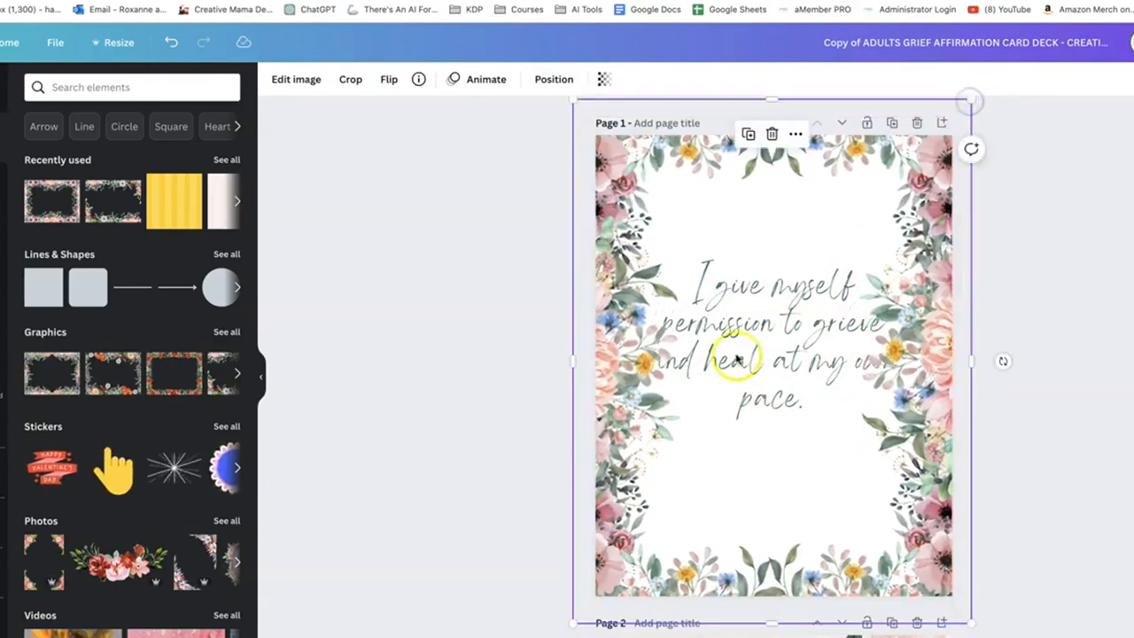
left_click(560, 84)
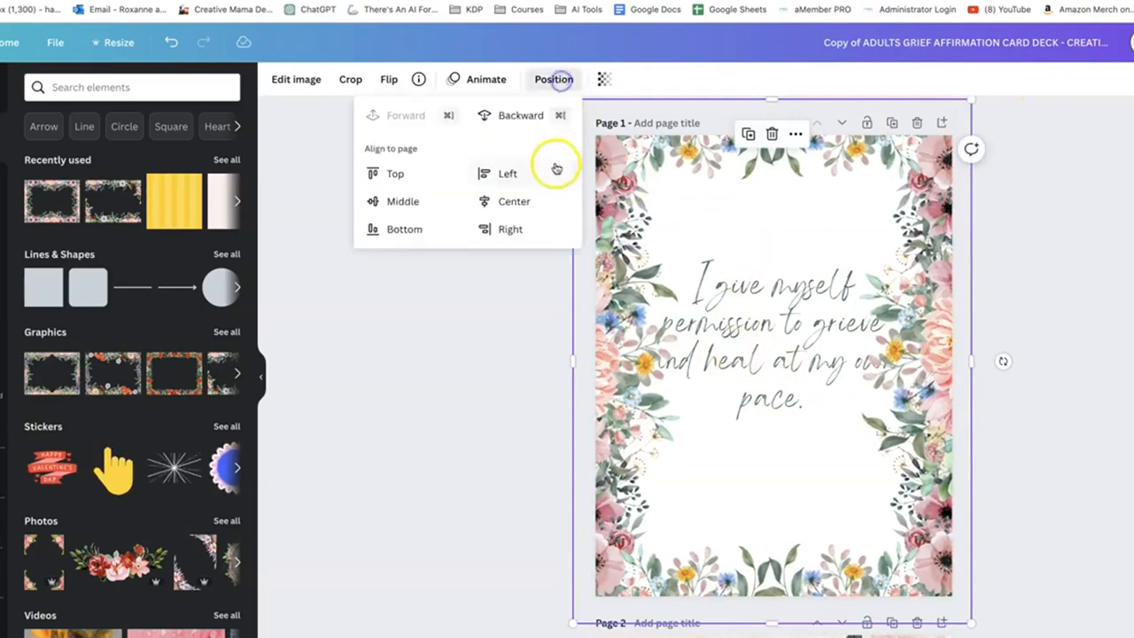
left_click(504, 118)
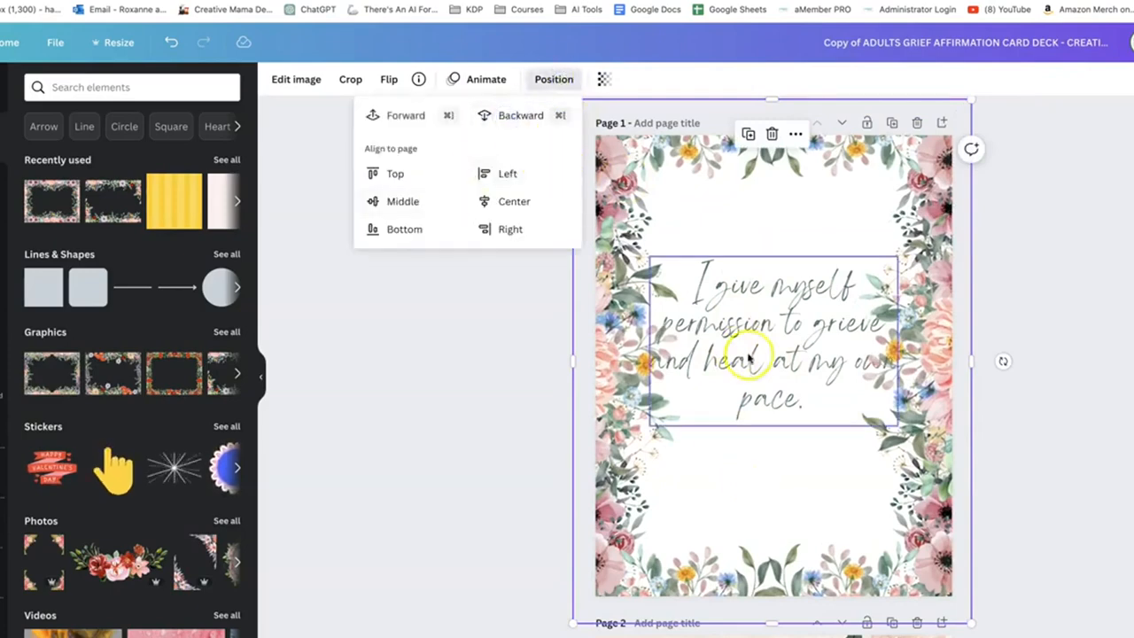
Narrow the affirmation text box to fit between the side flowers and center it on the card
left_click(682, 354)
left_click_drag(898, 342, 854, 342)
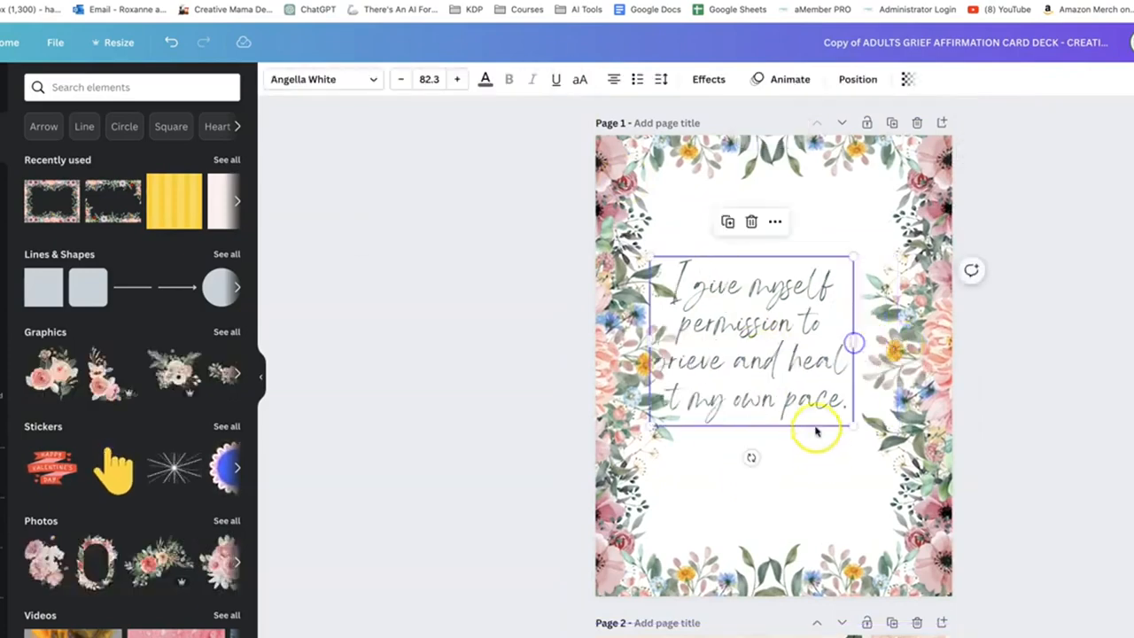
left_click_drag(784, 415, 802, 427)
Change the affirmation text font to Bodoni FLF and move the text up inside the flower border
left_click(346, 79)
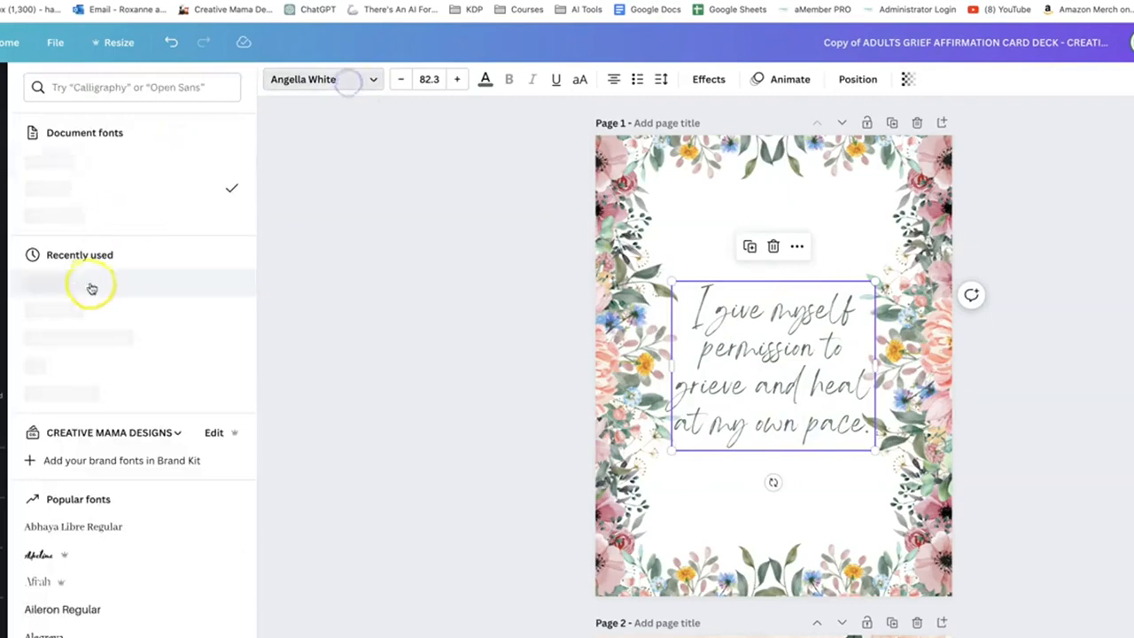
scroll(79, 213, "down", 3)
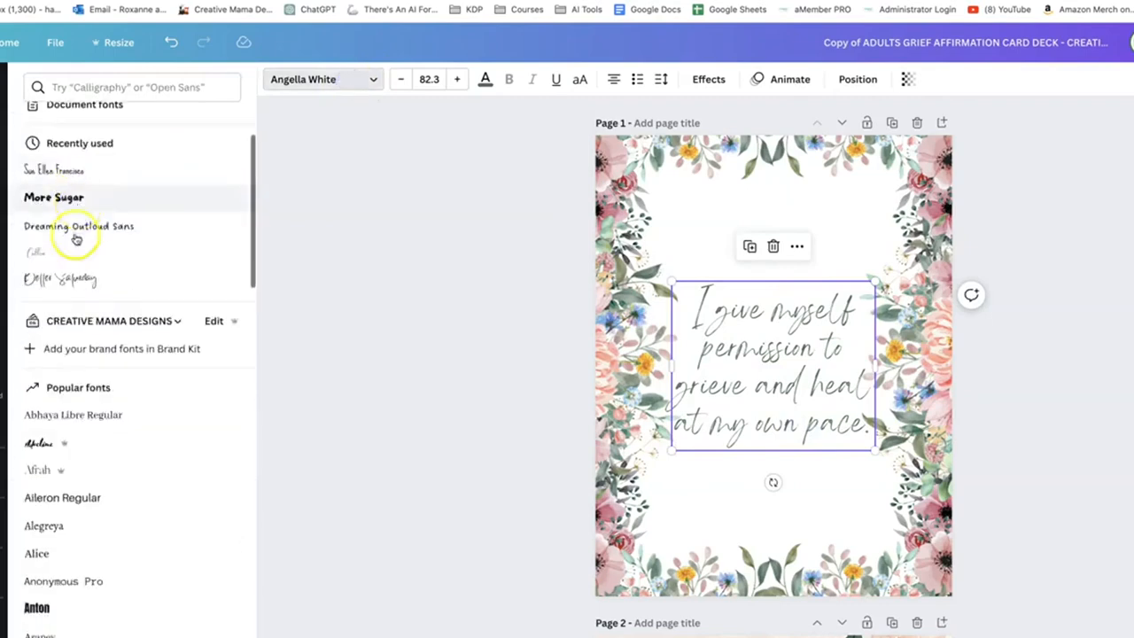
scroll(81, 442, "down", 8)
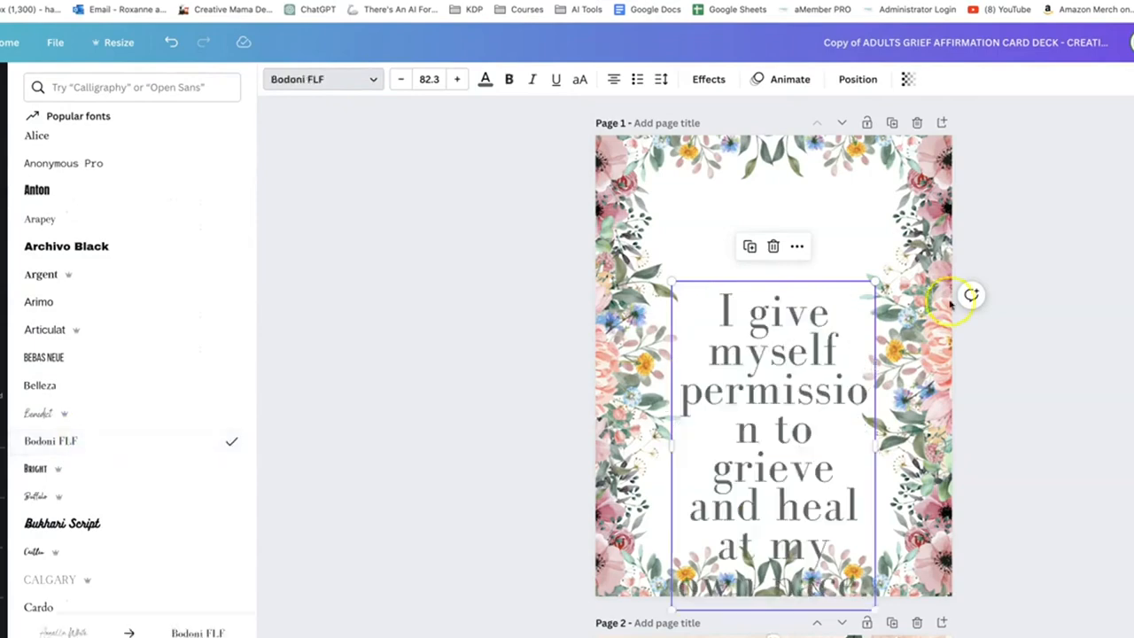
left_click_drag(704, 462, 713, 374)
Set the affirmation text size to 60 and increase its line spacing
left_click(443, 80)
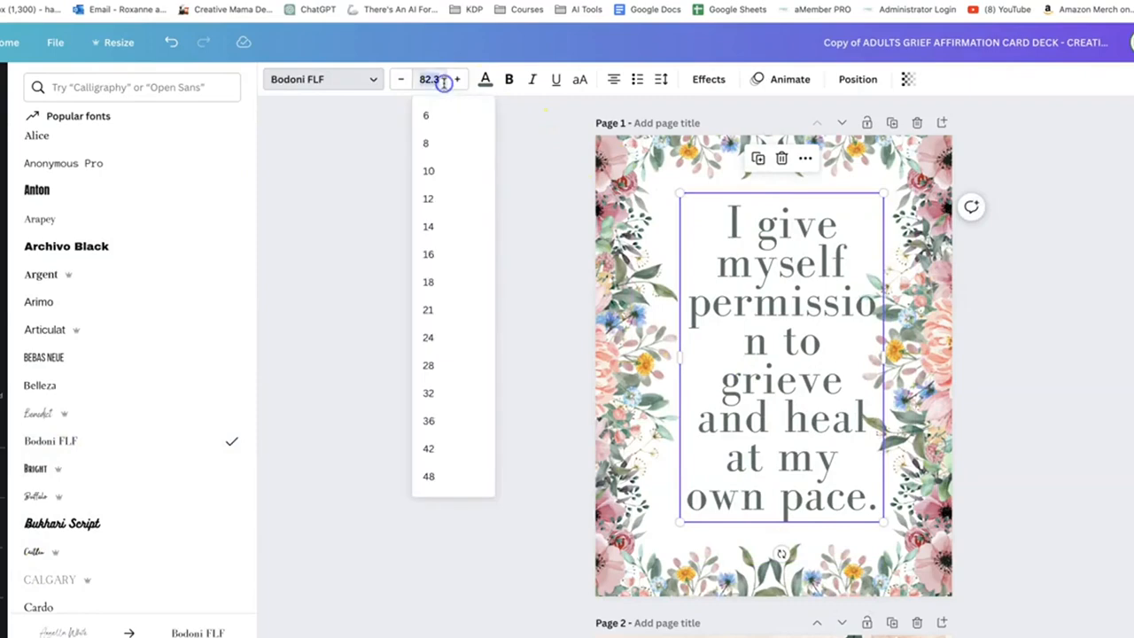
key("Return")
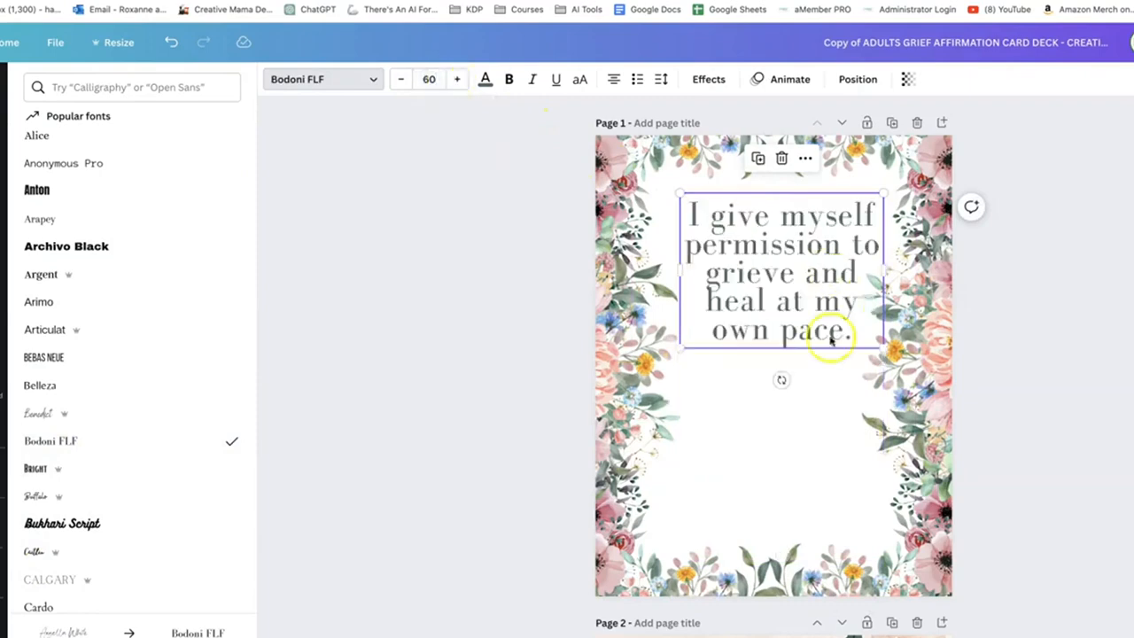
left_click(661, 81)
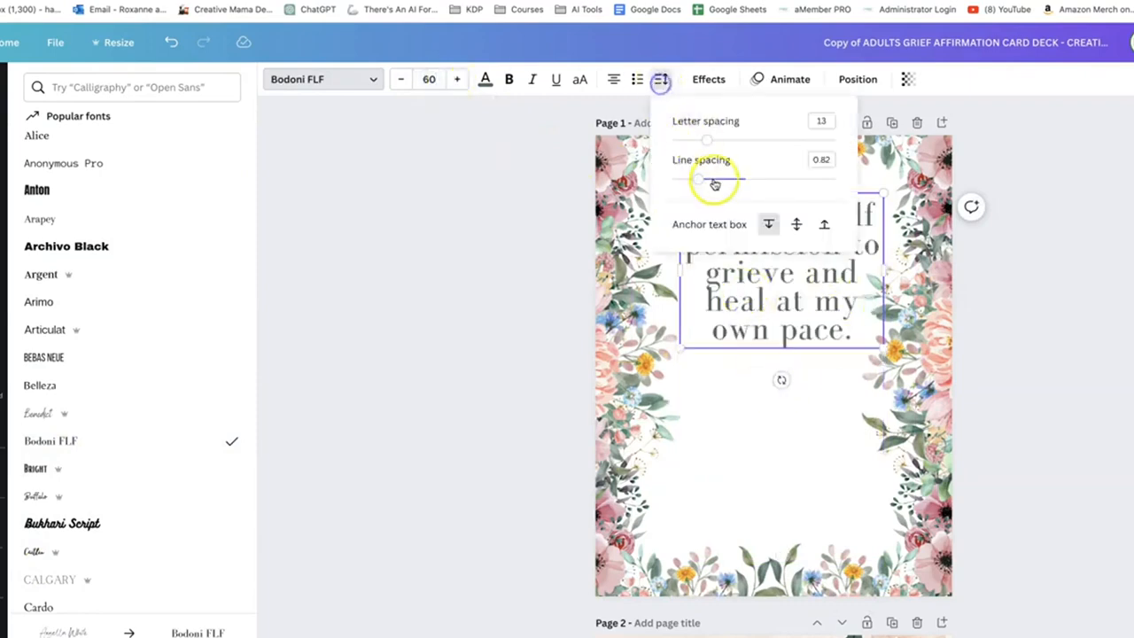
left_click_drag(705, 180, 716, 180)
left_click(501, 375)
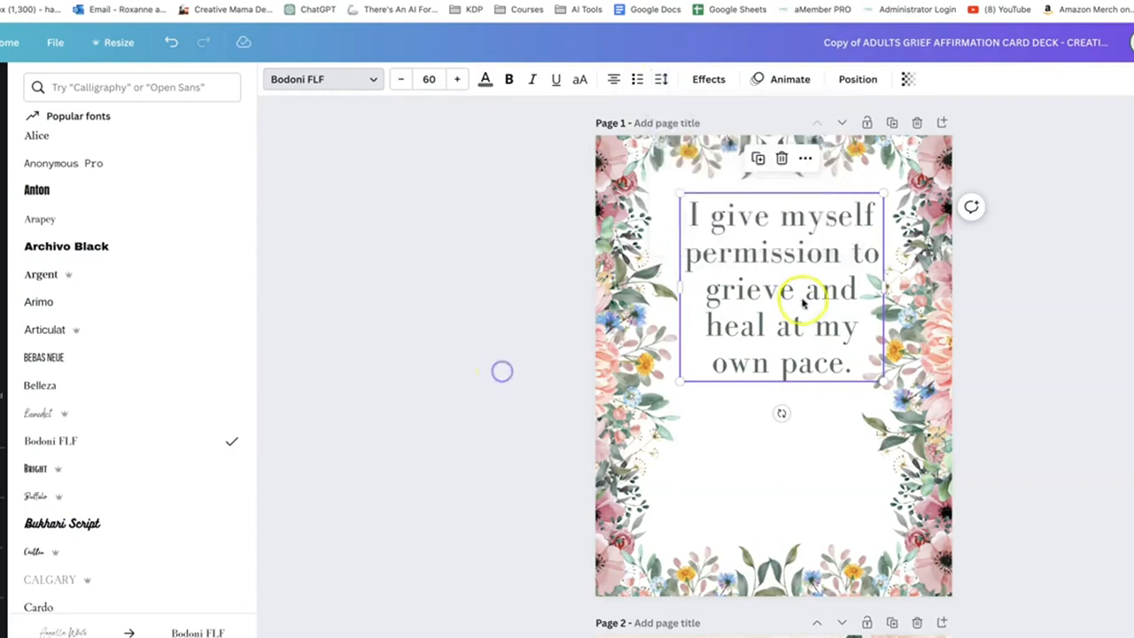
Move the affirmation text down to the card's center and align it to the middle of the page
left_click_drag(804, 299, 795, 366)
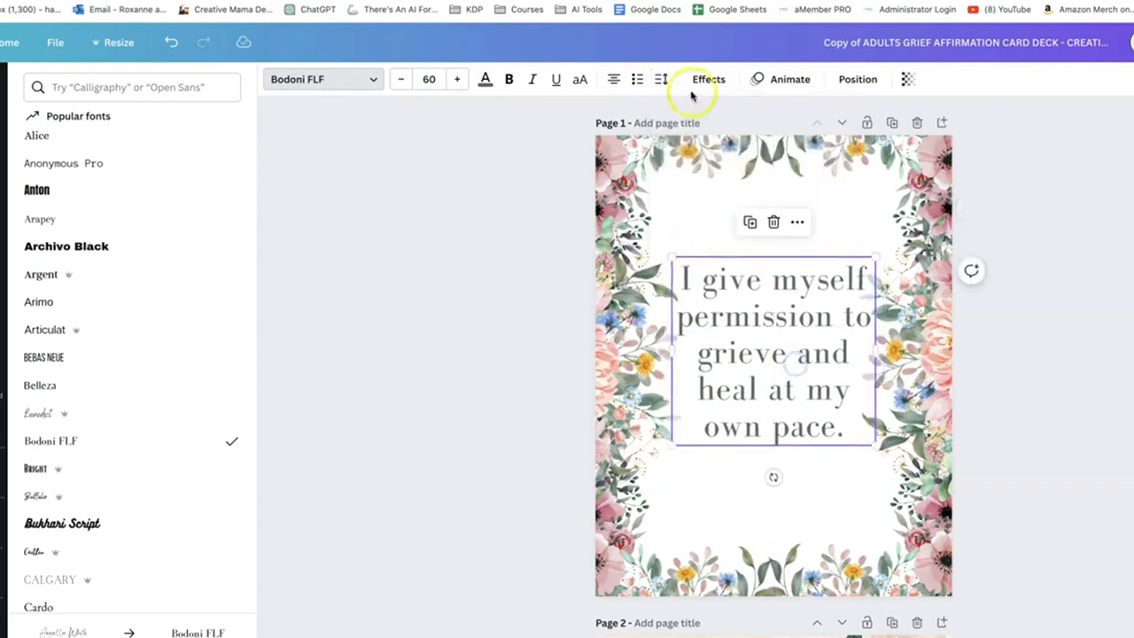
left_click(857, 82)
left_click(708, 198)
left_click(454, 372)
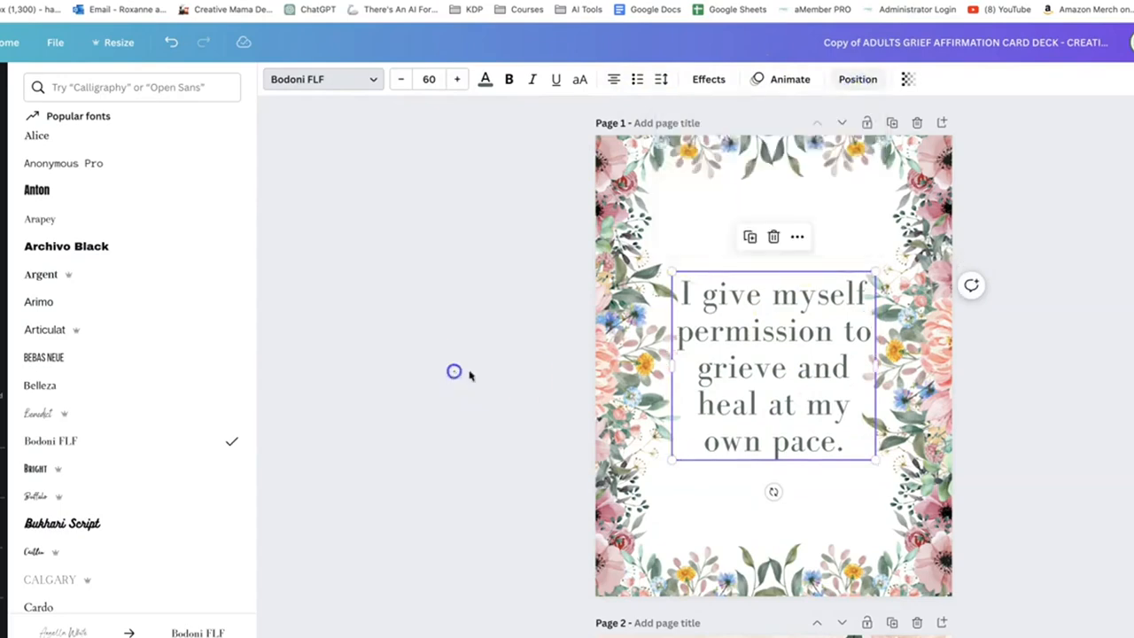
left_click(494, 401)
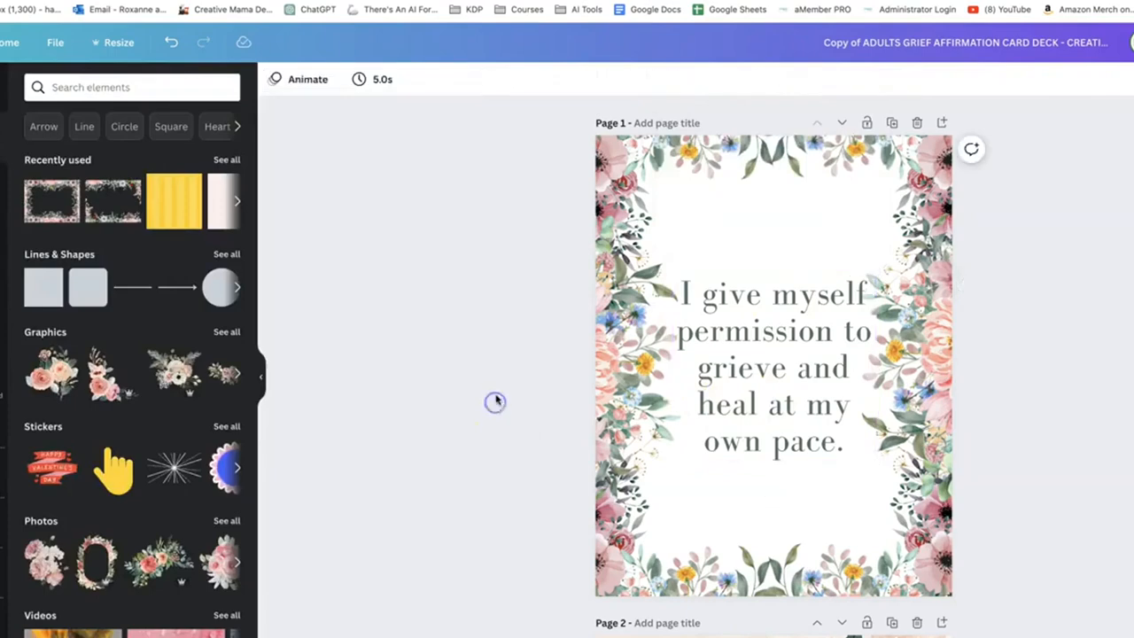
Make the flower frame the card's background, then shrink and shift it so both side borders show evenly
left_click(949, 204)
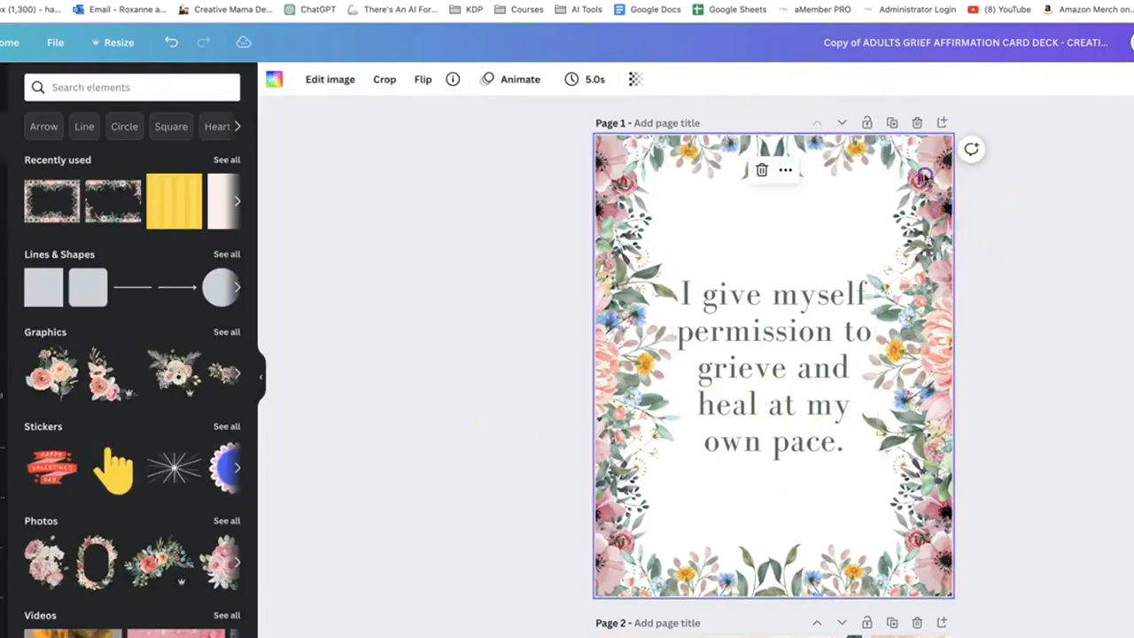
double_click(924, 177)
left_click_drag(969, 97, 949, 126)
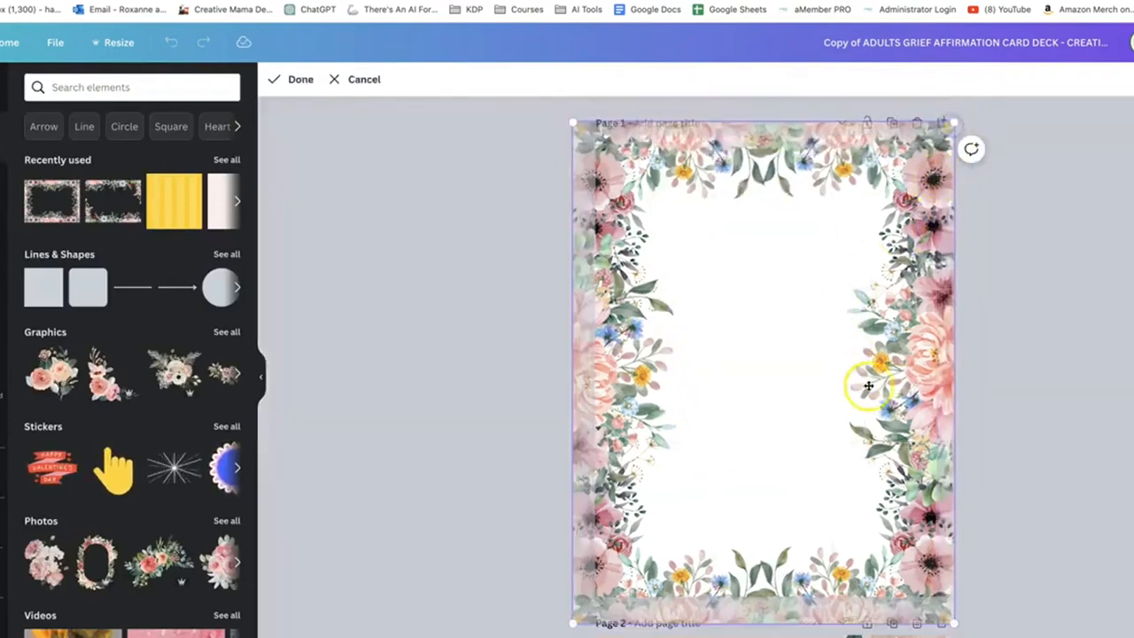
left_click_drag(906, 422, 918, 426)
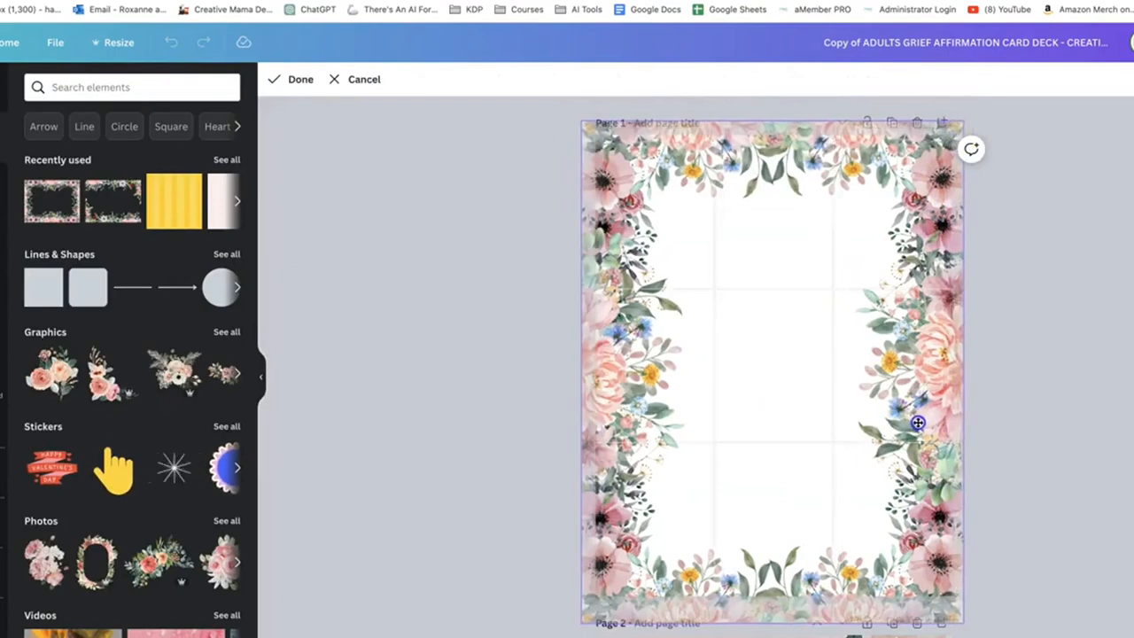
left_click(299, 79)
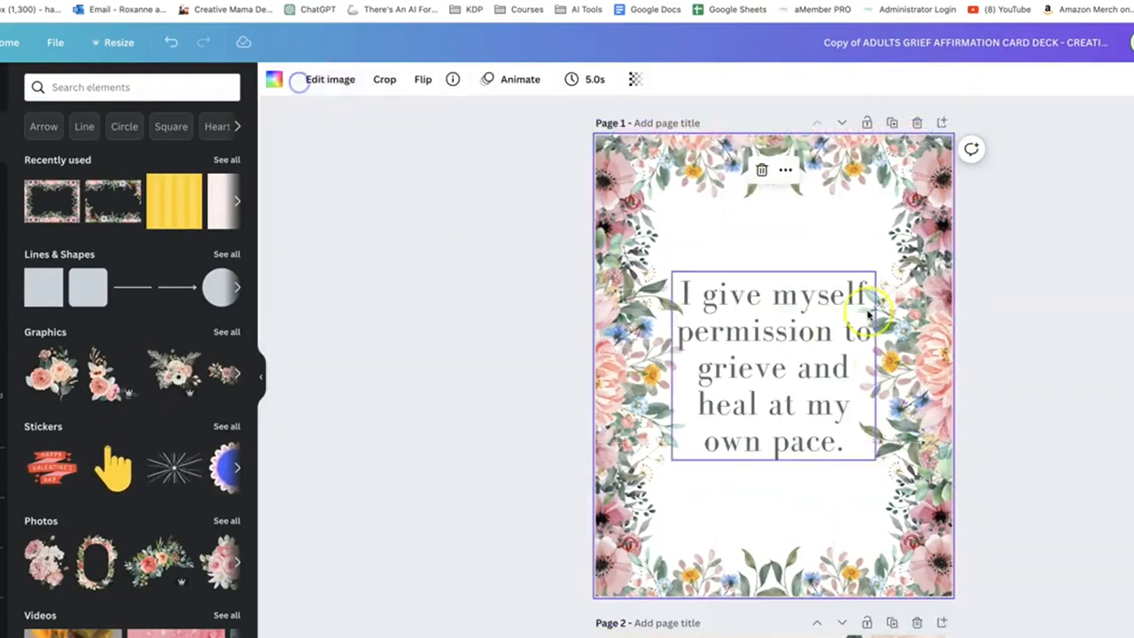
Nudge the flower background's placement on card page 1 once more and check the card
double_click(637, 186)
mouse_move(661, 241)
left_mouse_down()
mouse_move(683, 242)
mouse_move(671, 240)
left_mouse_up()
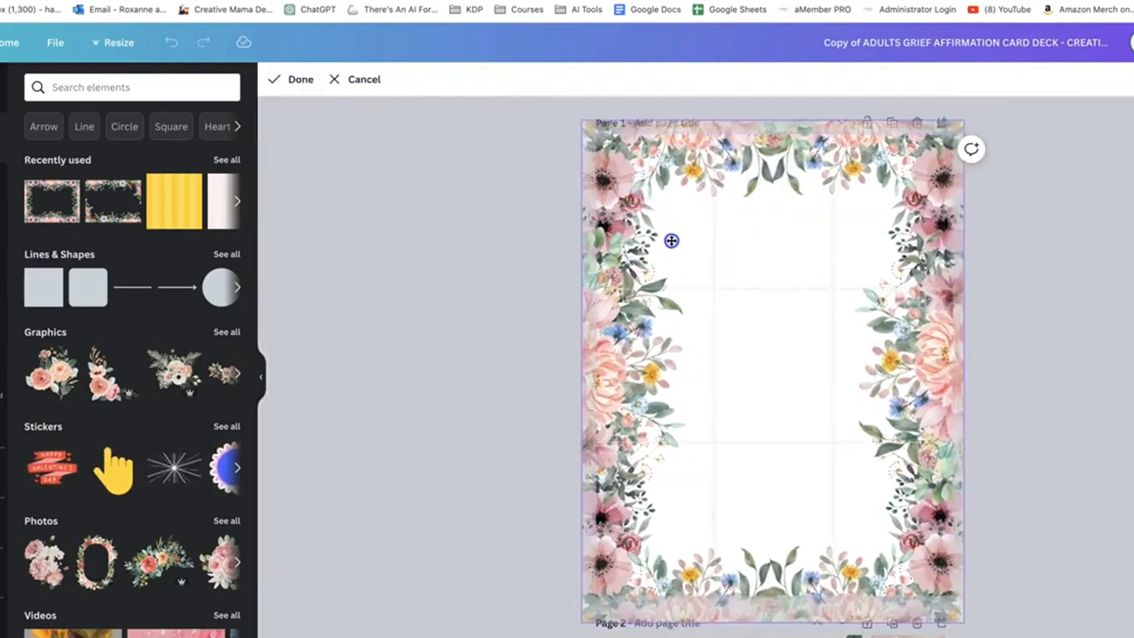
left_click(426, 272)
left_click(595, 434)
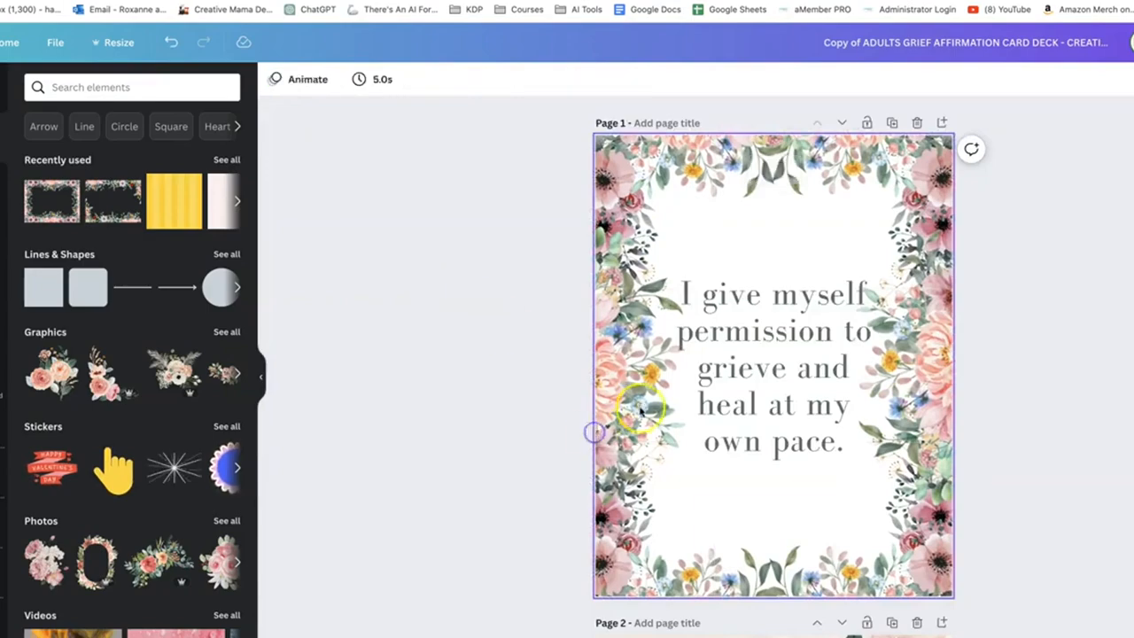
scroll(685, 449, "down", 1)
scroll(685, 448, "up", 1)
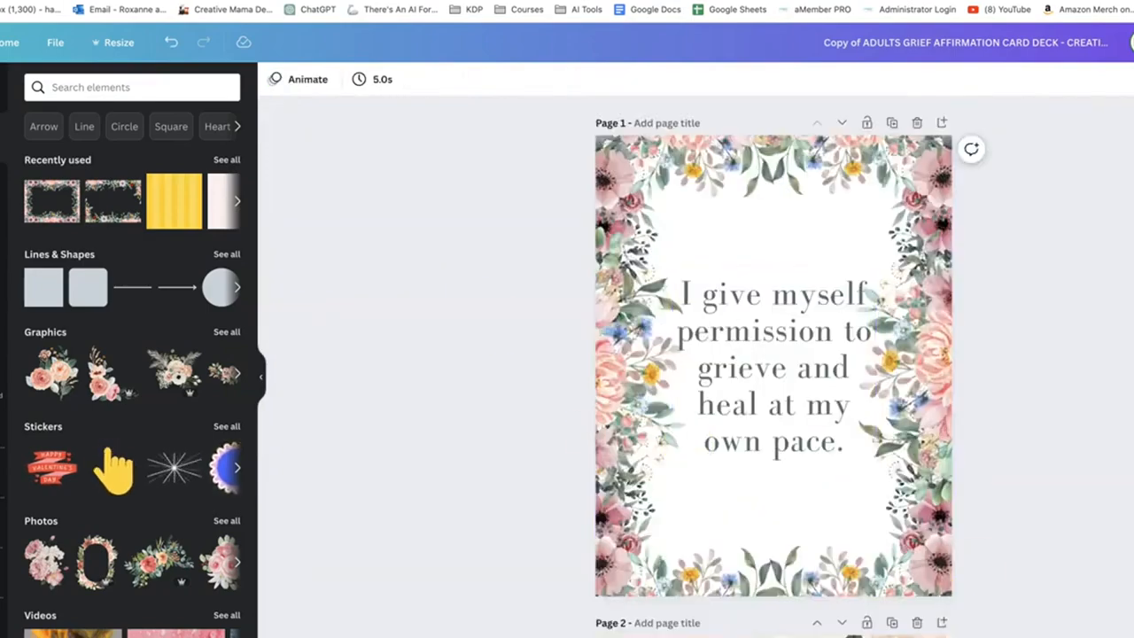
Check the deck's page overview, return to card page 1 and copy its flower frame background
left_click(1133, 637)
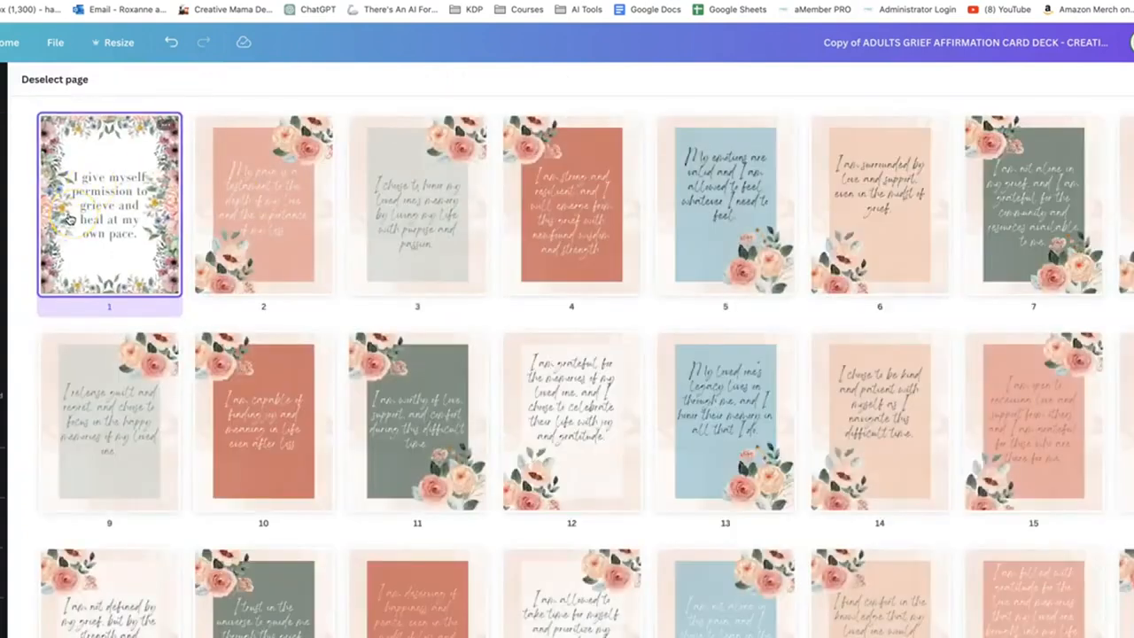
double_click(67, 215)
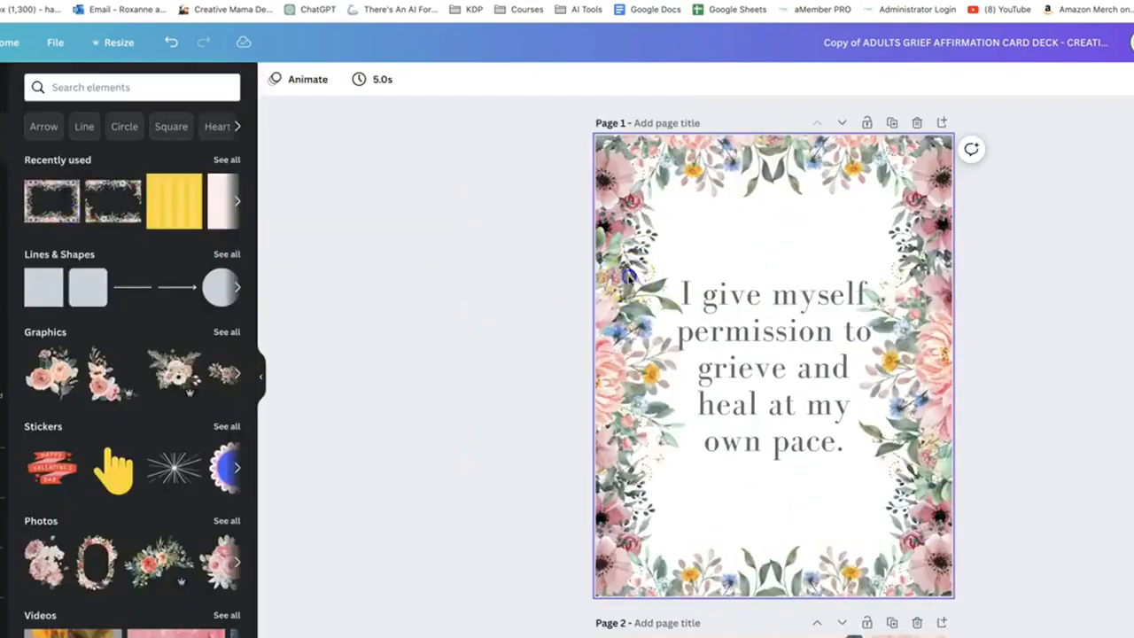
left_click(625, 277)
scroll(627, 277, "down", 5)
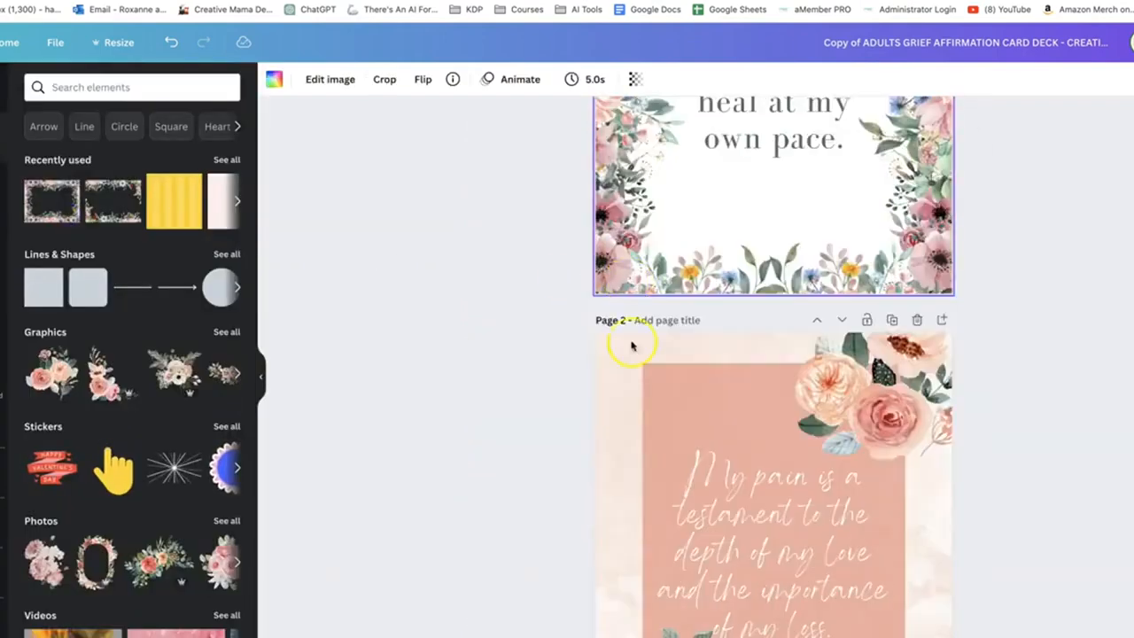
Remove the old background, flower clusters and pink panel from card page 2 and paste in the flower frame as its background
left_click(617, 373)
scroll(654, 354, "up", 1)
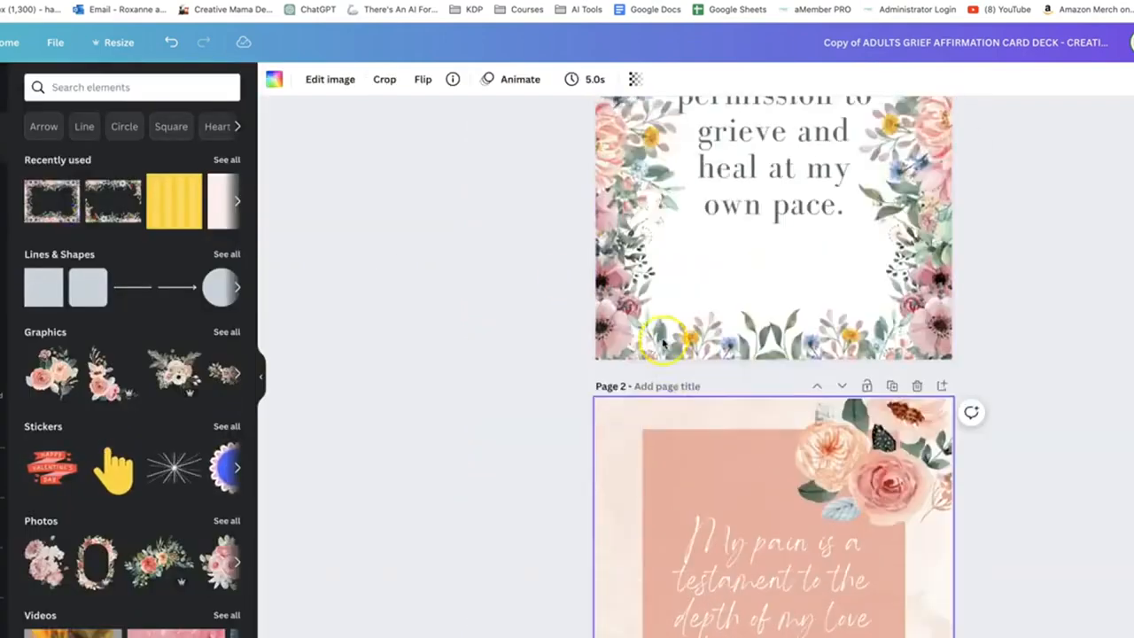
scroll(662, 341, "down", 2)
left_click(698, 339)
left_click(909, 301)
key("Delete")
left_click(803, 370)
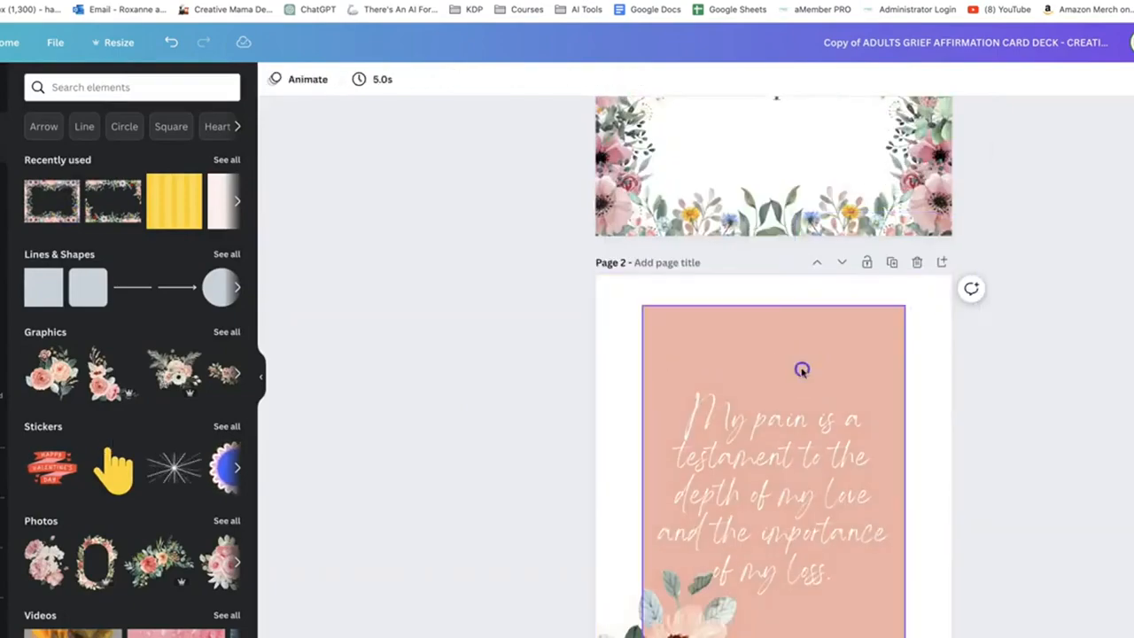
key("Delete")
scroll(754, 373, "down", 3)
left_click(666, 489)
key("Delete")
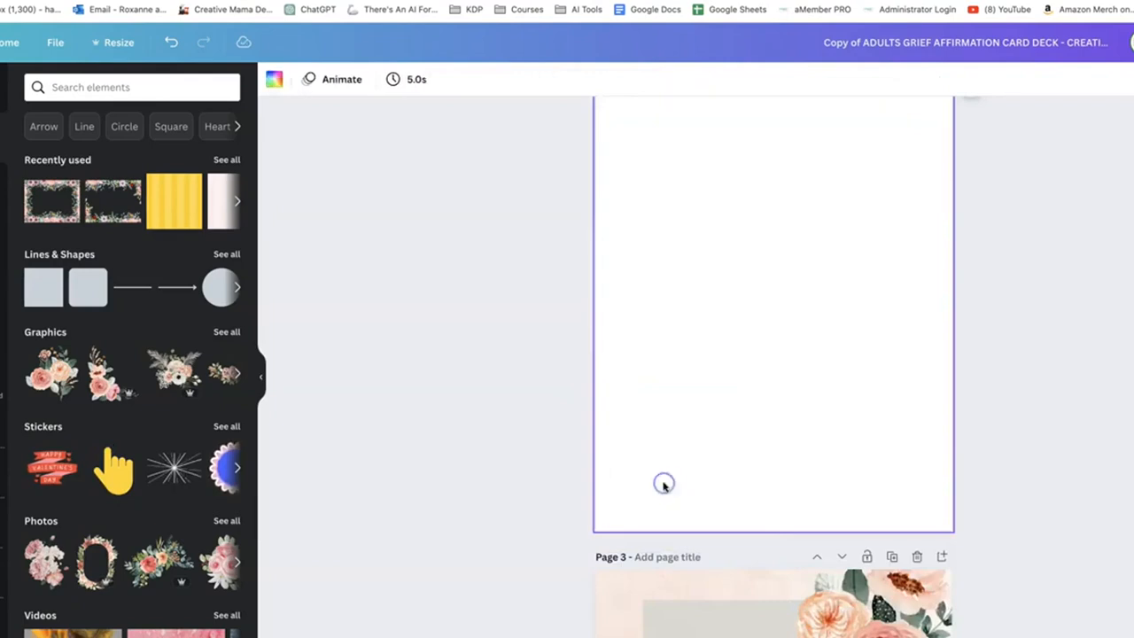
left_click(664, 483)
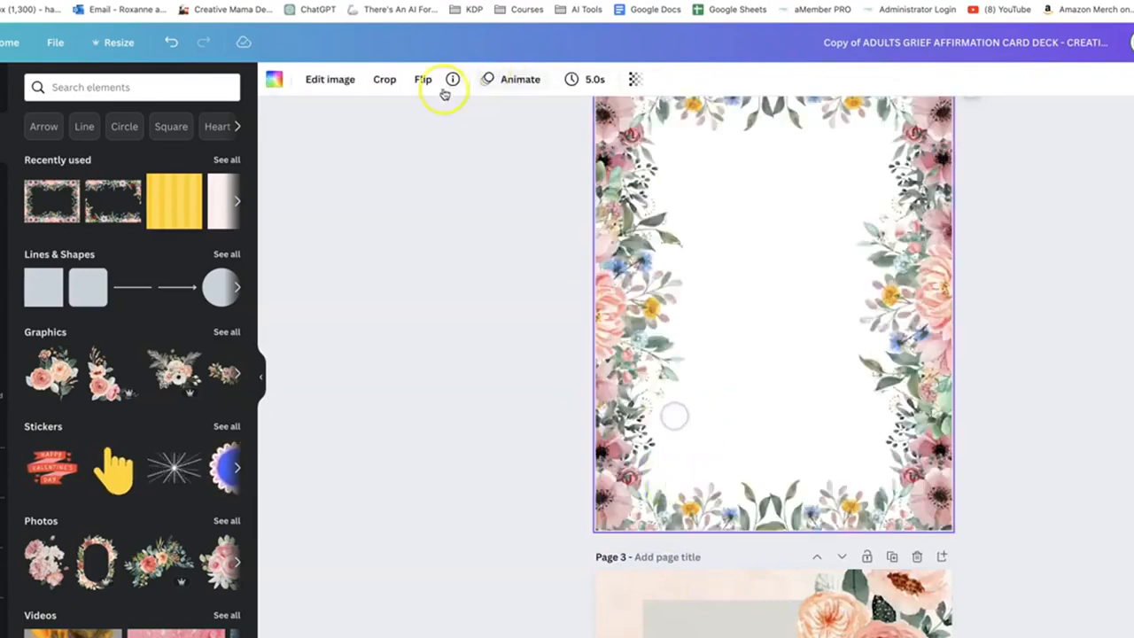
Set the affirmation text on card page 2 to Bodoni FLF and replace Angella White with it across the whole design
left_click(782, 236)
left_click(355, 79)
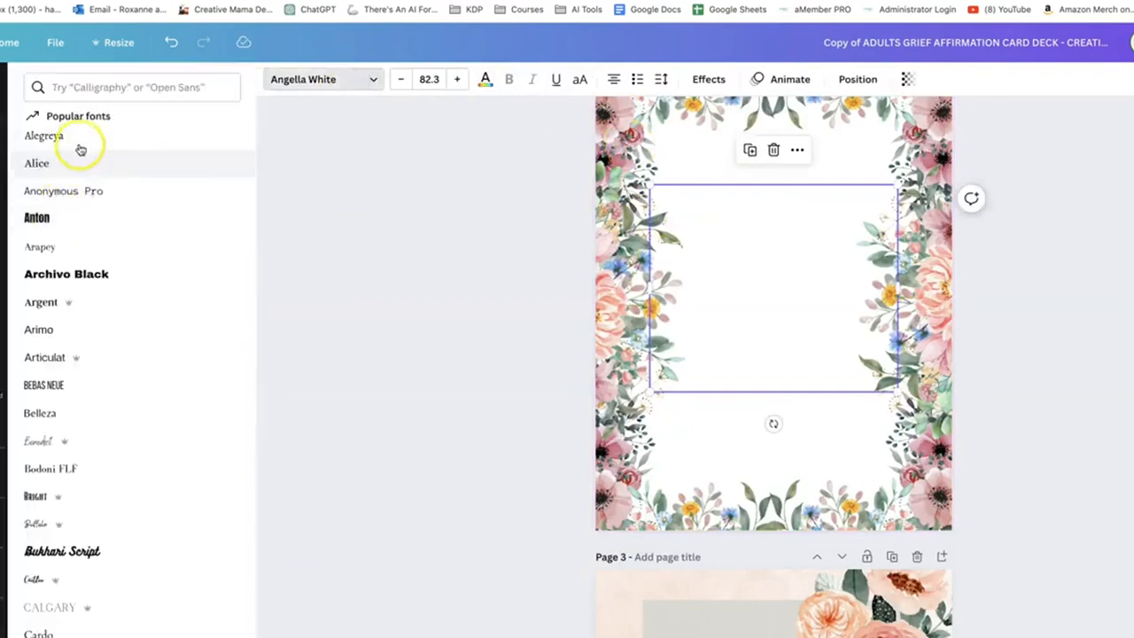
scroll(77, 375, "down", 3)
scroll(74, 438, "up", 10)
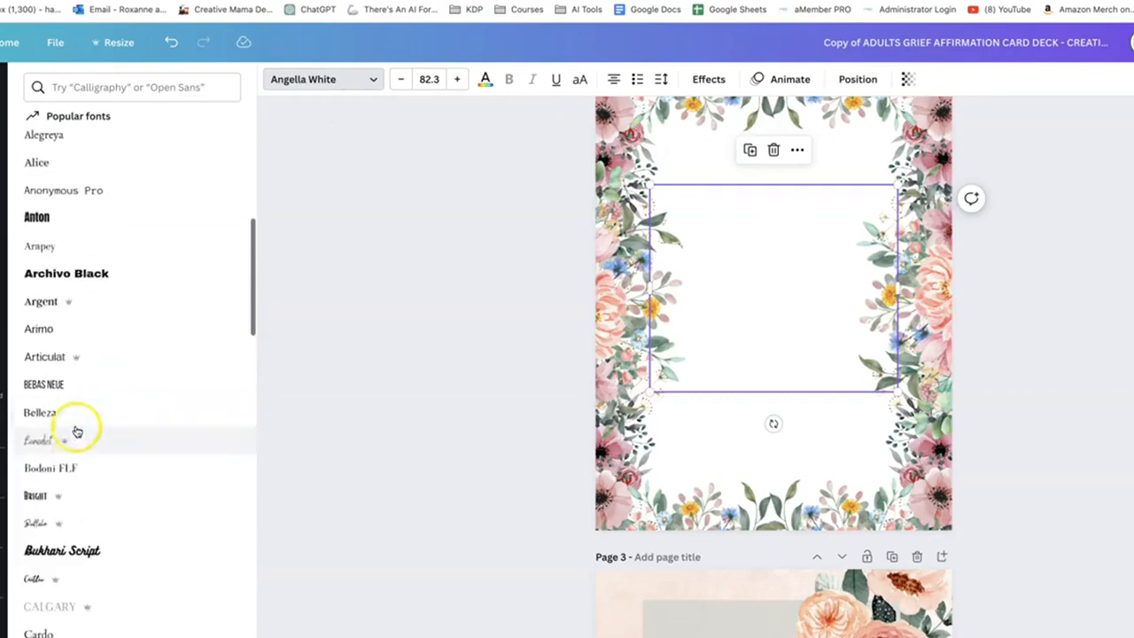
scroll(71, 355, "up", 4)
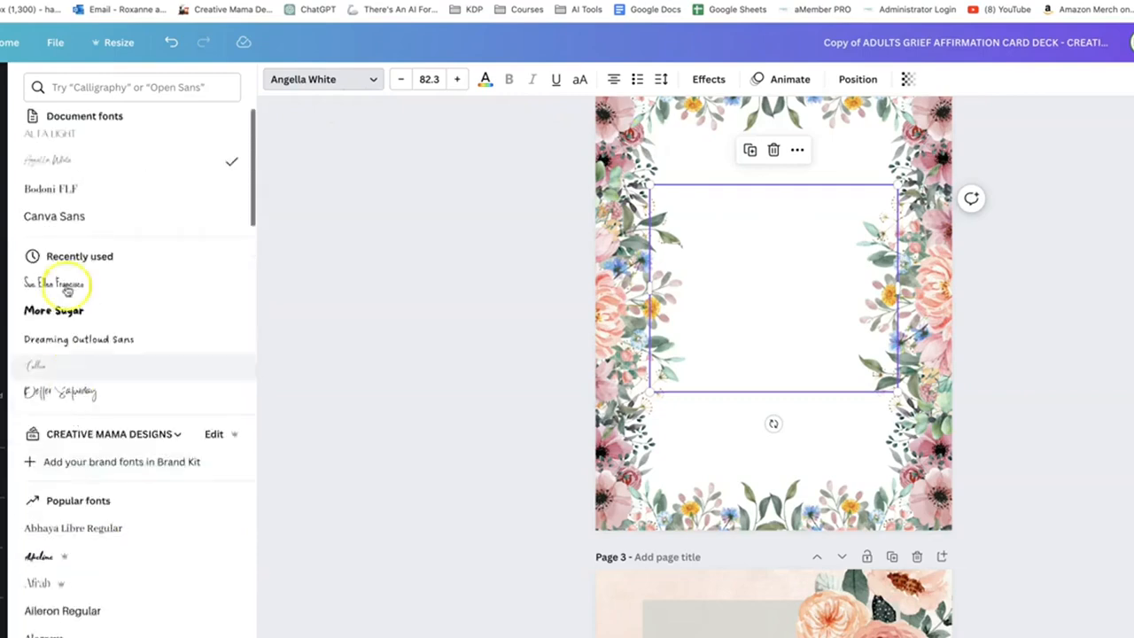
left_click(67, 216)
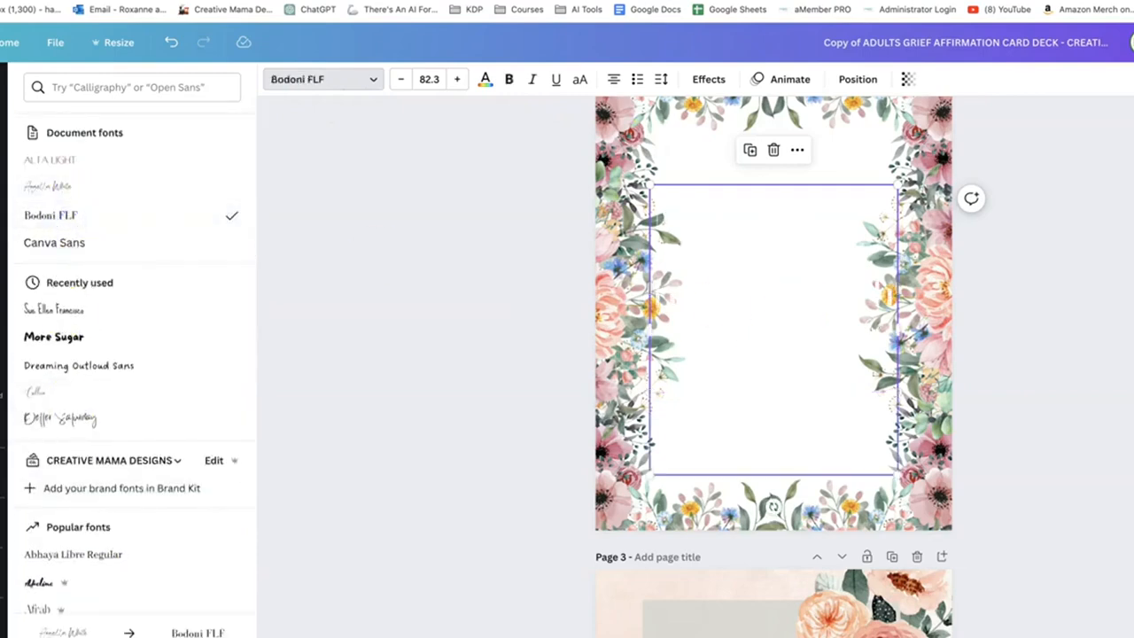
left_click(132, 637)
scroll(714, 484, "down", 4)
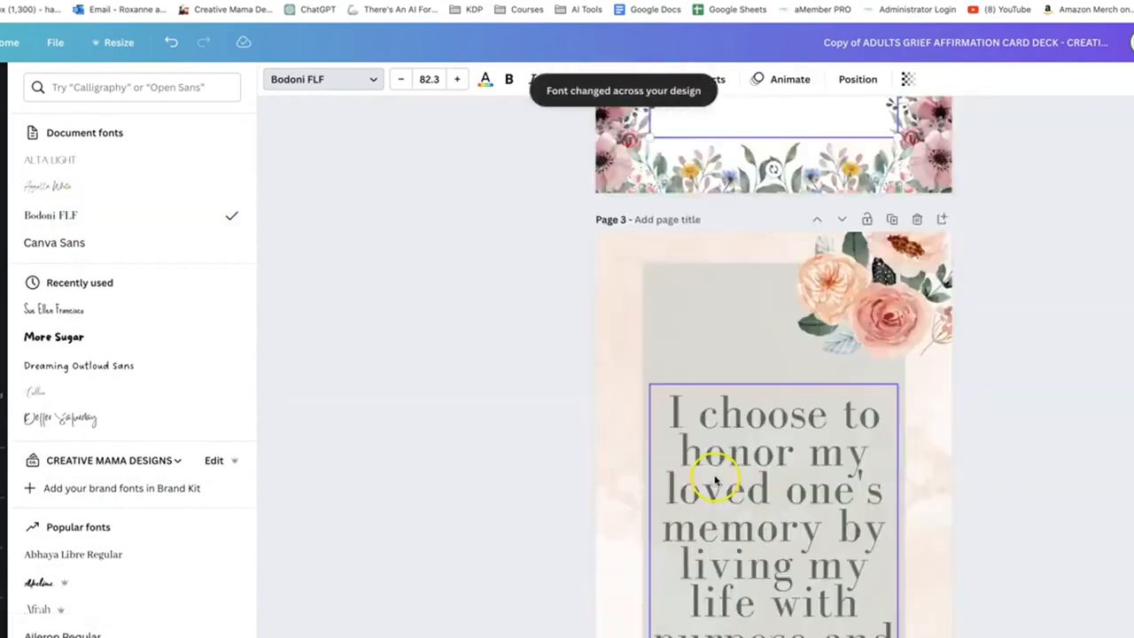
scroll(717, 478, "up", 4)
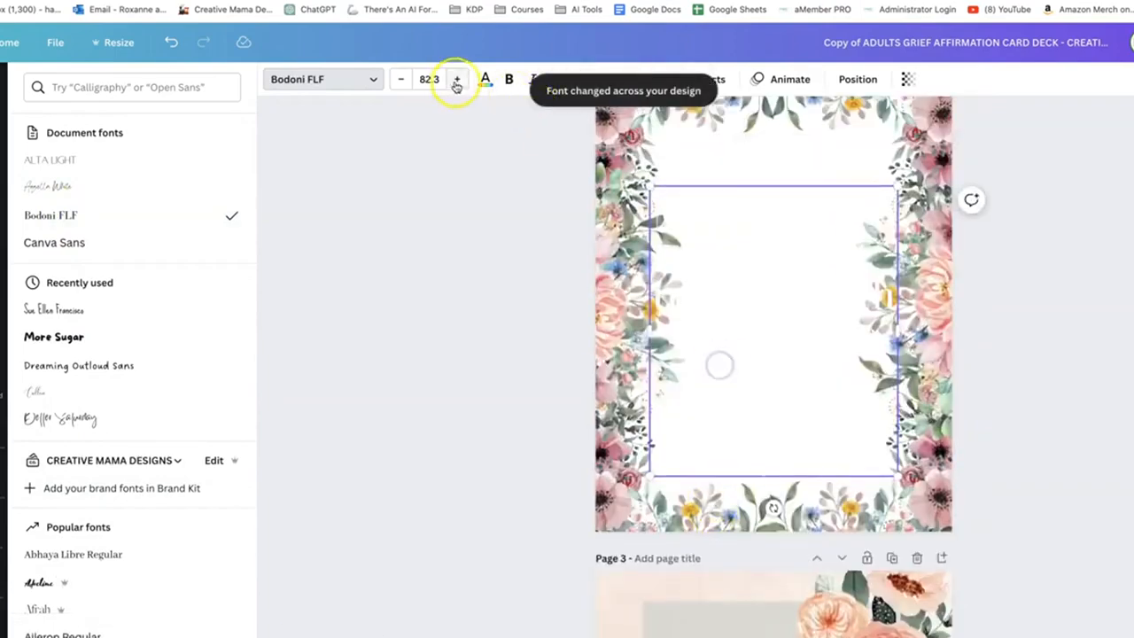
Recolor the whole white affirmation text on card page 2 with the dark gray document color
left_click(483, 79)
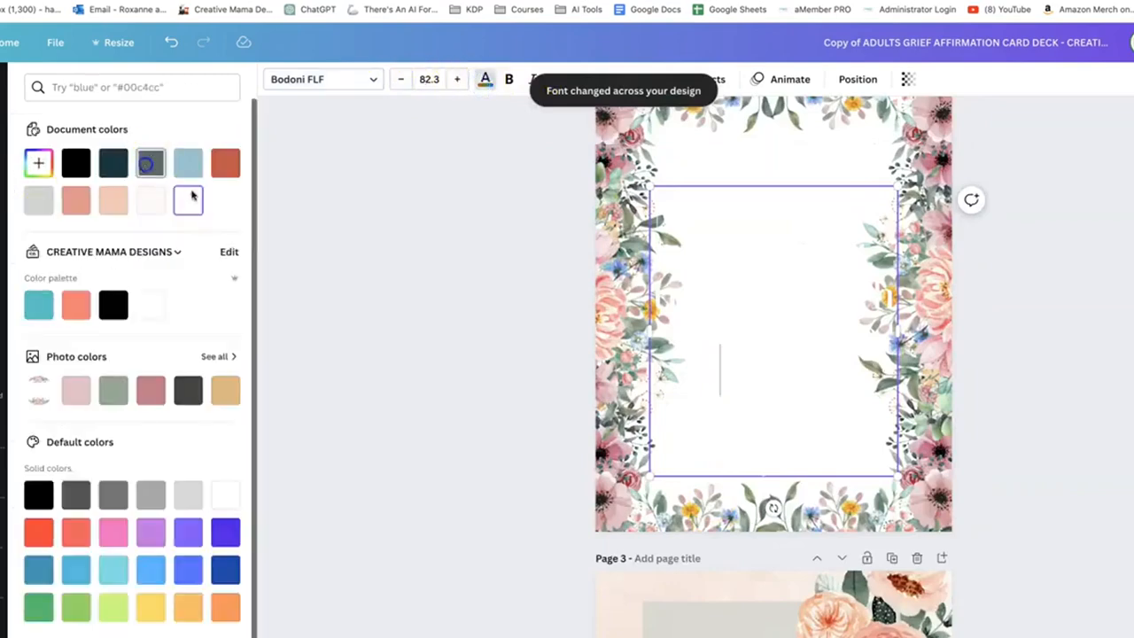
double_click(749, 347)
key("ctrl+a")
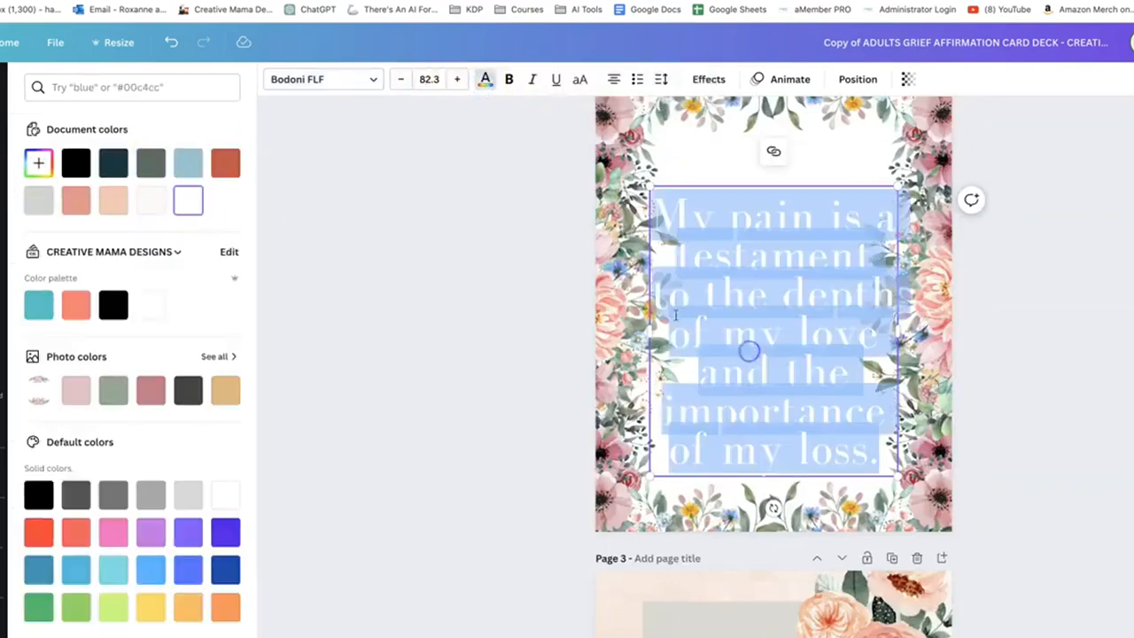
left_click(150, 162)
left_click(459, 391)
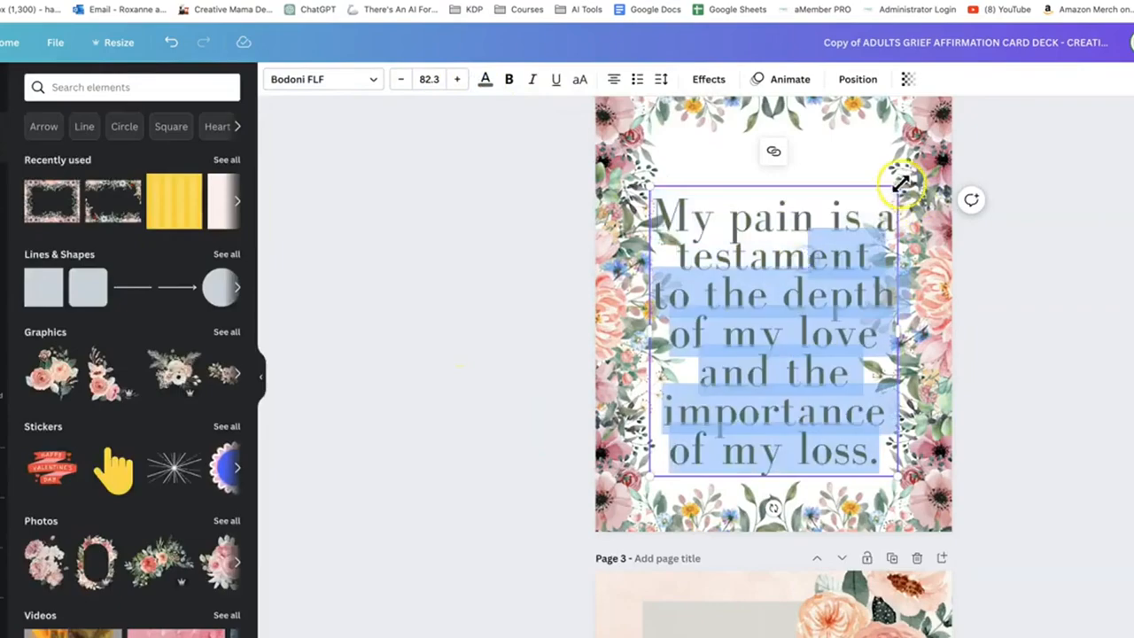
Shrink page 2's affirmation text to size 64.7 and move it up inside the flower frame
left_click_drag(897, 187, 858, 227)
left_click_drag(755, 430, 764, 331)
left_click(540, 379)
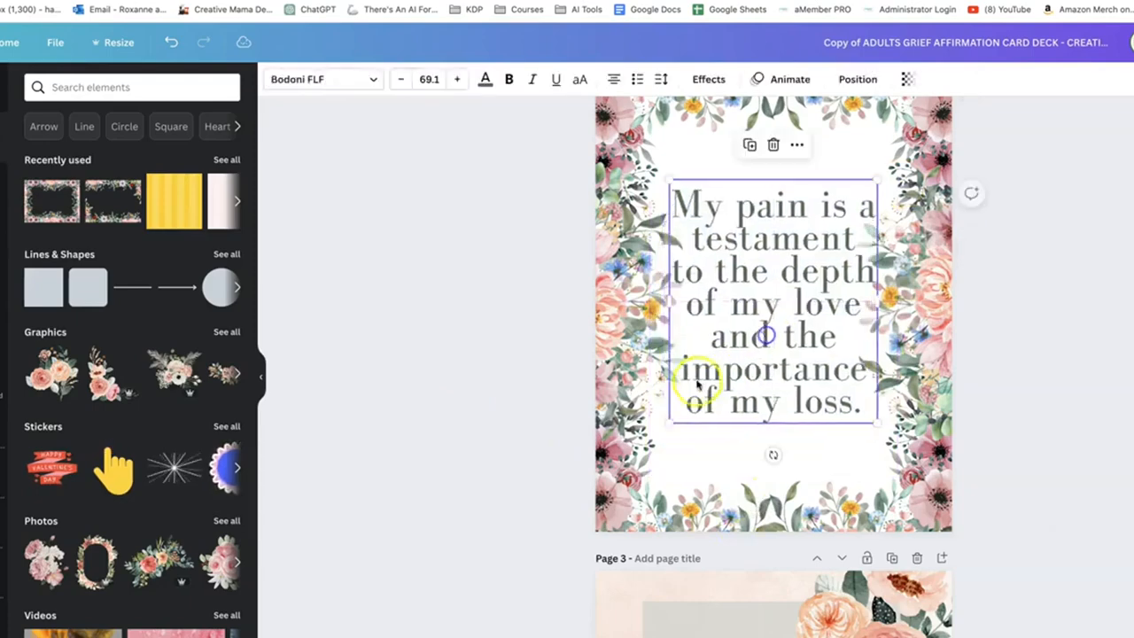
left_click_drag(669, 418, 679, 407)
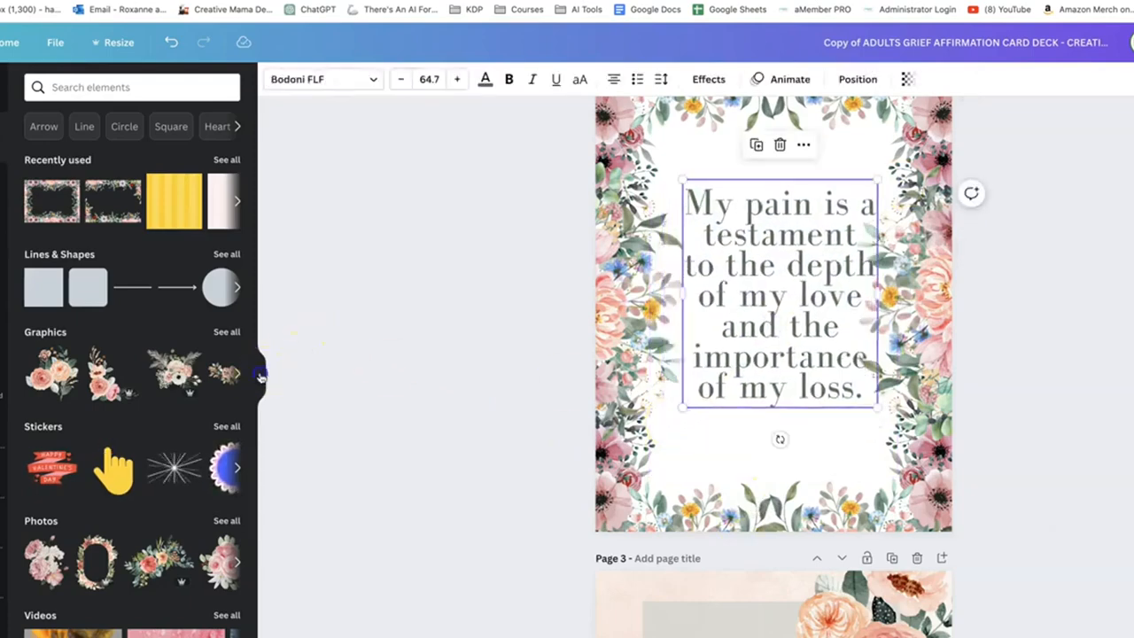
left_click(261, 376)
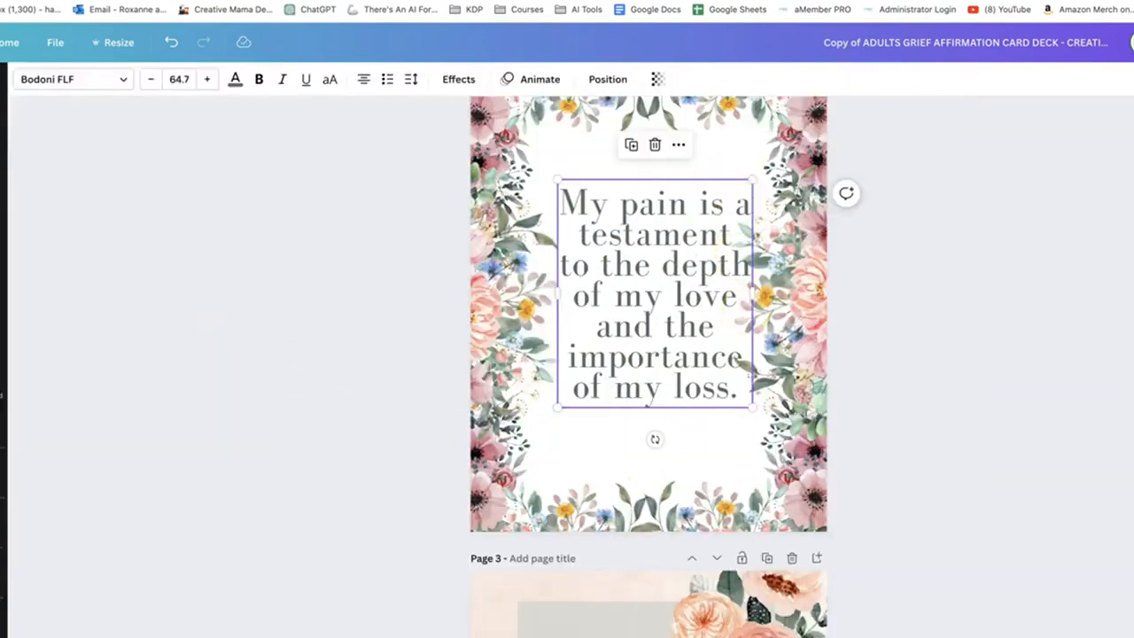
Review all the affirmation cards in the page overview to compare the restyled pages with the rest
left_click(1129, 633)
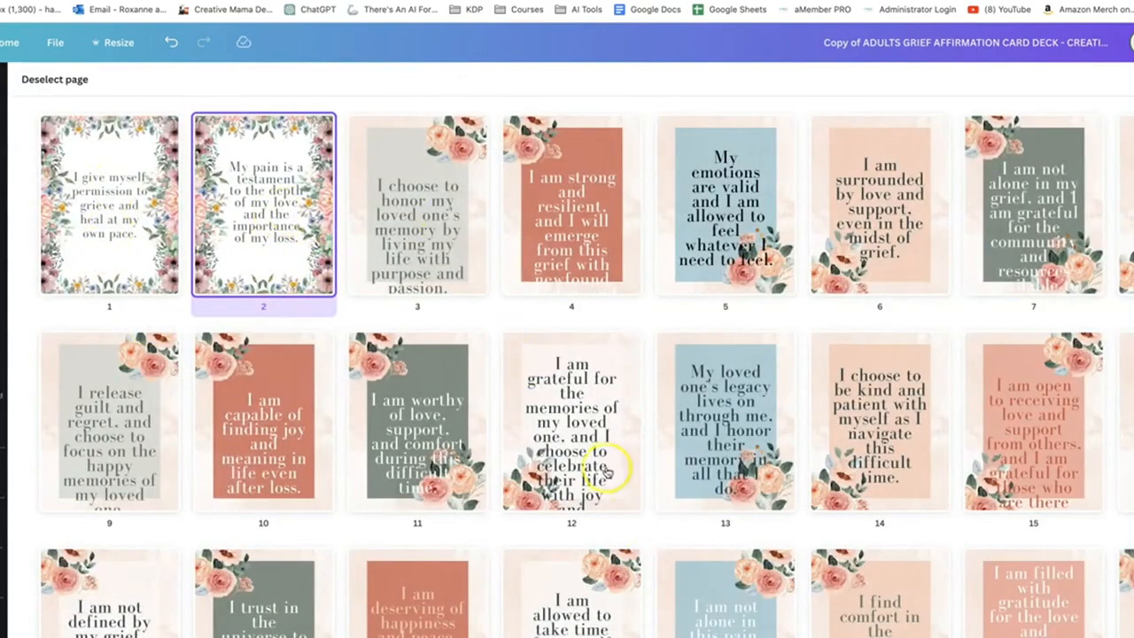
scroll(598, 474, "down", 1)
scroll(405, 468, "up", 1)
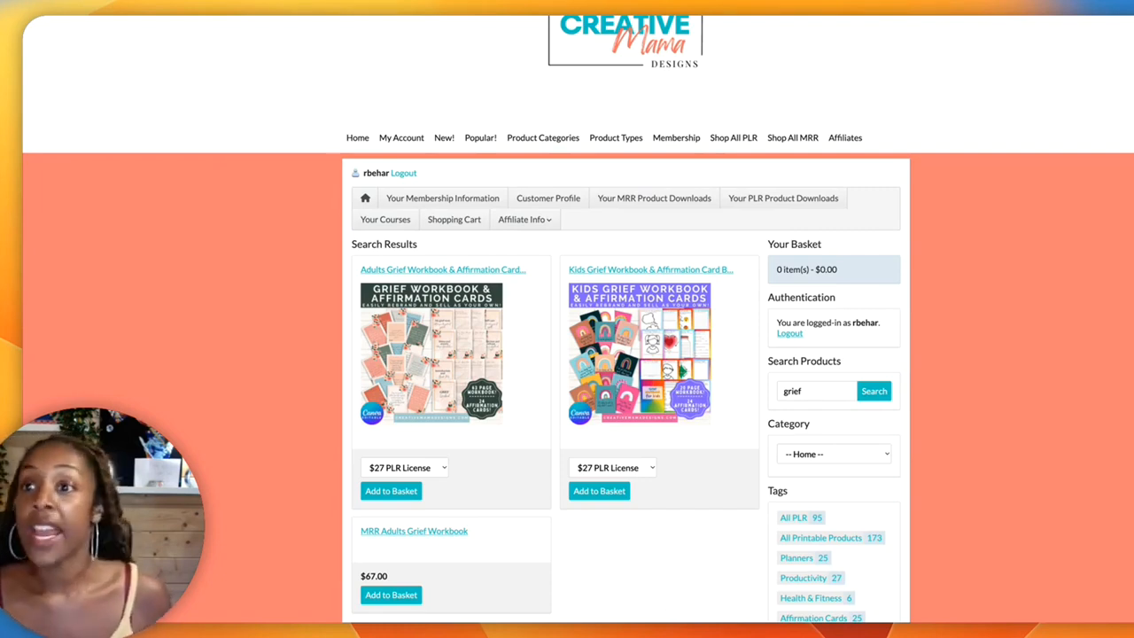
Open the Adults Grief Workbook & Affirmation Card Bundle on the Creative Mama Designs site and read through its product description
left_click(470, 389)
scroll(467, 387, "down", 3)
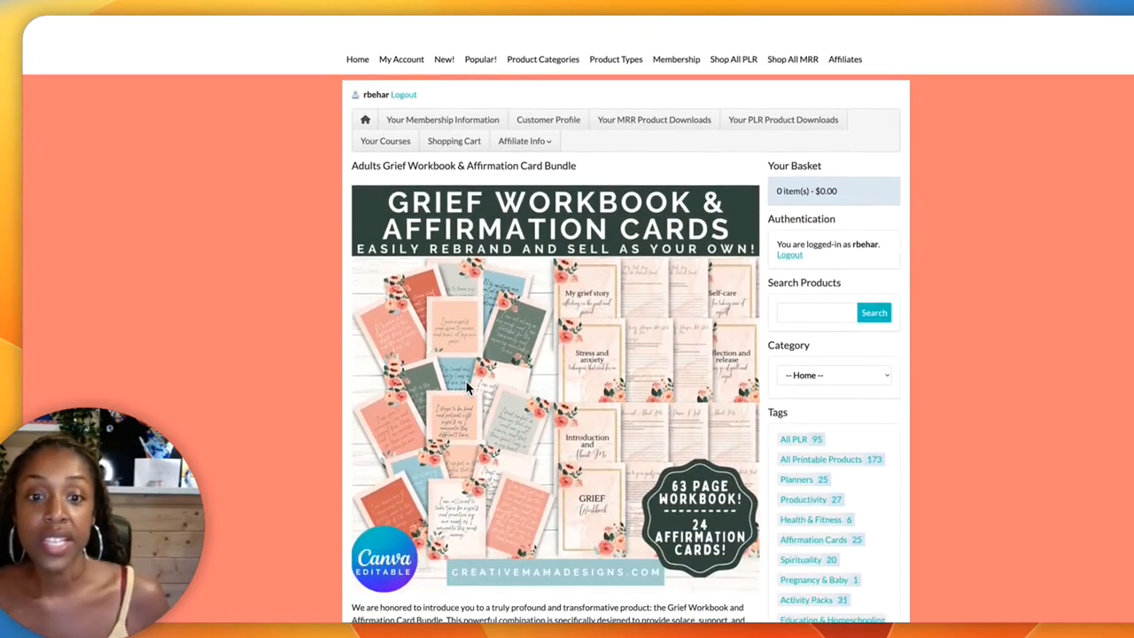
scroll(467, 387, "down", 2)
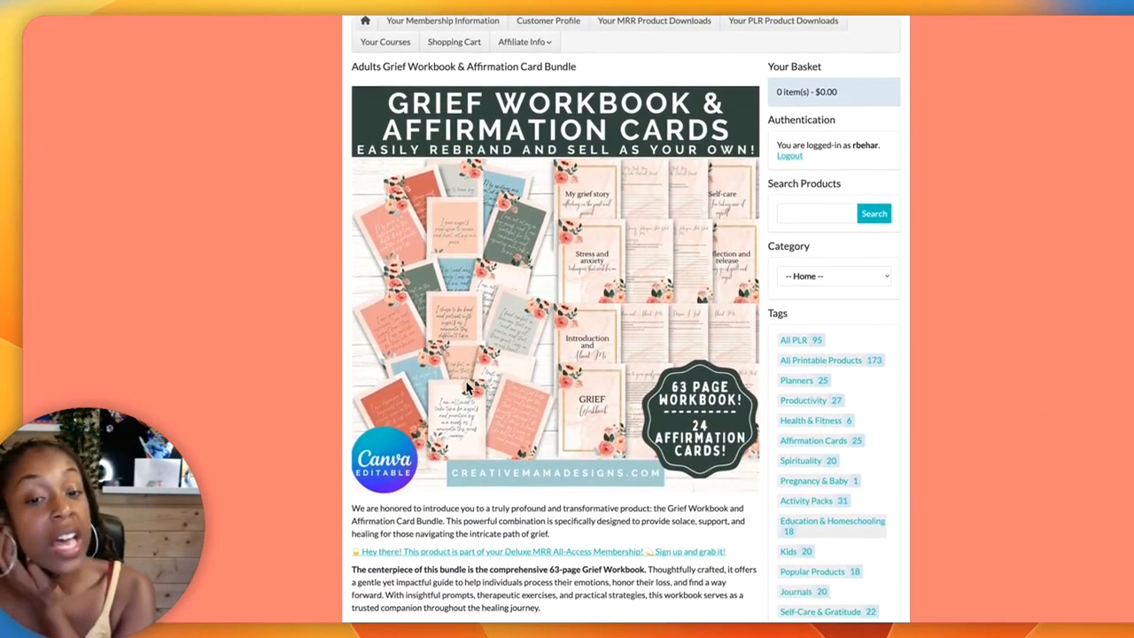
scroll(467, 387, "down", 1)
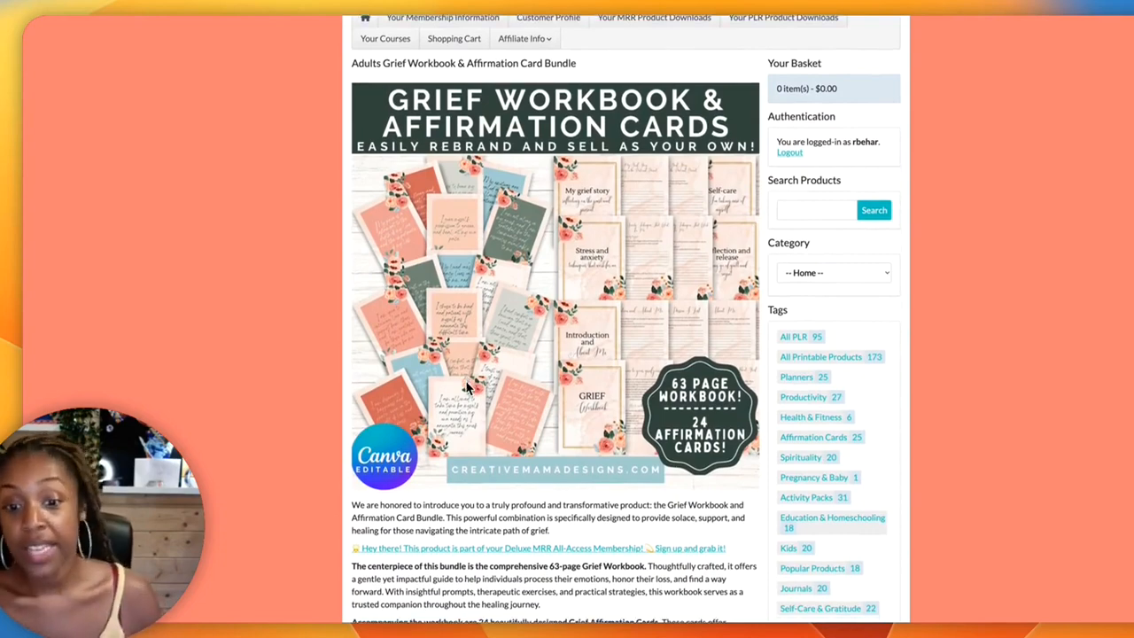
scroll(466, 387, "down", 2)
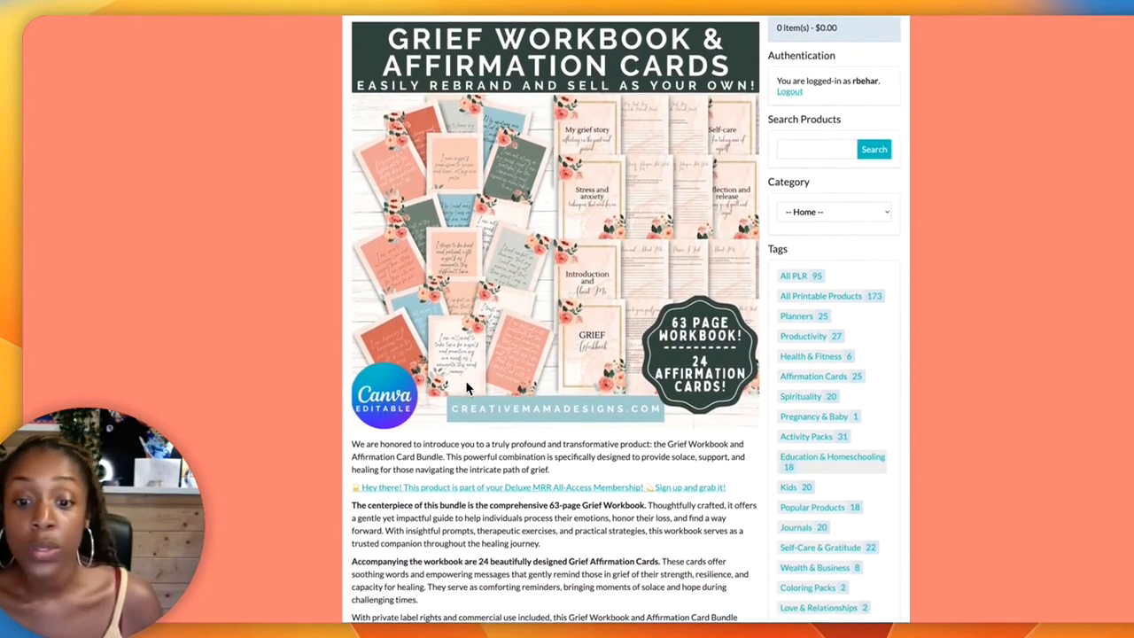
scroll(467, 387, "down", 4)
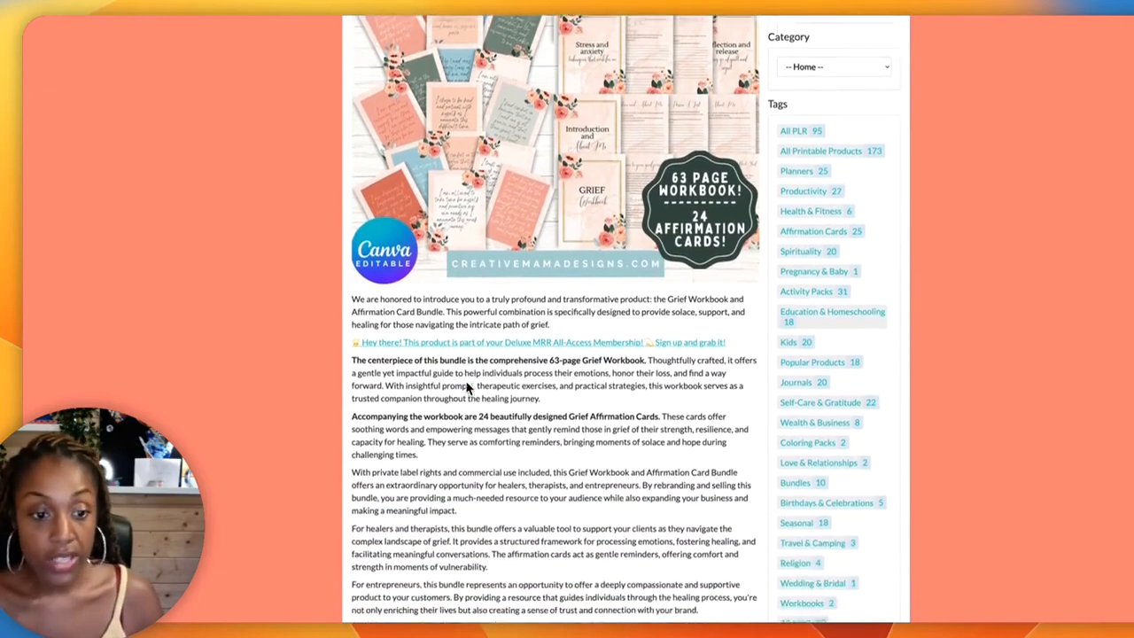
scroll(467, 387, "up", 5)
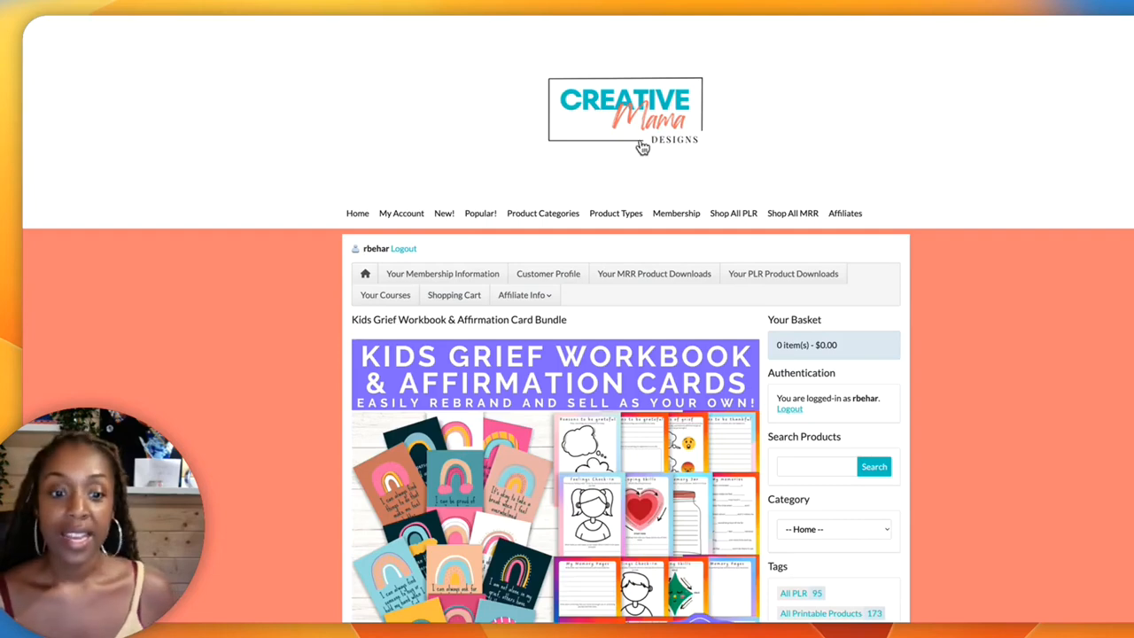
Examine the Kids Grief Workbook & Affirmation Card Bundle product page, including its preview image and description
scroll(638, 147, "down", 3)
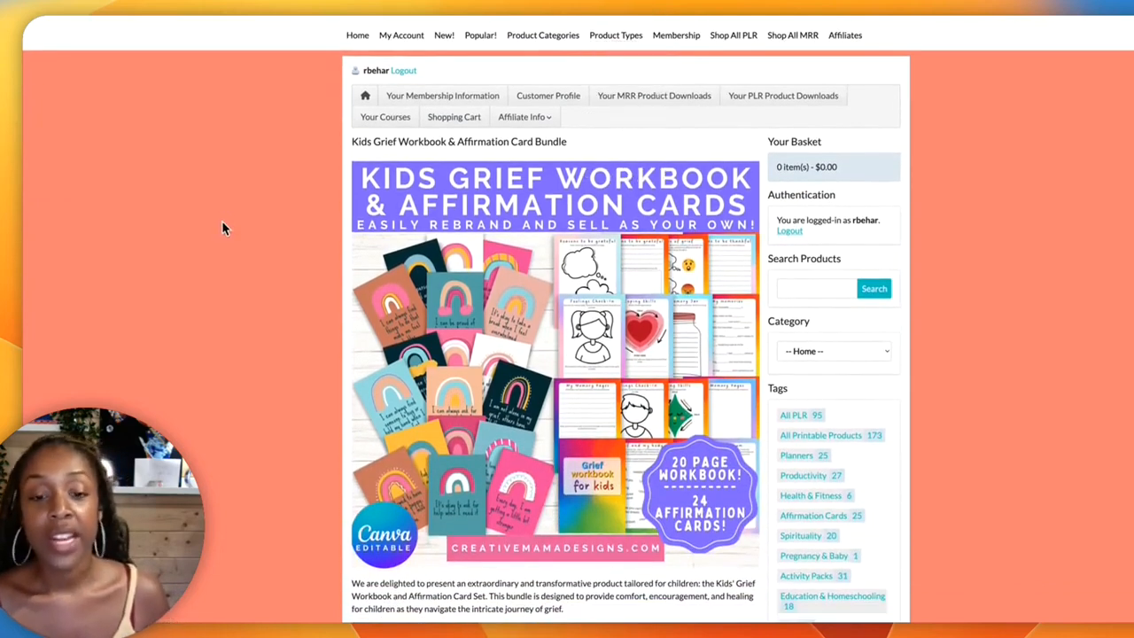
scroll(221, 221, "down", 1)
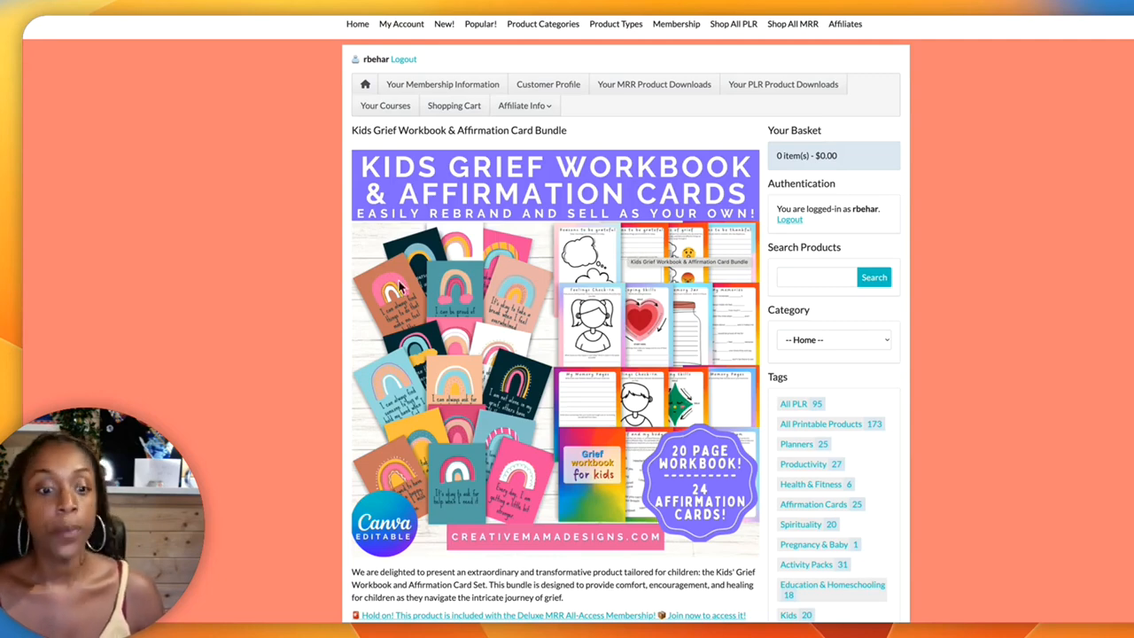
scroll(545, 327, "down", 1)
scroll(544, 328, "down", 3)
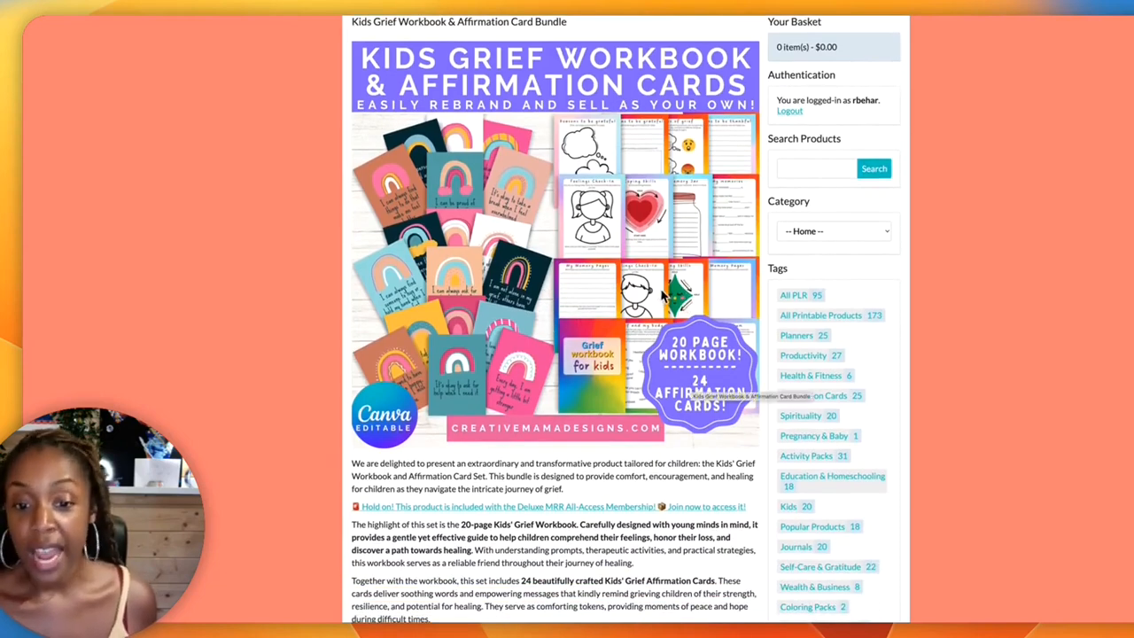
scroll(492, 257, "down", 1)
scroll(492, 257, "down", 3)
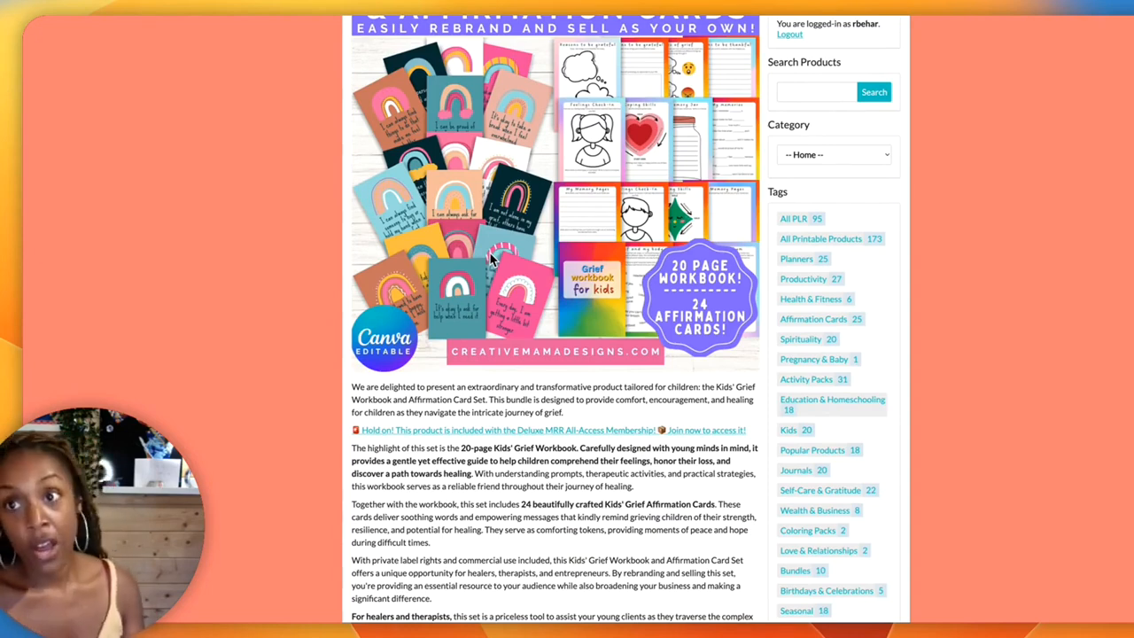
scroll(491, 257, "up", 1)
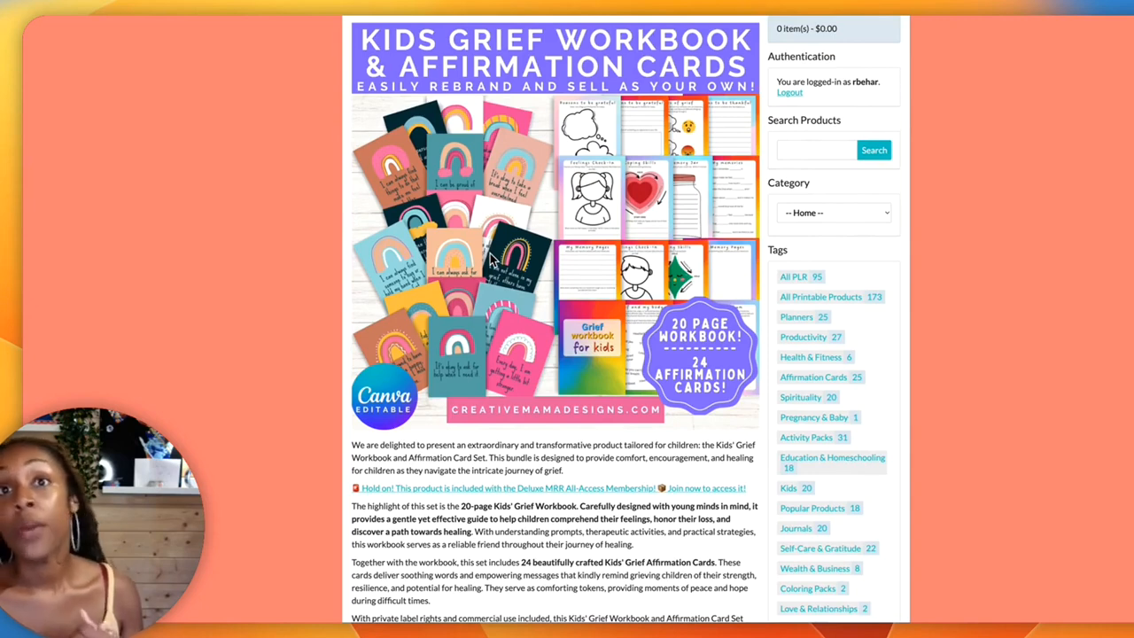